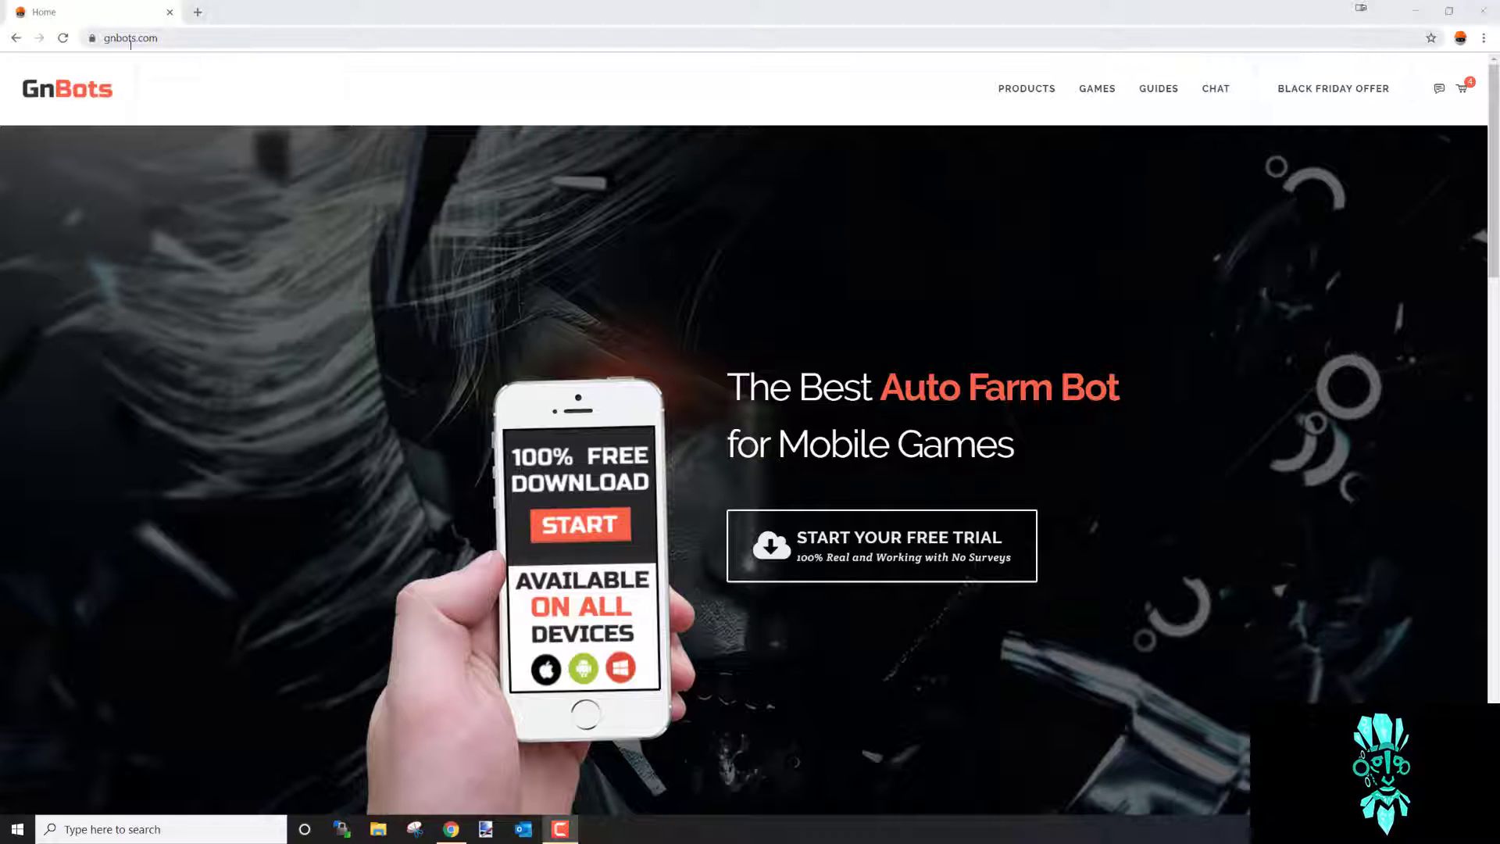
# - Go from the gnbots.com home page to the GUIDES page
pyautogui.click(178, 37)
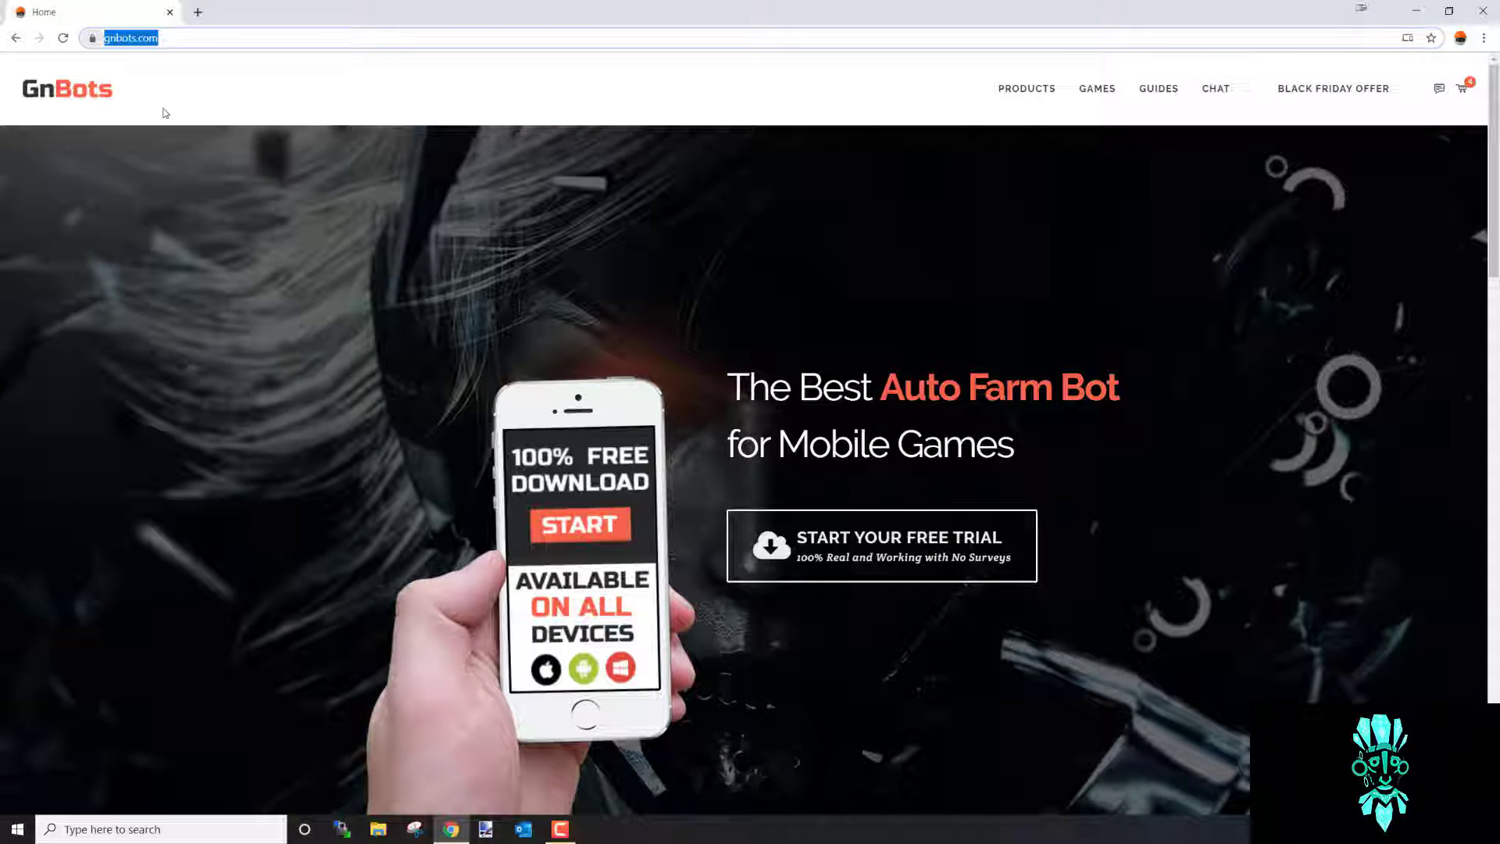
pyautogui.scroll(-1, 528, 335)
pyautogui.scroll(1, 527, 335)
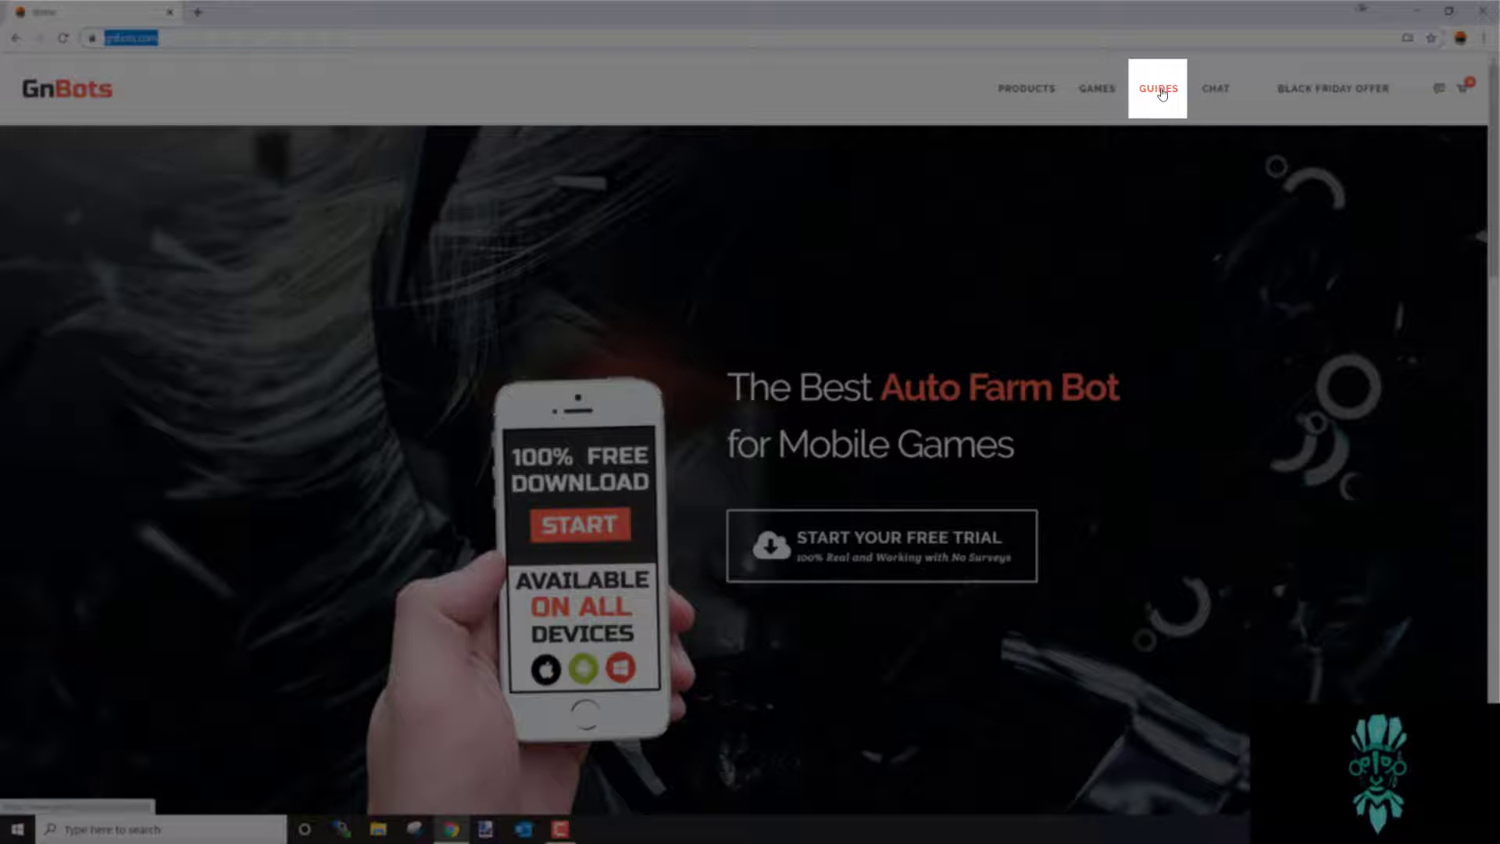
pyautogui.click(1157, 87)
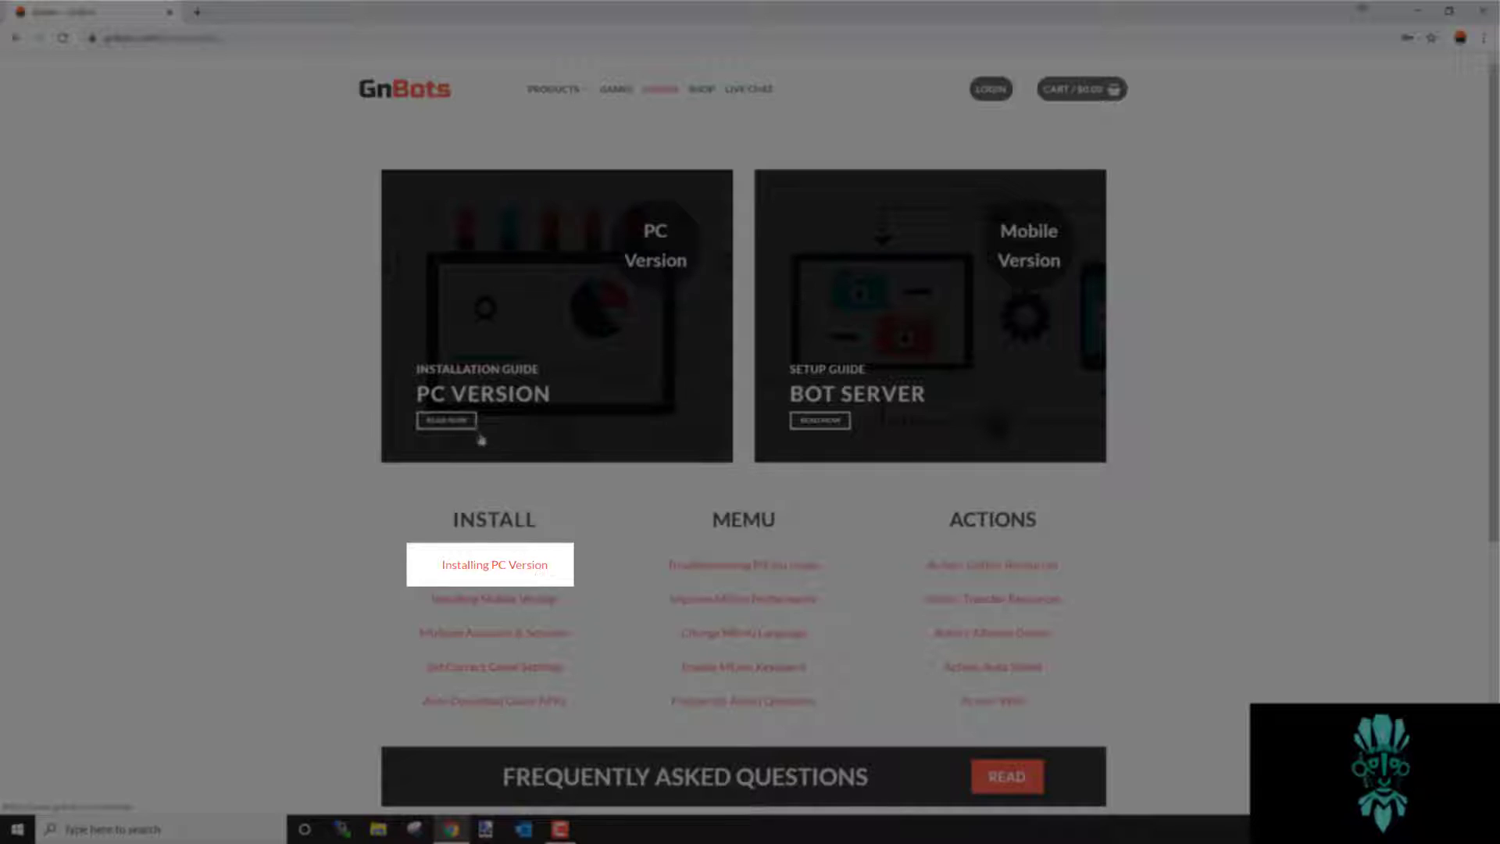
# - Download the GnLauncher zip from the 'Installing PC Version' guide and check its desktop folder
pyautogui.click(501, 560)
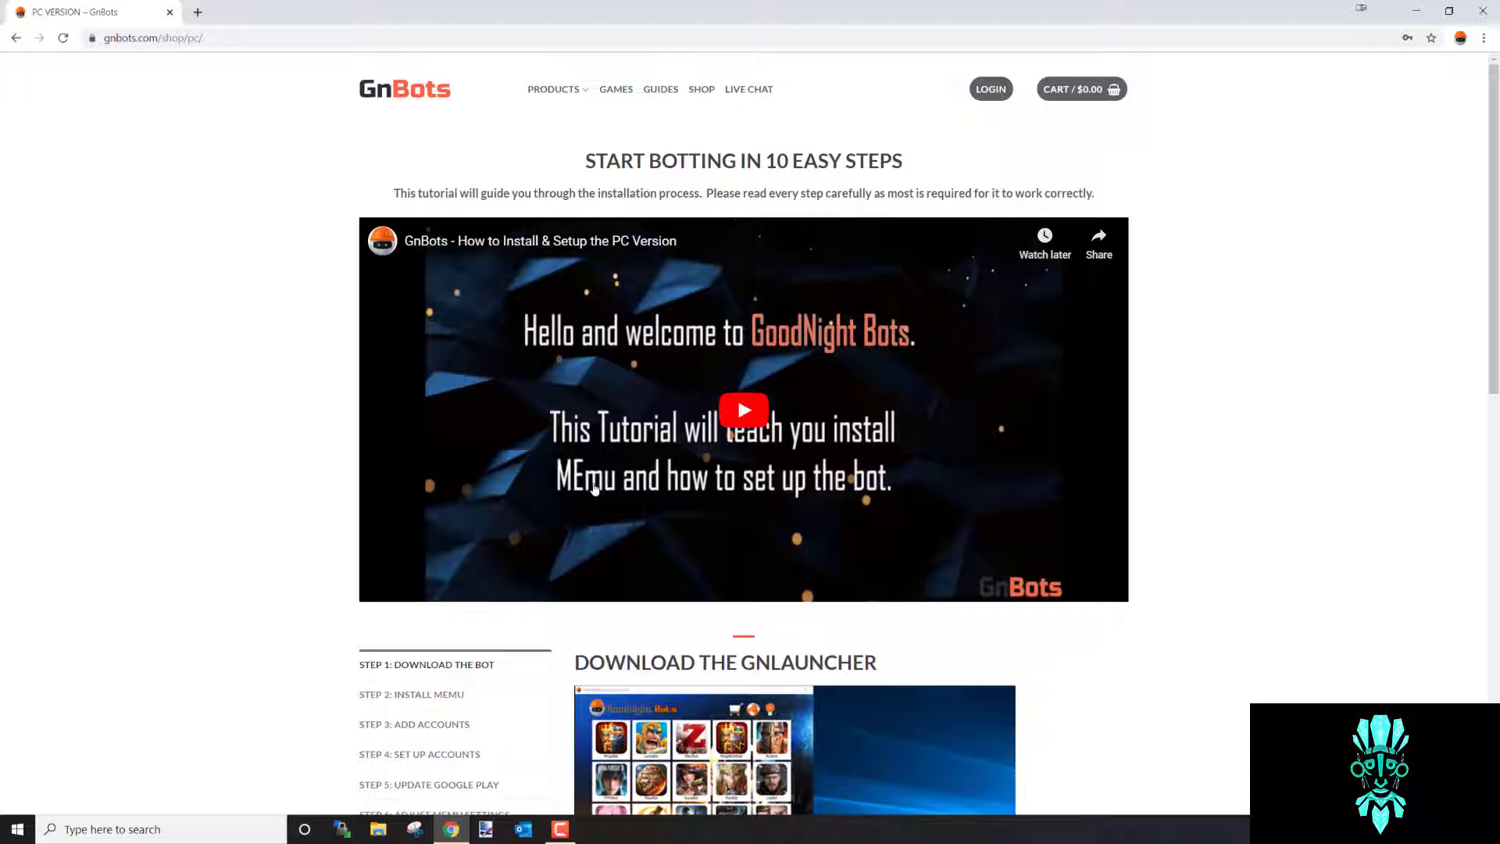
pyautogui.scroll(-1, 1239, 351)
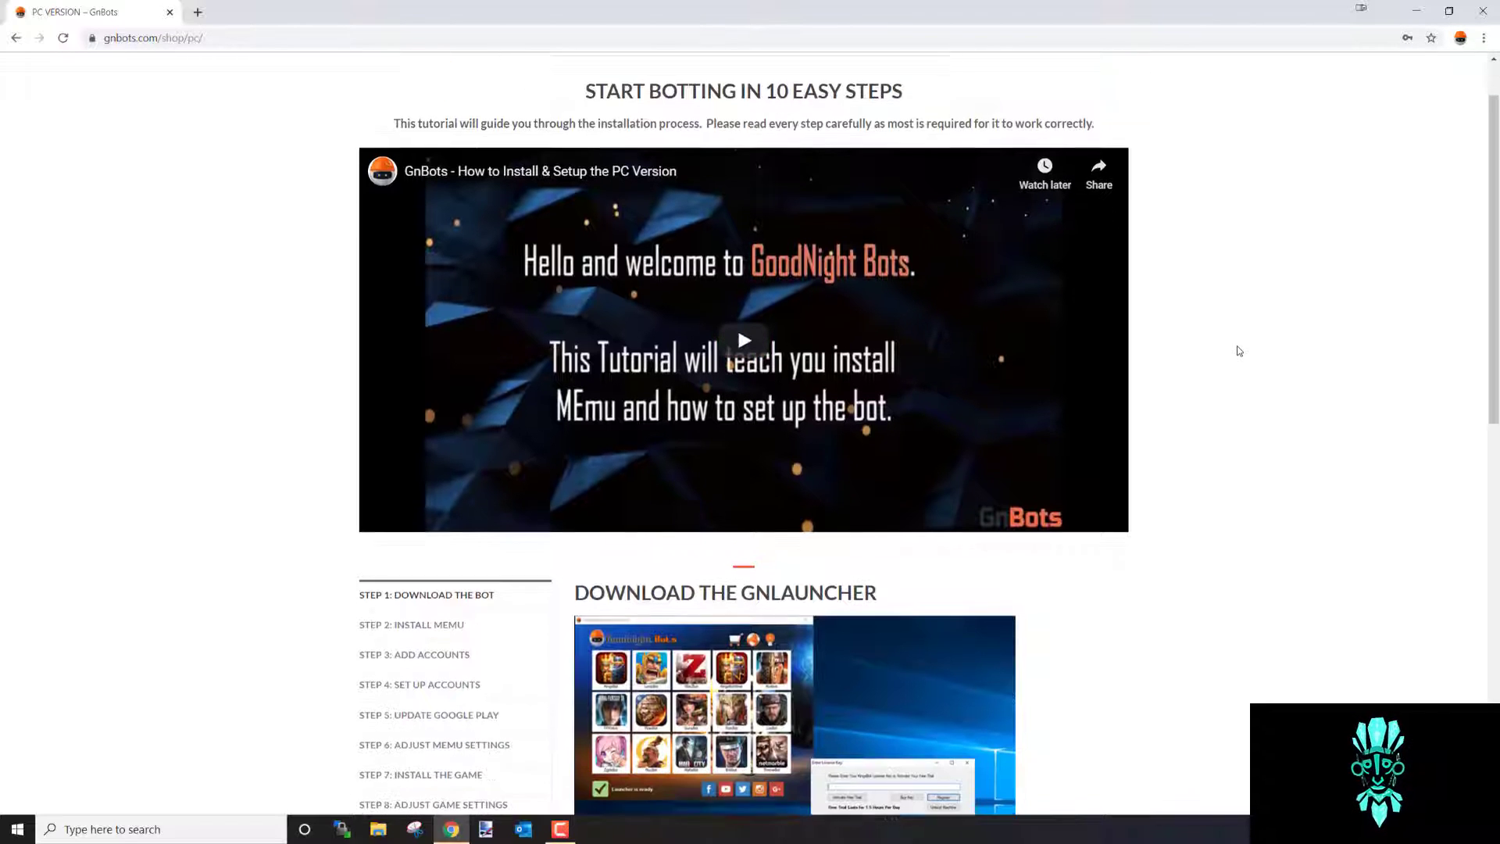
pyautogui.scroll(-3, 1238, 351)
pyautogui.scroll(-1, 1239, 350)
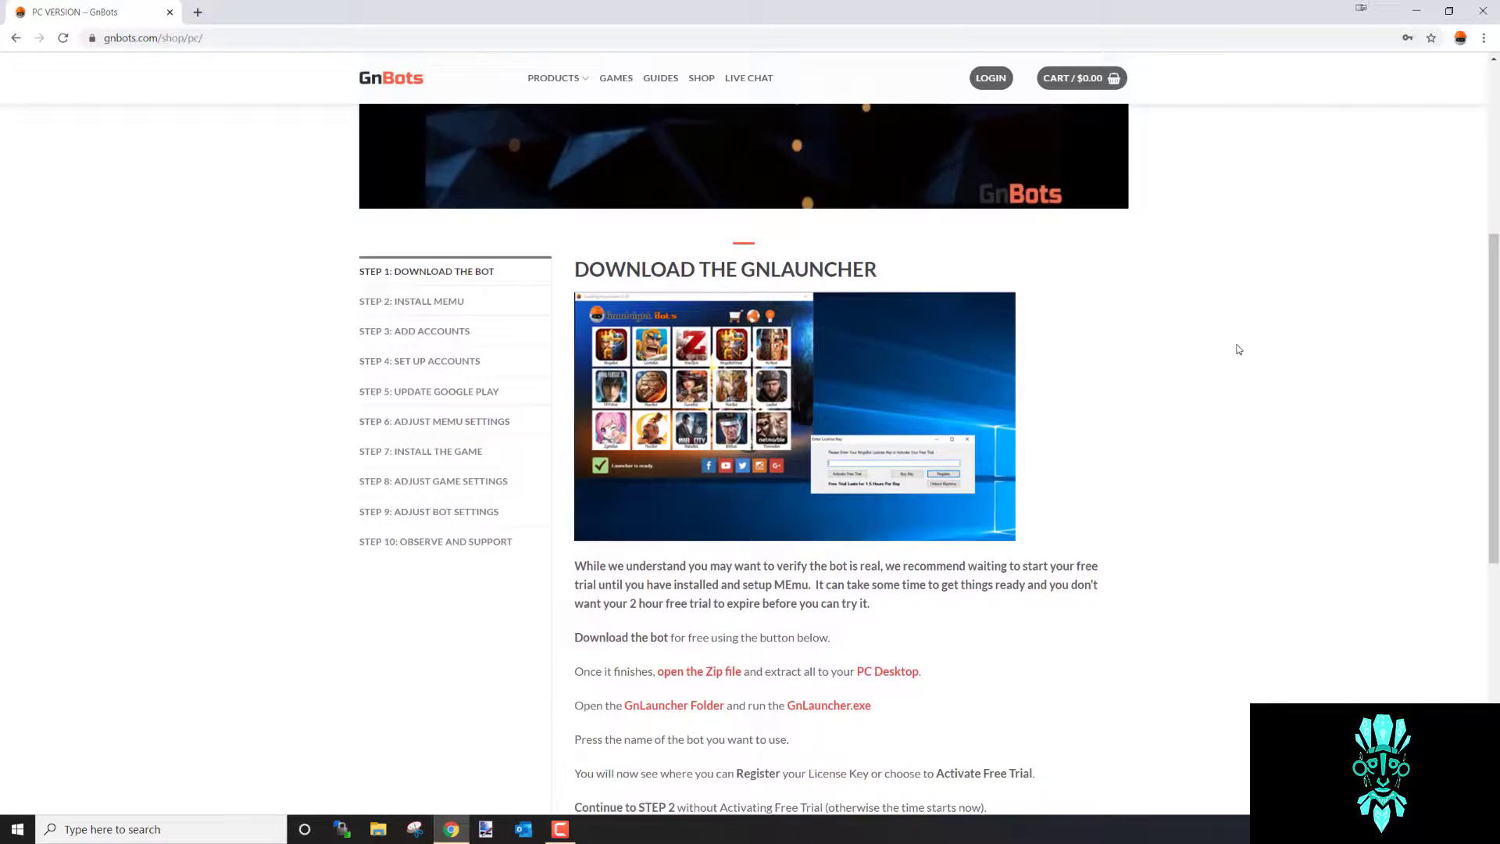
pyautogui.scroll(-1, 1239, 350)
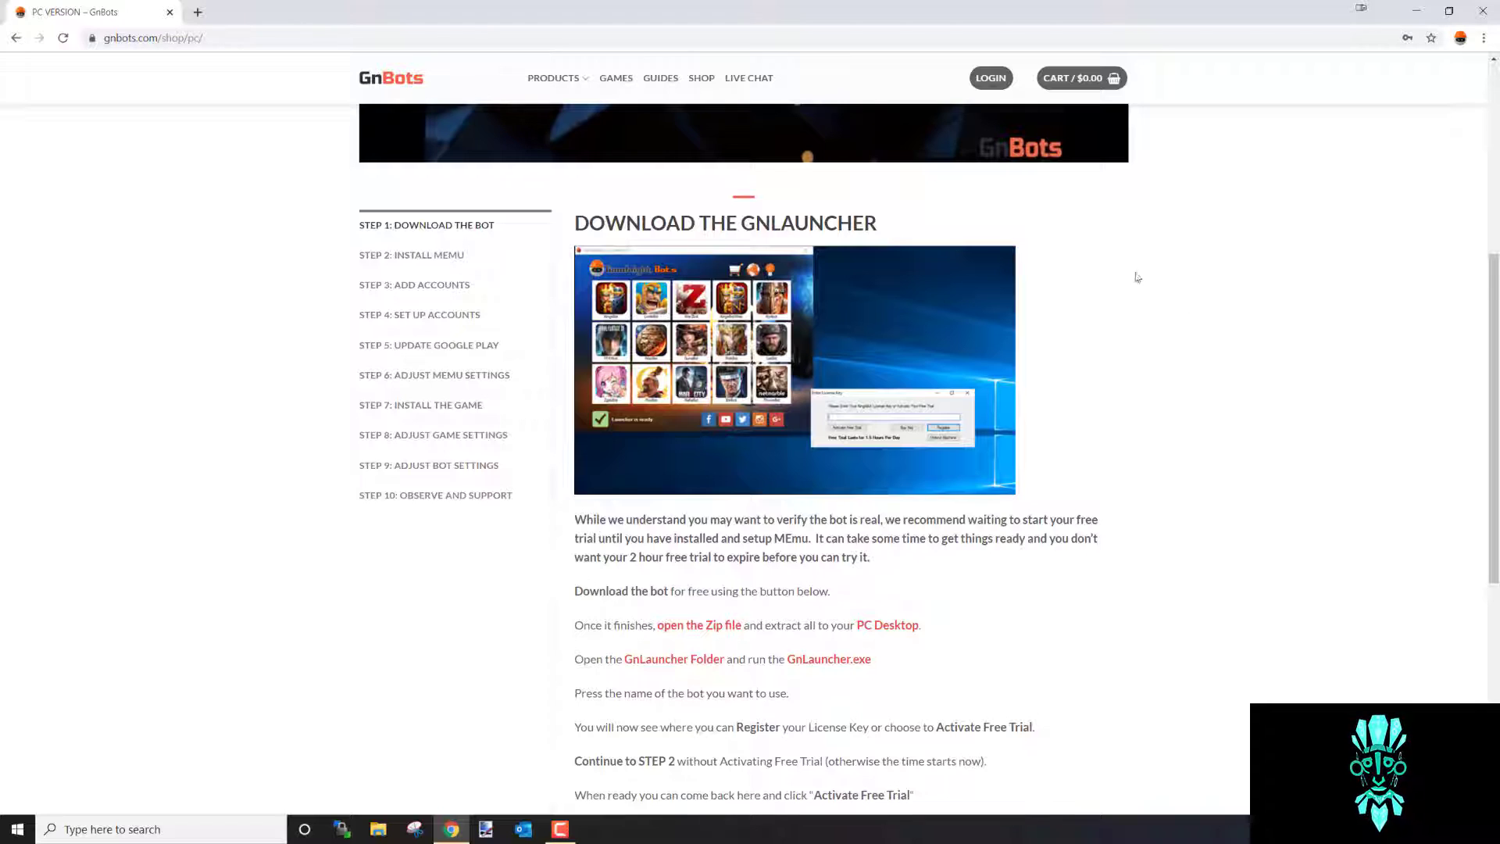
pyautogui.scroll(-1, 1183, 346)
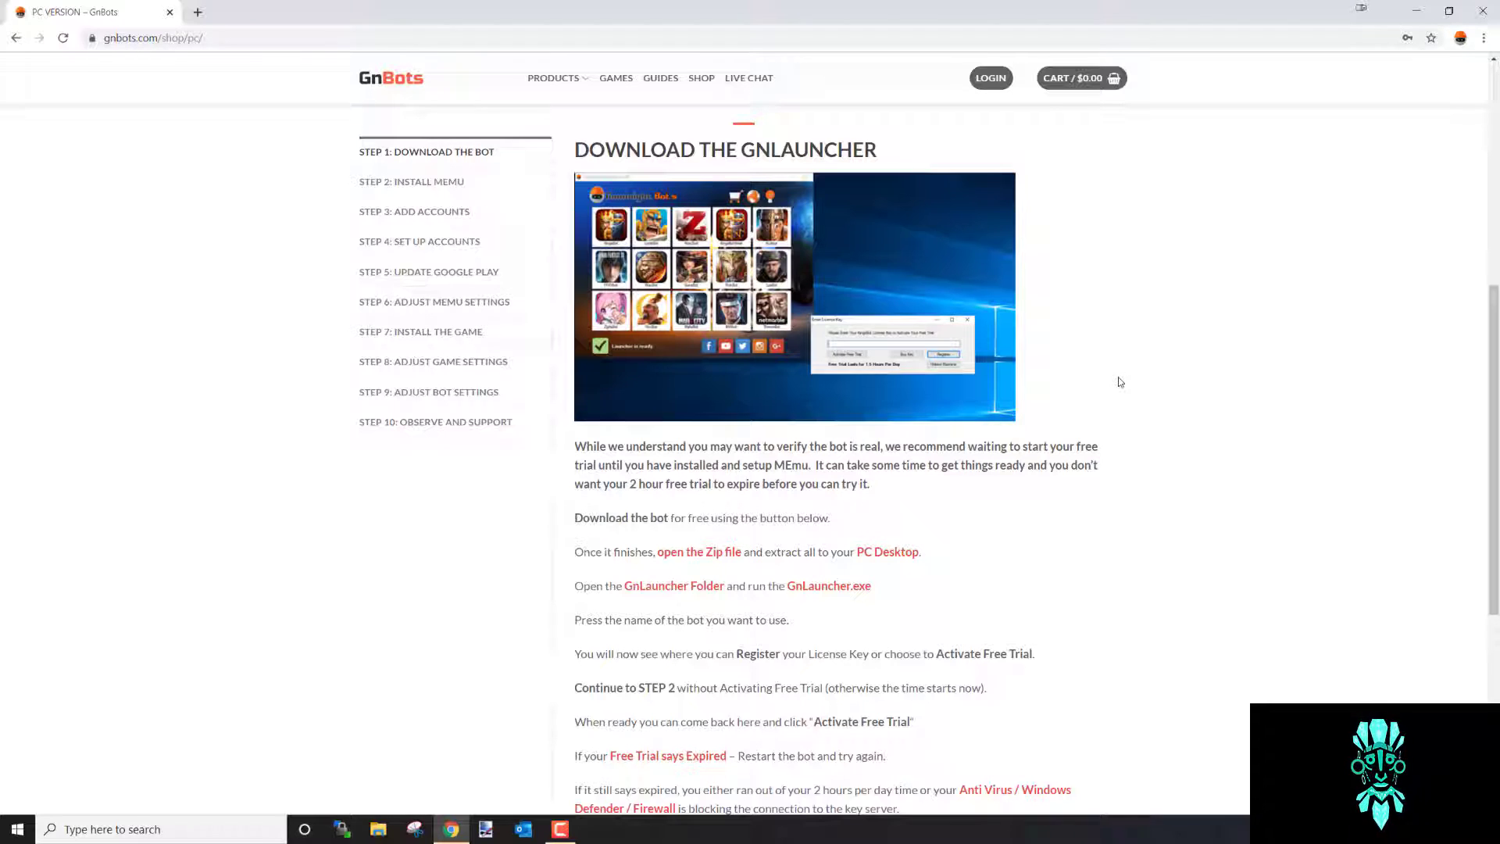
pyautogui.scroll(-2, 1118, 376)
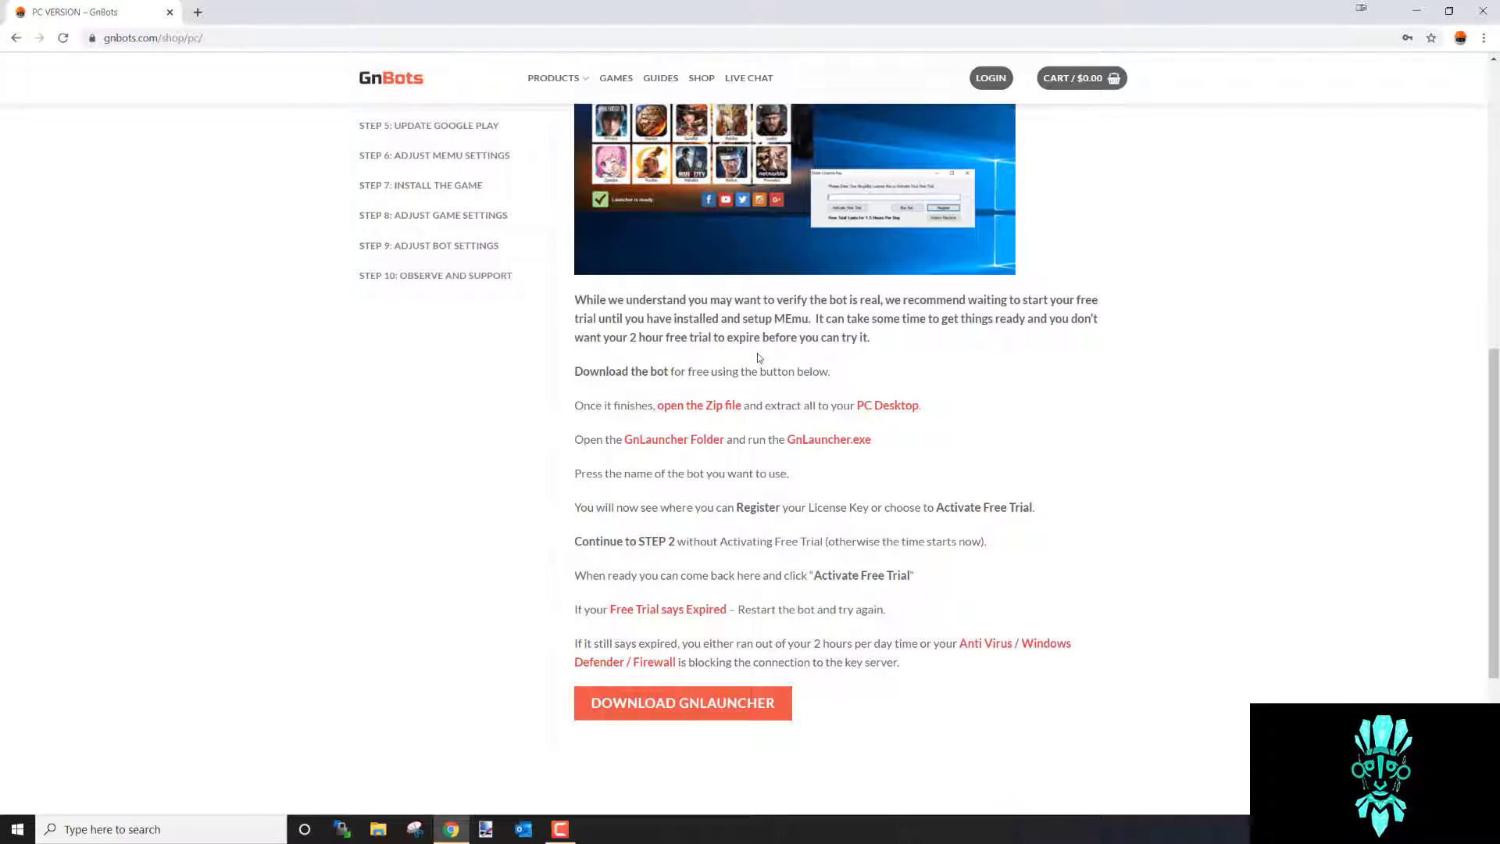
pyautogui.scroll(-1, 866, 364)
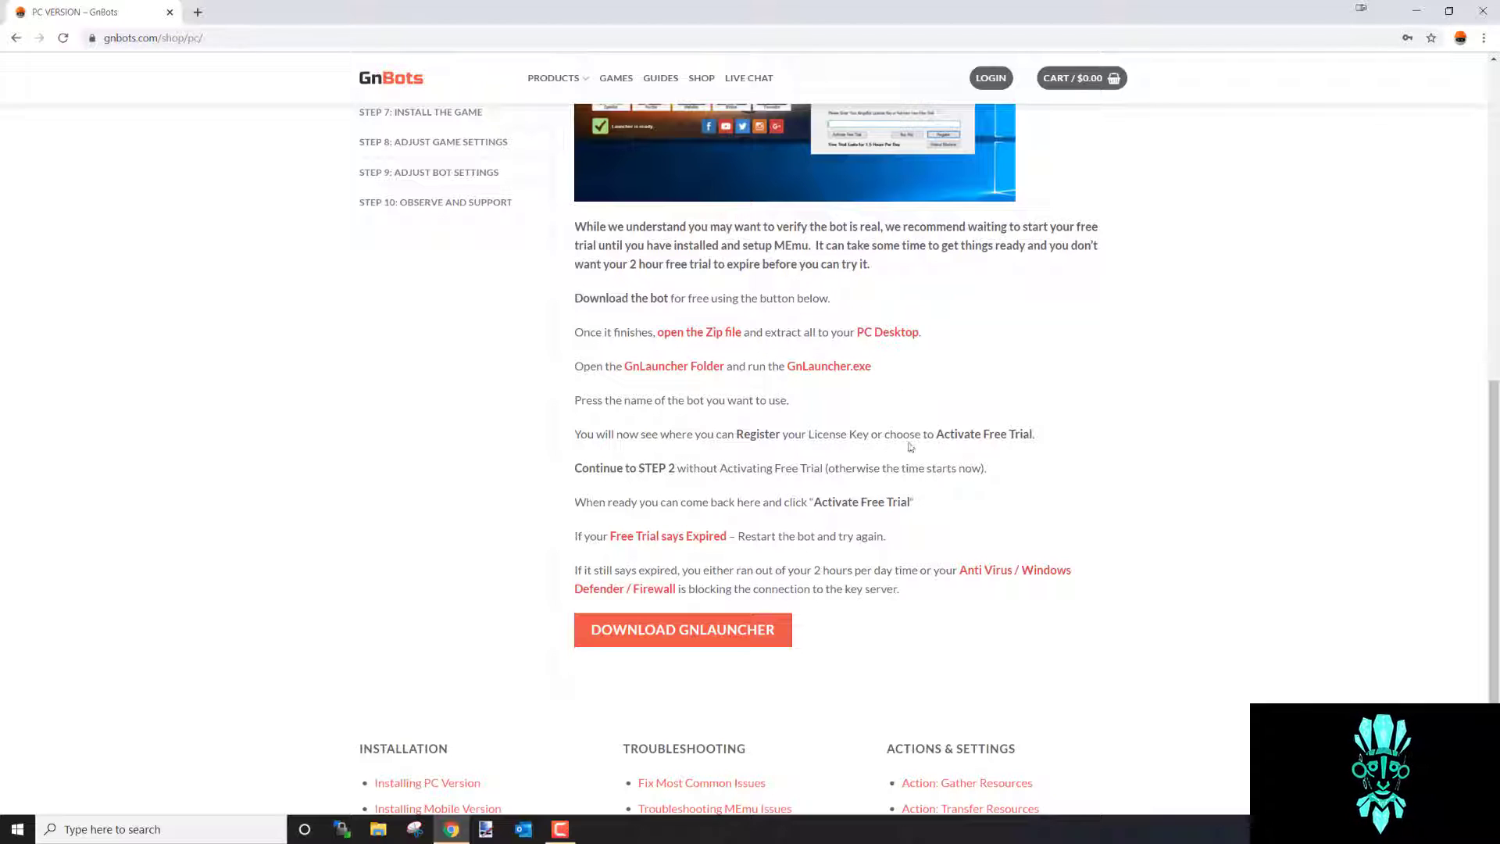
pyautogui.click(720, 631)
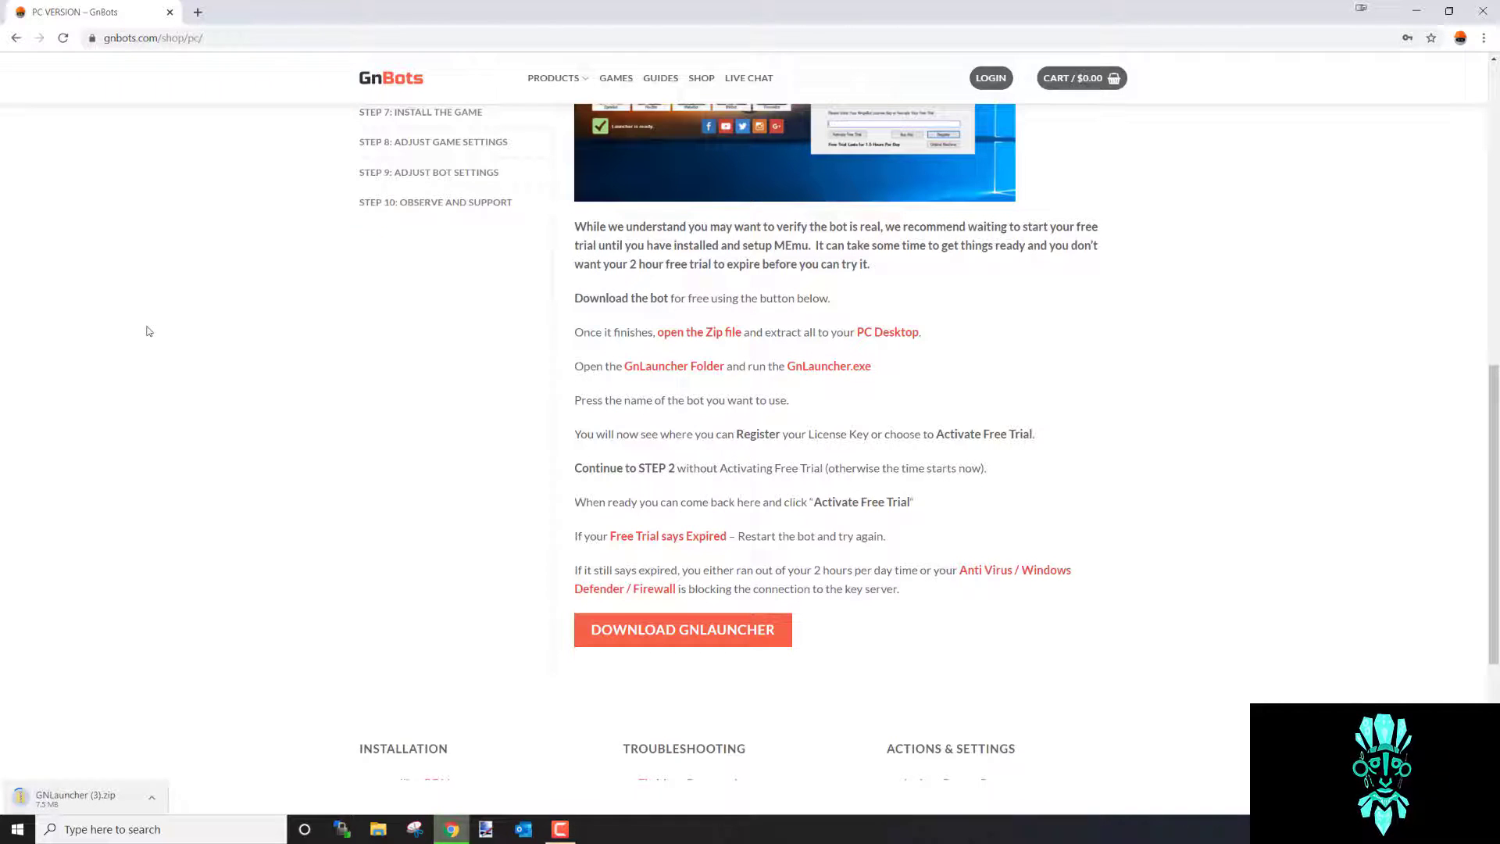
pyautogui.click(1412, 11)
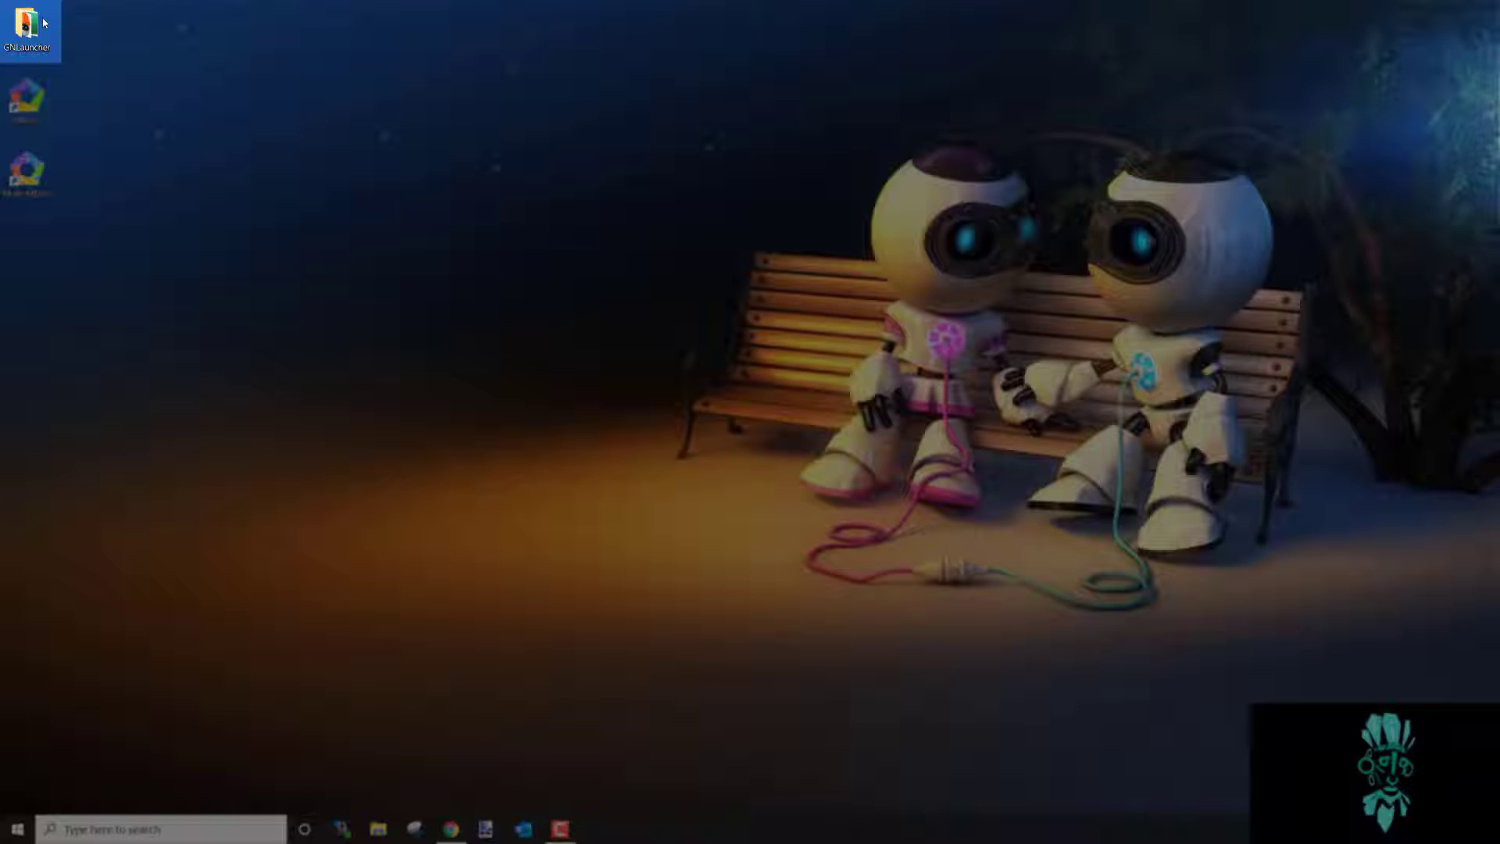
pyautogui.doubleClick(28, 26)
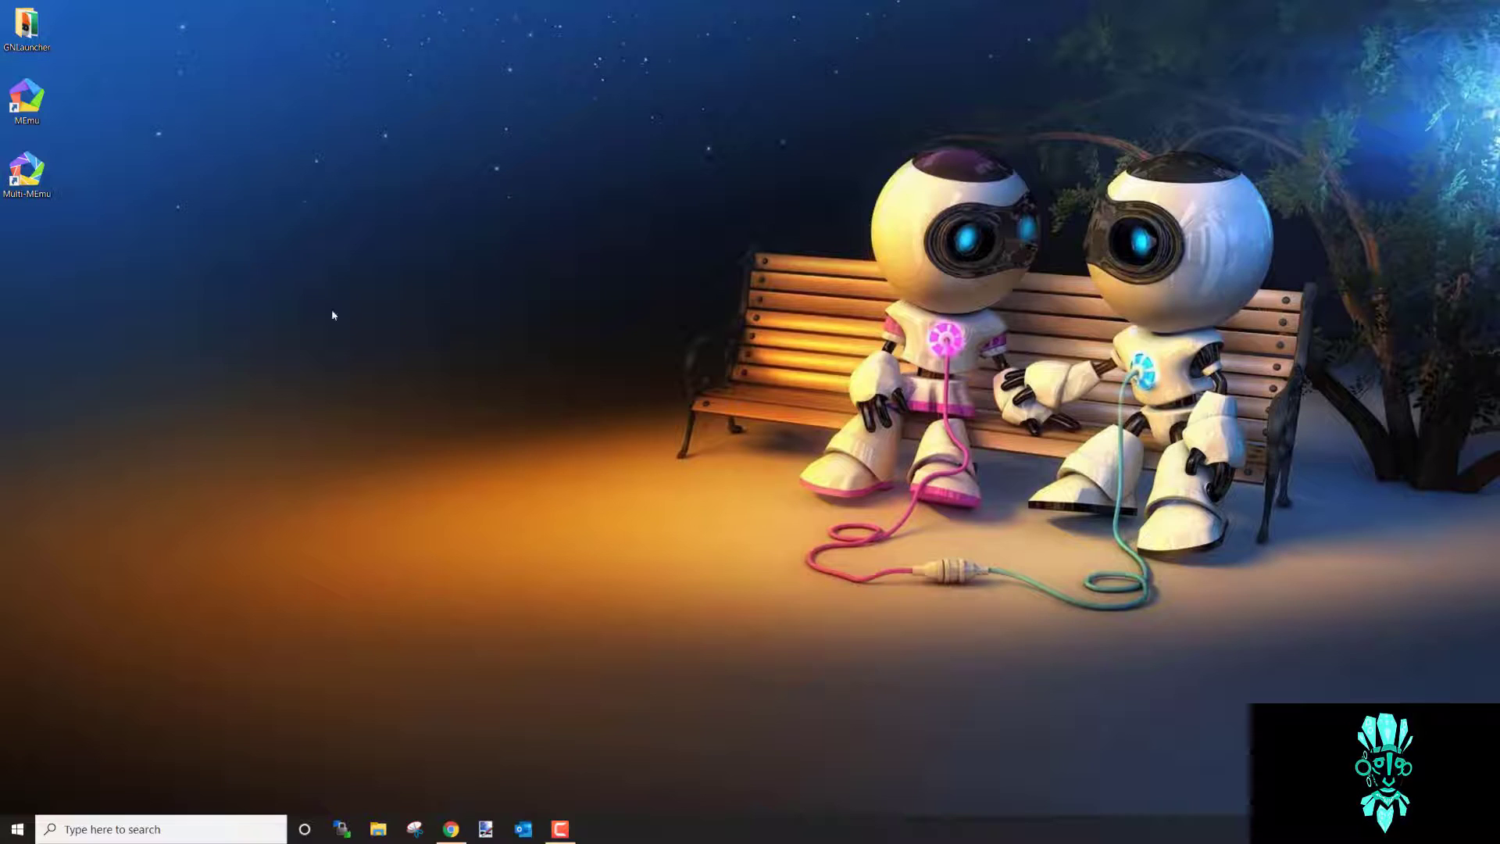
pyautogui.click(451, 828)
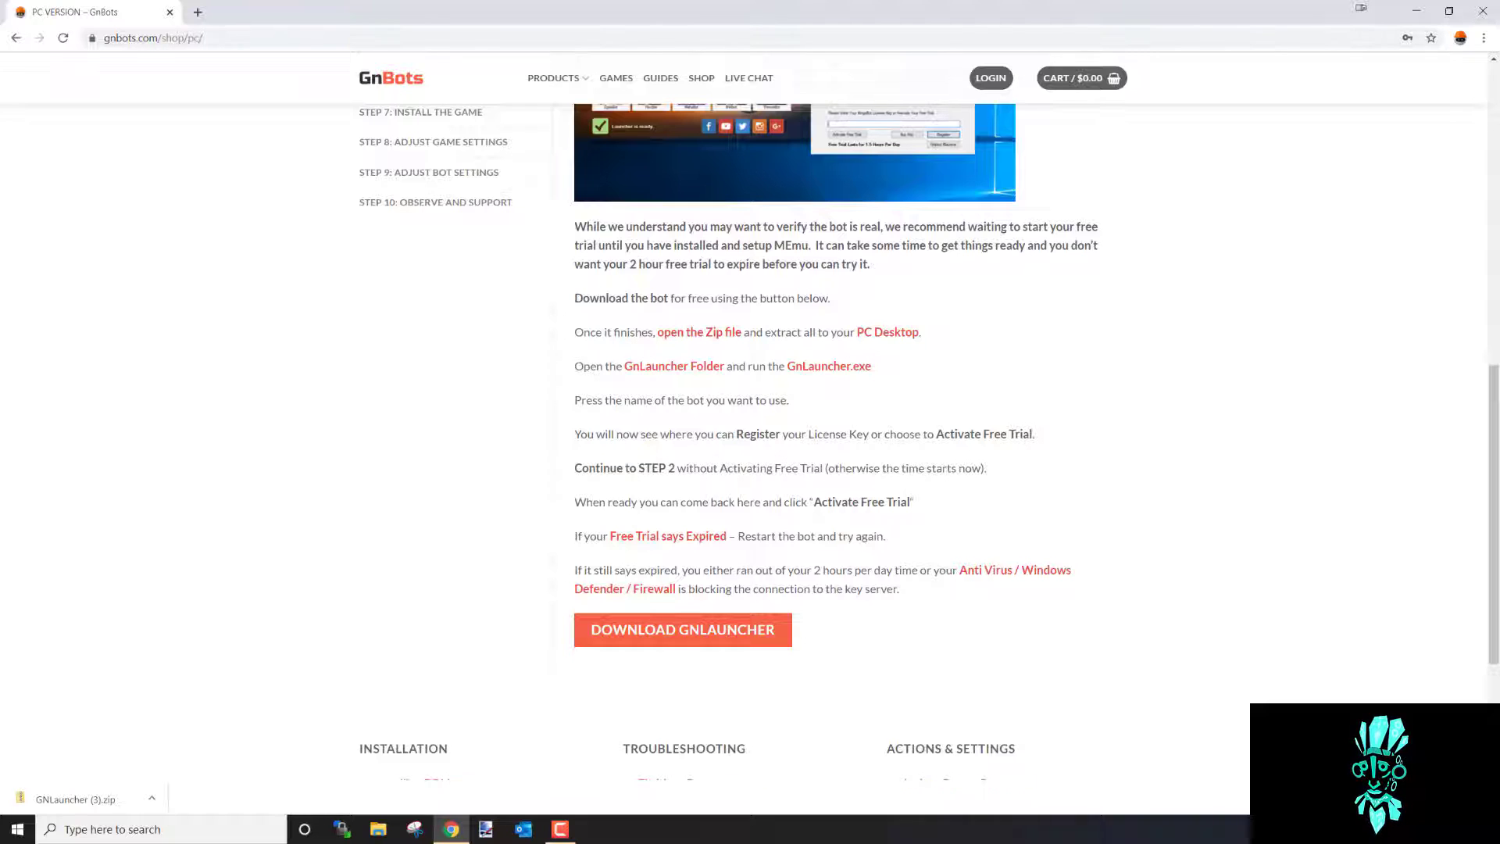
pyautogui.scroll(2, 820, 352)
pyautogui.scroll(1, 820, 293)
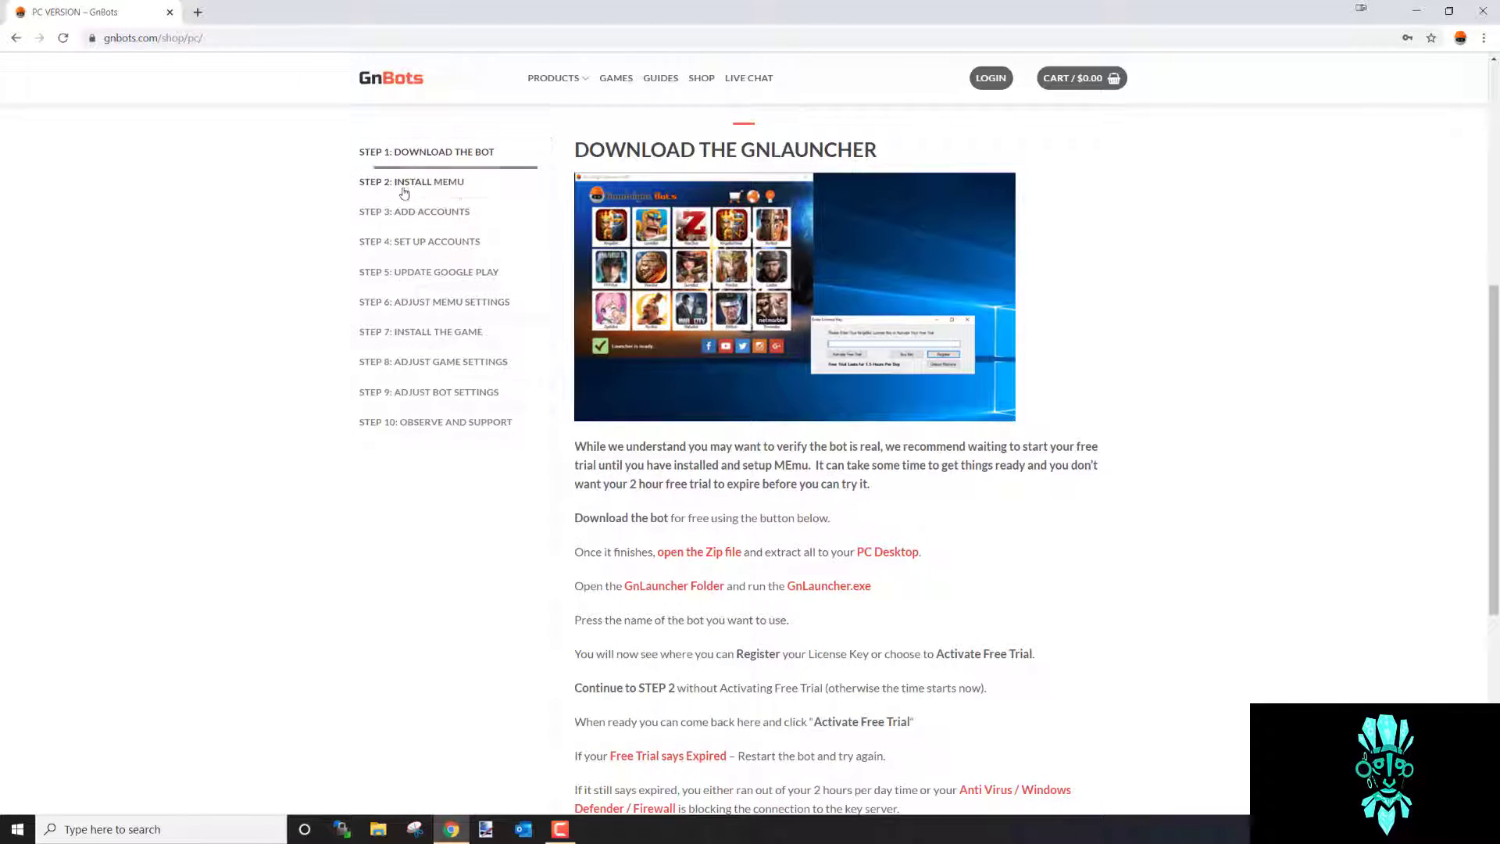
# - Switch the PC Version guide to 'Step 2: Install MEmu'
pyautogui.click(474, 188)
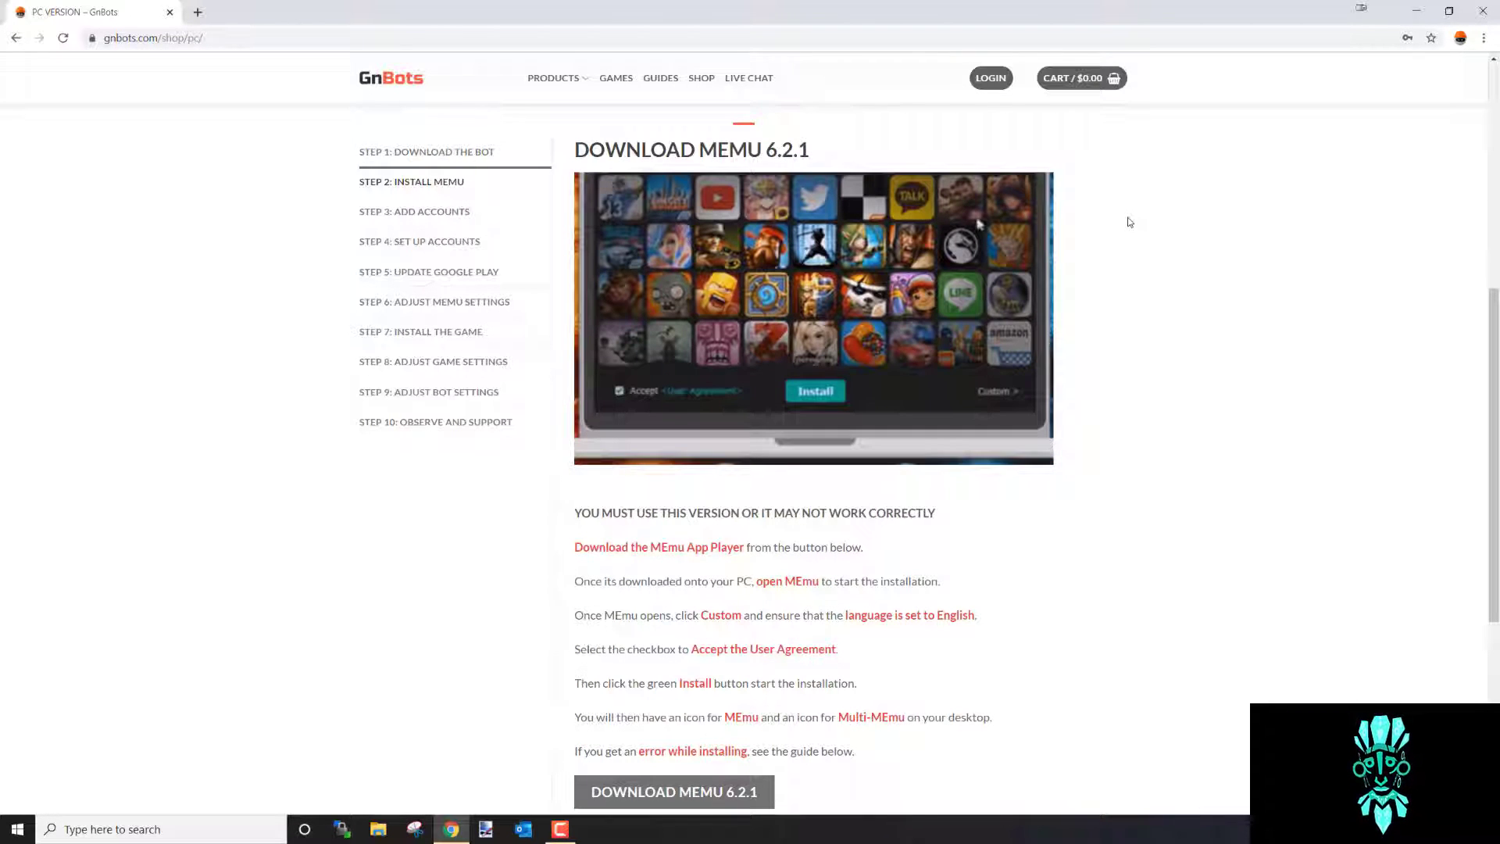
pyautogui.scroll(1, 1129, 222)
pyautogui.moveTo(810, 223); pyautogui.dragTo(578, 230)
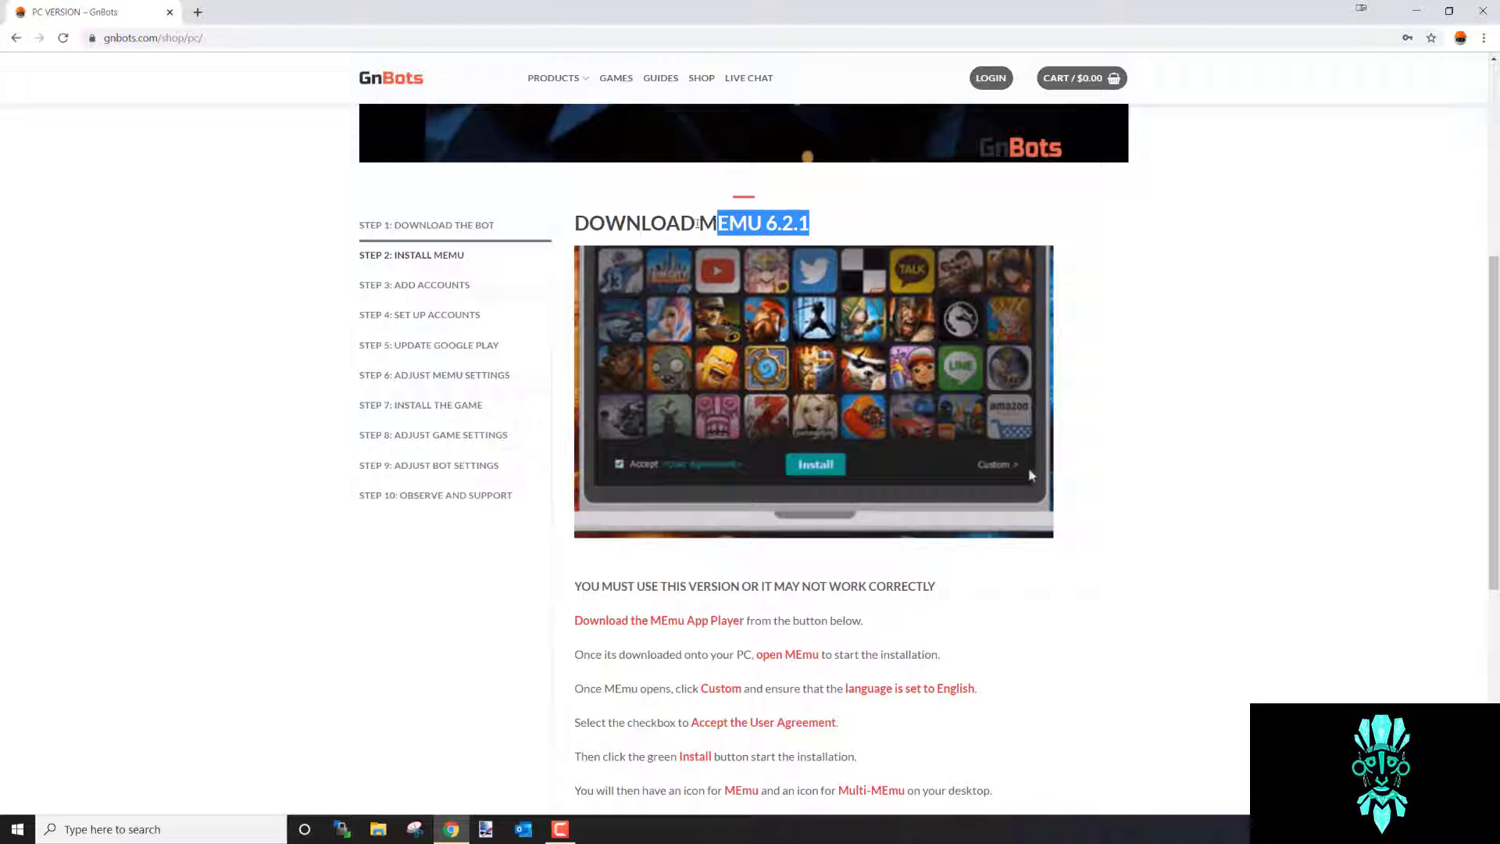
pyautogui.click(1165, 328)
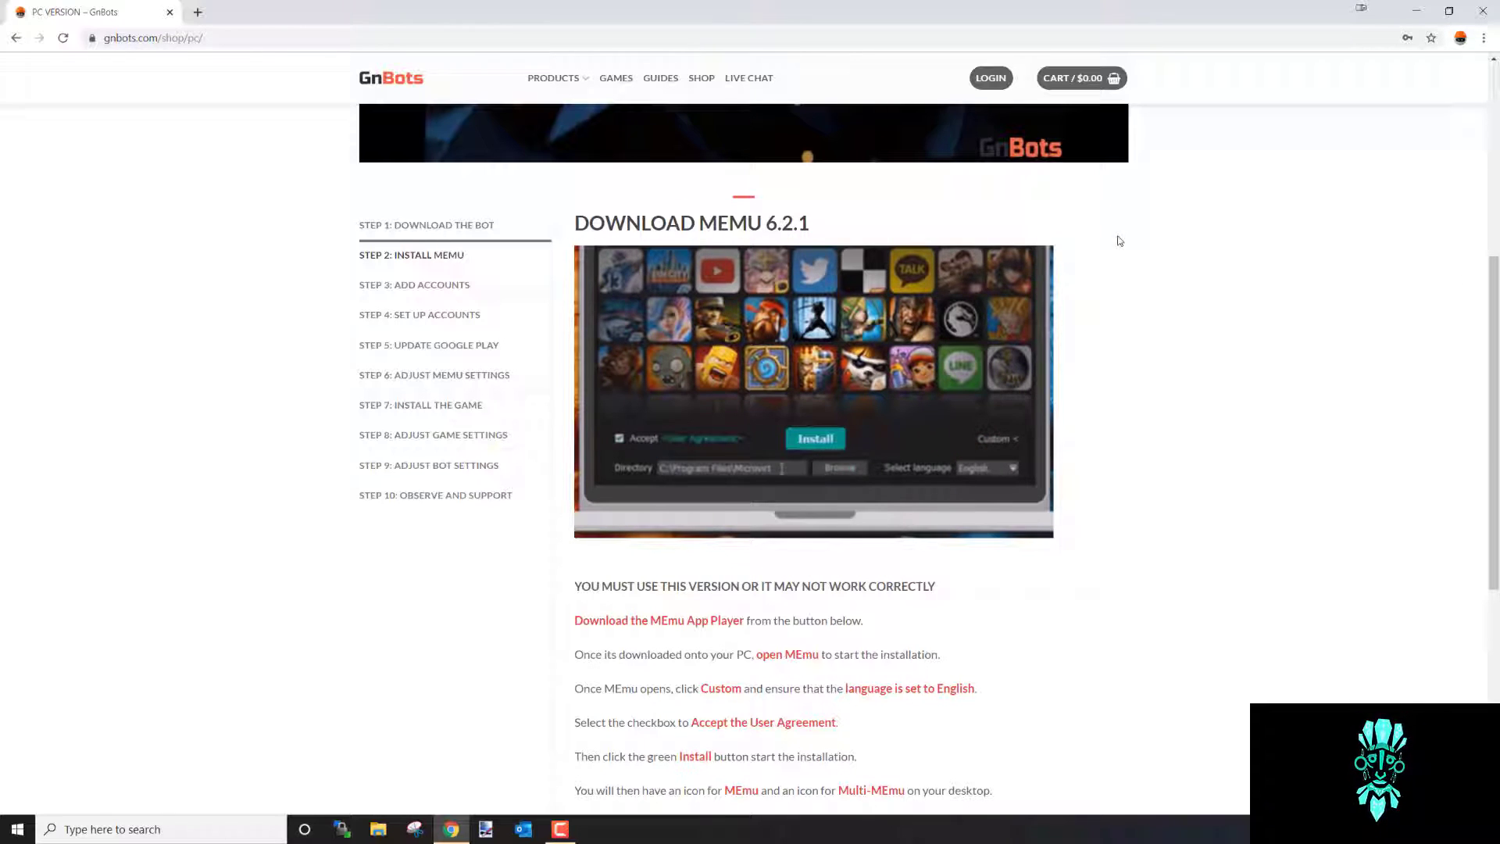
pyautogui.scroll(-1, 1160, 282)
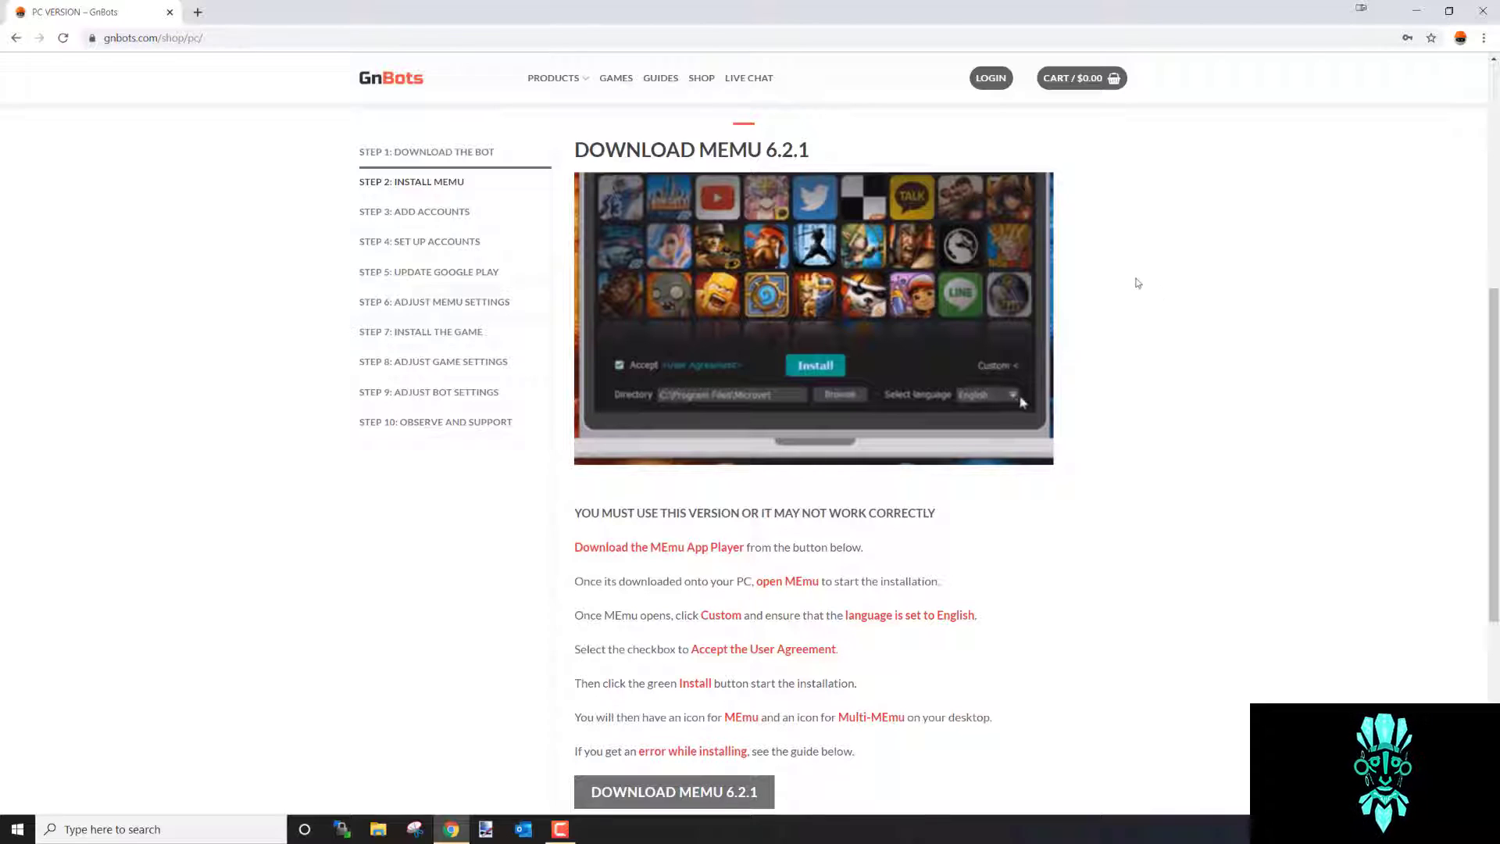
pyautogui.scroll(-1, 1163, 295)
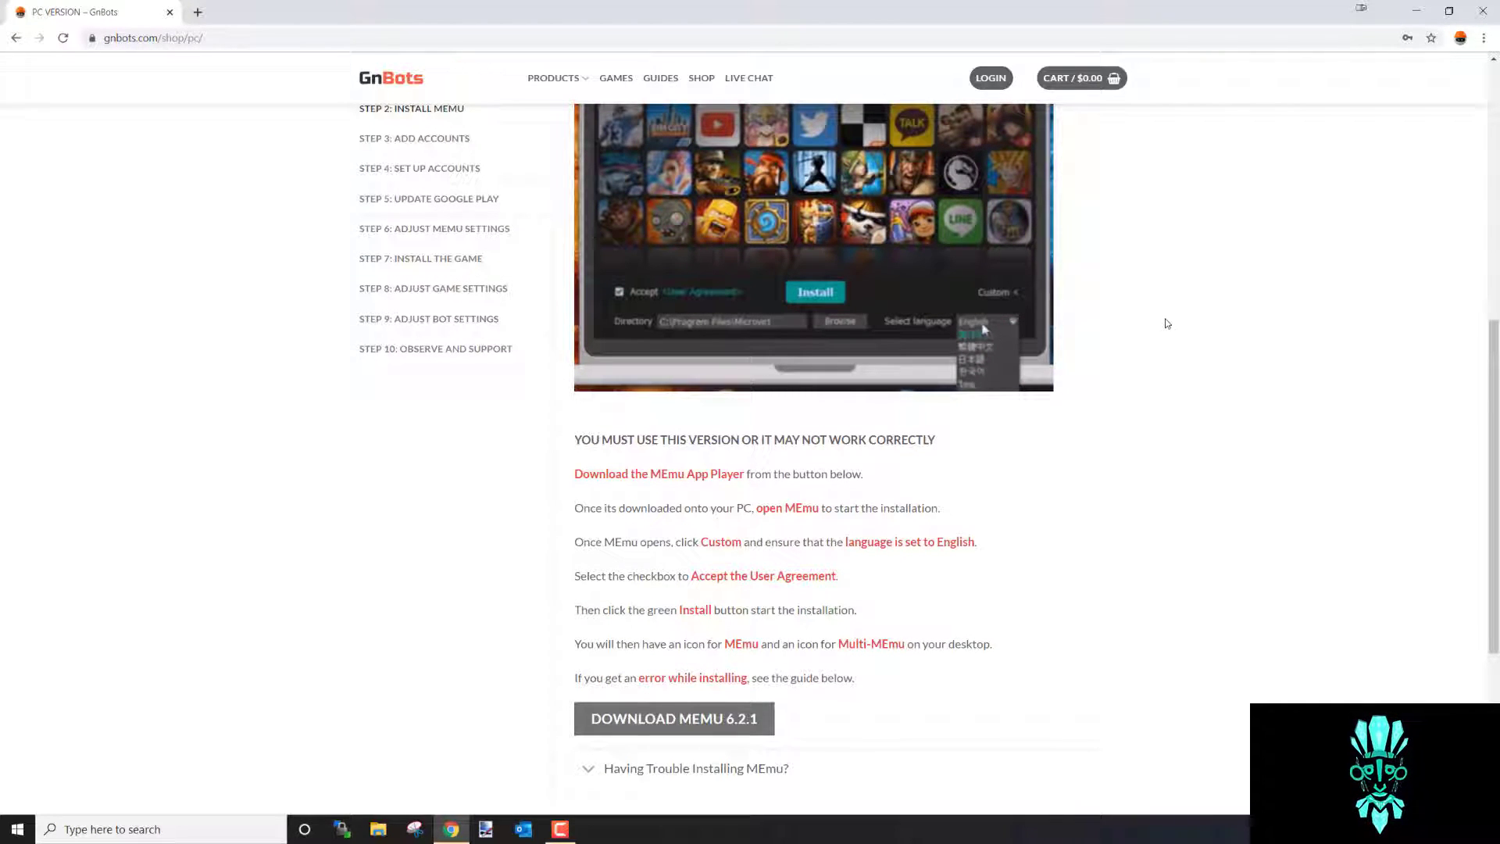
pyautogui.scroll(2, 1167, 316)
pyautogui.scroll(-1, 1135, 385)
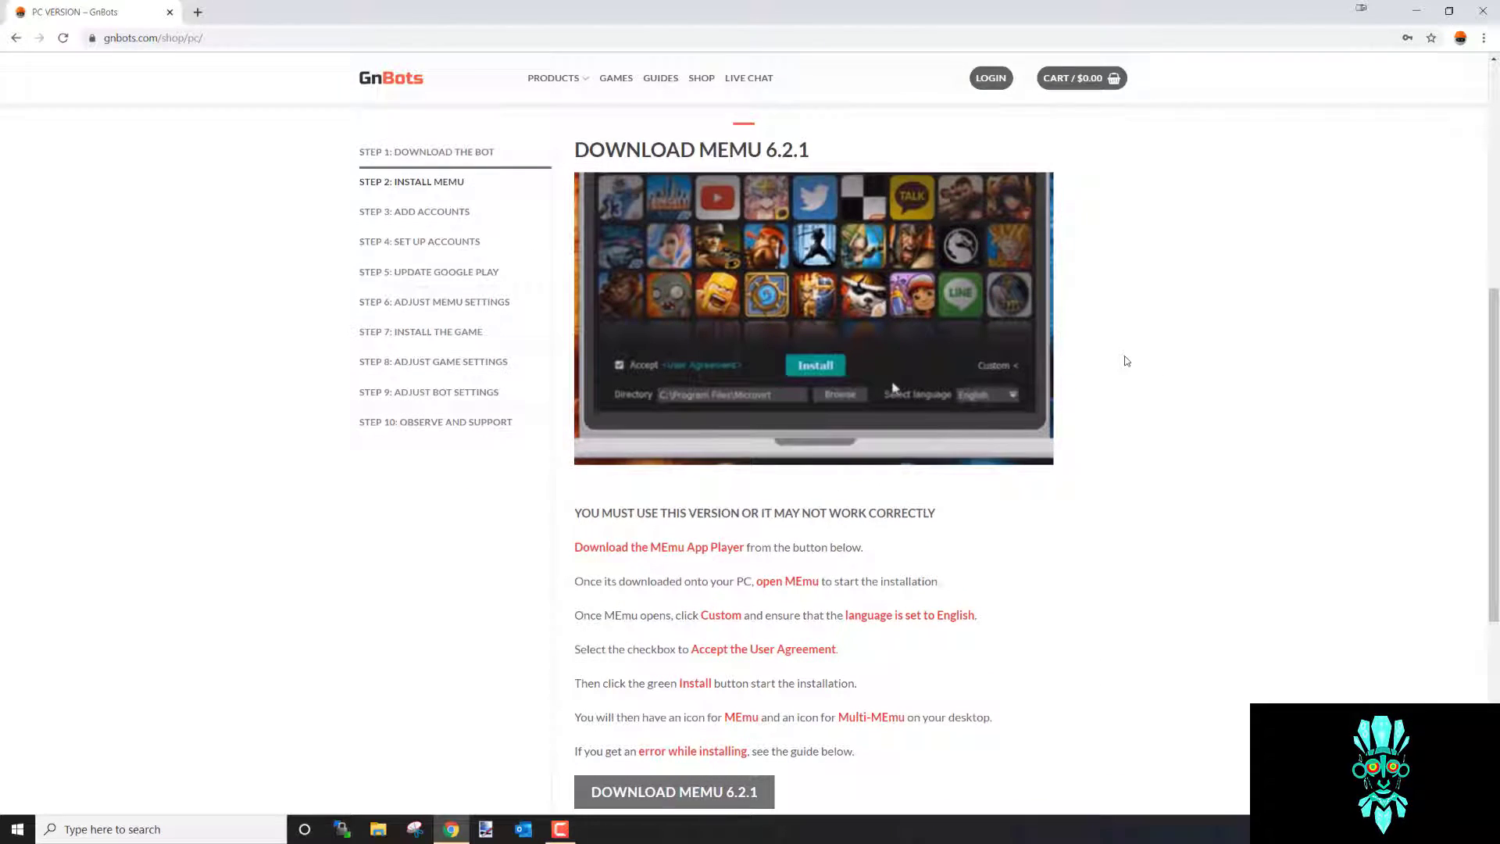
pyautogui.scroll(-1, 1134, 363)
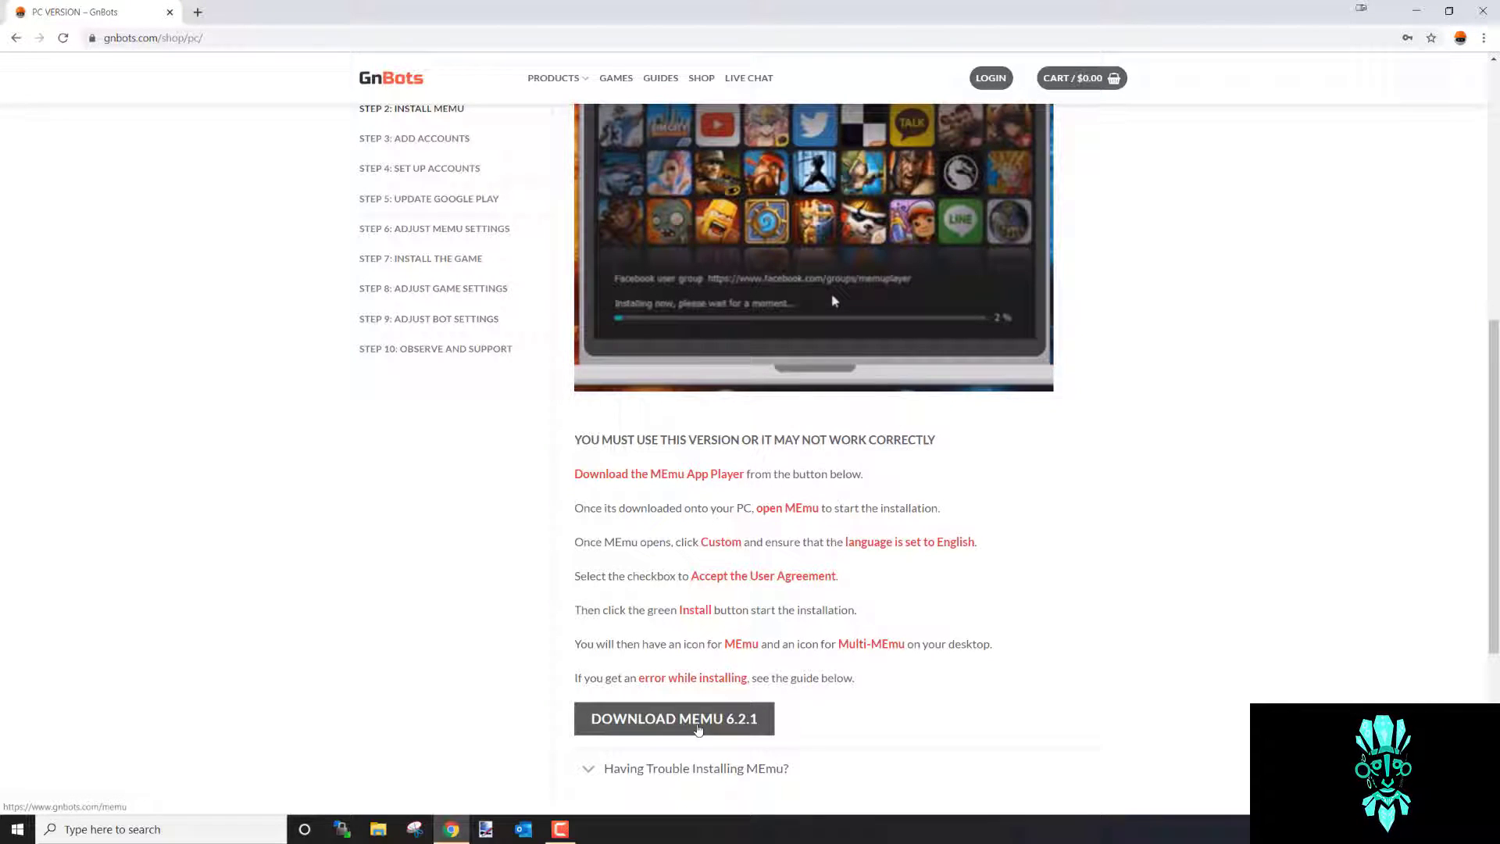
# - Download MEmu 6.2.1 and close the 'Index of /Memu' installer listing
pyautogui.click(701, 728)
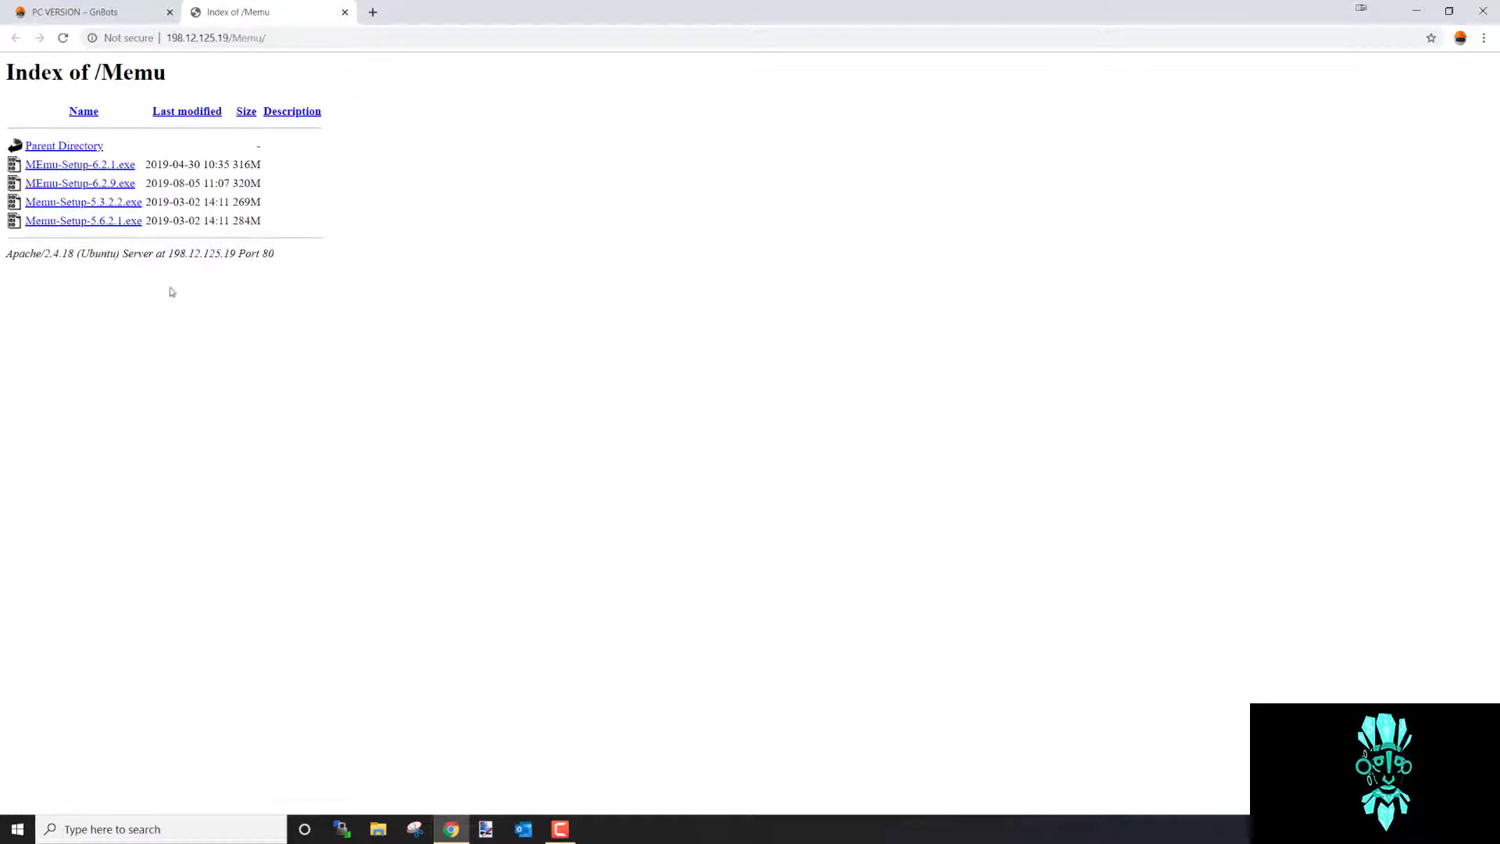
pyautogui.moveTo(235, 219); pyautogui.dragTo(11, 165)
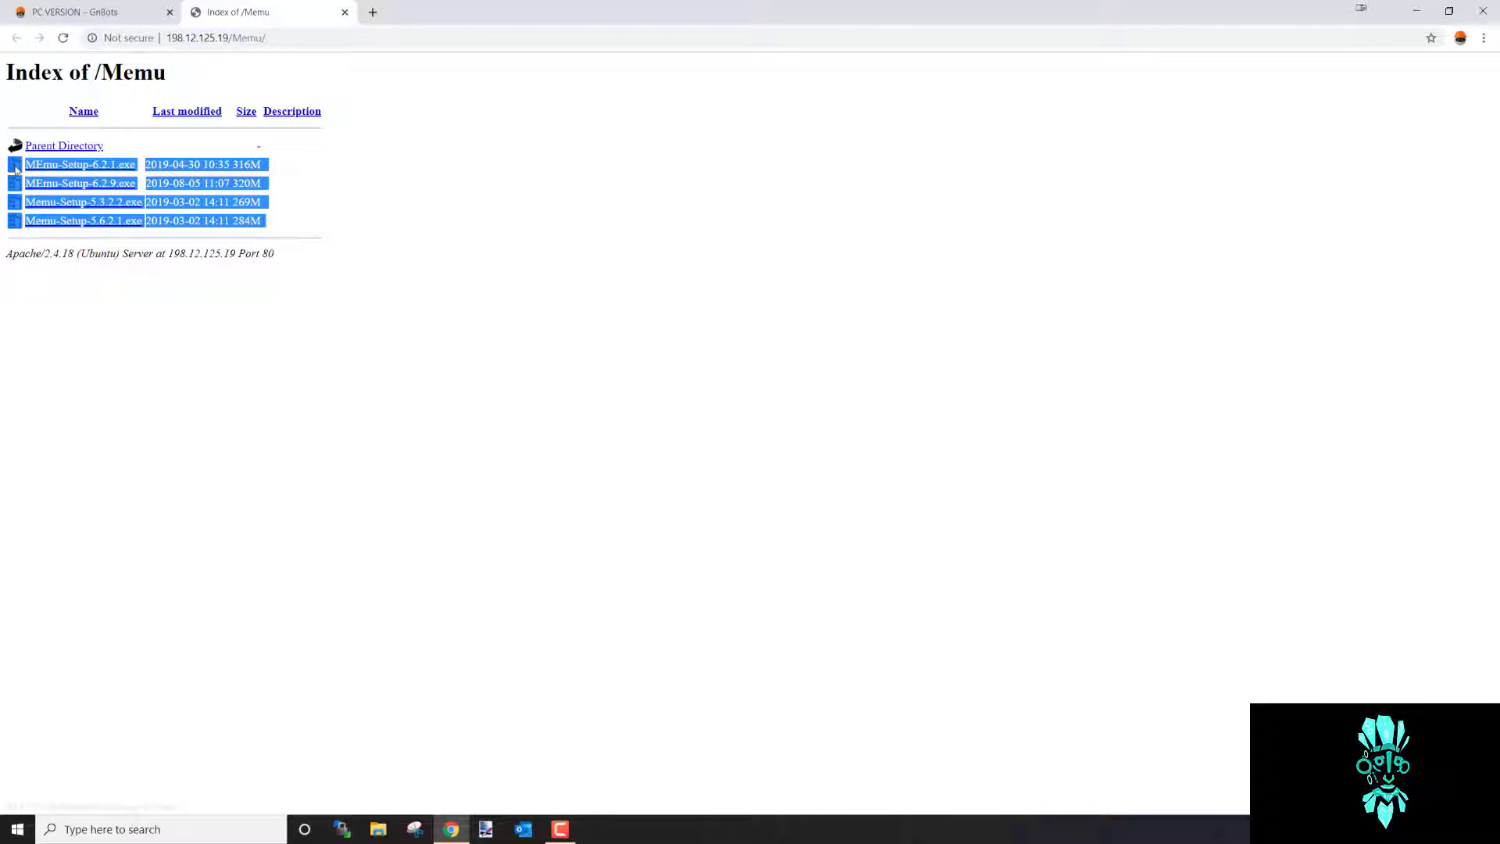
pyautogui.click(436, 241)
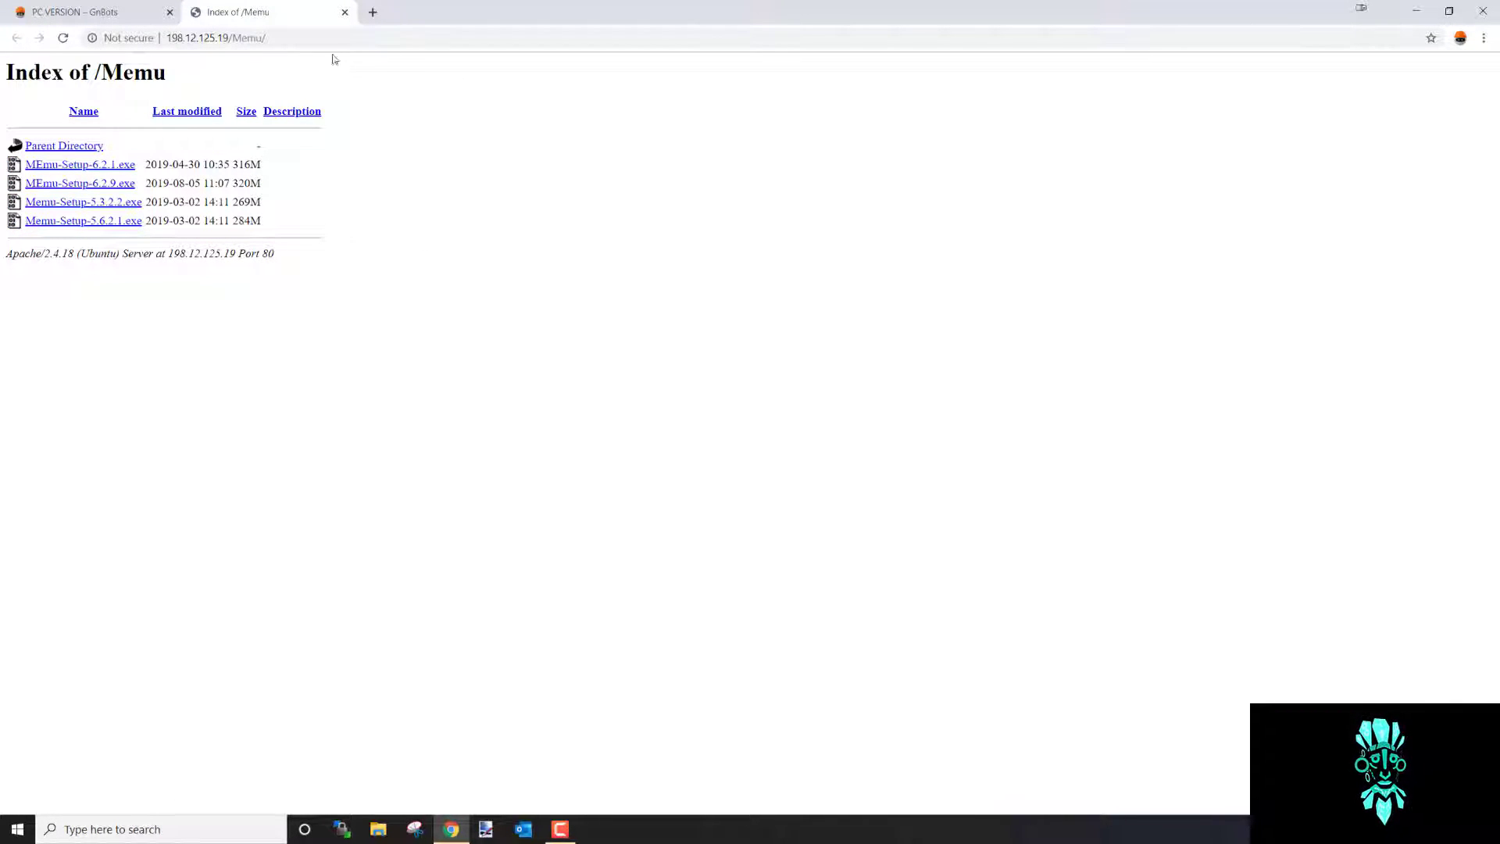
pyautogui.click(344, 12)
# - Confirm the MEmu and Multi-MEmu shortcuts on the desktop, then minimize Chrome again
pyautogui.click(1416, 11)
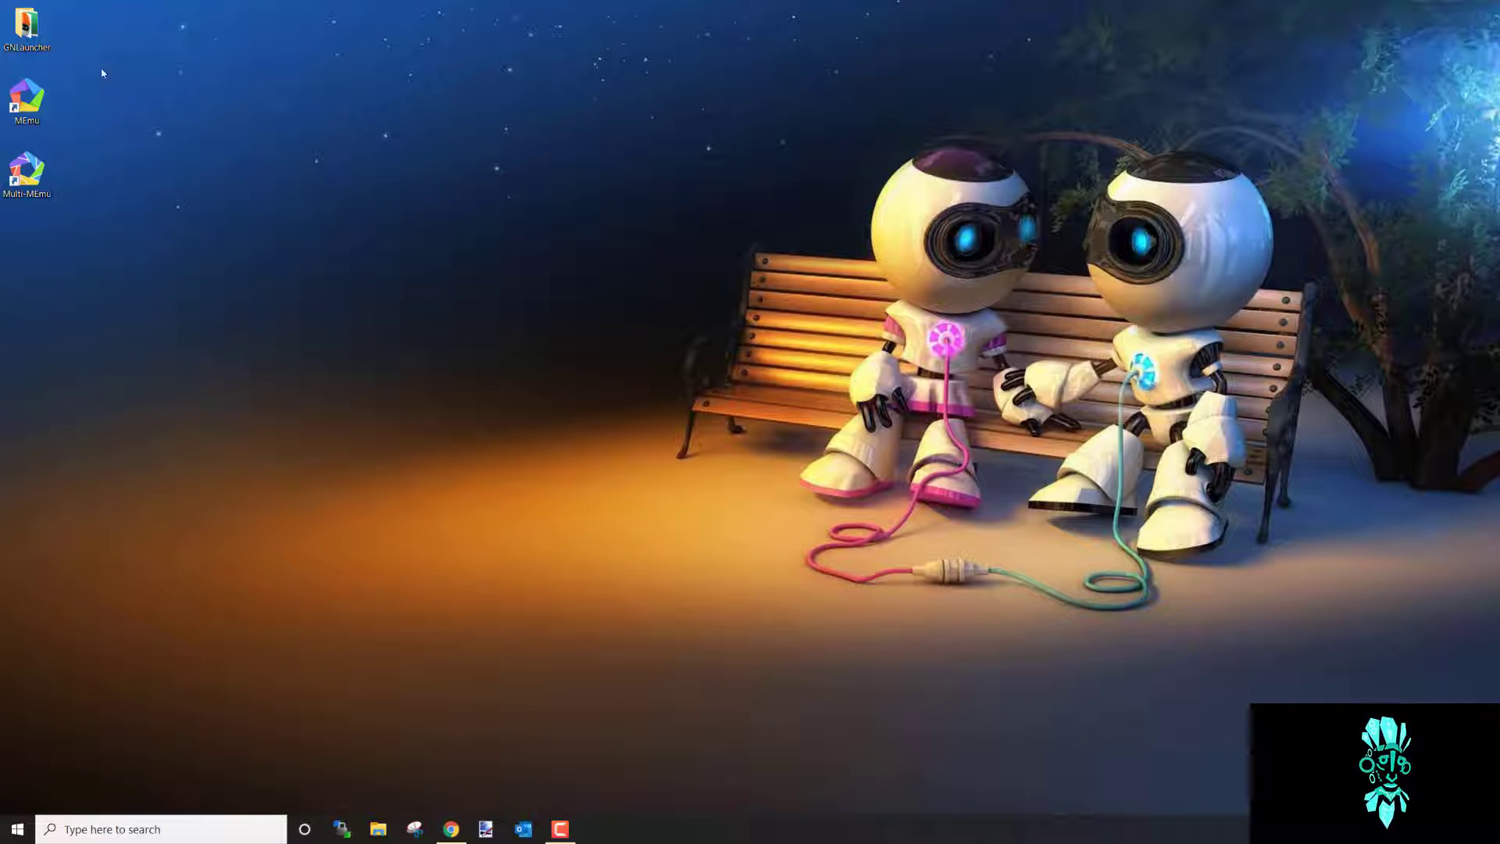
pyautogui.moveTo(103, 73); pyautogui.dragTo(19, 201)
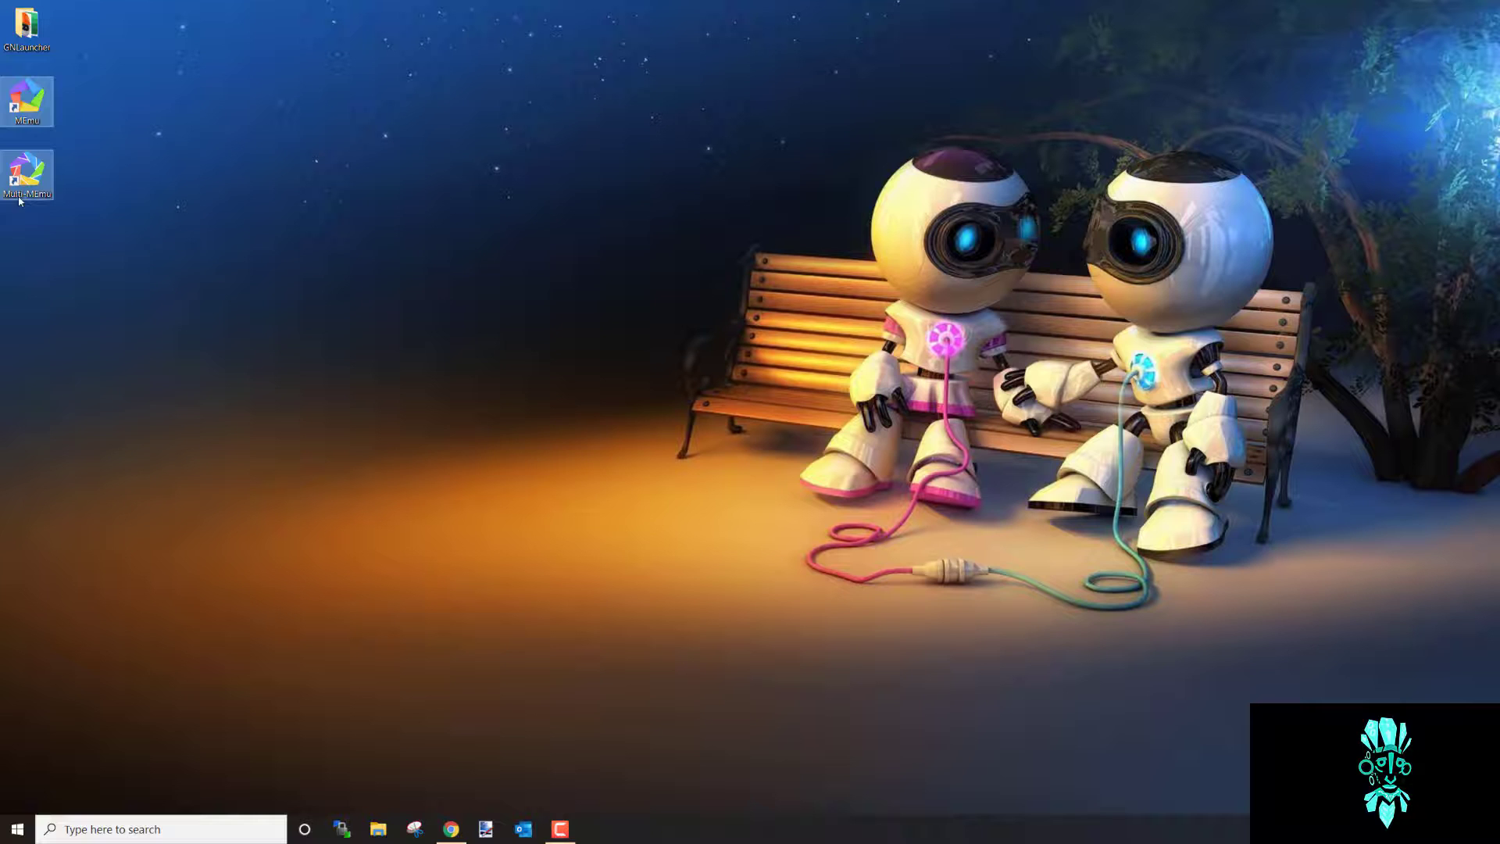
pyautogui.click(114, 118)
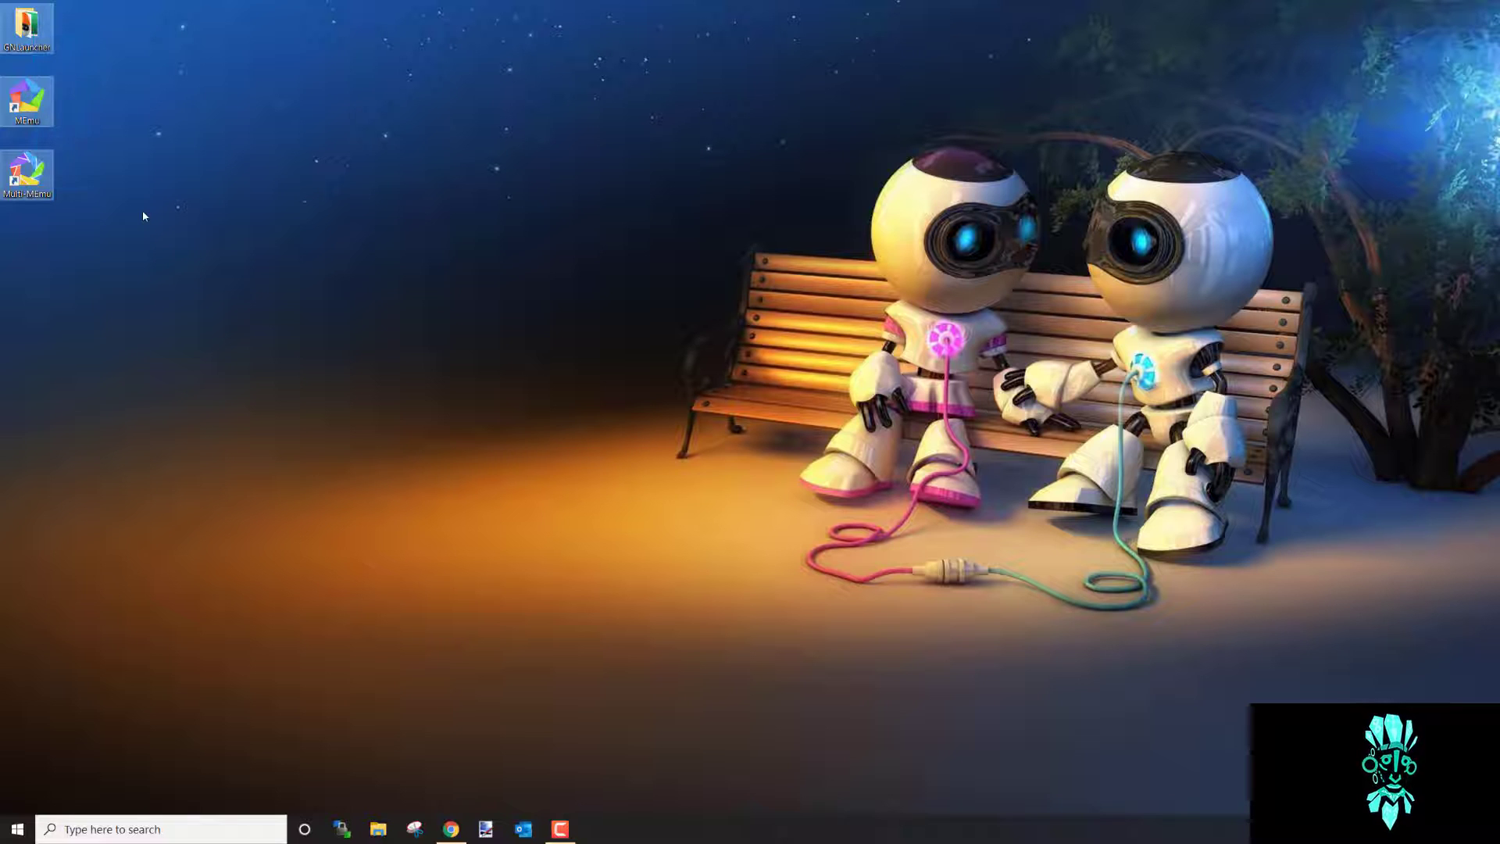
pyautogui.click(450, 829)
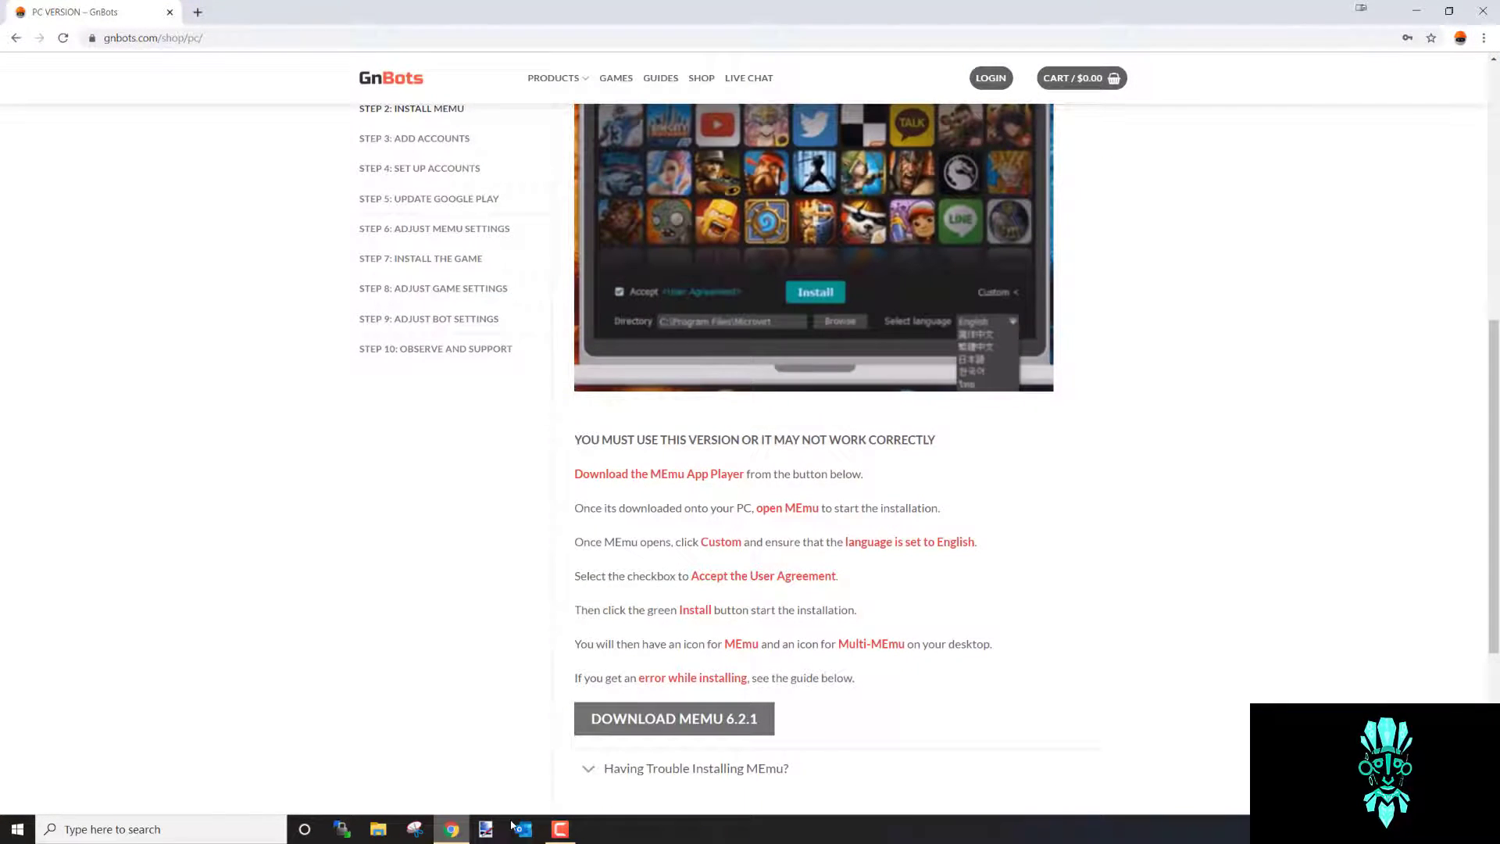
pyautogui.scroll(-1, 741, 572)
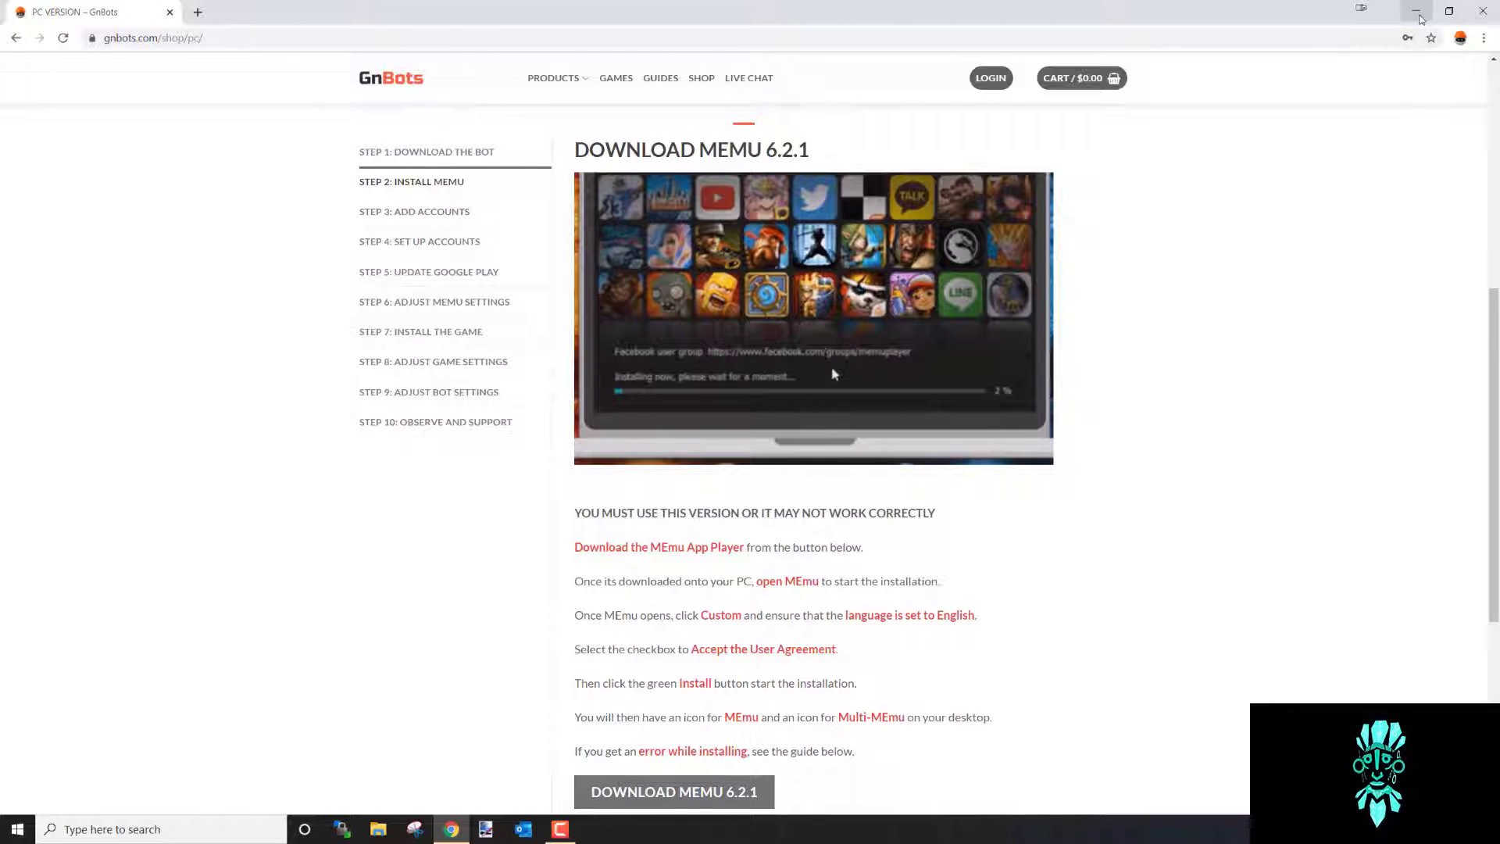
pyautogui.press('super+d')
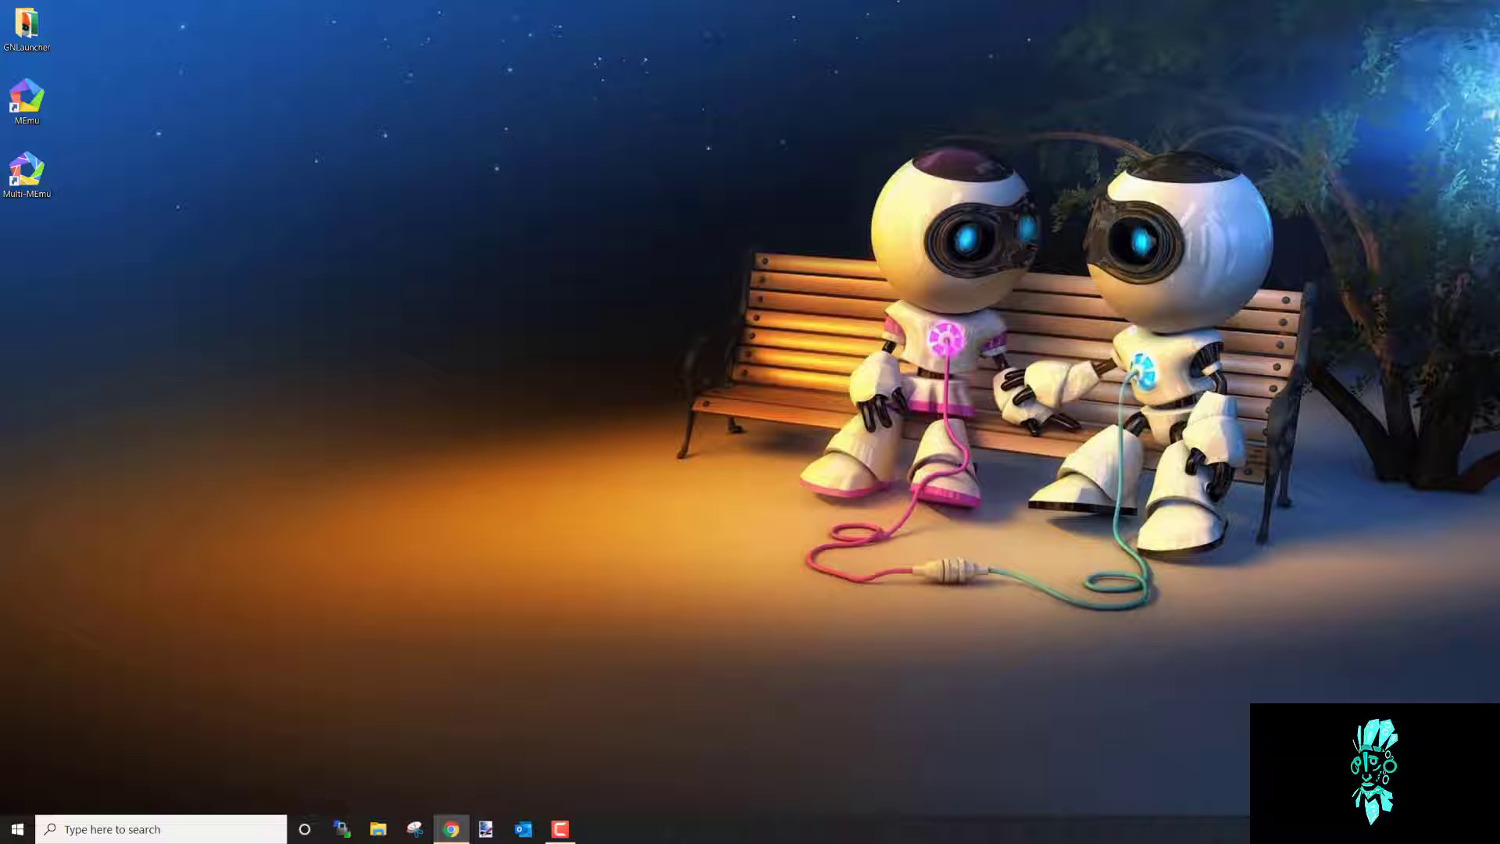
# - Launch Multi-MEmu from its desktop shortcut and move the manager window slightly up-left
pyautogui.doubleClick(27, 175)
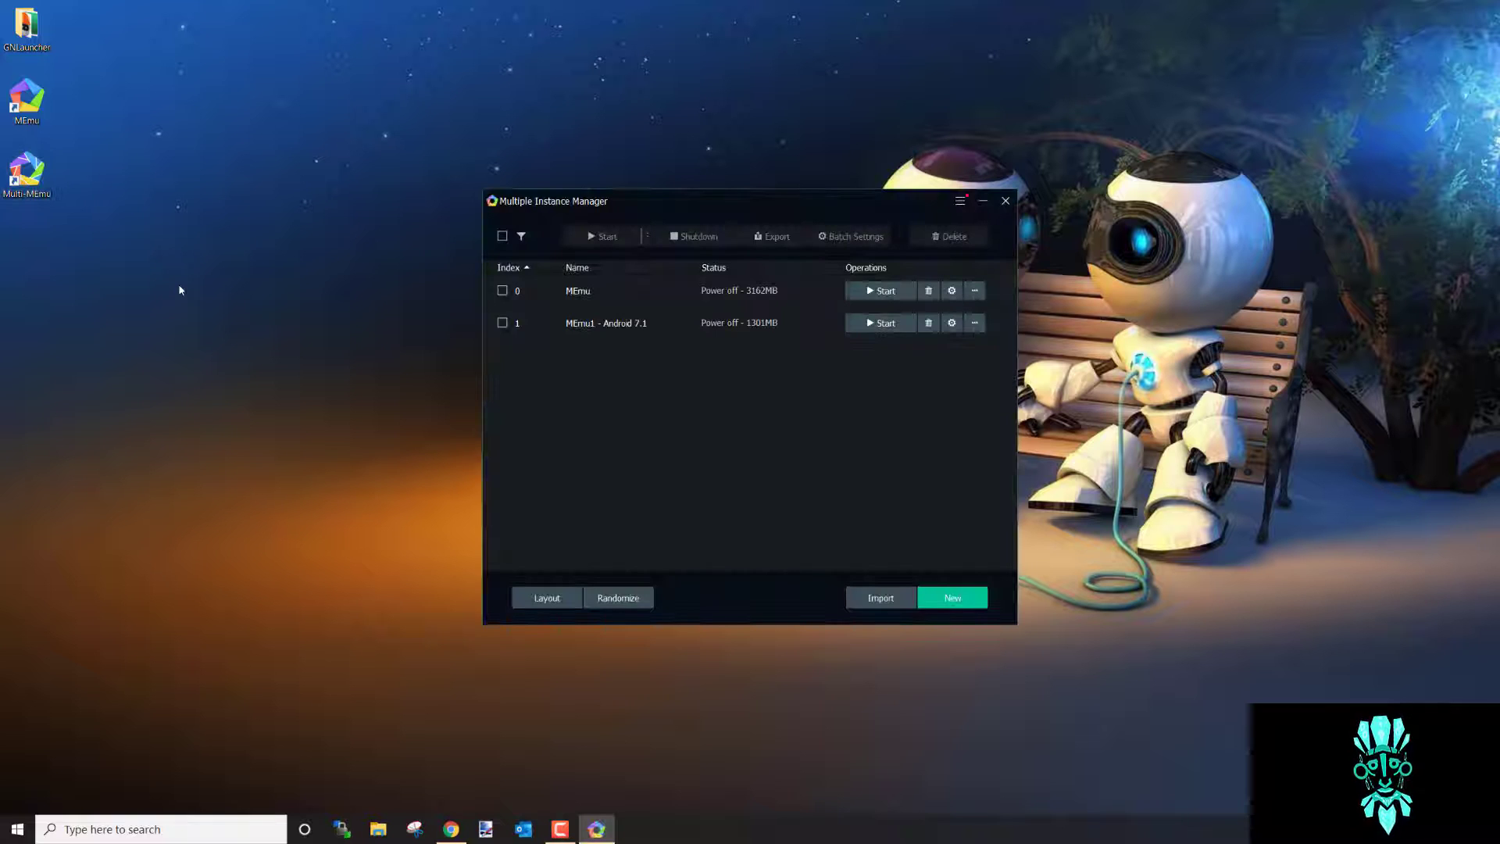
pyautogui.moveTo(593, 210); pyautogui.dragTo(581, 185)
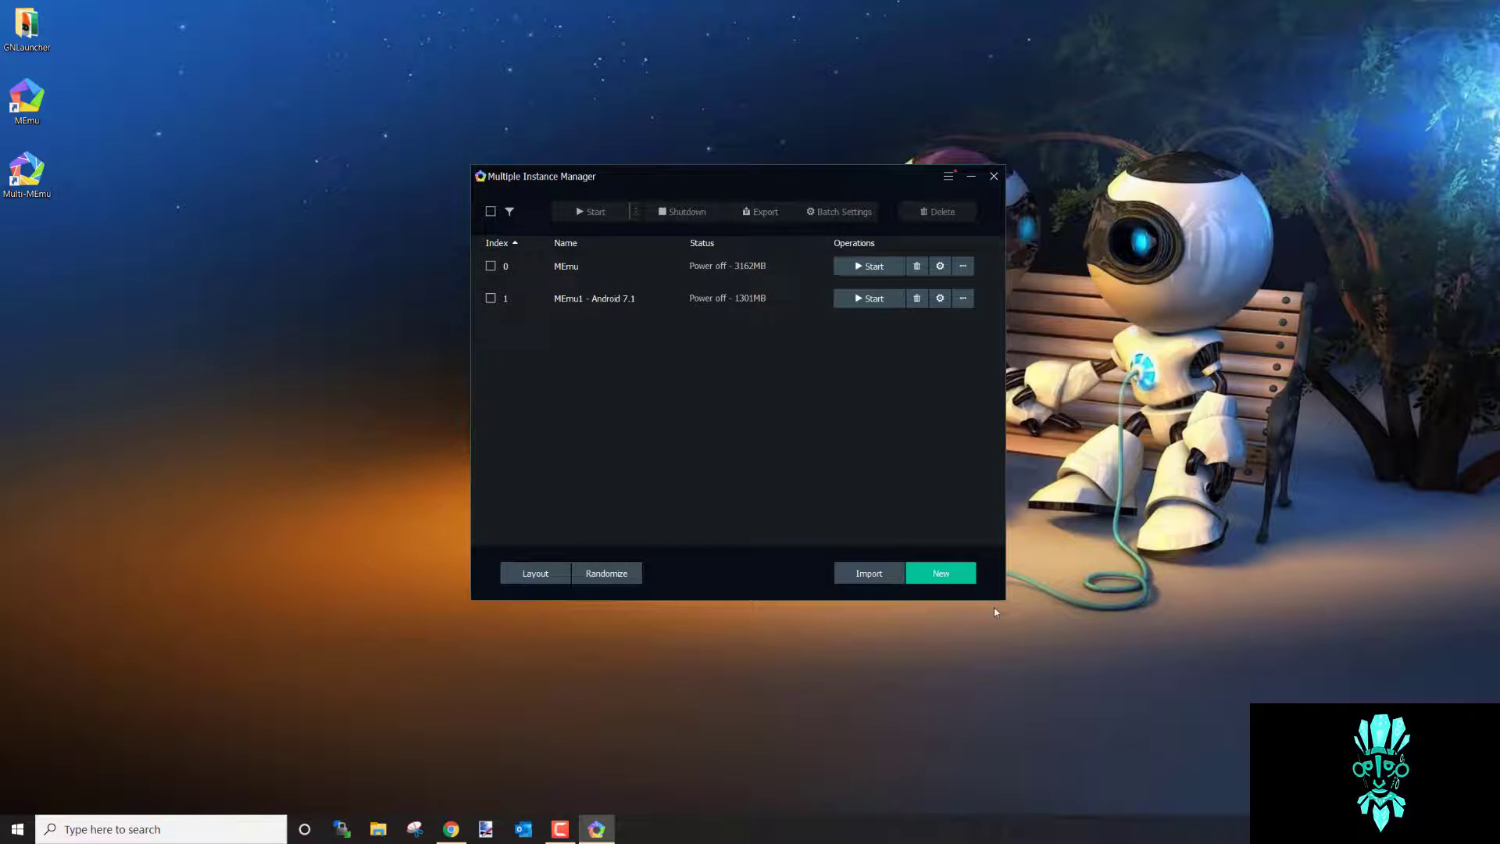
# - Create an Android 5.1 instance named FARM2 and rename MEmu1 - Android 7.1 to FARM1
pyautogui.click(935, 575)
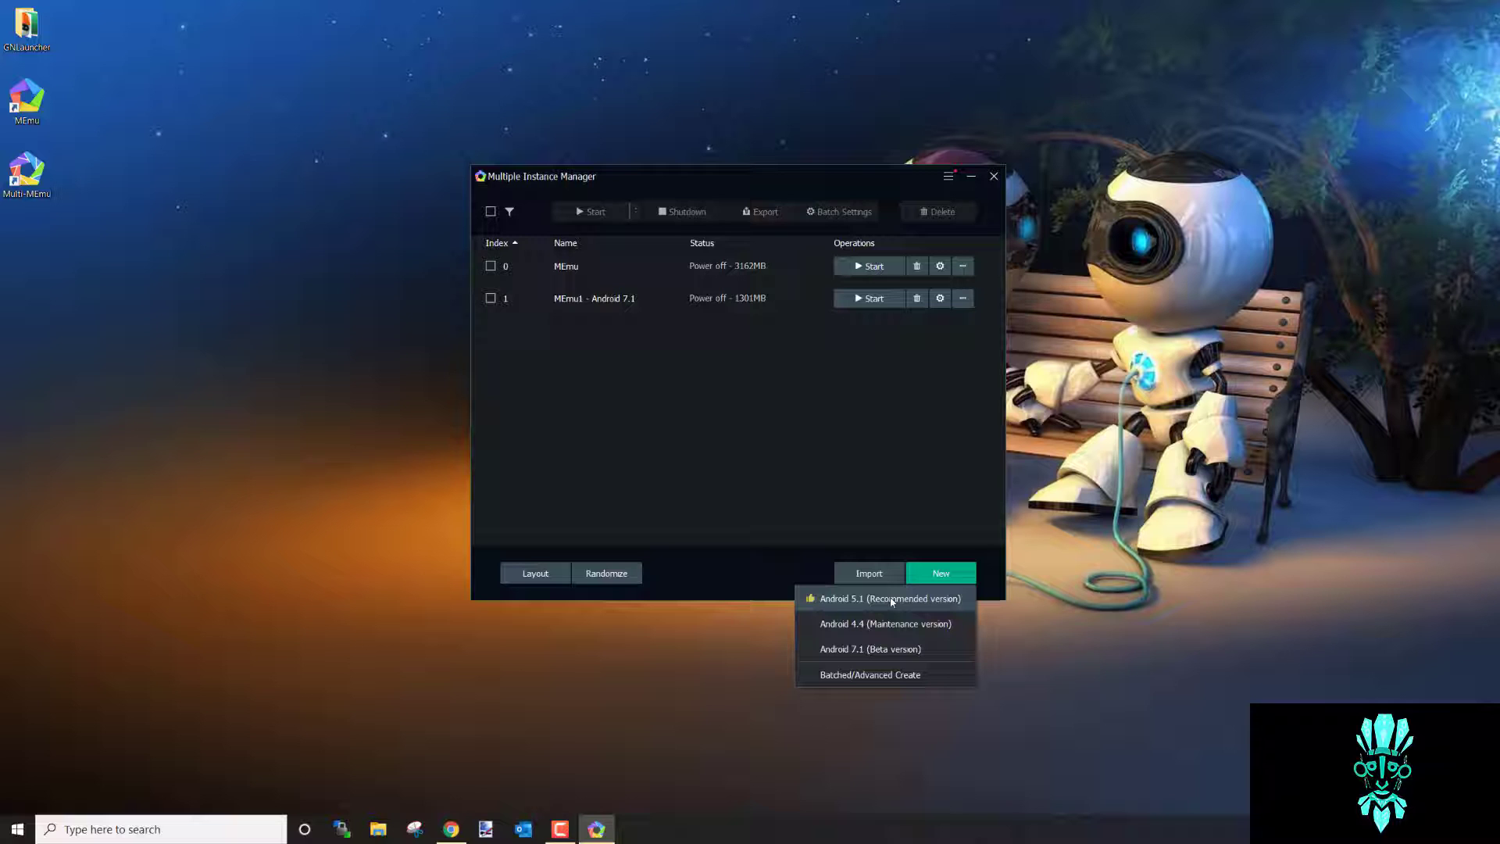
pyautogui.click(947, 601)
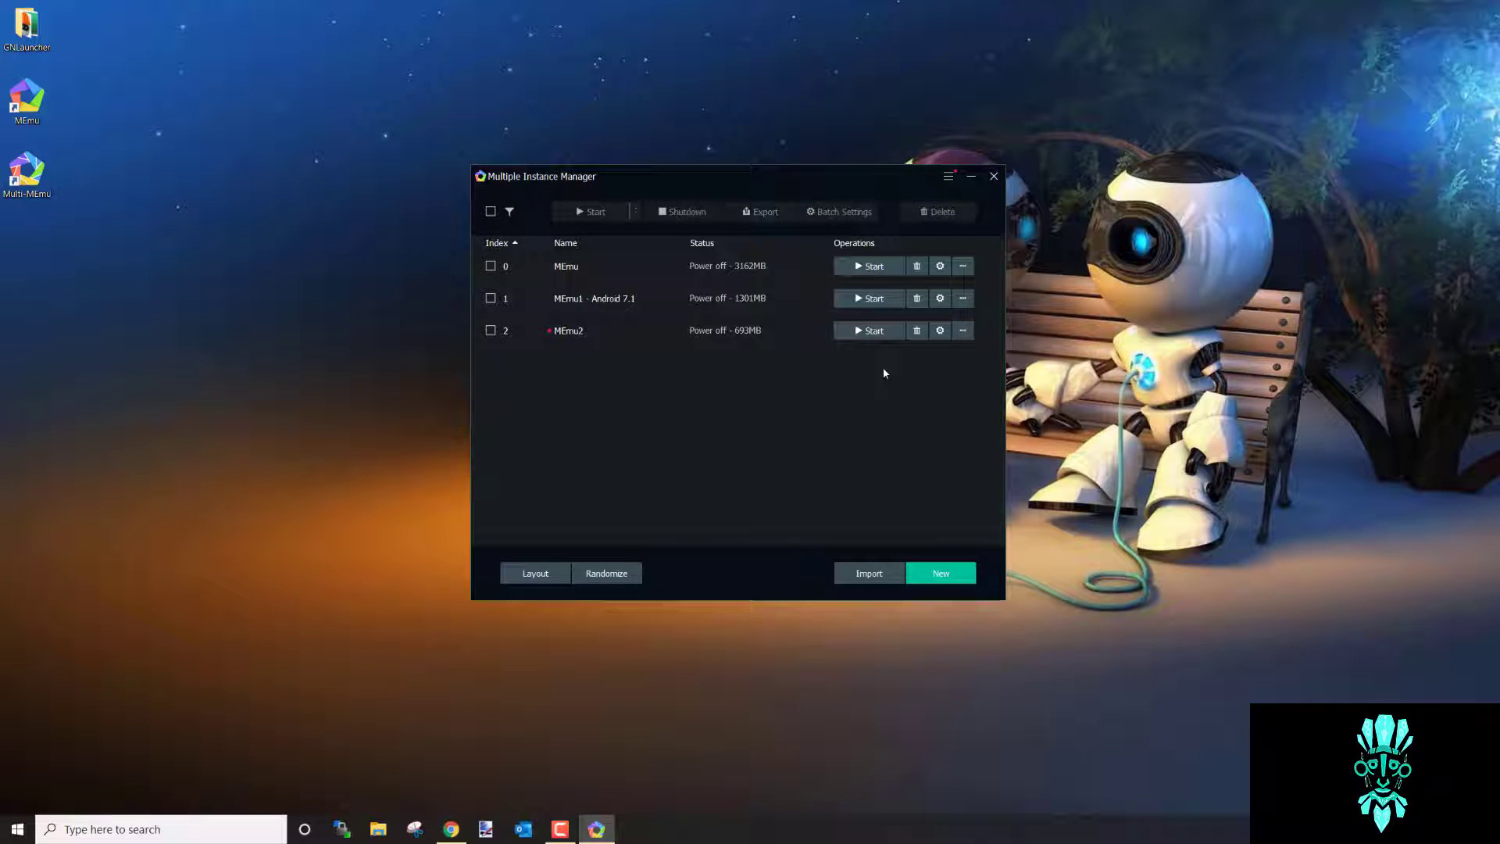
pyautogui.doubleClick(596, 331)
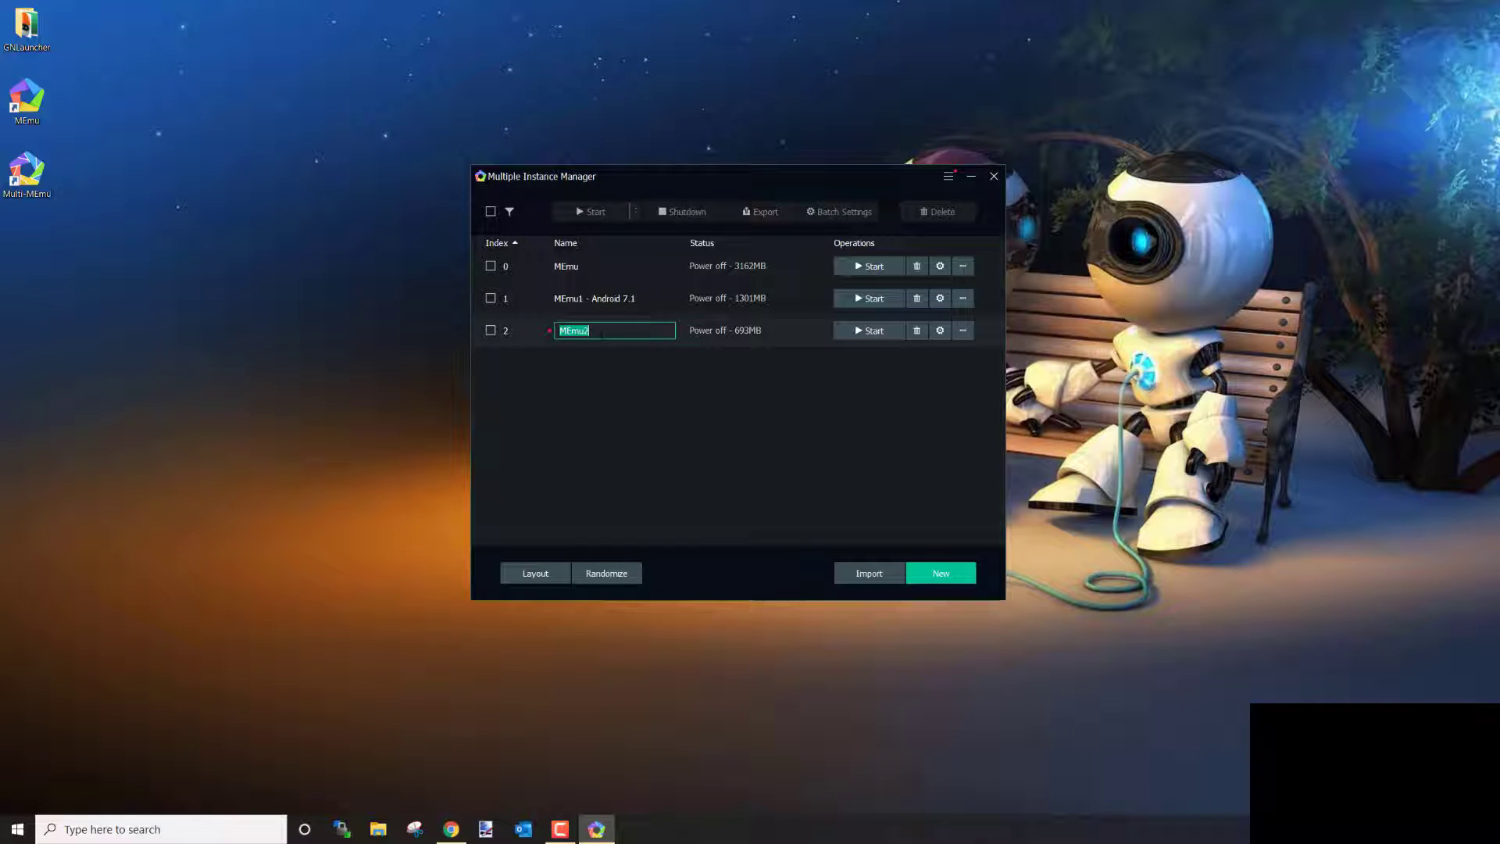
pyautogui.write('FARM2')
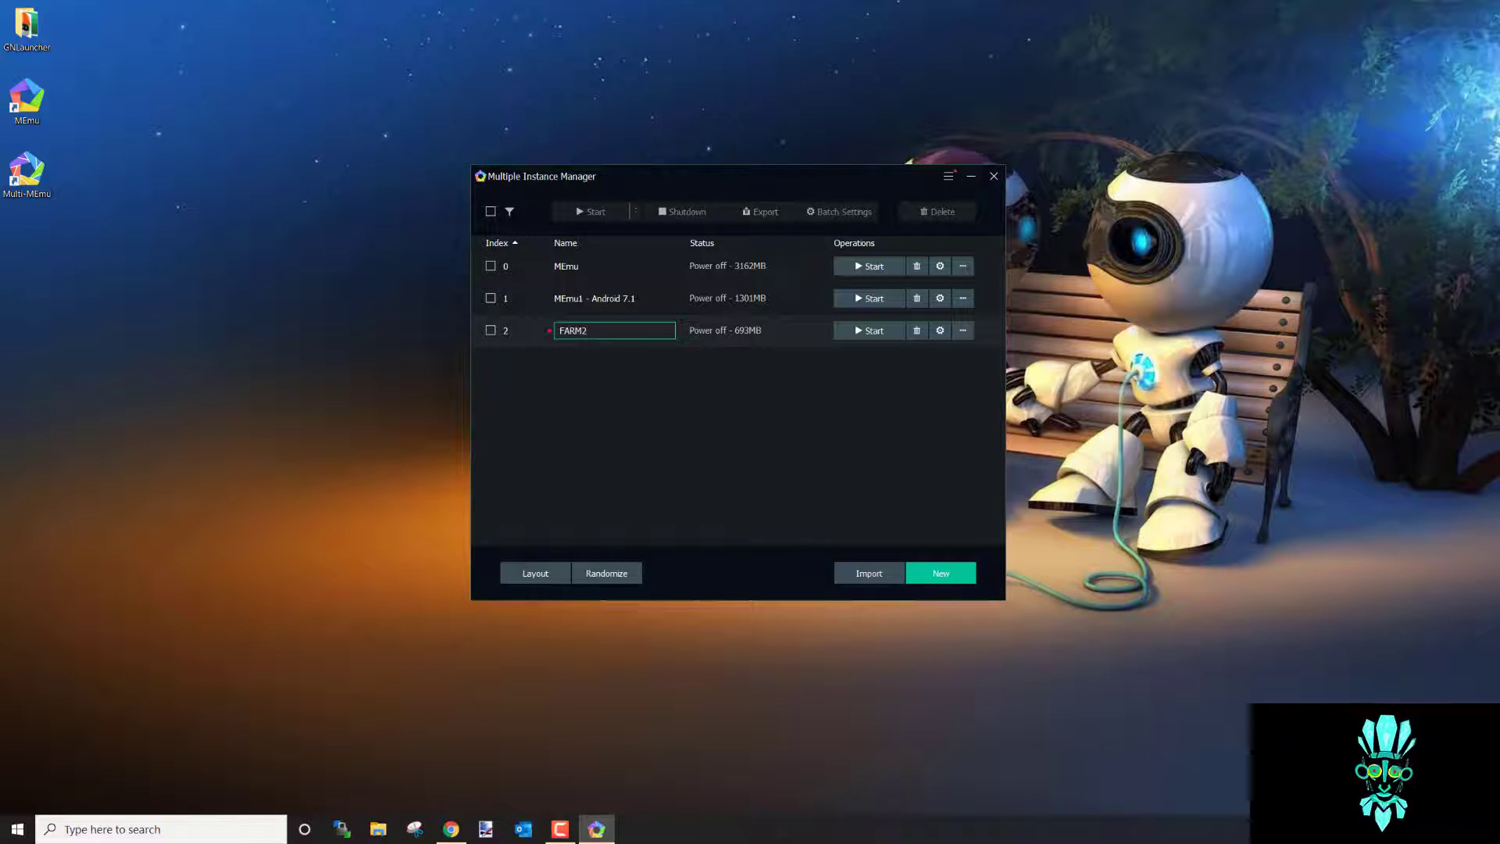
pyautogui.press('Return')
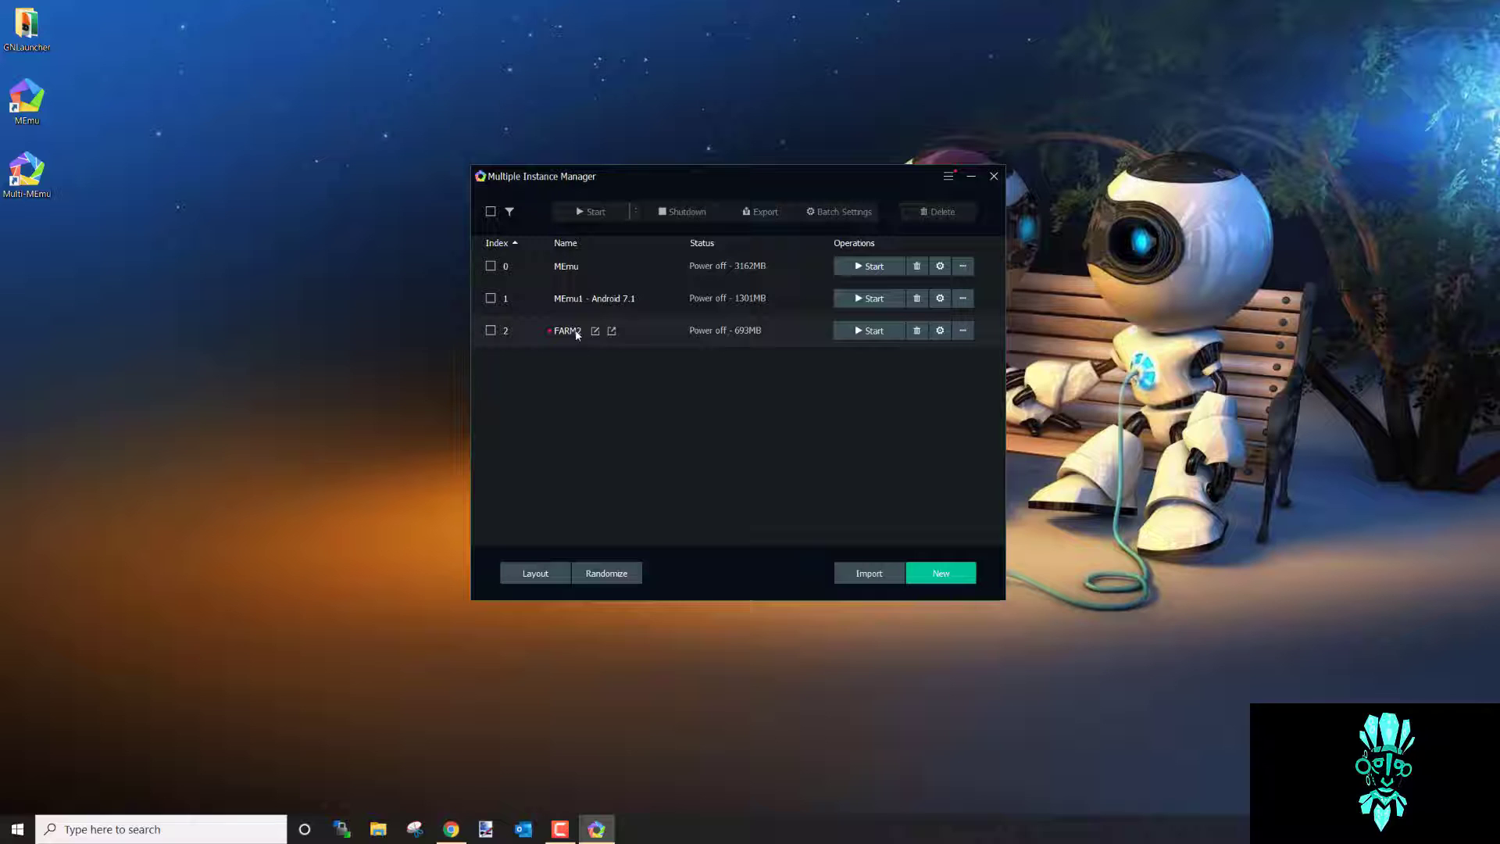
pyautogui.click(651, 299)
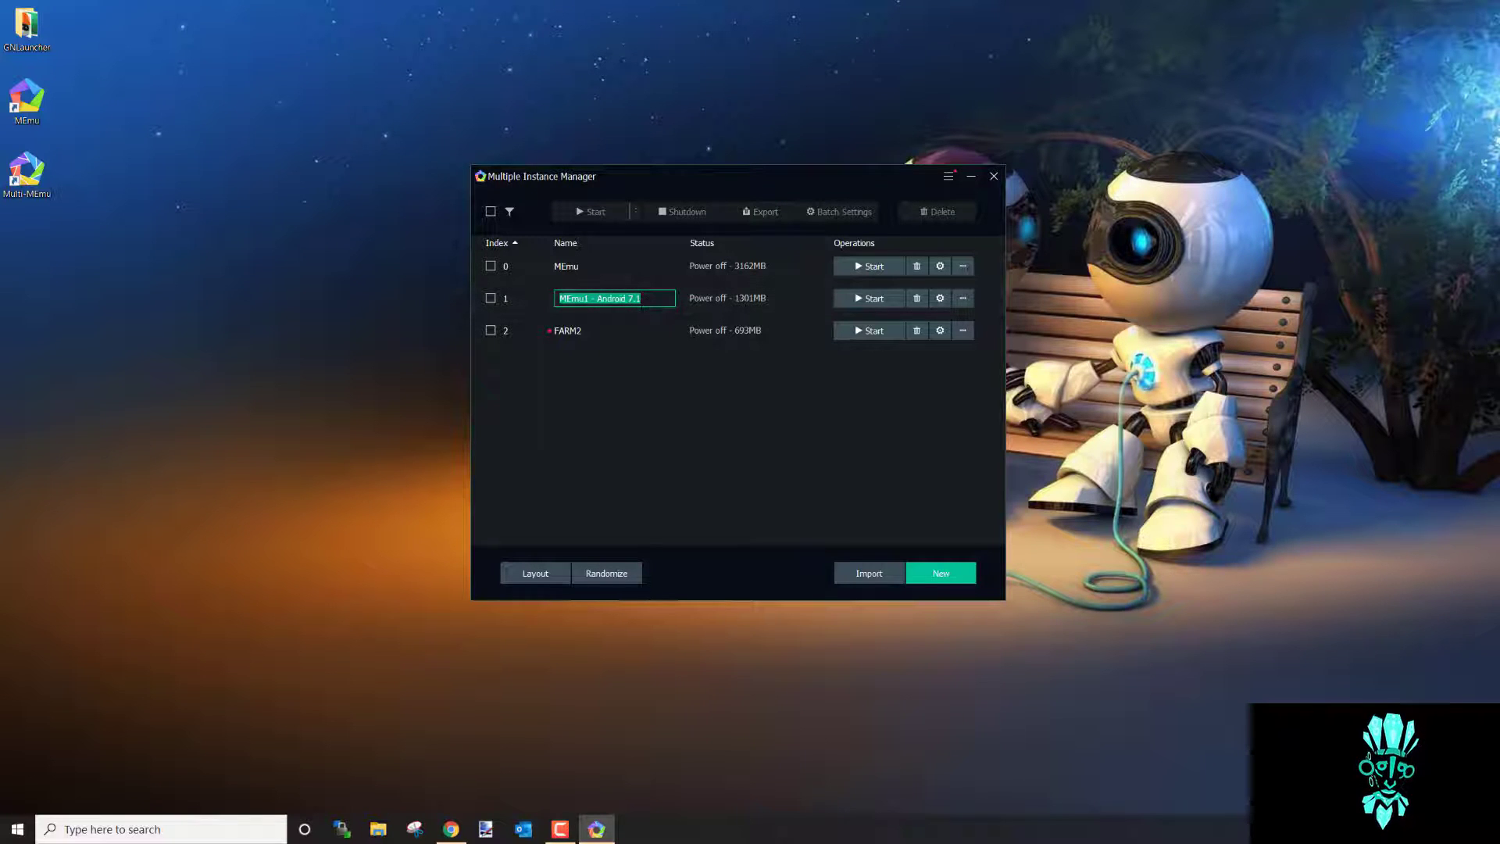
pyautogui.write('FARM1')
pyautogui.press('Return')
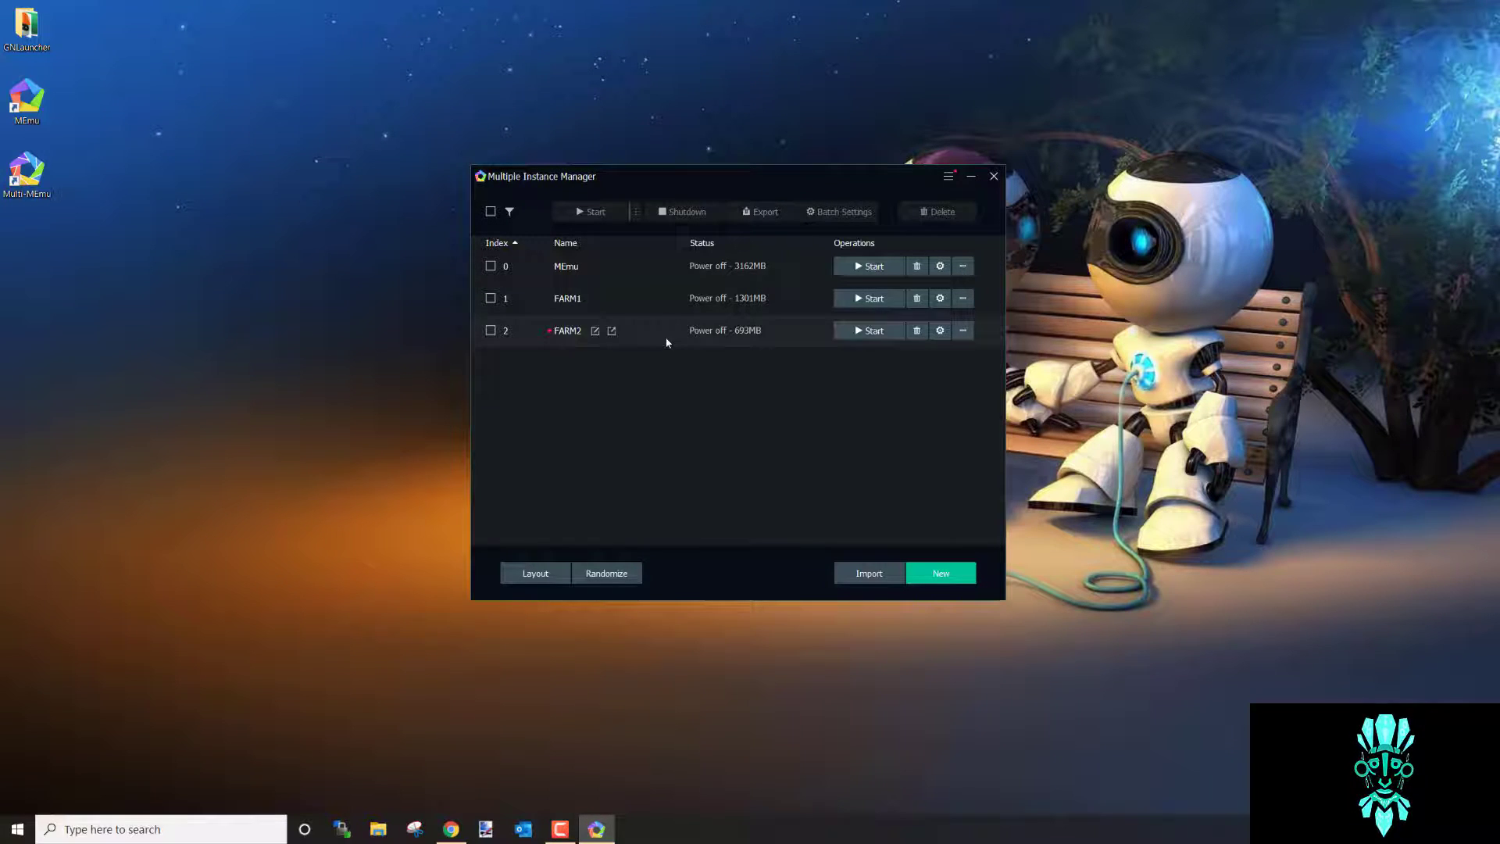
# - Set FARM2's render mode to DirectX, keeping the Medium performance preset
pyautogui.click(941, 331)
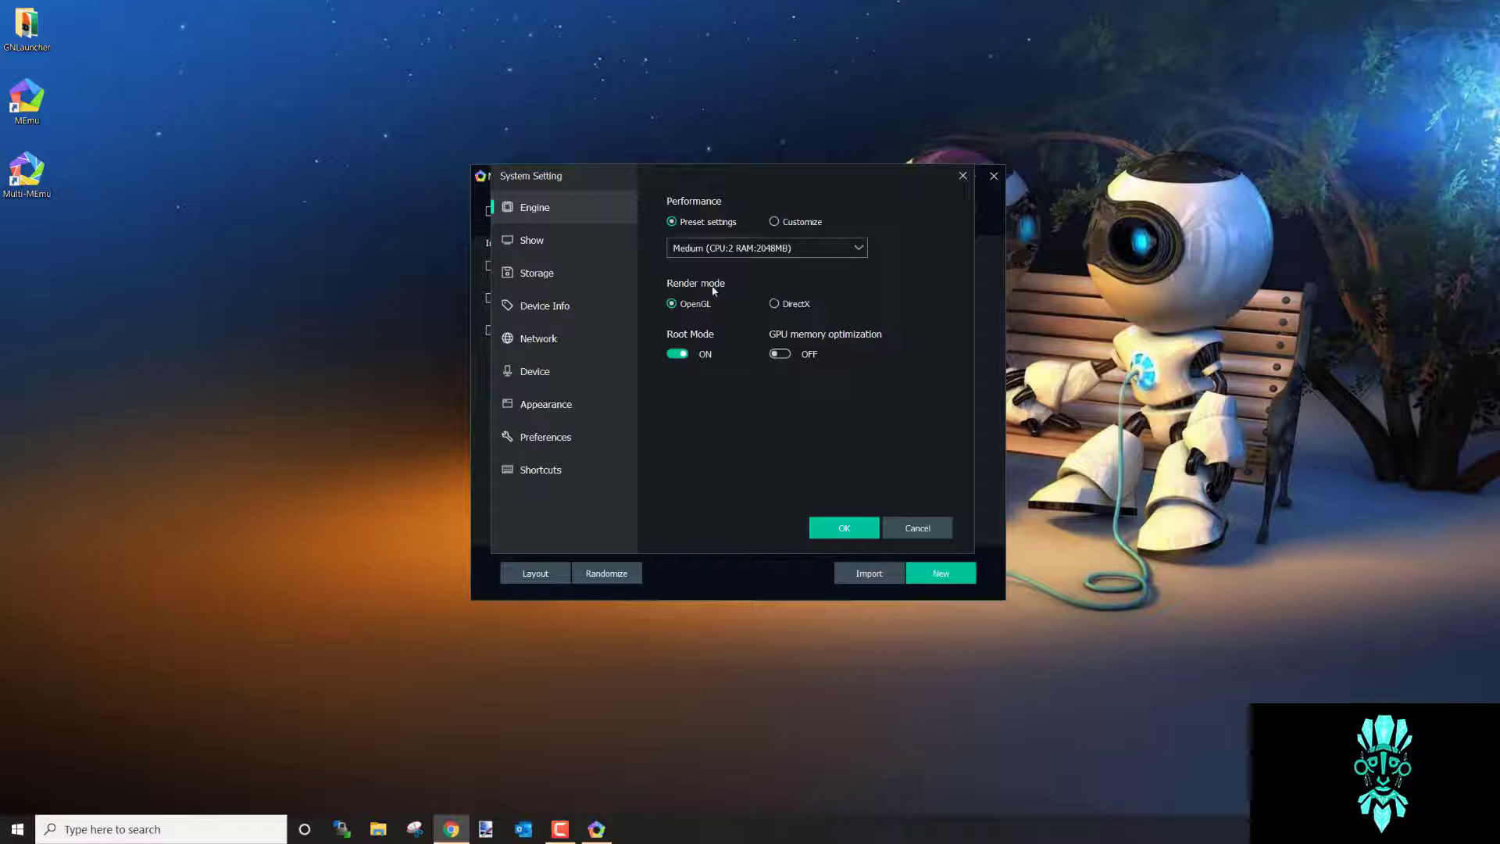
pyautogui.moveTo(689, 304)
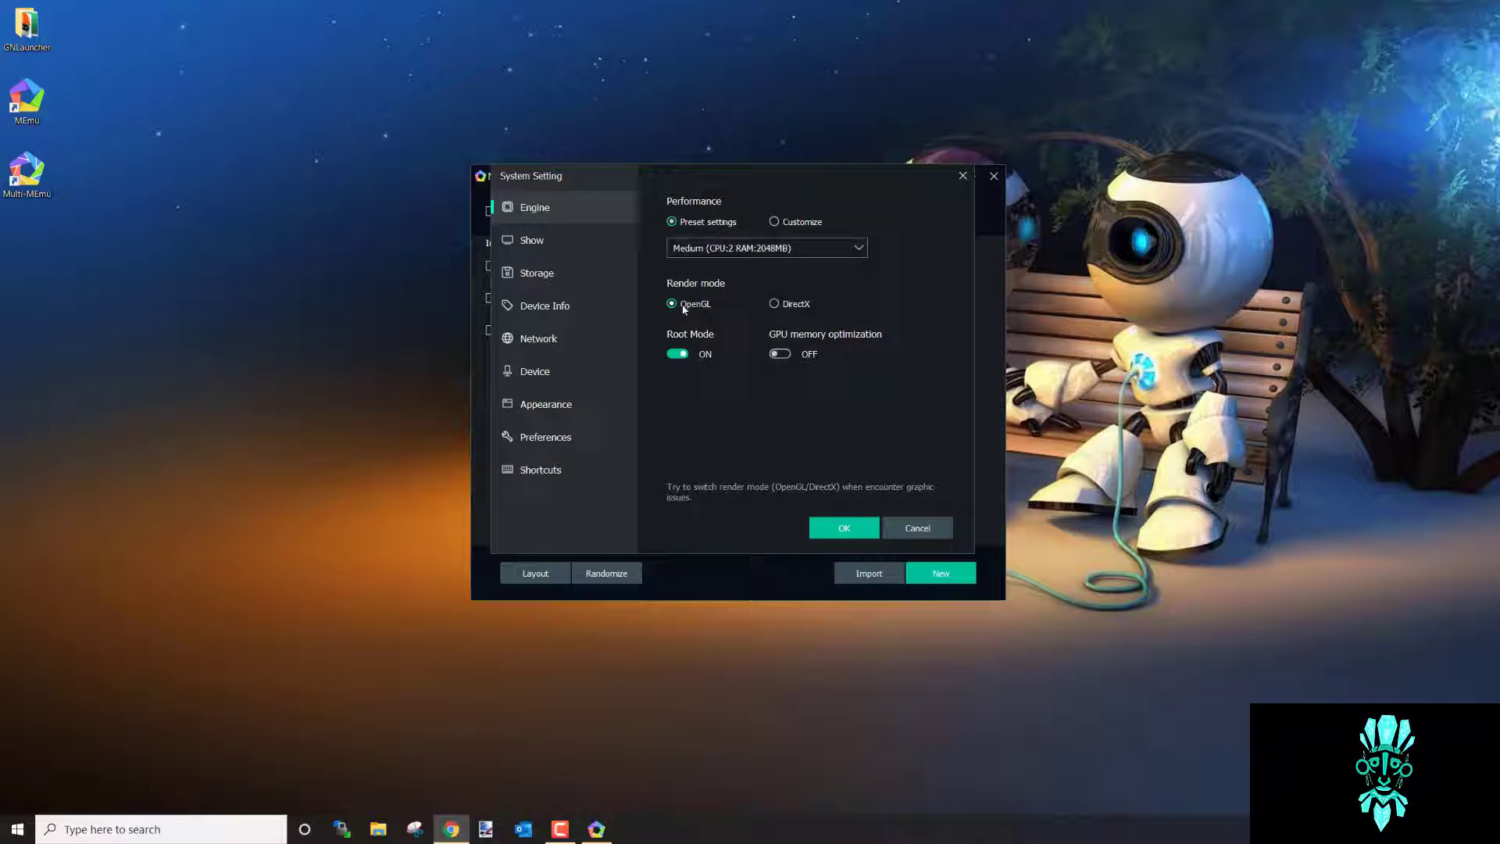
pyautogui.click(775, 303)
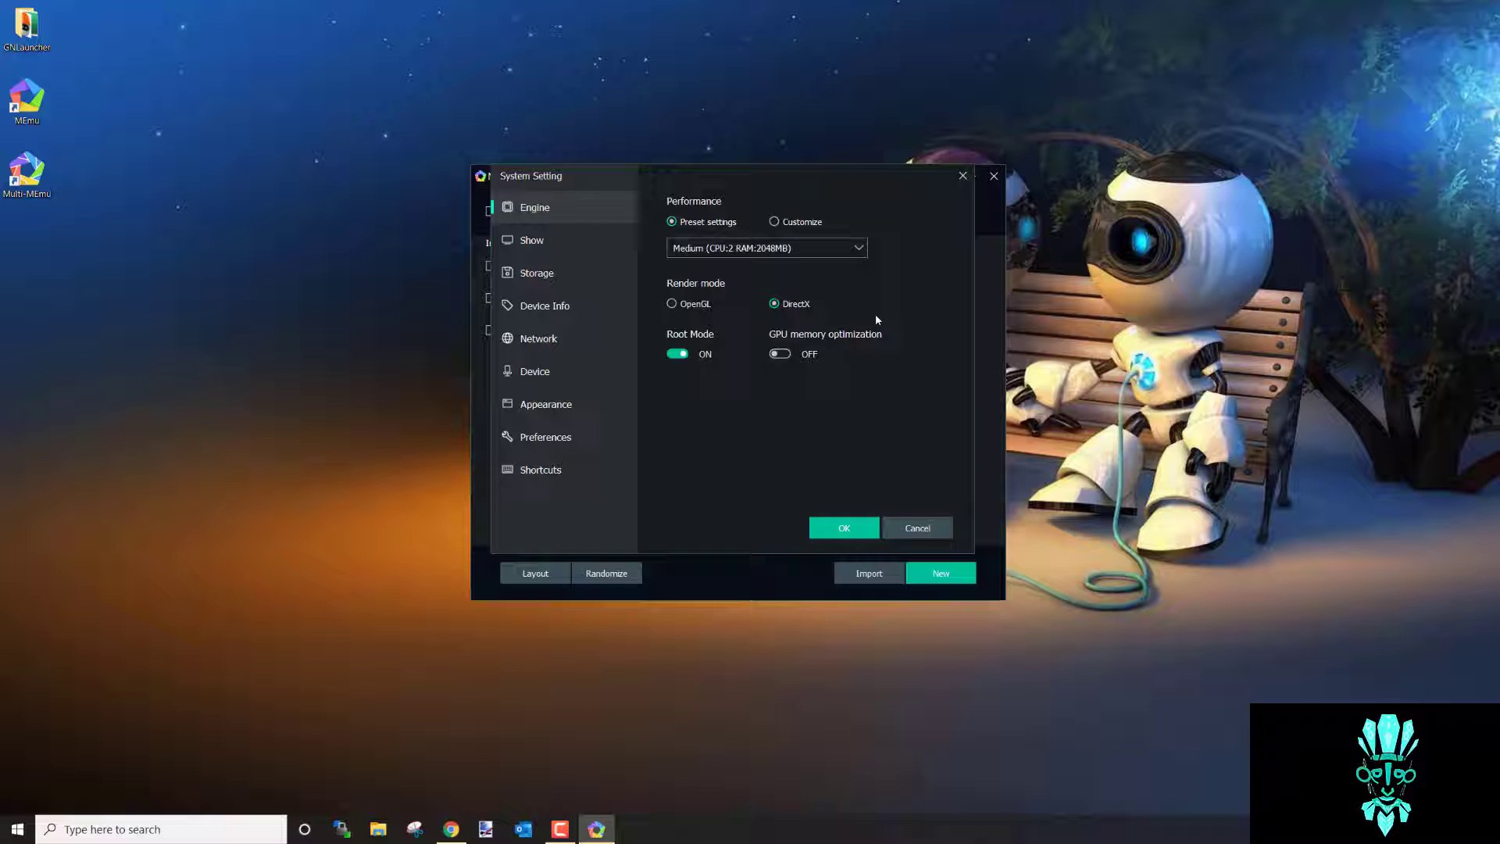
pyautogui.click(715, 250)
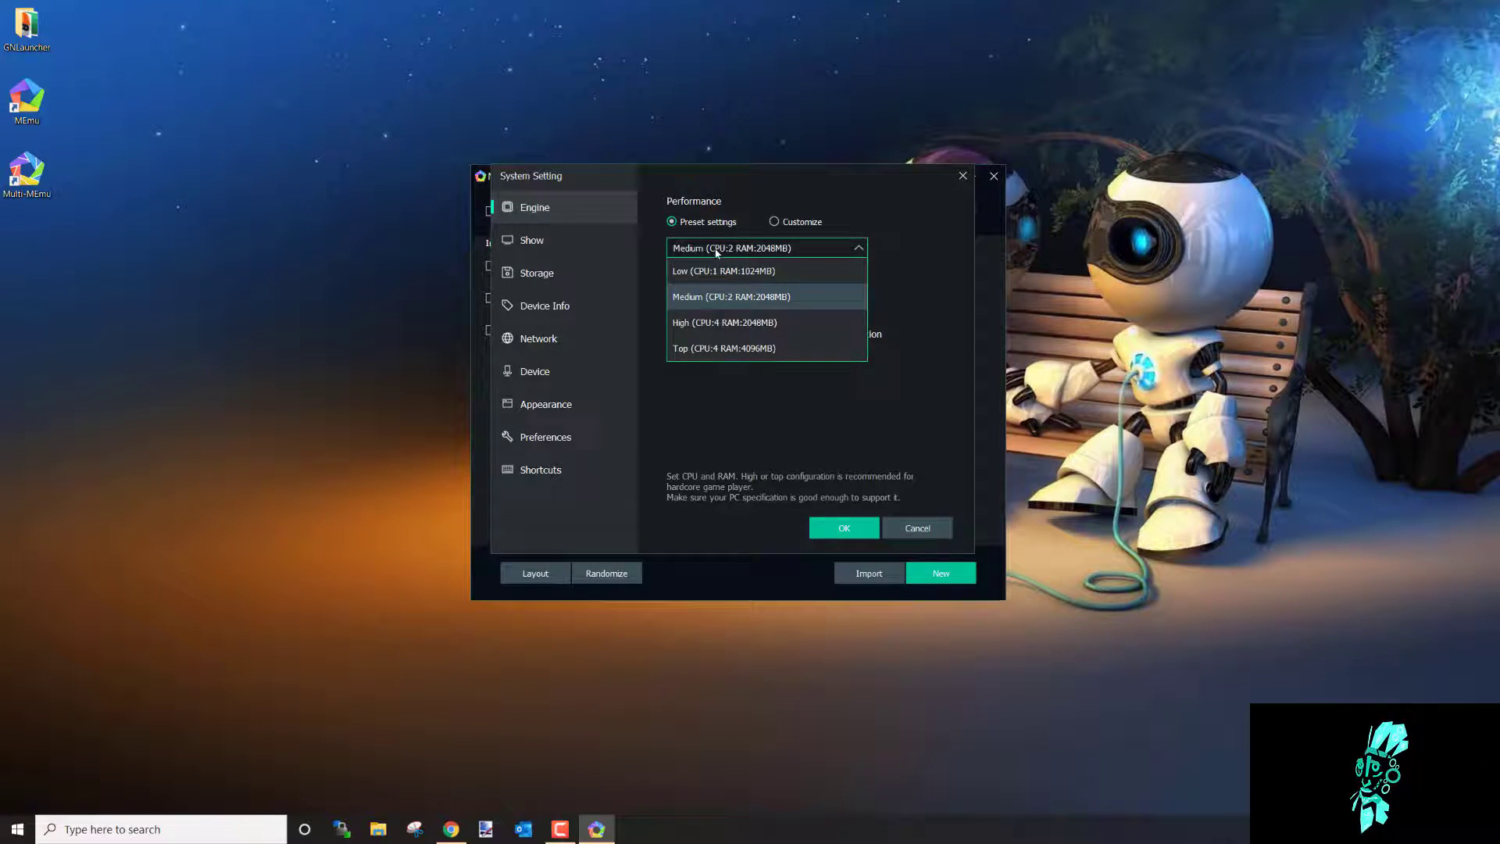
pyautogui.click(703, 249)
pyautogui.click(531, 239)
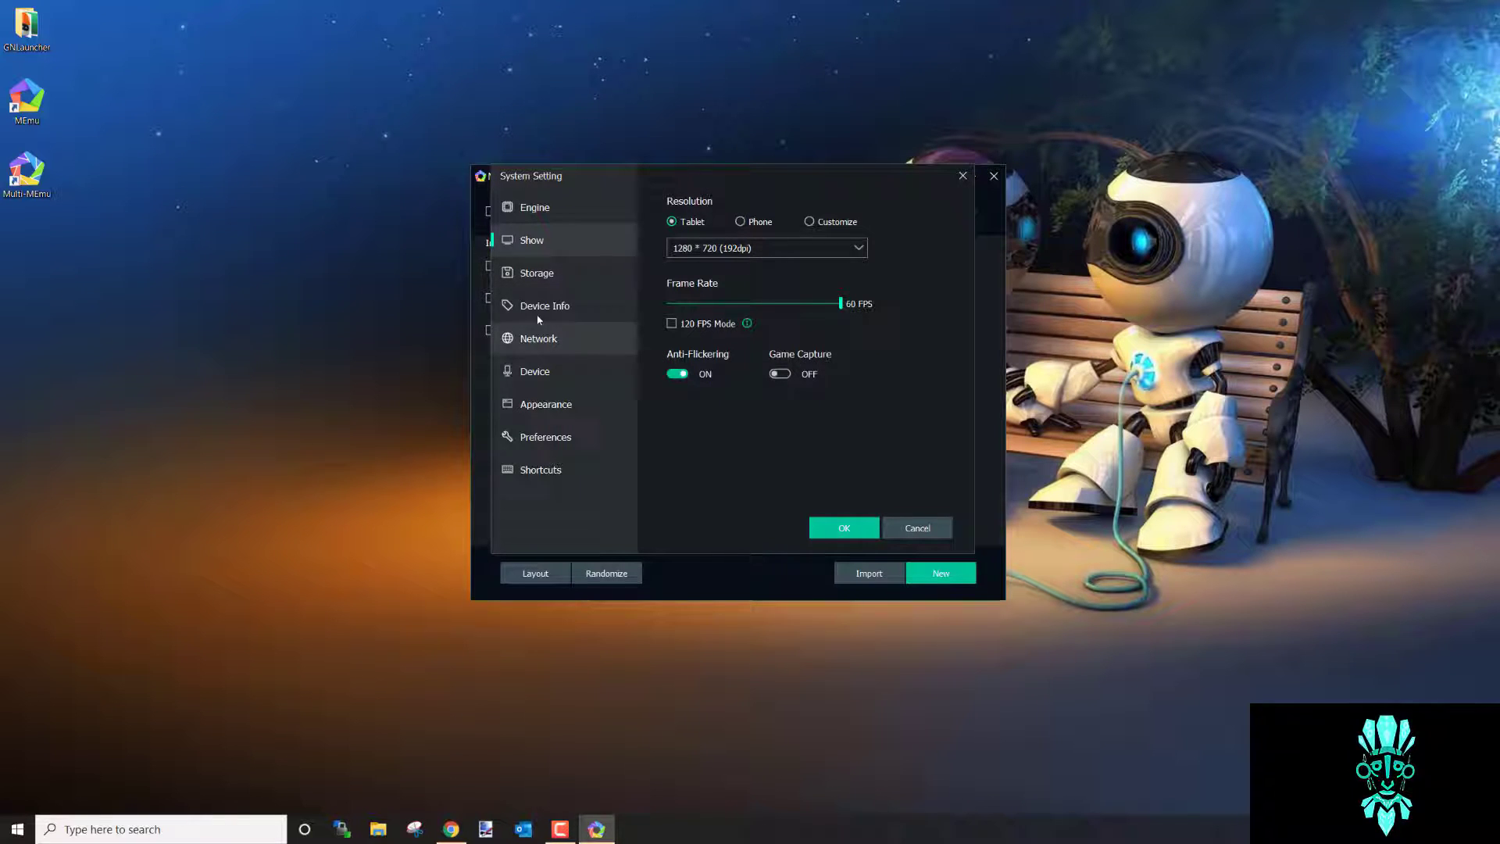
# - Switch the Storage cache policy from High-Performance to Stability, leaving Auto Expand
pyautogui.click(539, 276)
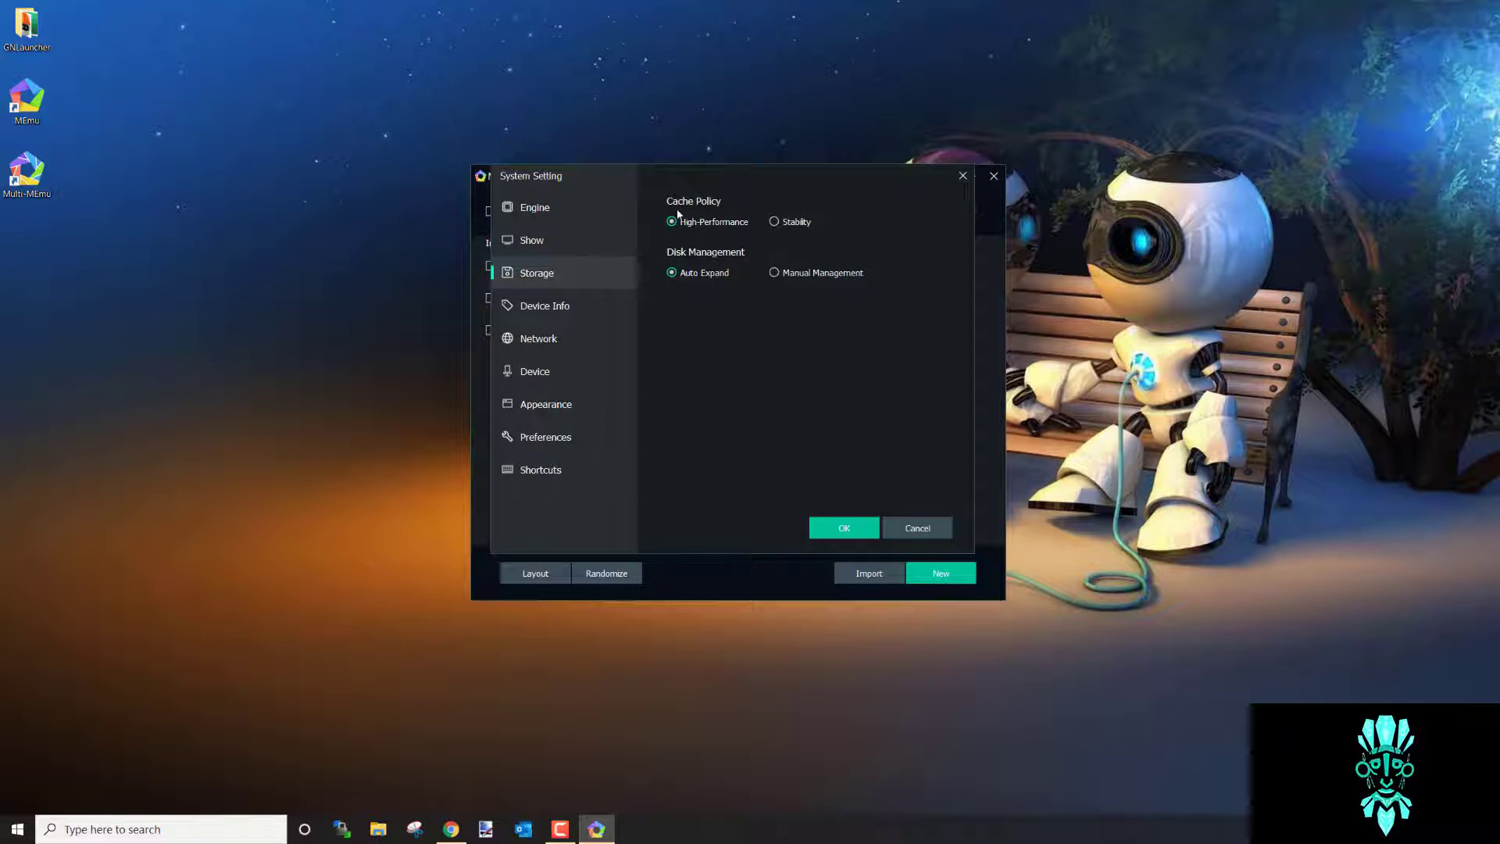
pyautogui.moveTo(712, 221)
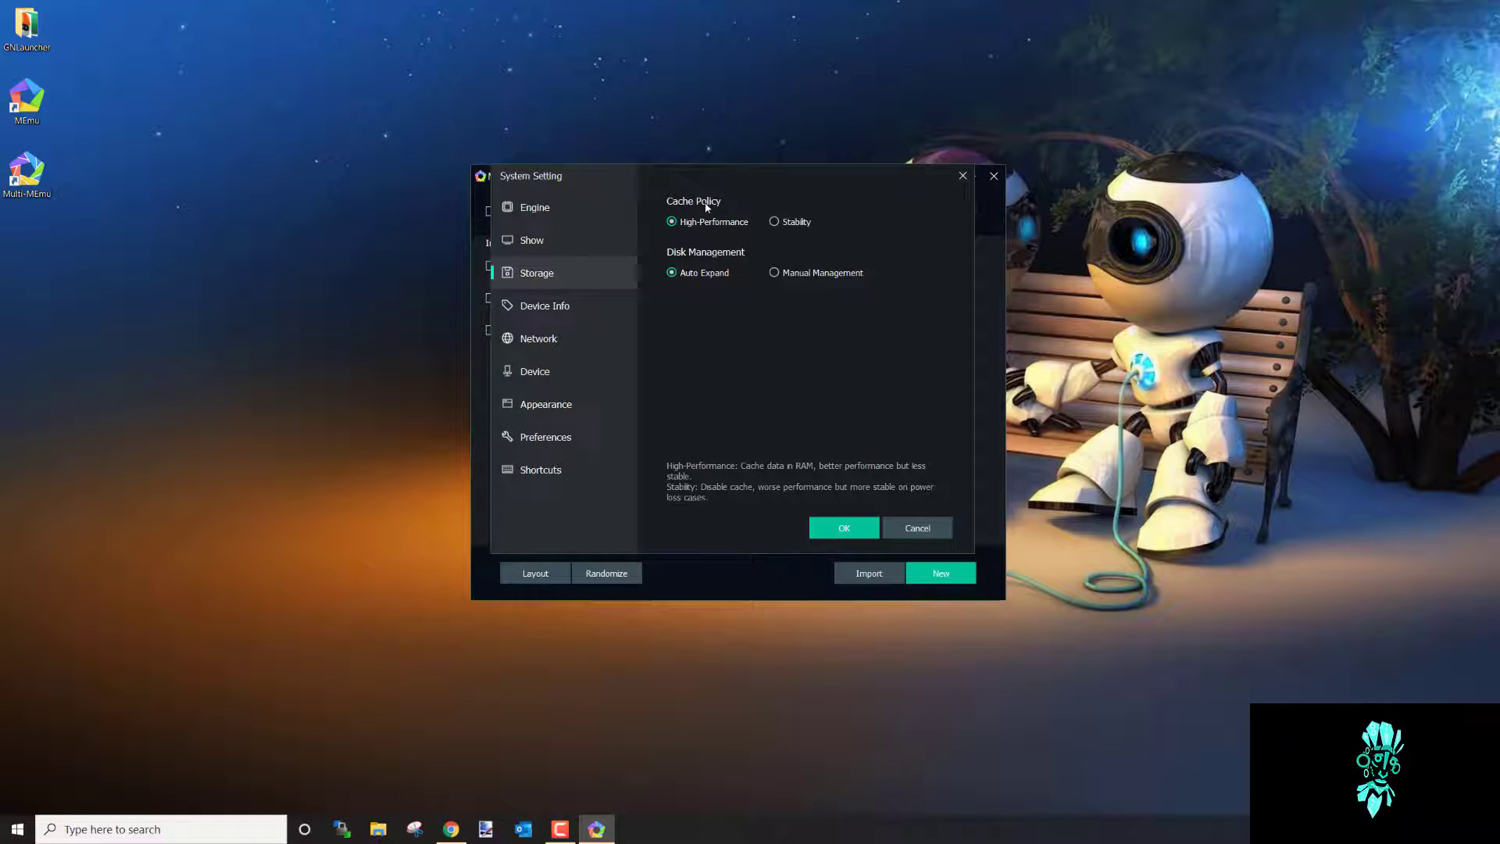
pyautogui.click(774, 221)
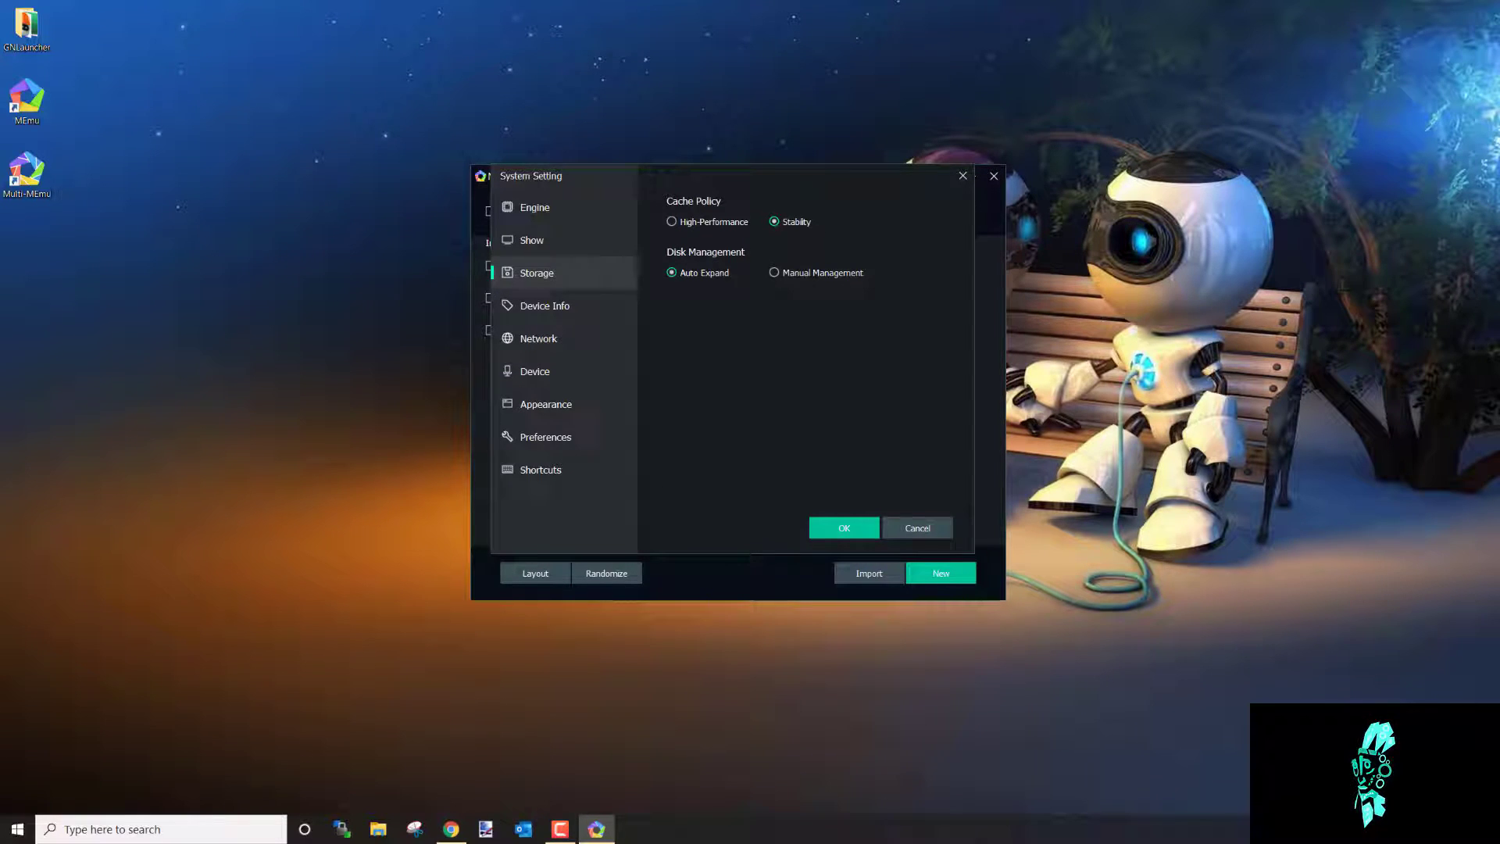
# - Generate a new phone number and IMEI in Device Info
pyautogui.click(553, 309)
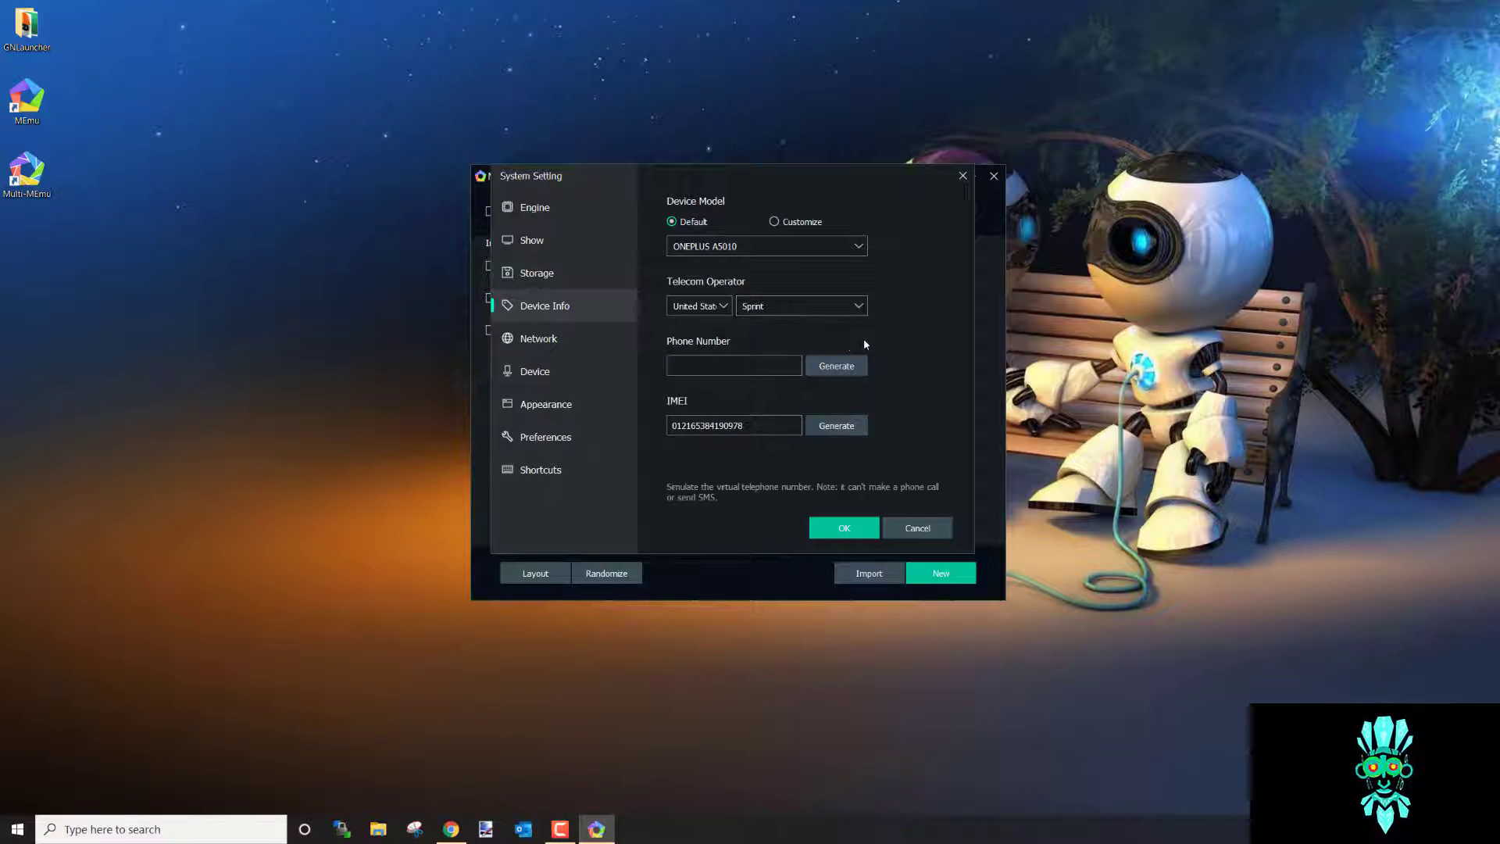
pyautogui.click(835, 365)
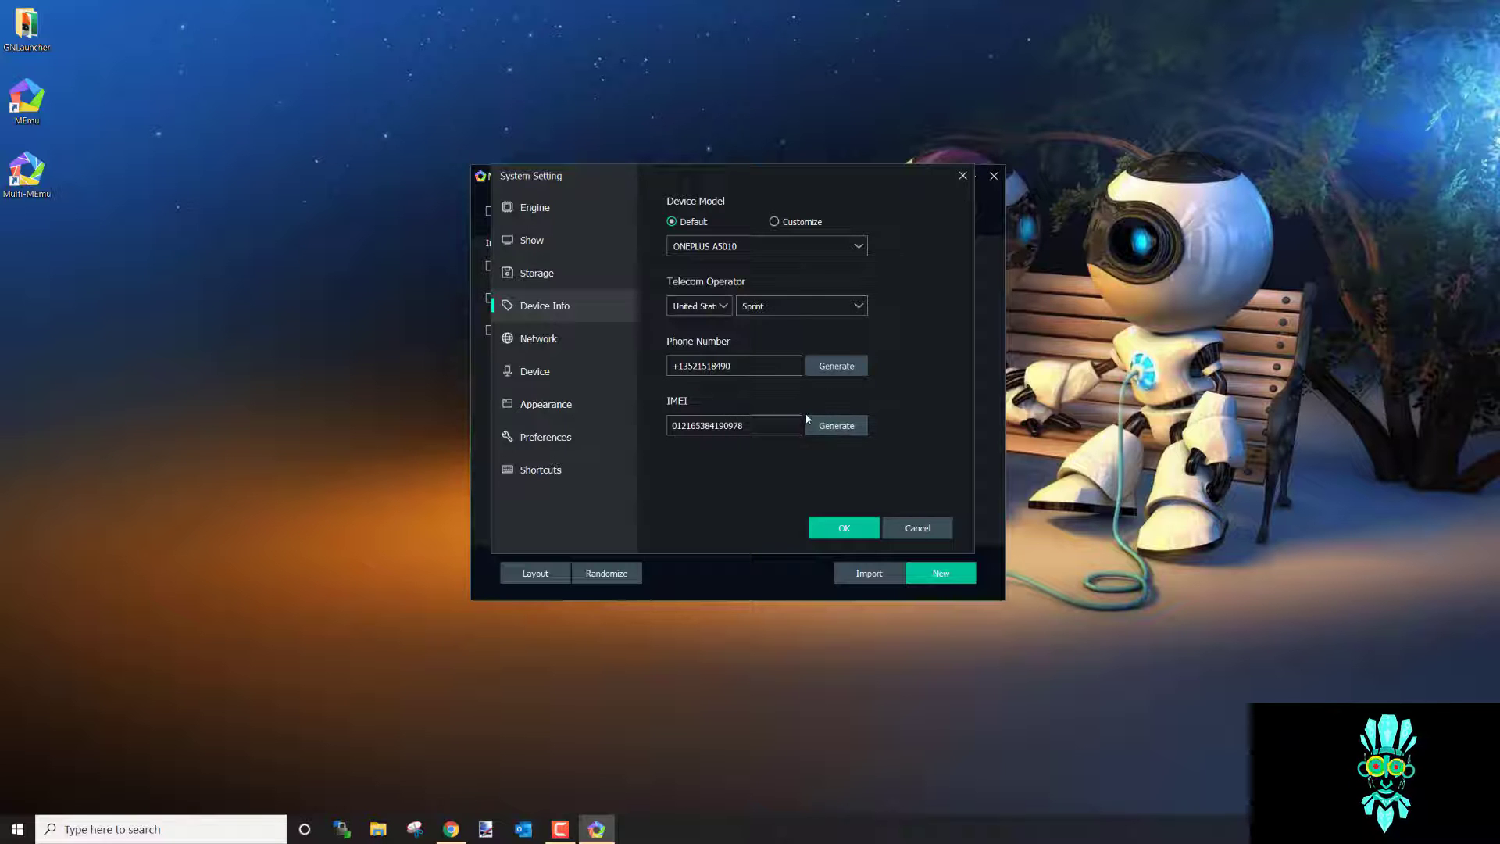
pyautogui.click(835, 425)
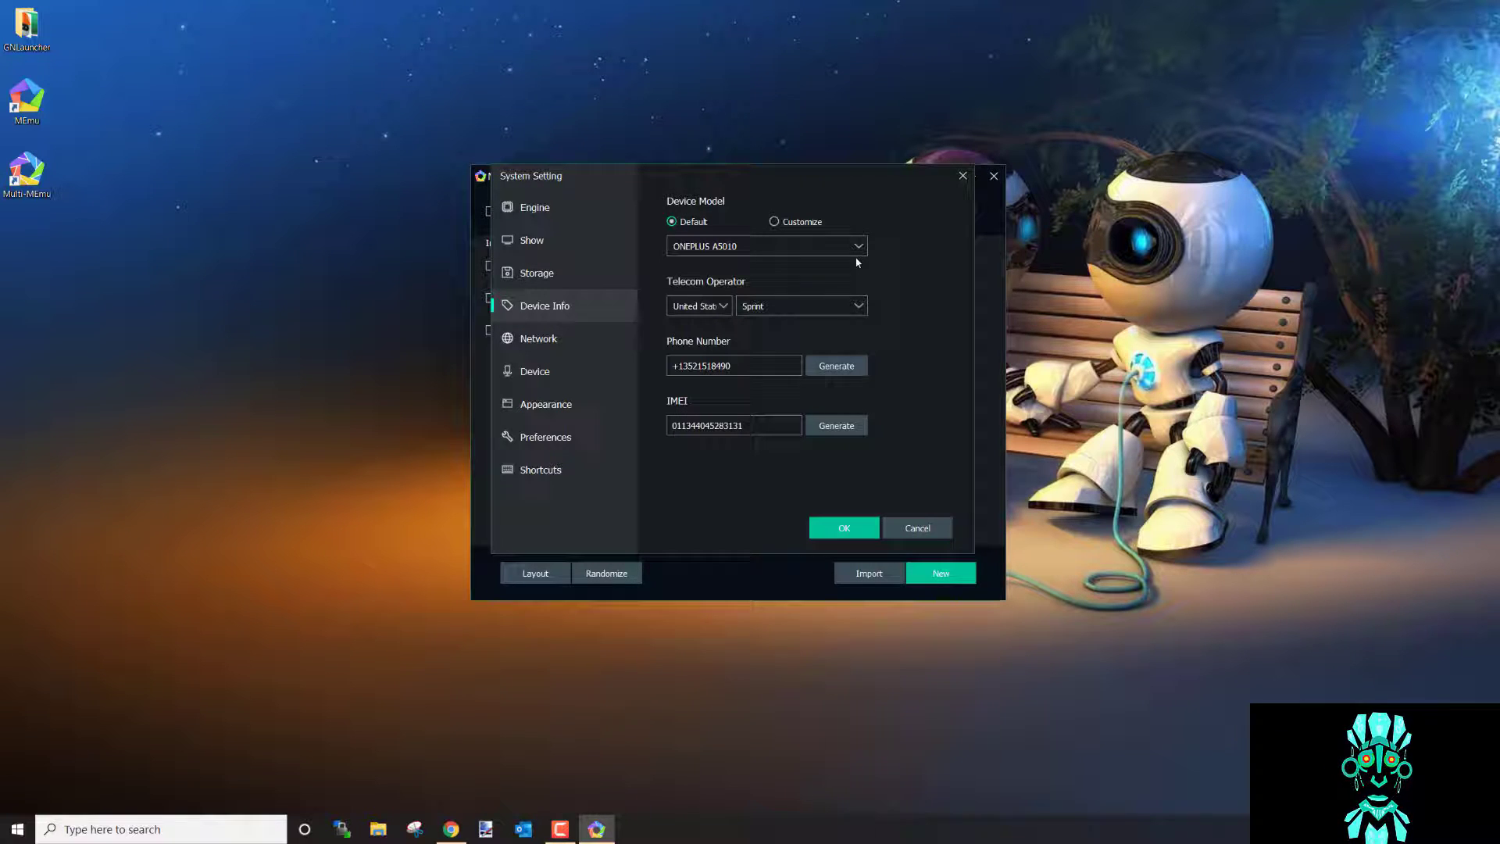
# - Change the device model from OnePlus A5010 to SAMSUNG Galaxy S7 Edge
pyautogui.click(726, 247)
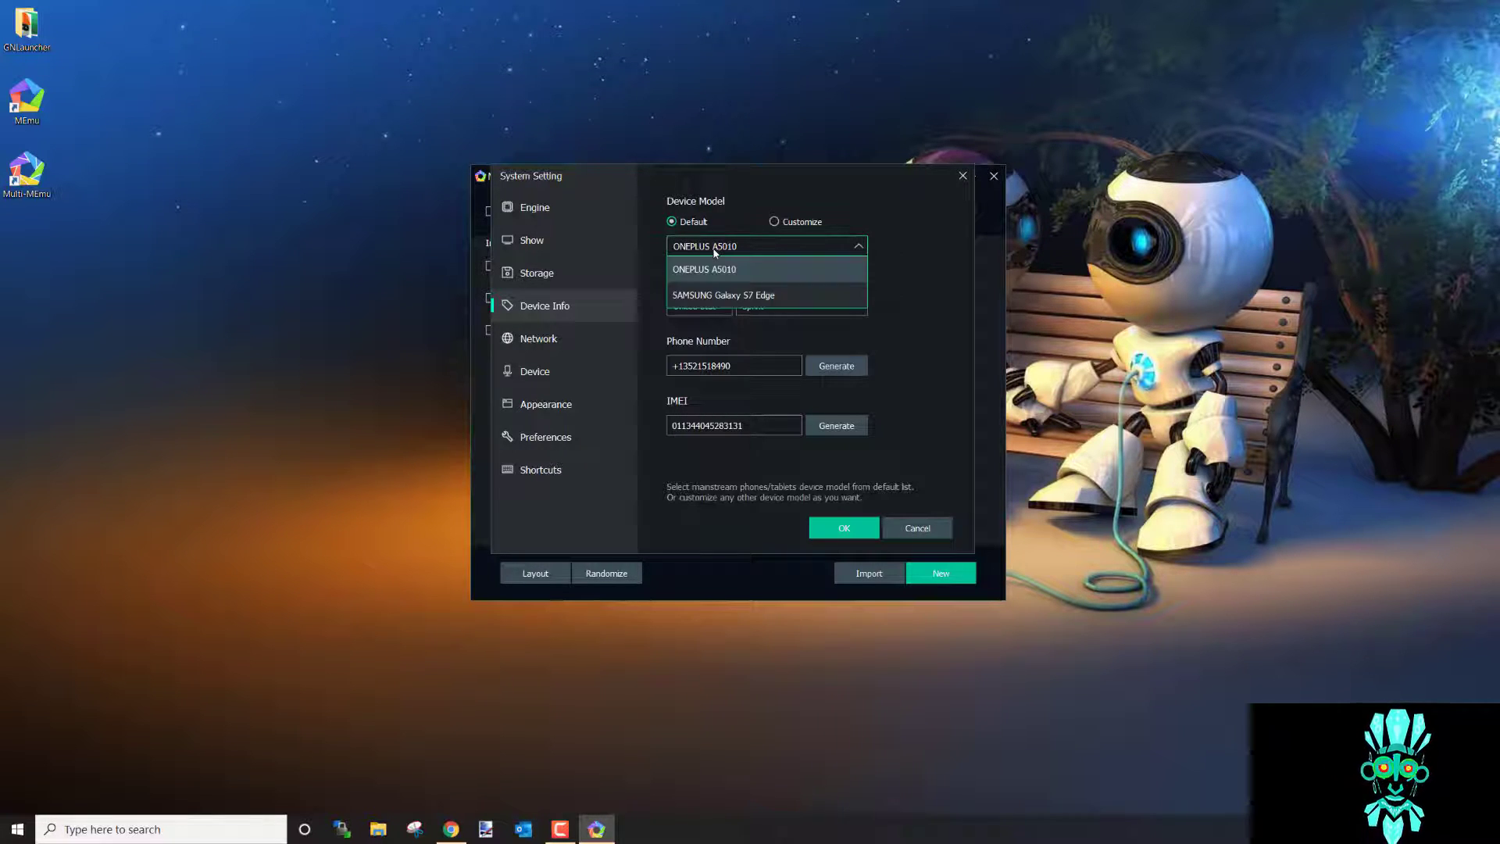
pyautogui.click(811, 294)
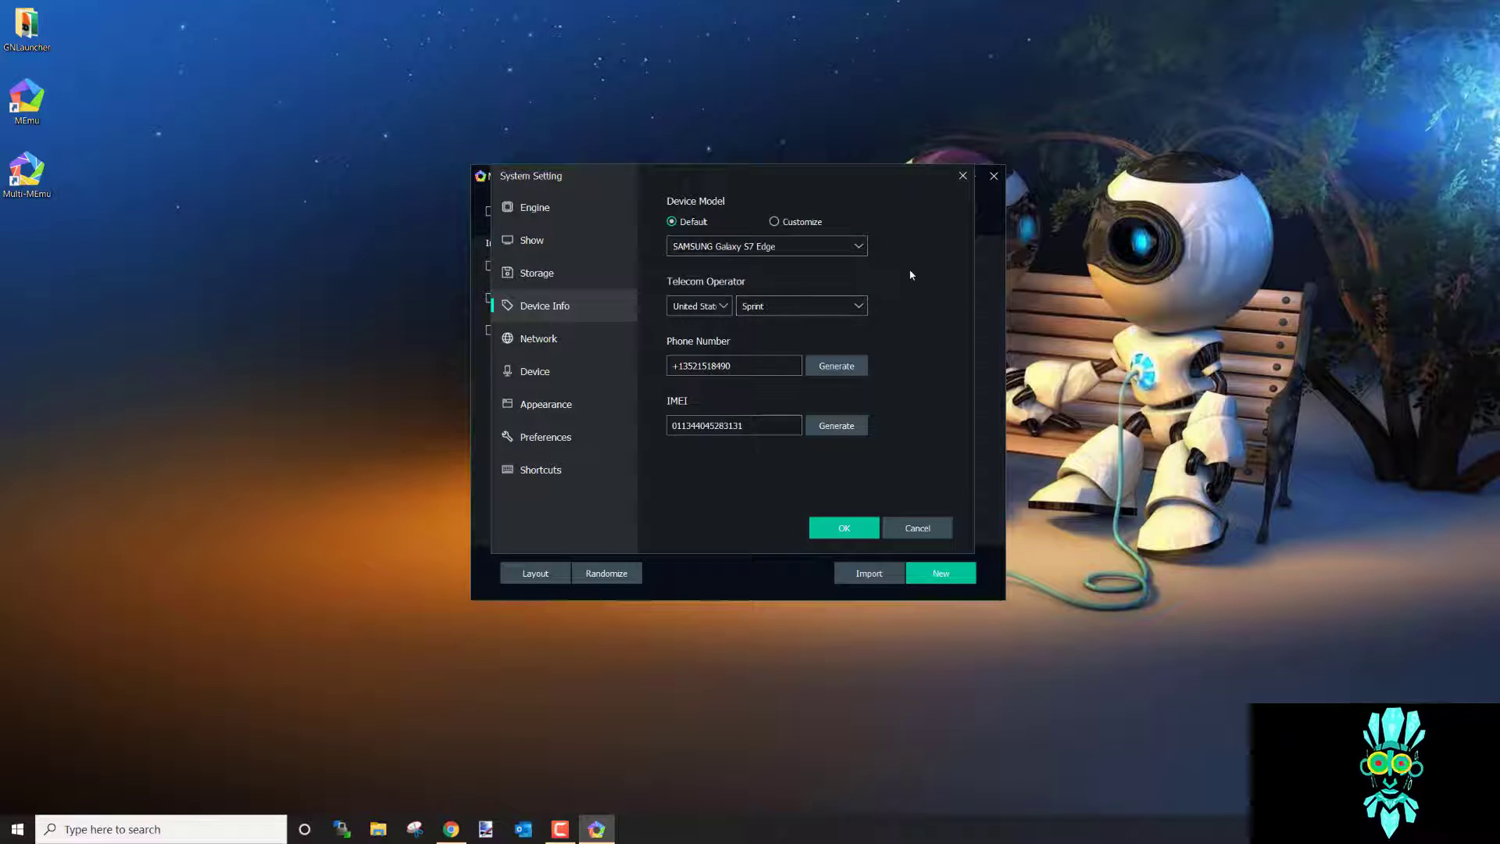
pyautogui.click(814, 249)
pyautogui.click(825, 295)
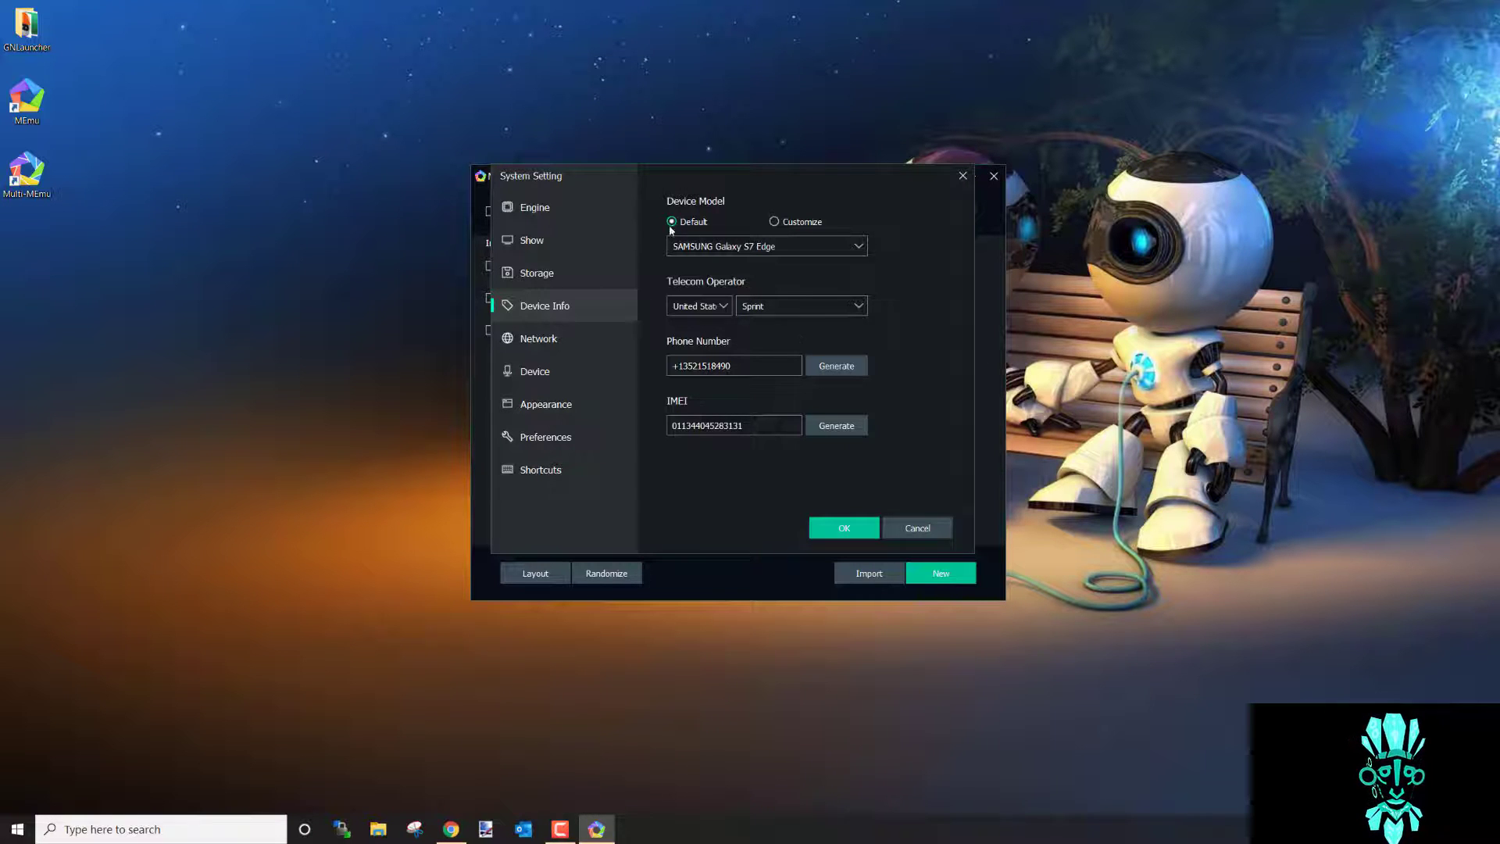
pyautogui.click(557, 340)
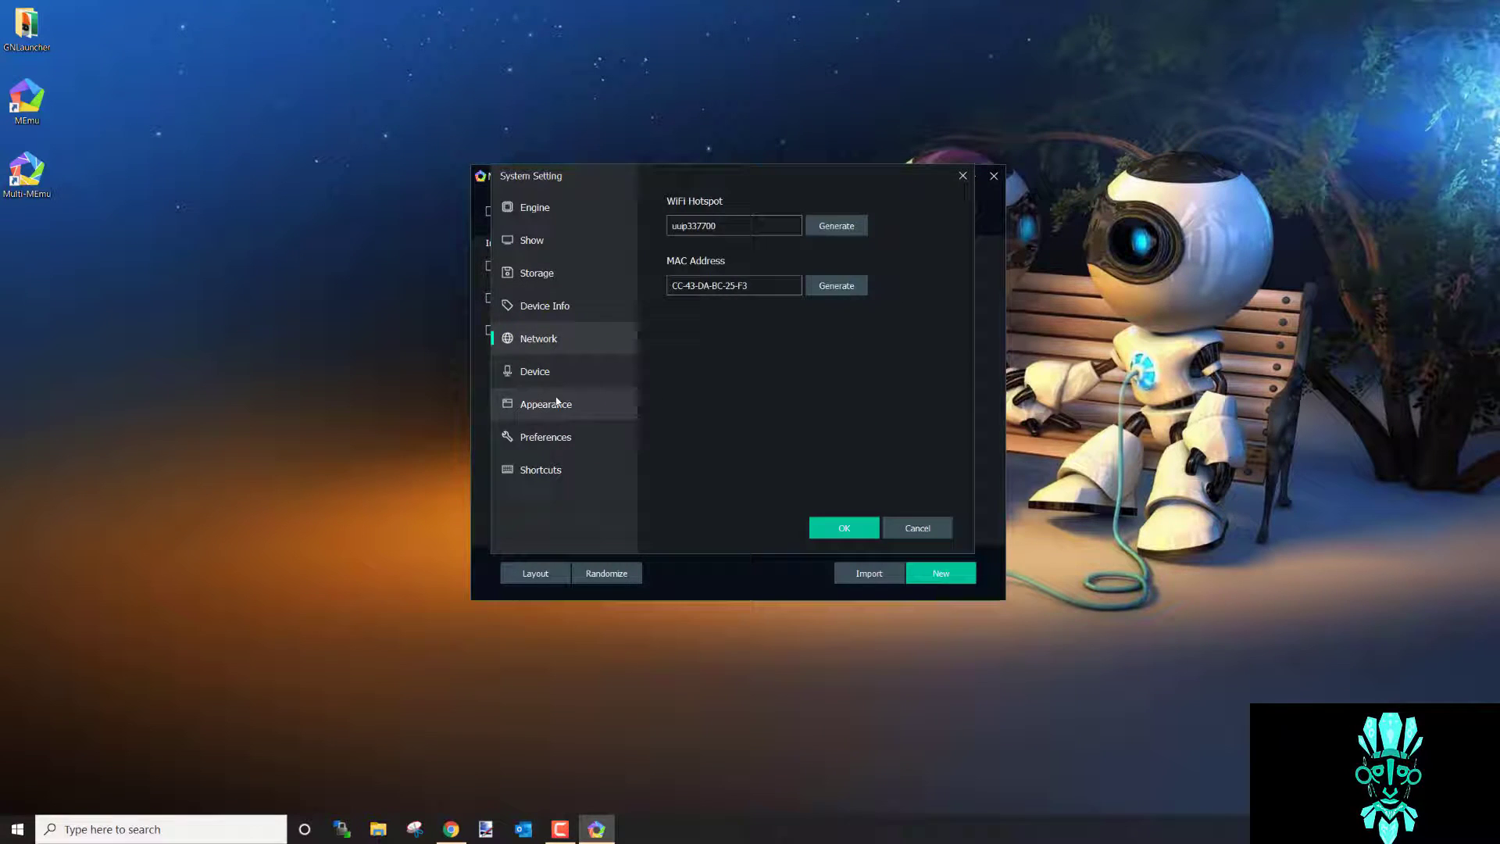
# - Generate a new WiFi hotspot name and MAC address, then browse the remaining settings pages
pyautogui.click(835, 225)
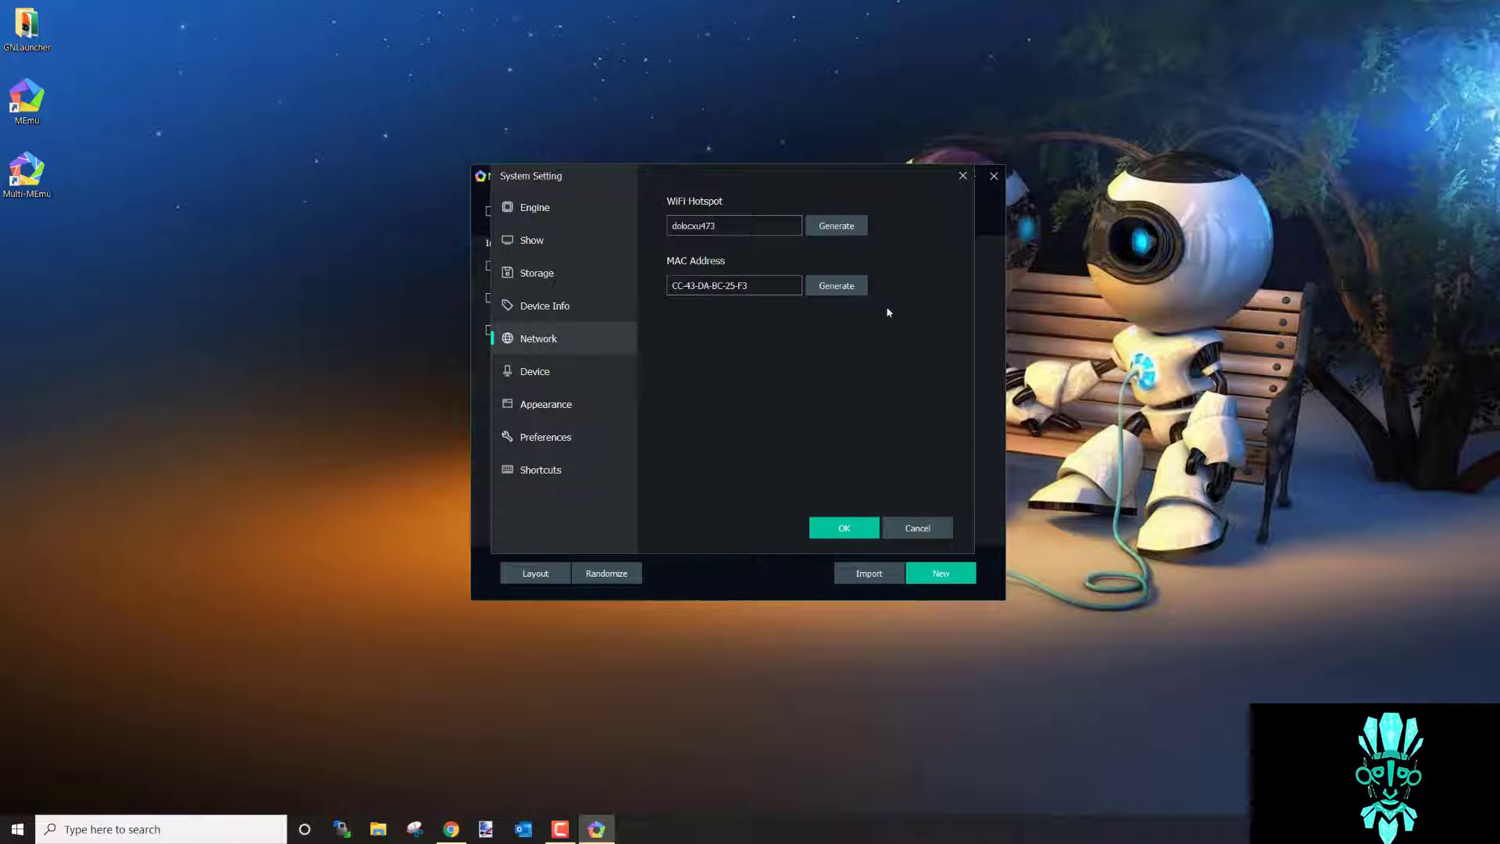
pyautogui.click(836, 286)
pyautogui.click(548, 371)
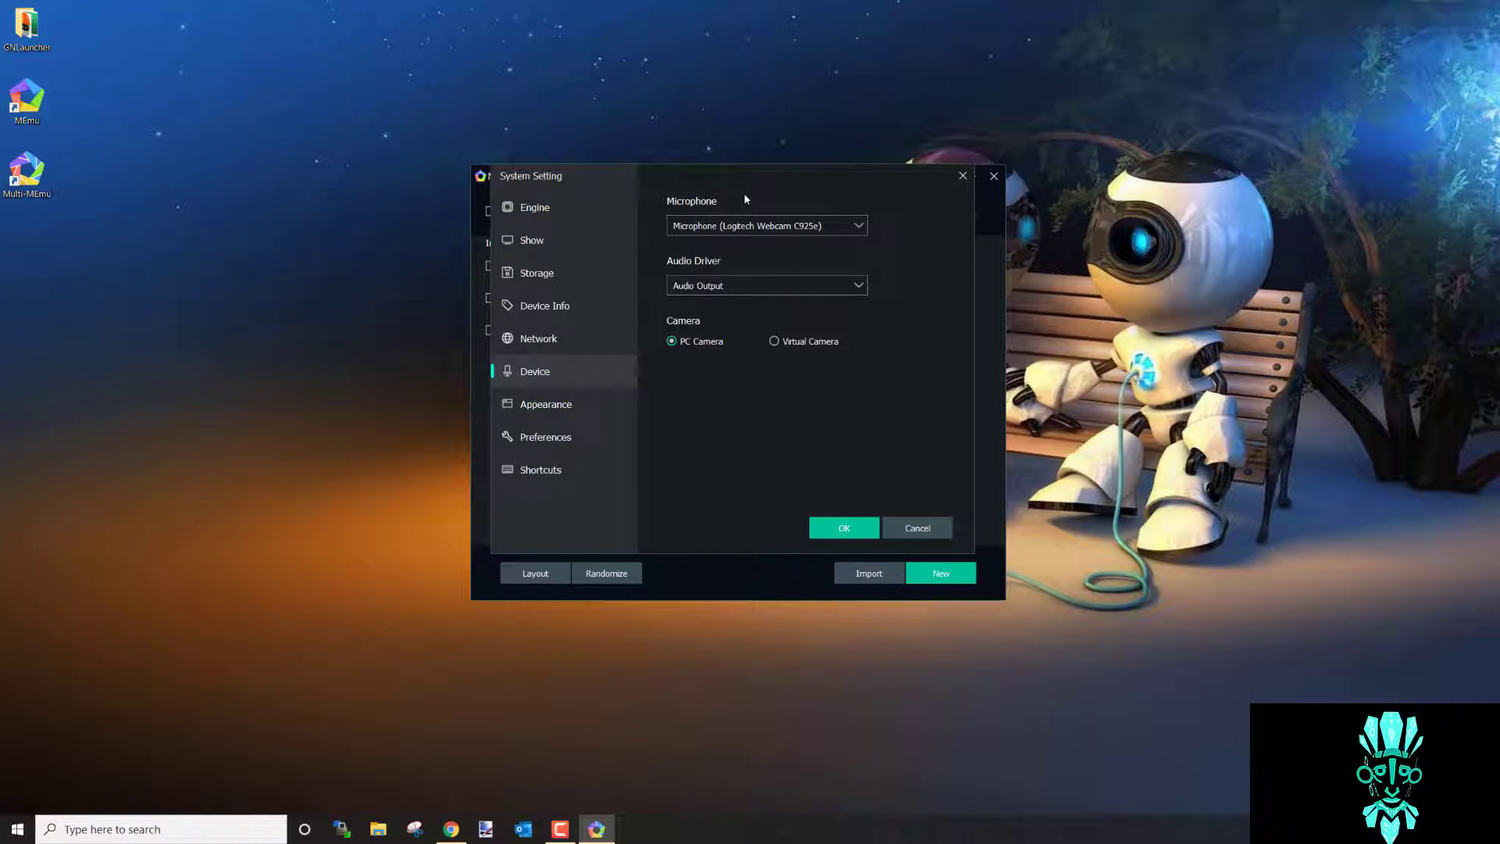
pyautogui.click(530, 407)
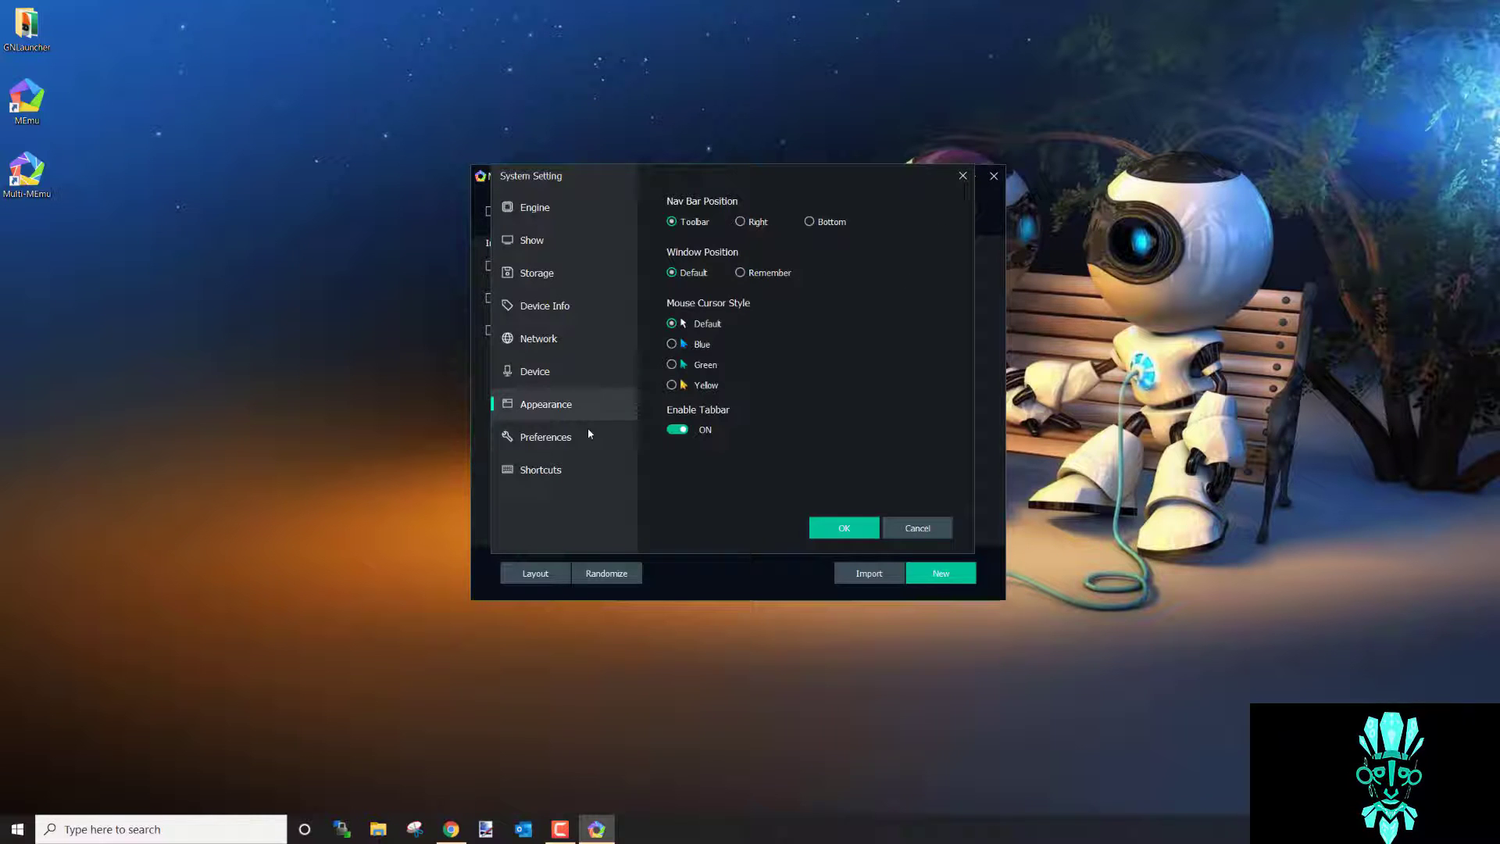
pyautogui.click(553, 439)
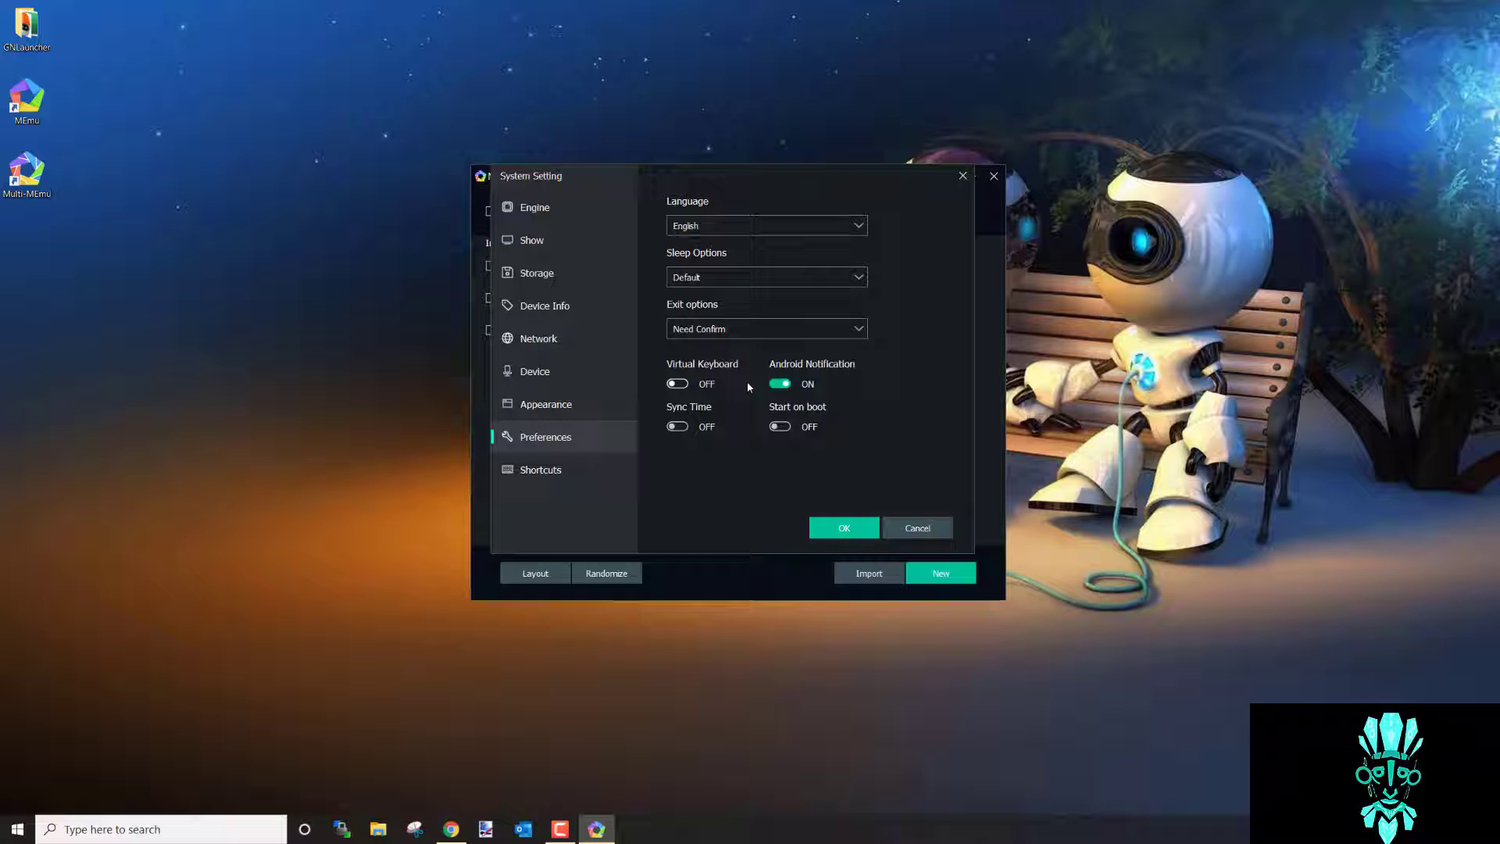
pyautogui.click(573, 465)
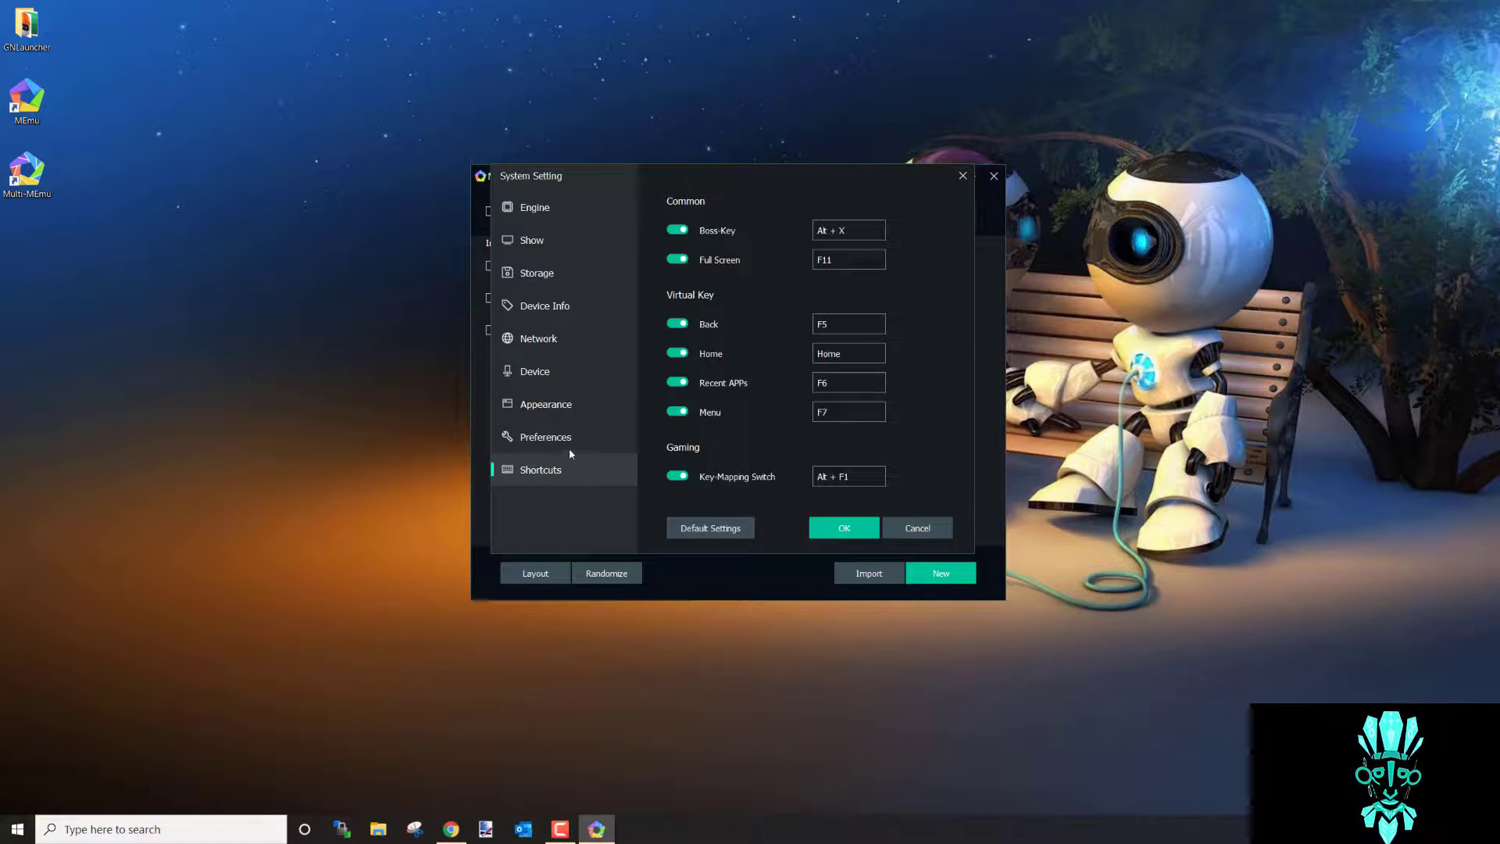
# - Recheck the performance, display, storage and device pages, then apply with OK and dismiss the notice
pyautogui.click(575, 207)
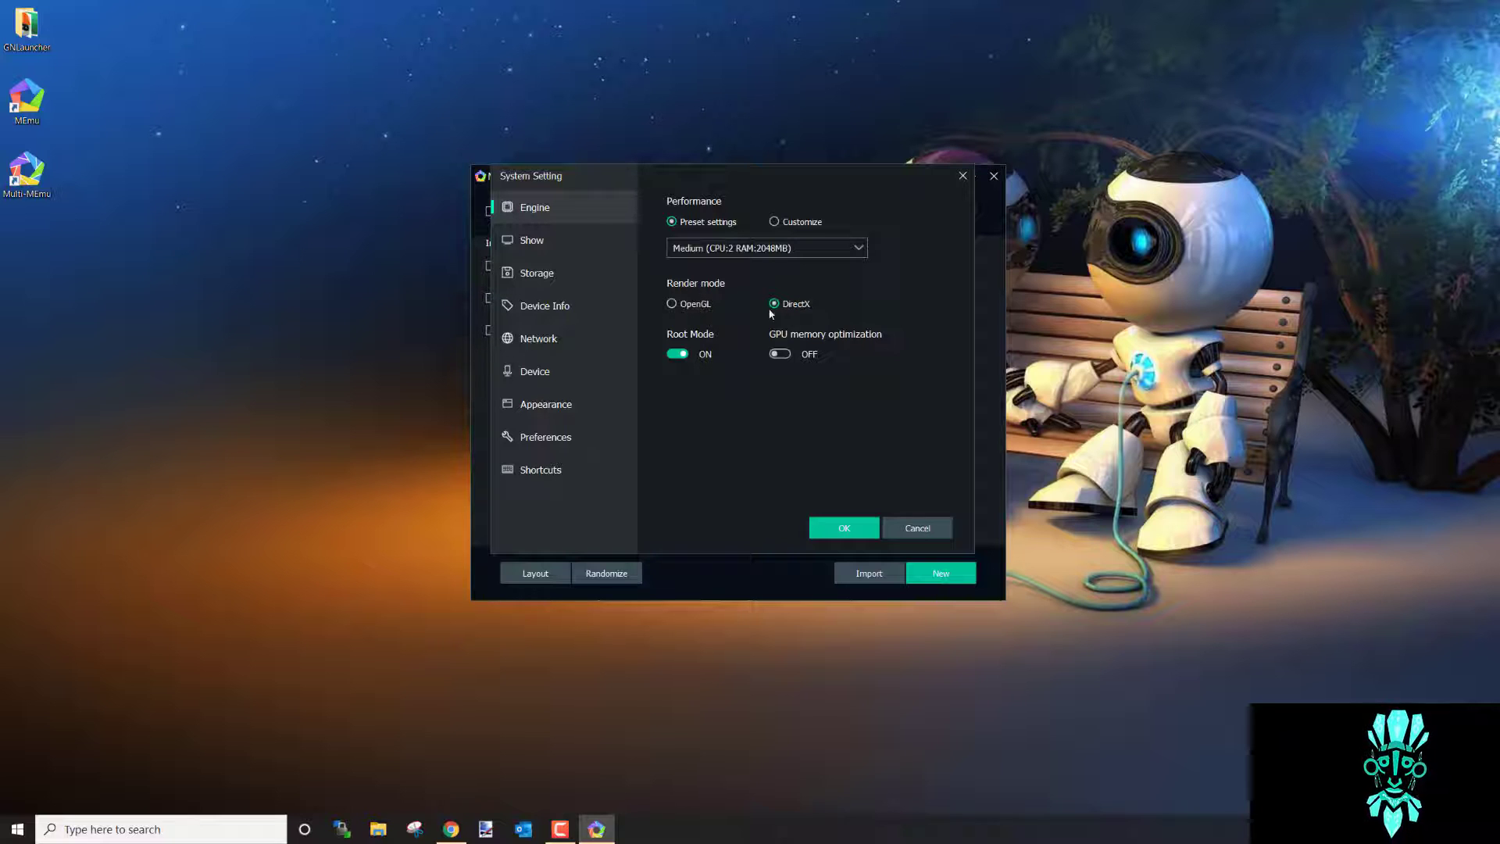
pyautogui.moveTo(775, 304)
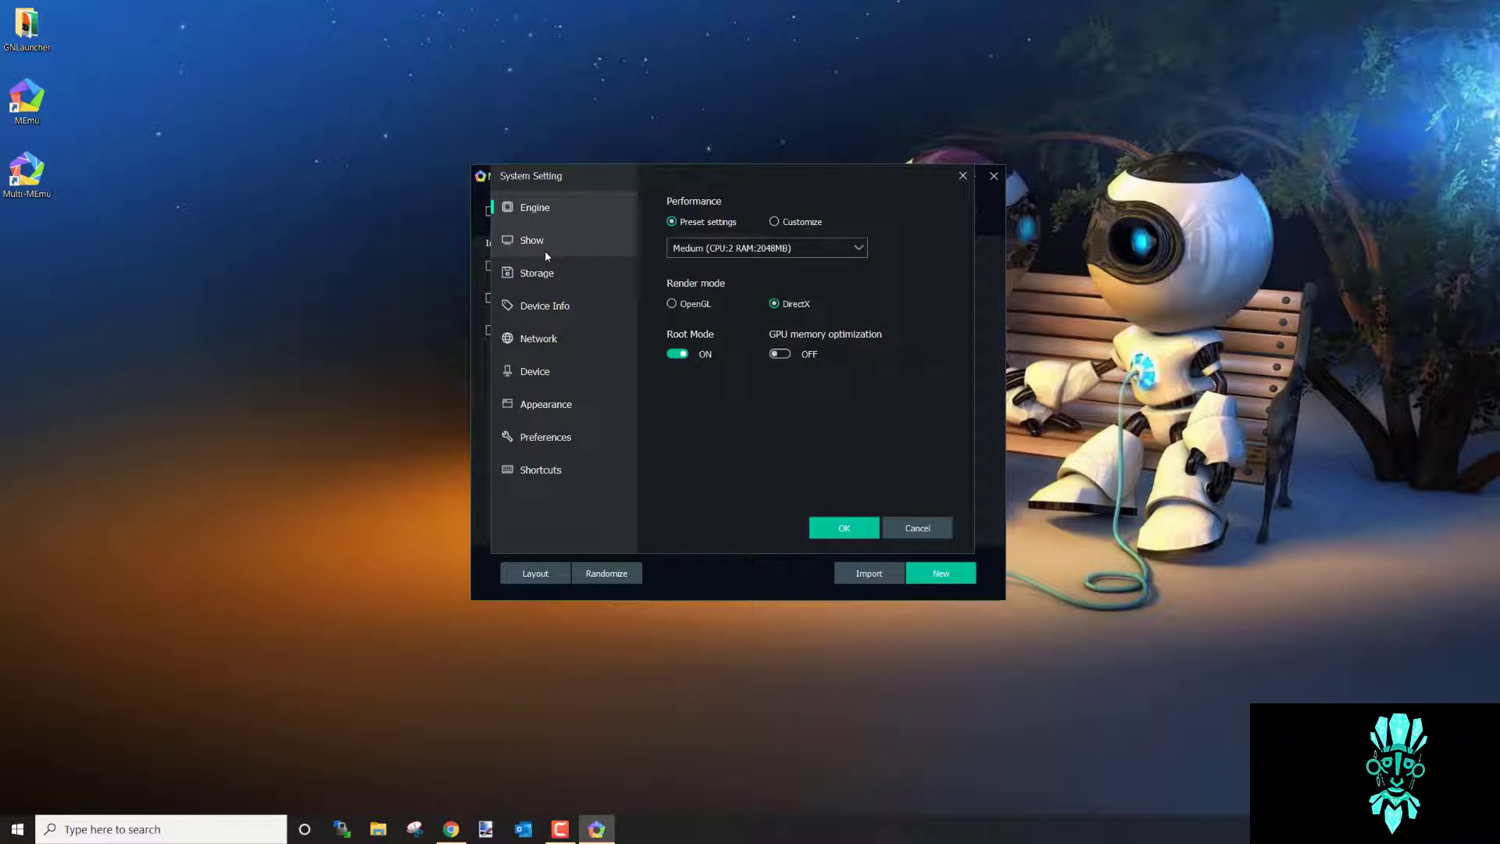
pyautogui.click(545, 245)
pyautogui.click(579, 277)
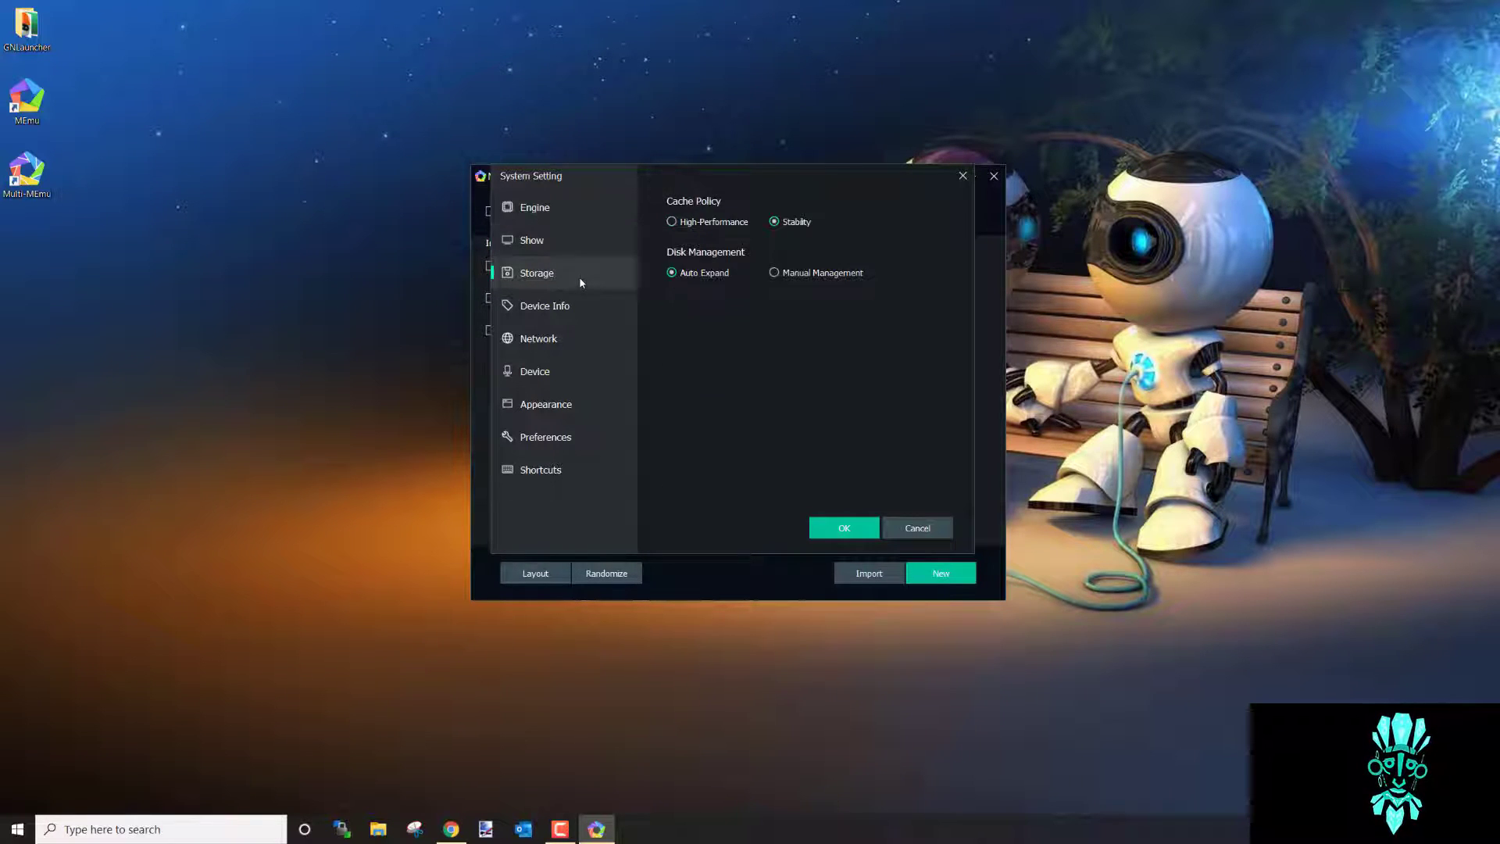
pyautogui.click(546, 305)
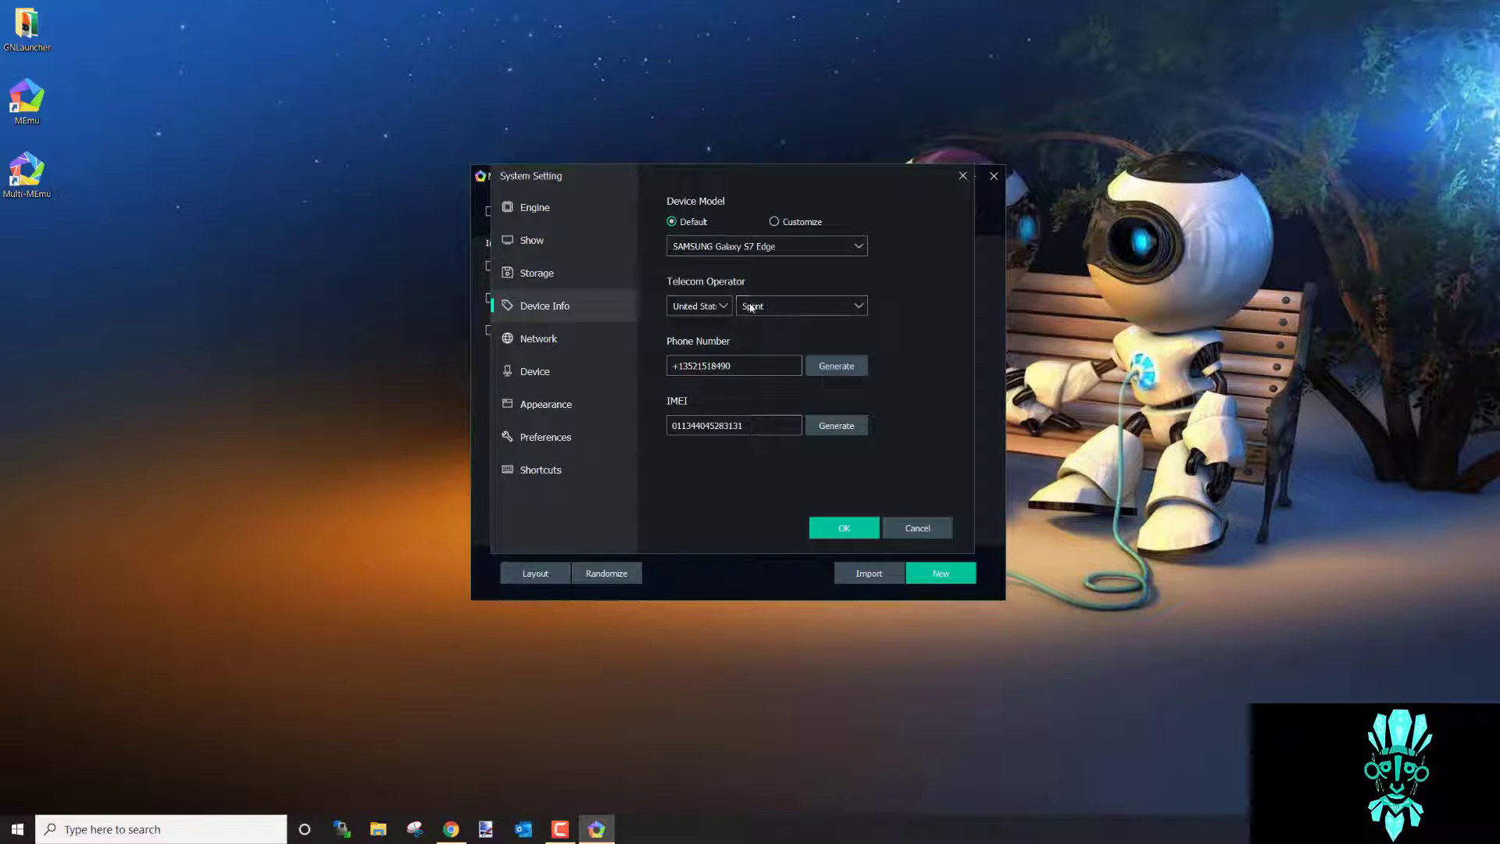
pyautogui.click(842, 527)
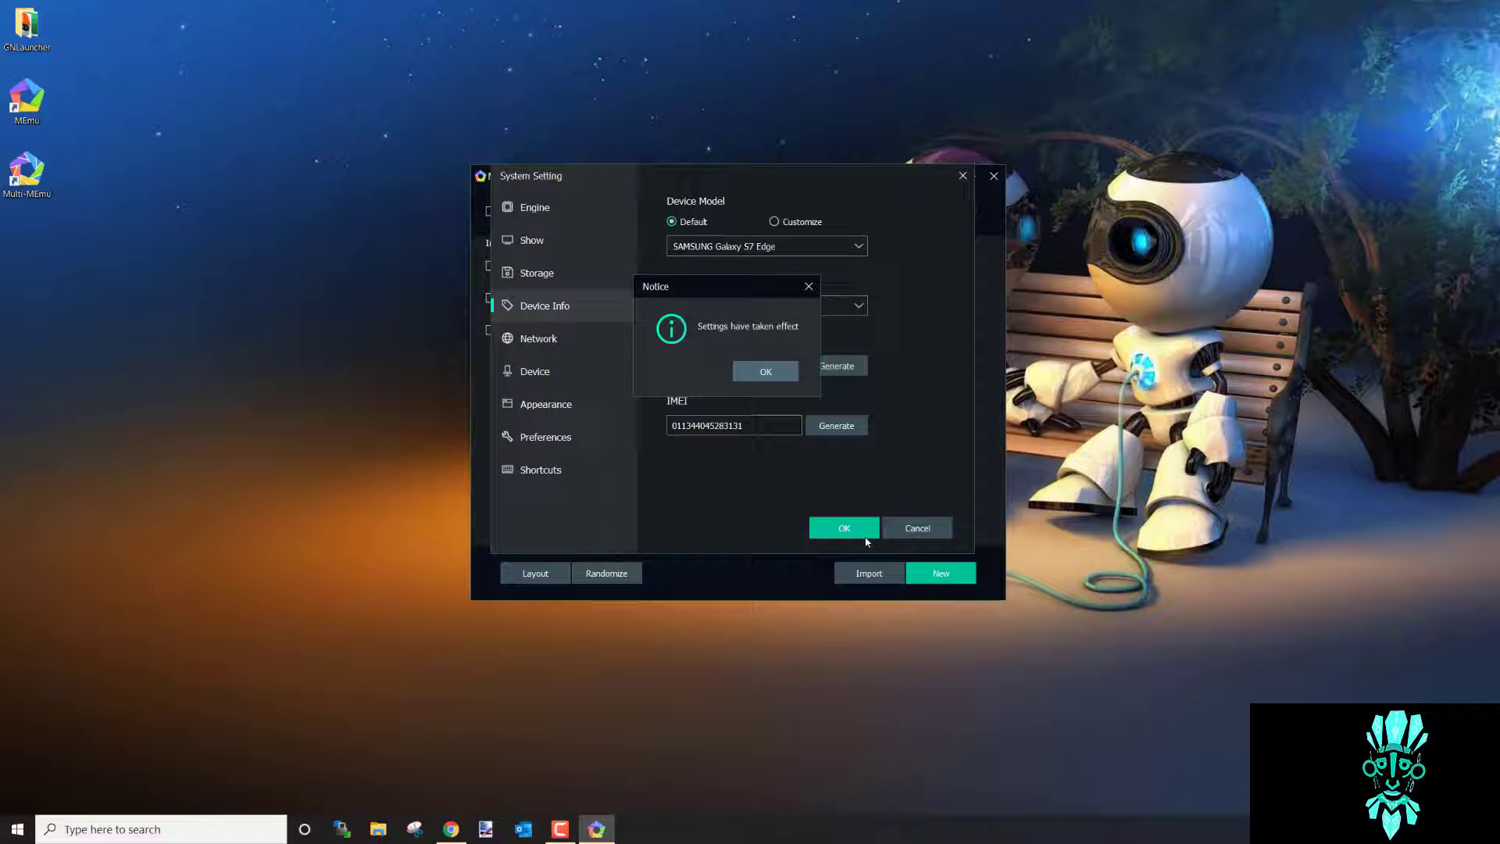
pyautogui.click(807, 390)
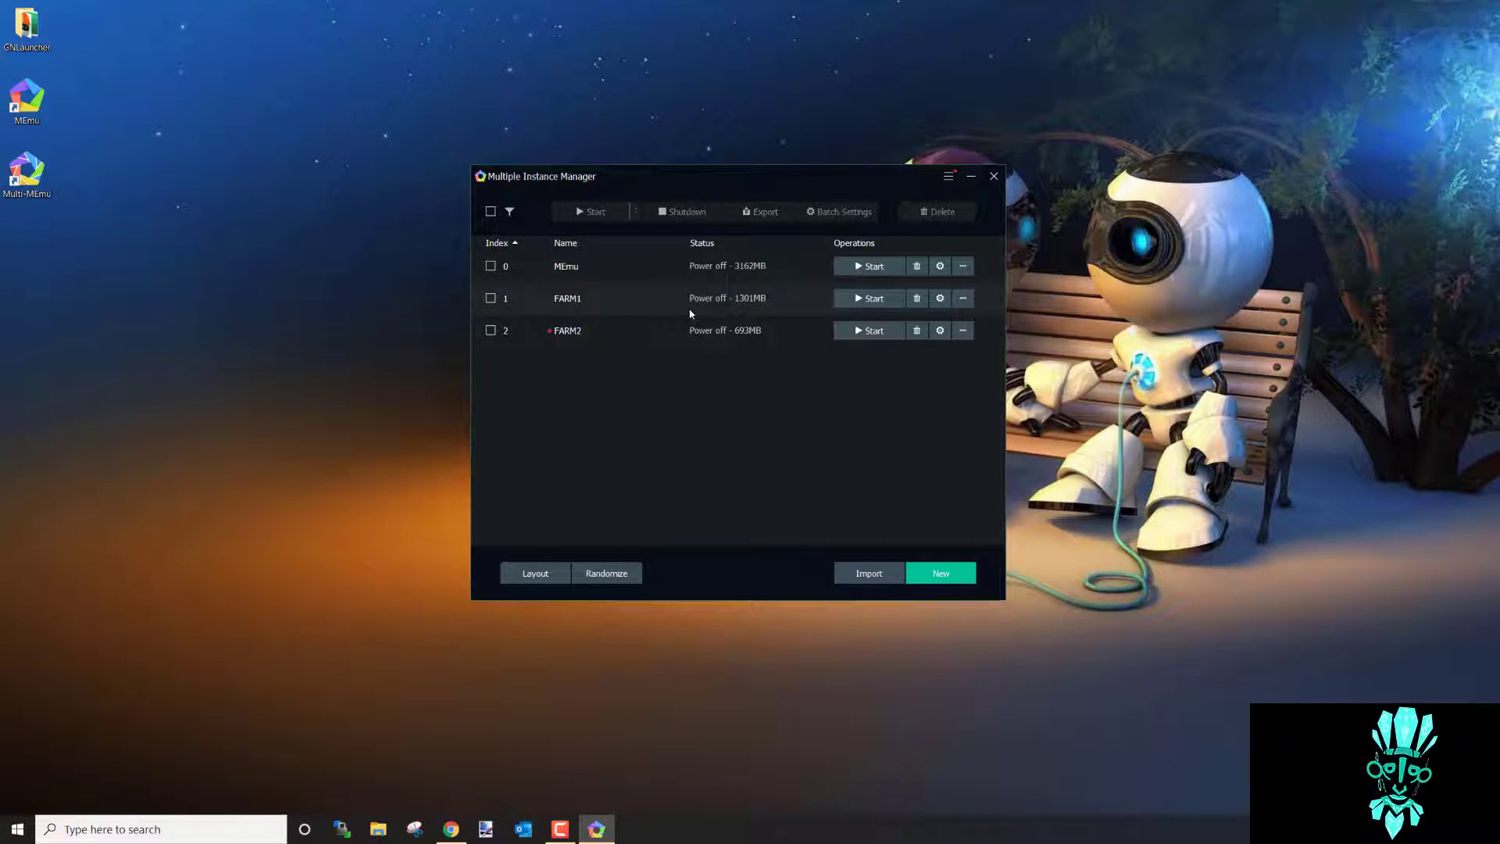
pyautogui.click(938, 297)
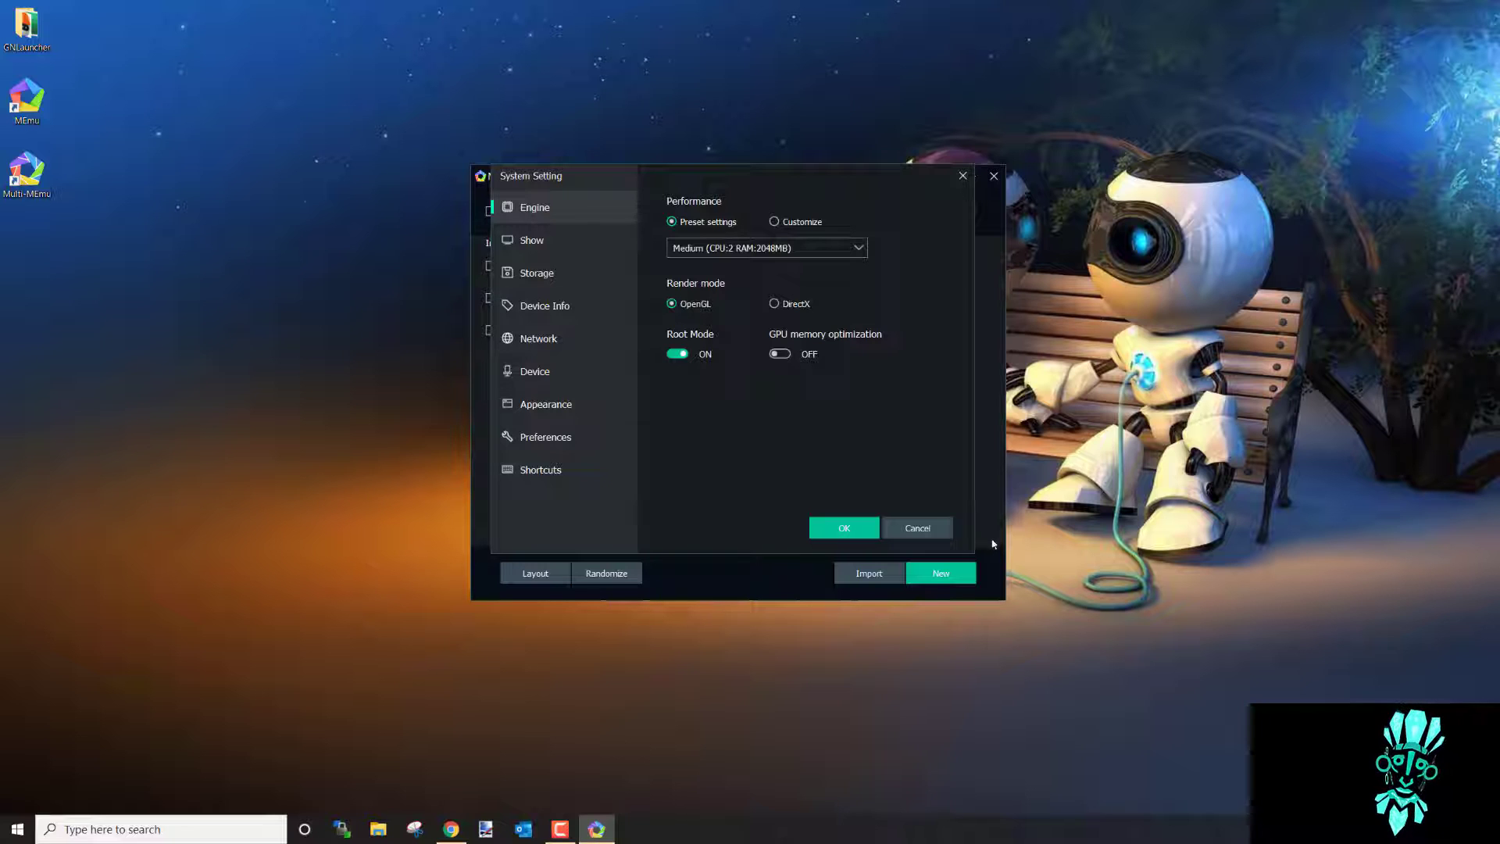
pyautogui.click(962, 175)
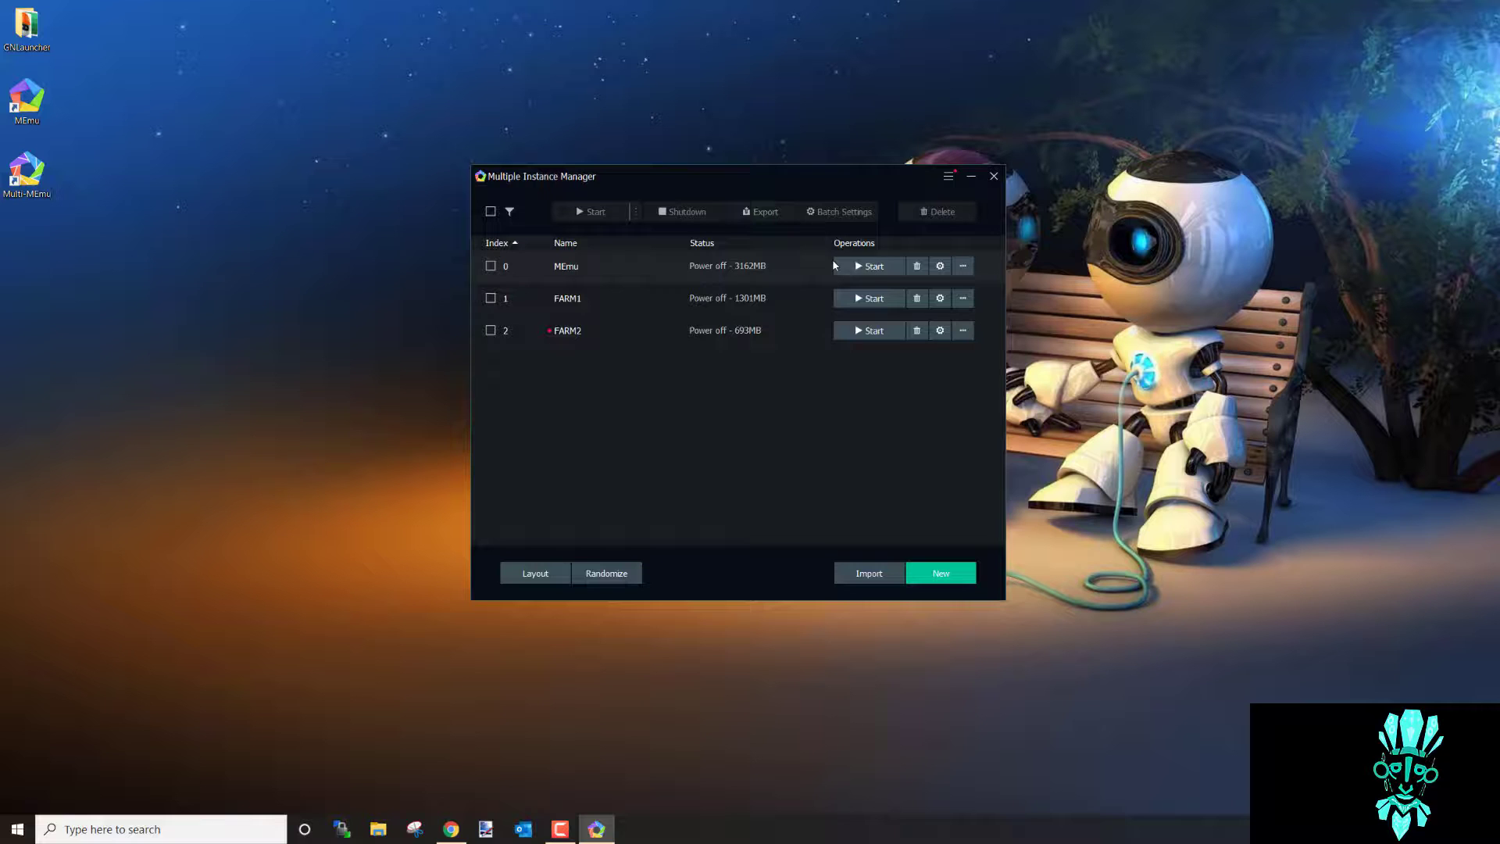
# - Batch-create three new Android 5.1 instances, MEmu3 to MEmu5, with DirectX render mode
pyautogui.click(940, 573)
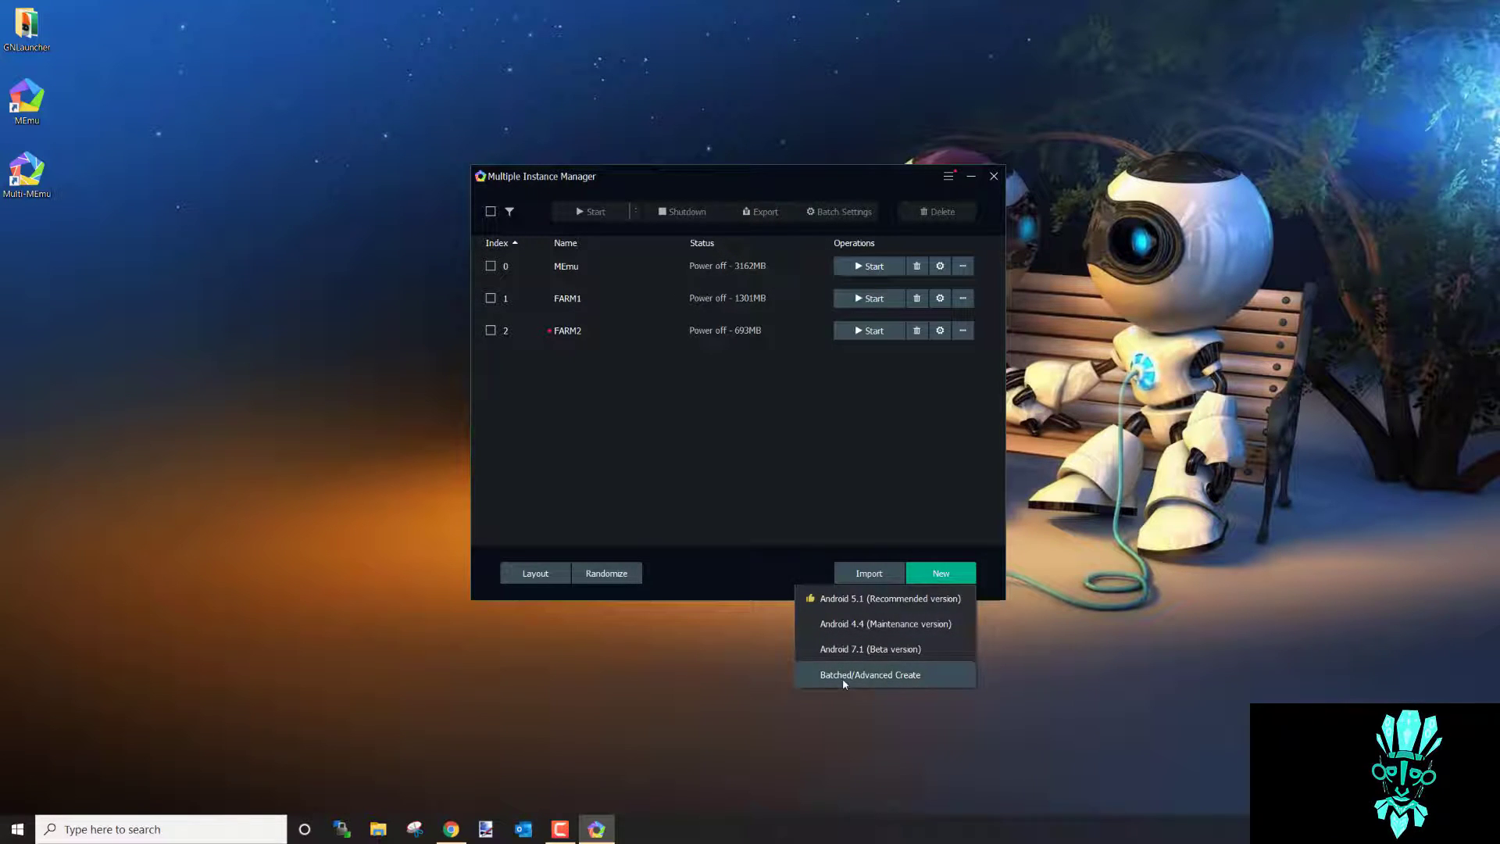
pyautogui.click(869, 676)
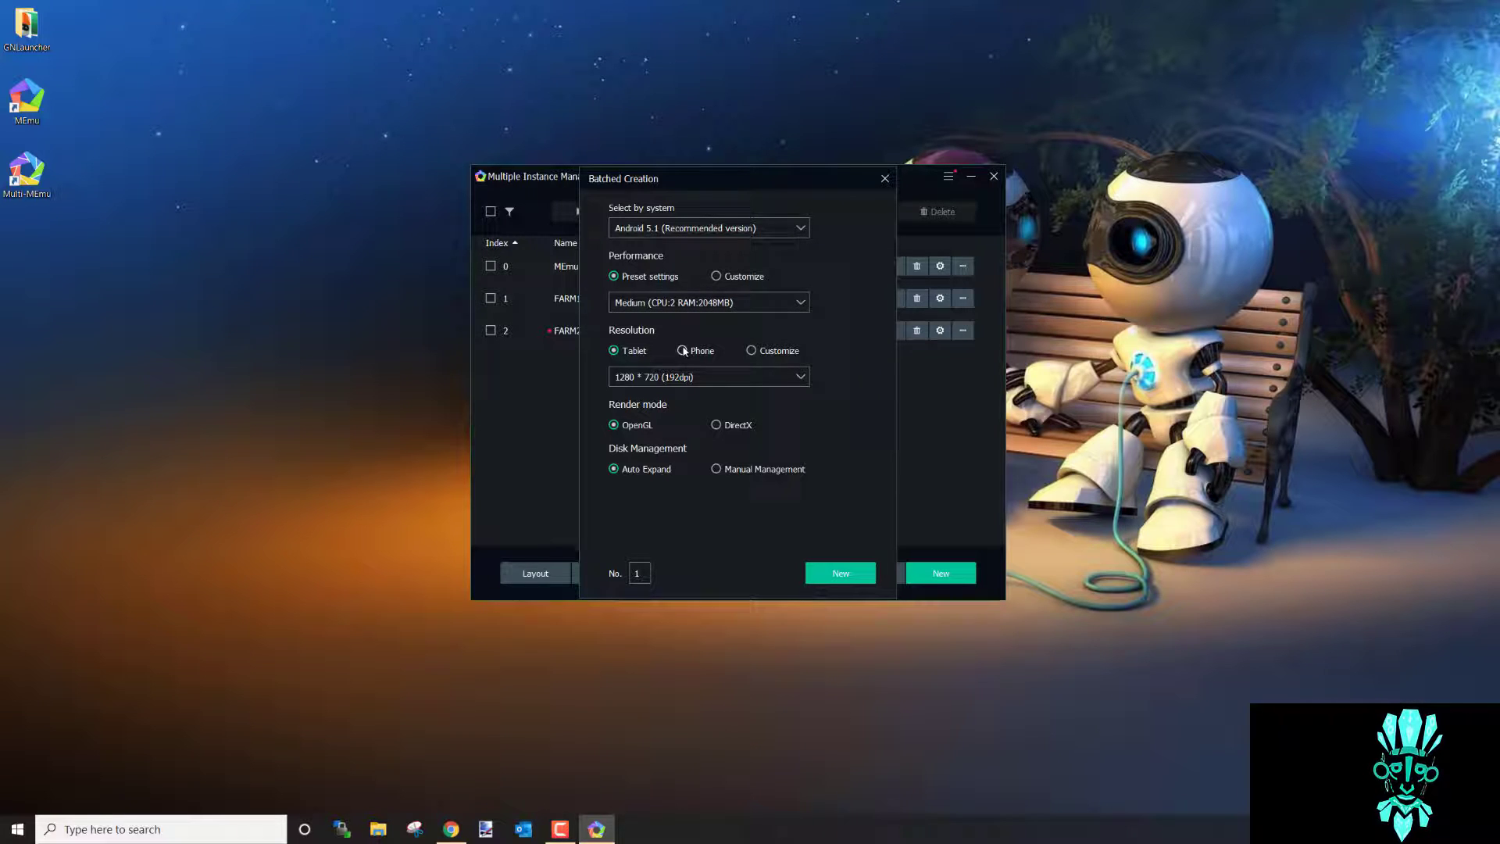
pyautogui.click(716, 425)
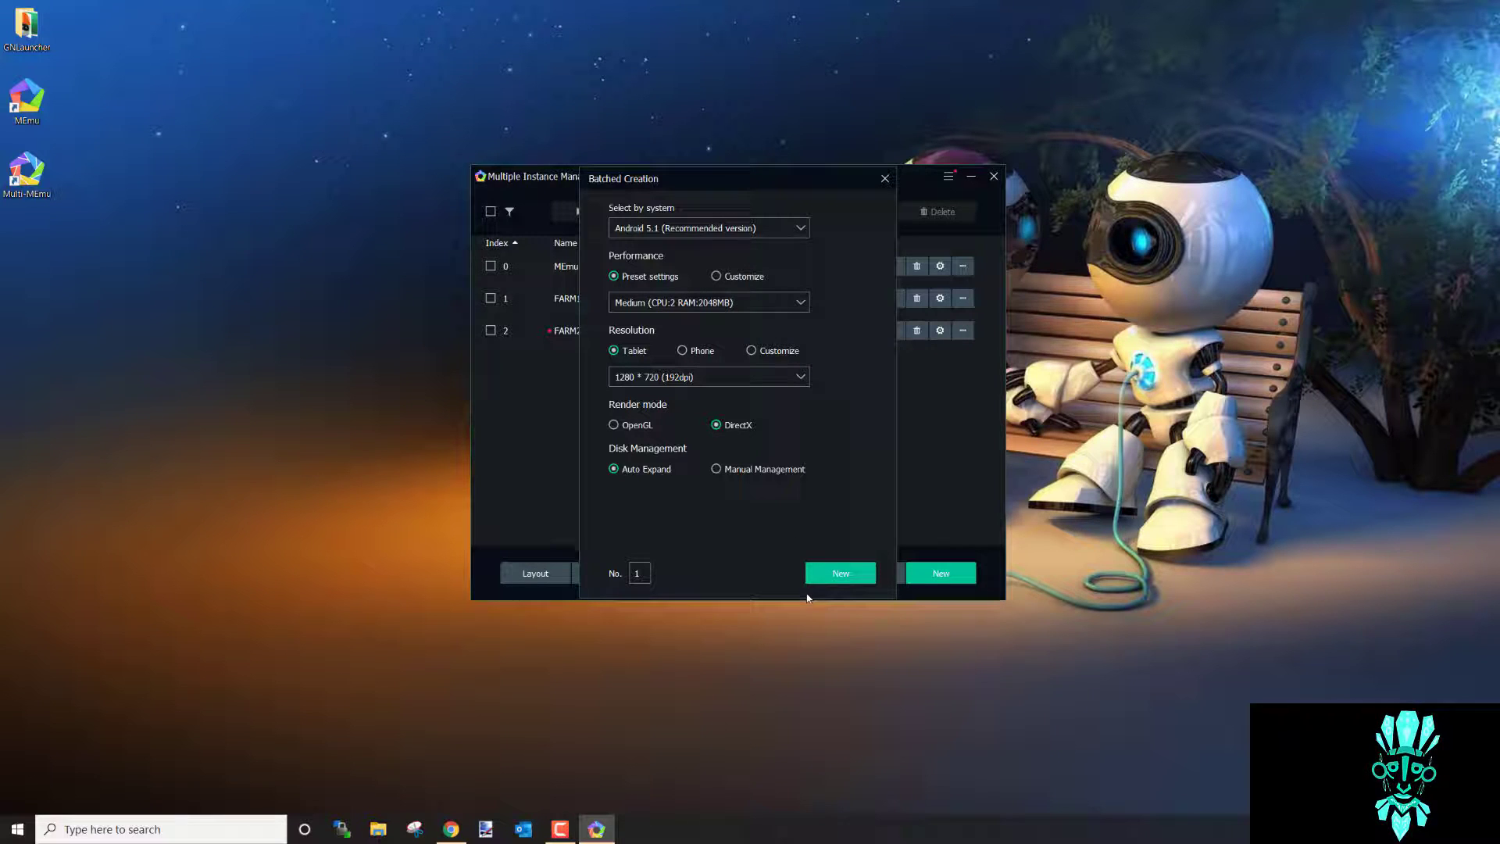
pyautogui.click(637, 573)
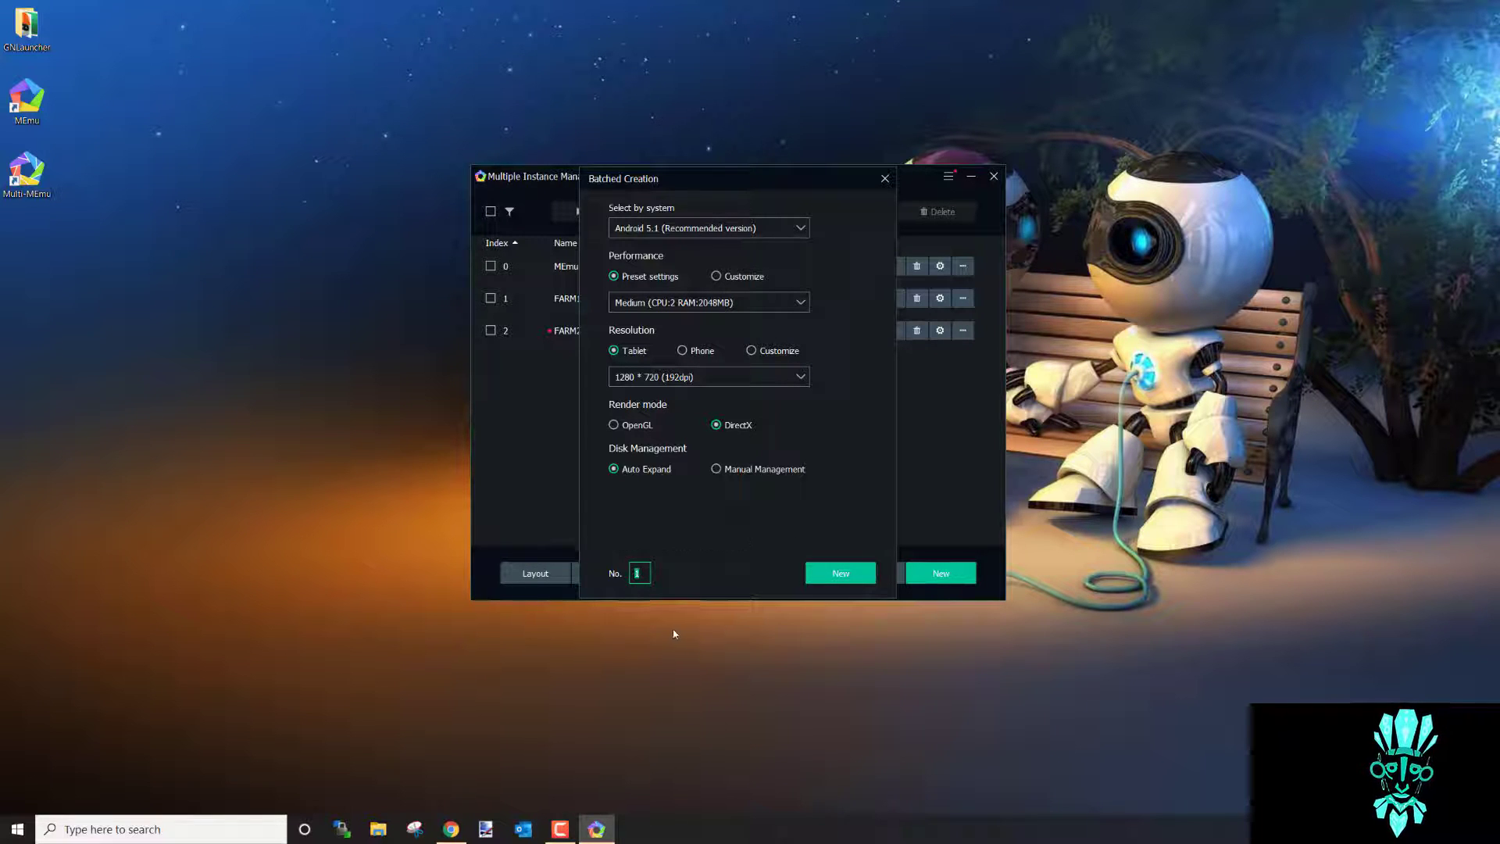
pyautogui.write('3')
pyautogui.click(840, 574)
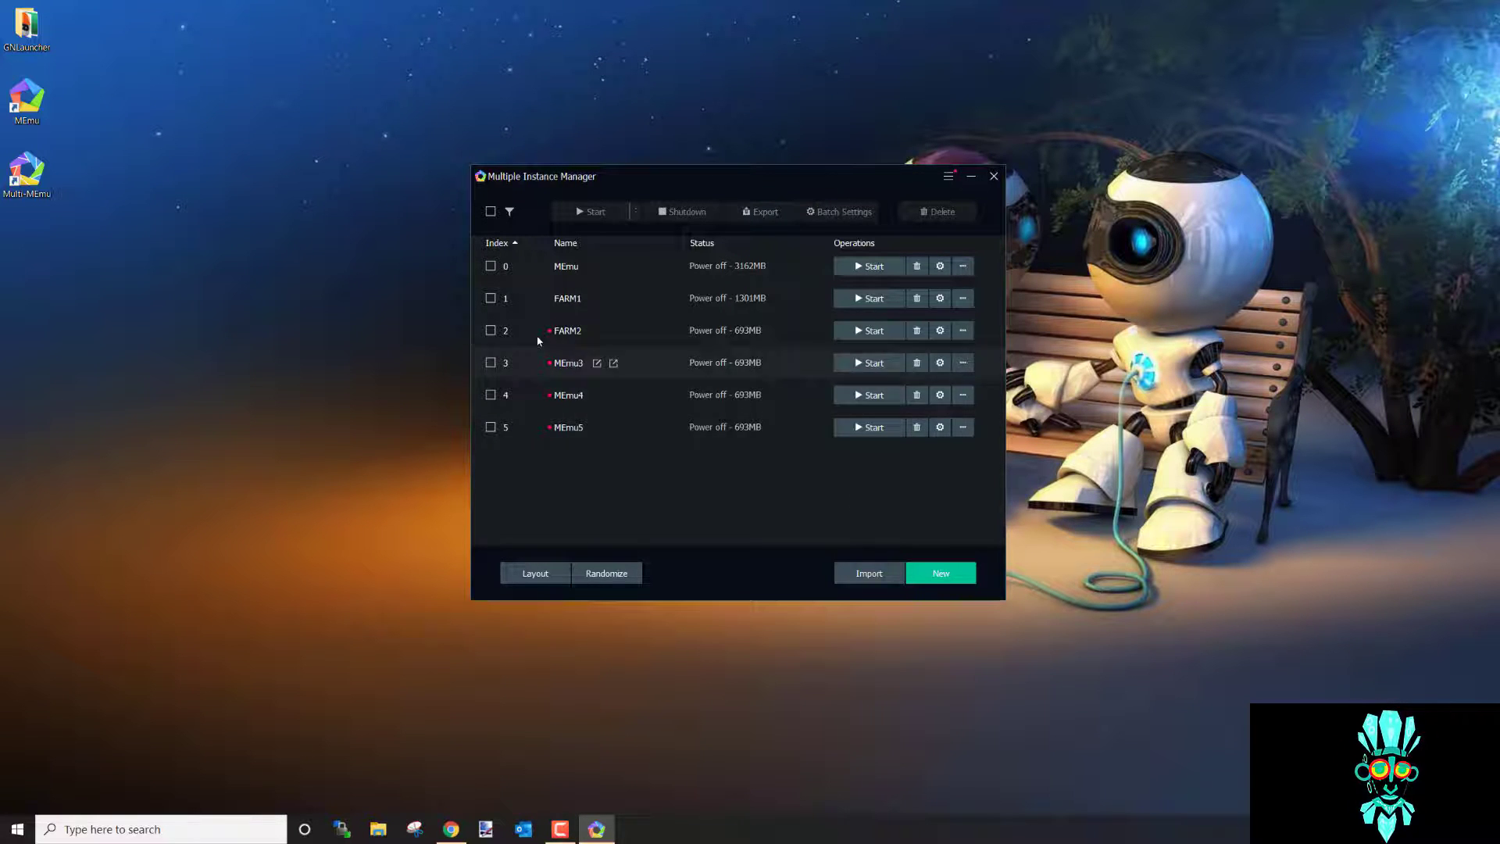
pyautogui.moveTo(567, 331)
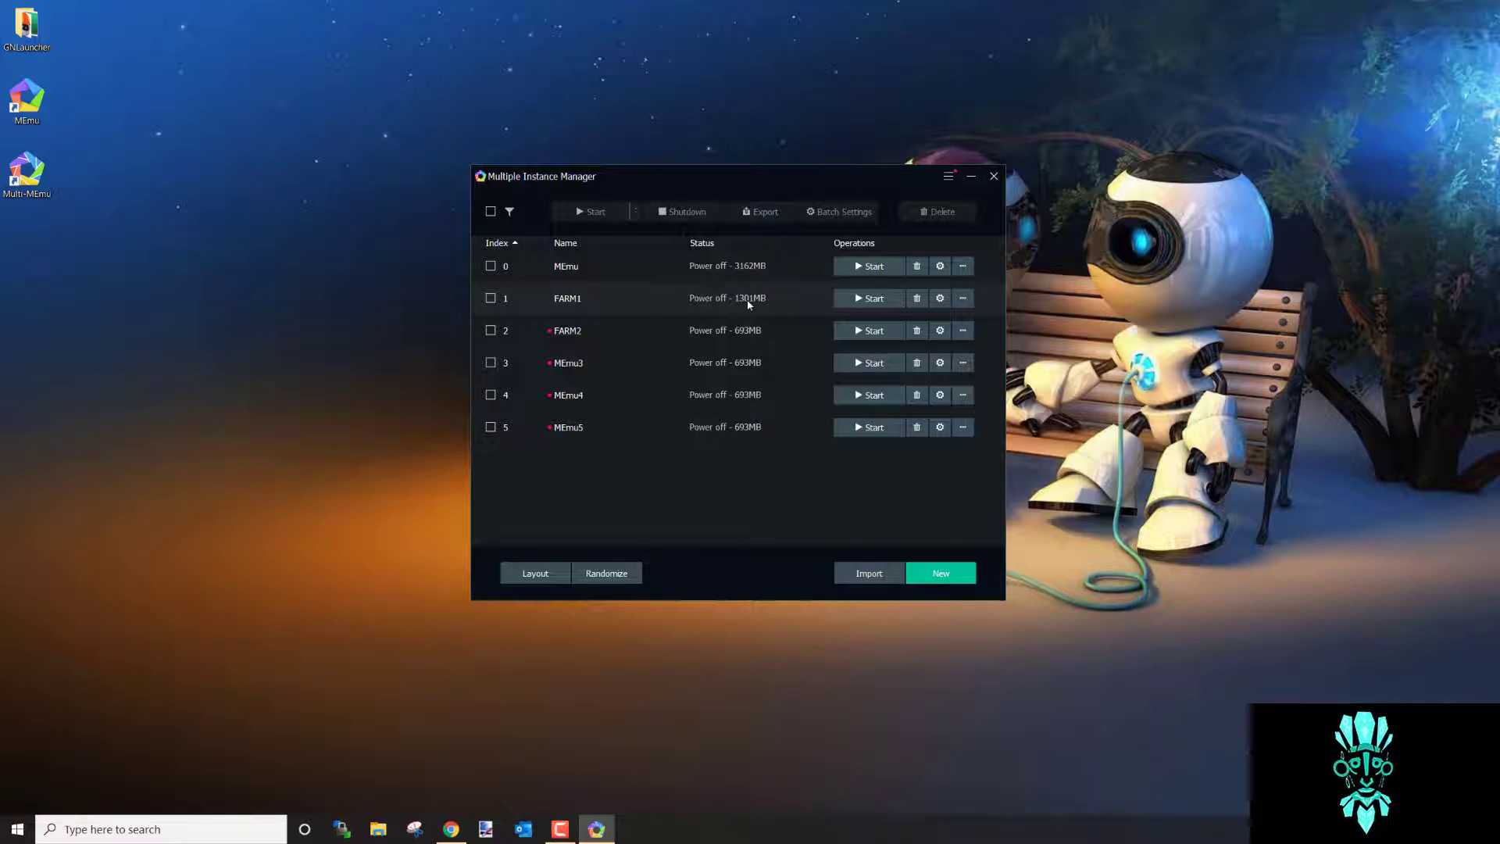
# - Delete the original MEmu instance and start the MEmu5 emulator
pyautogui.click(917, 269)
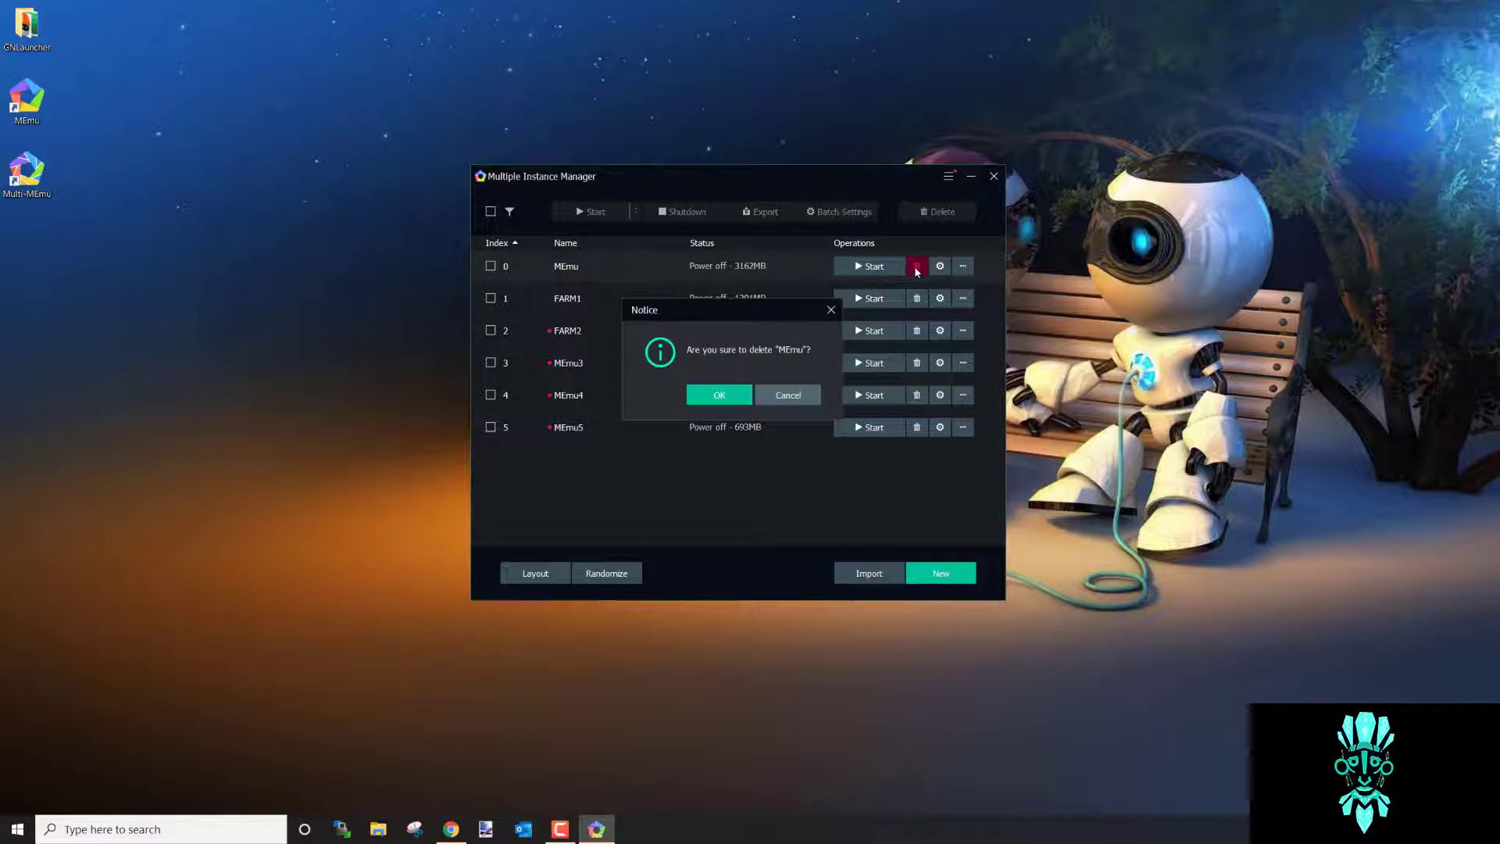
pyautogui.click(717, 392)
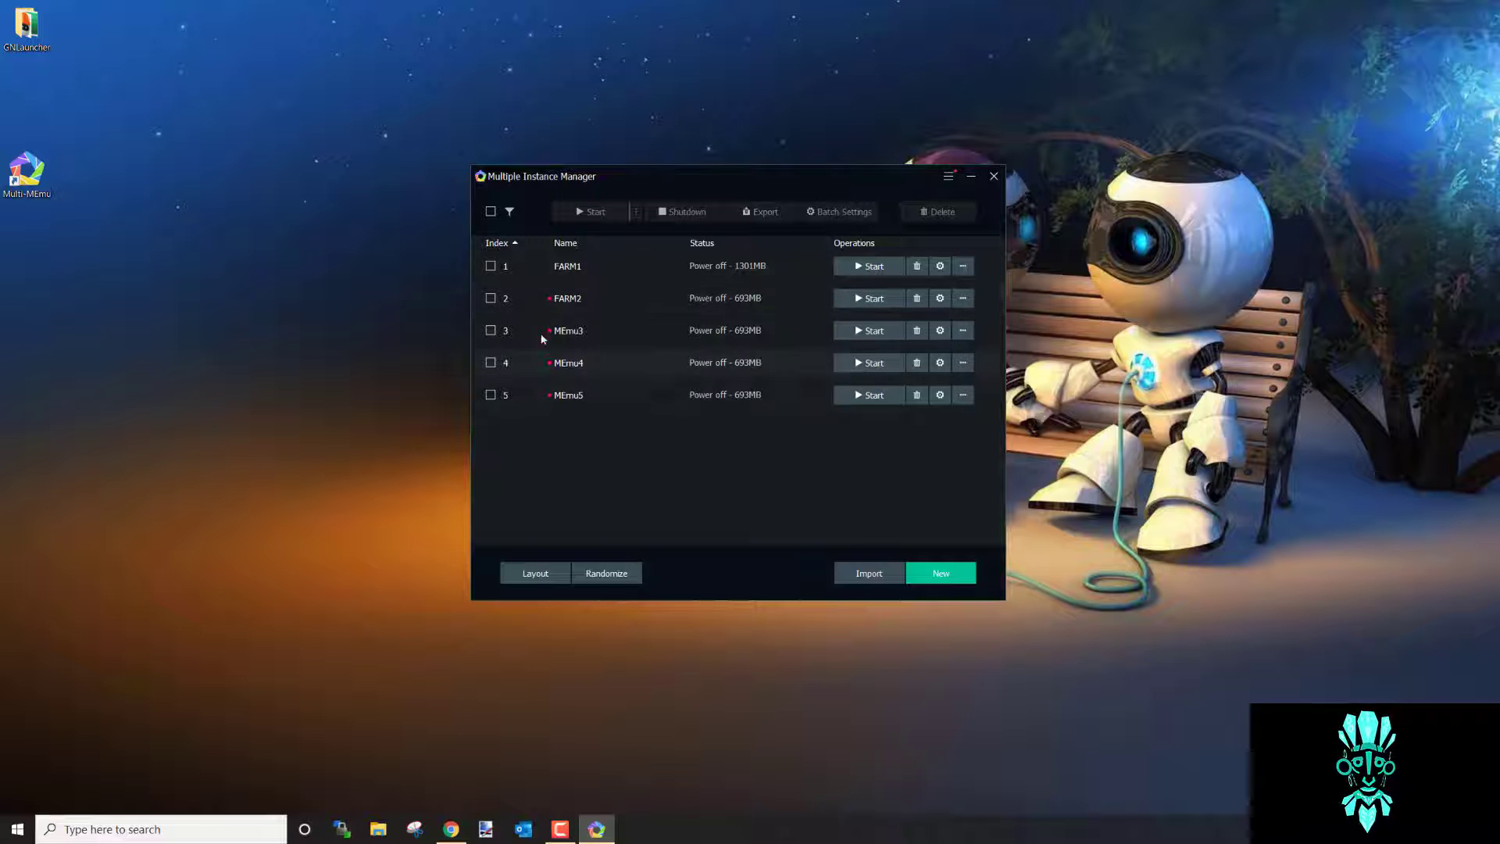
pyautogui.click(875, 270)
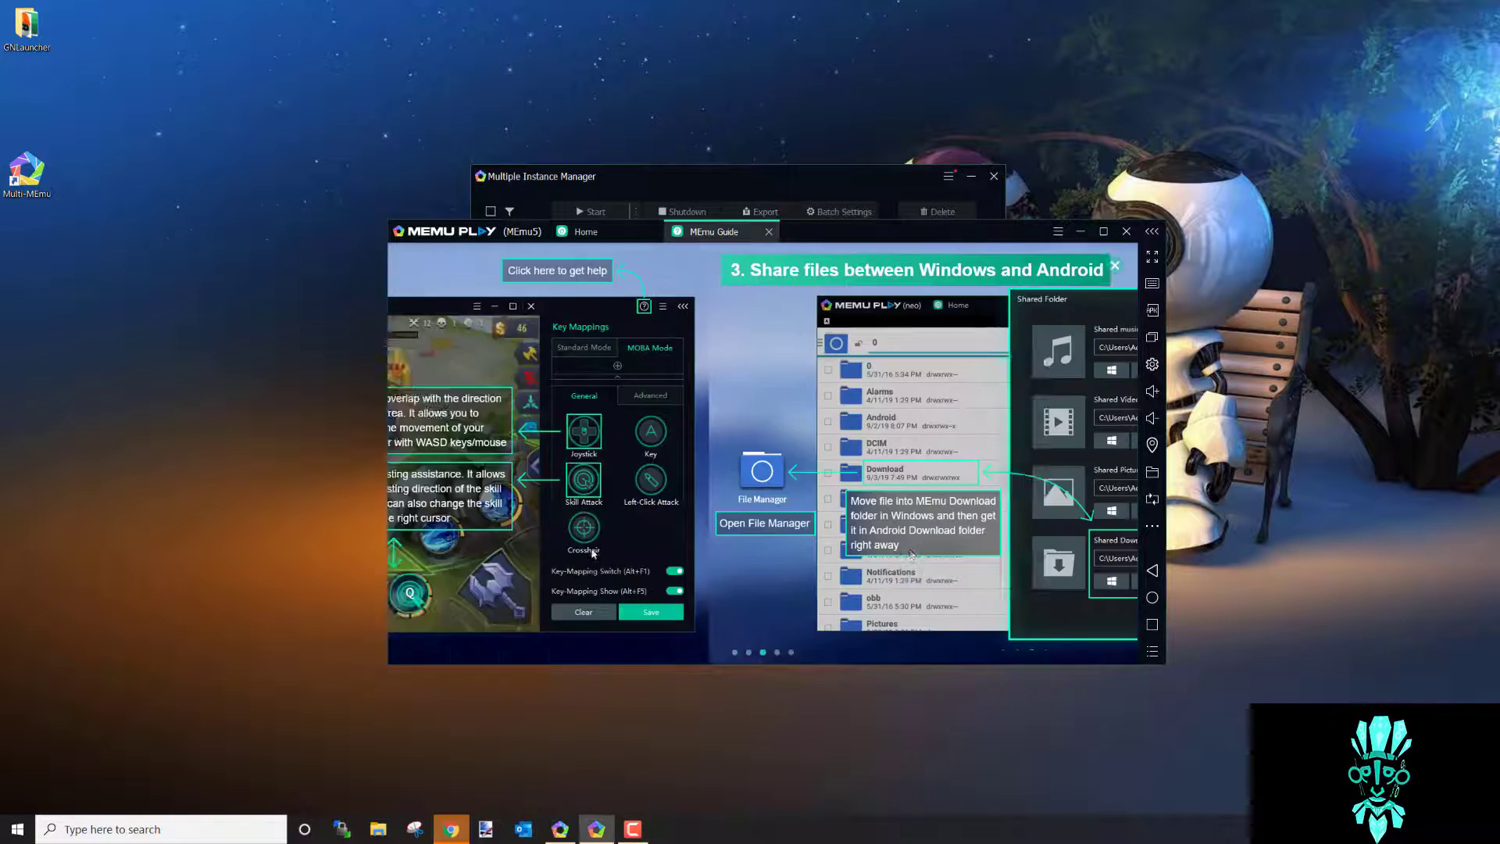
# - Close the MEmu Guide and search games and apps for 'google play games'
pyautogui.click(771, 231)
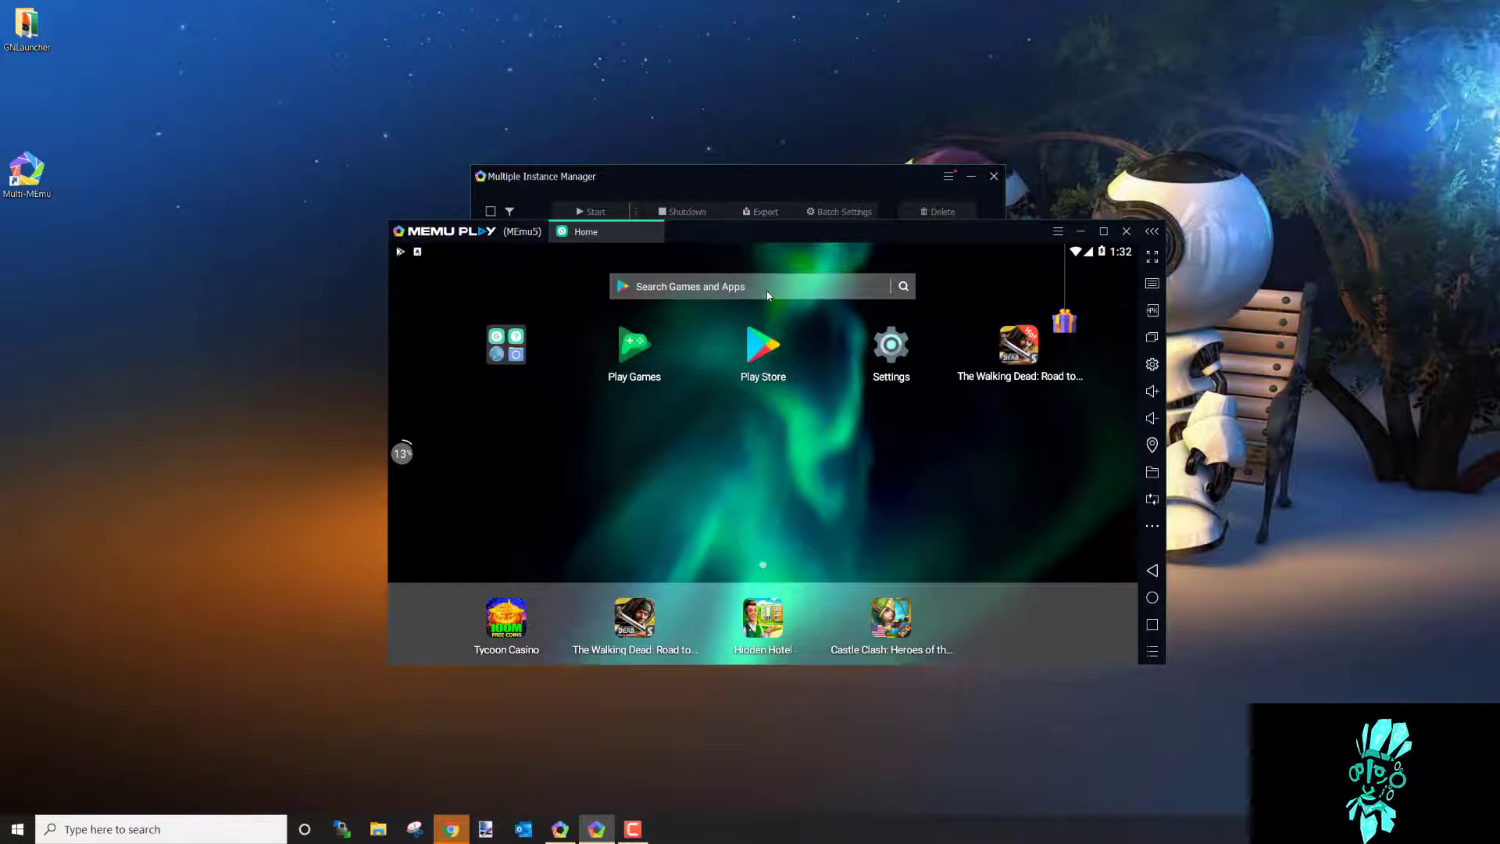
pyautogui.click(767, 290)
pyautogui.write('goo')
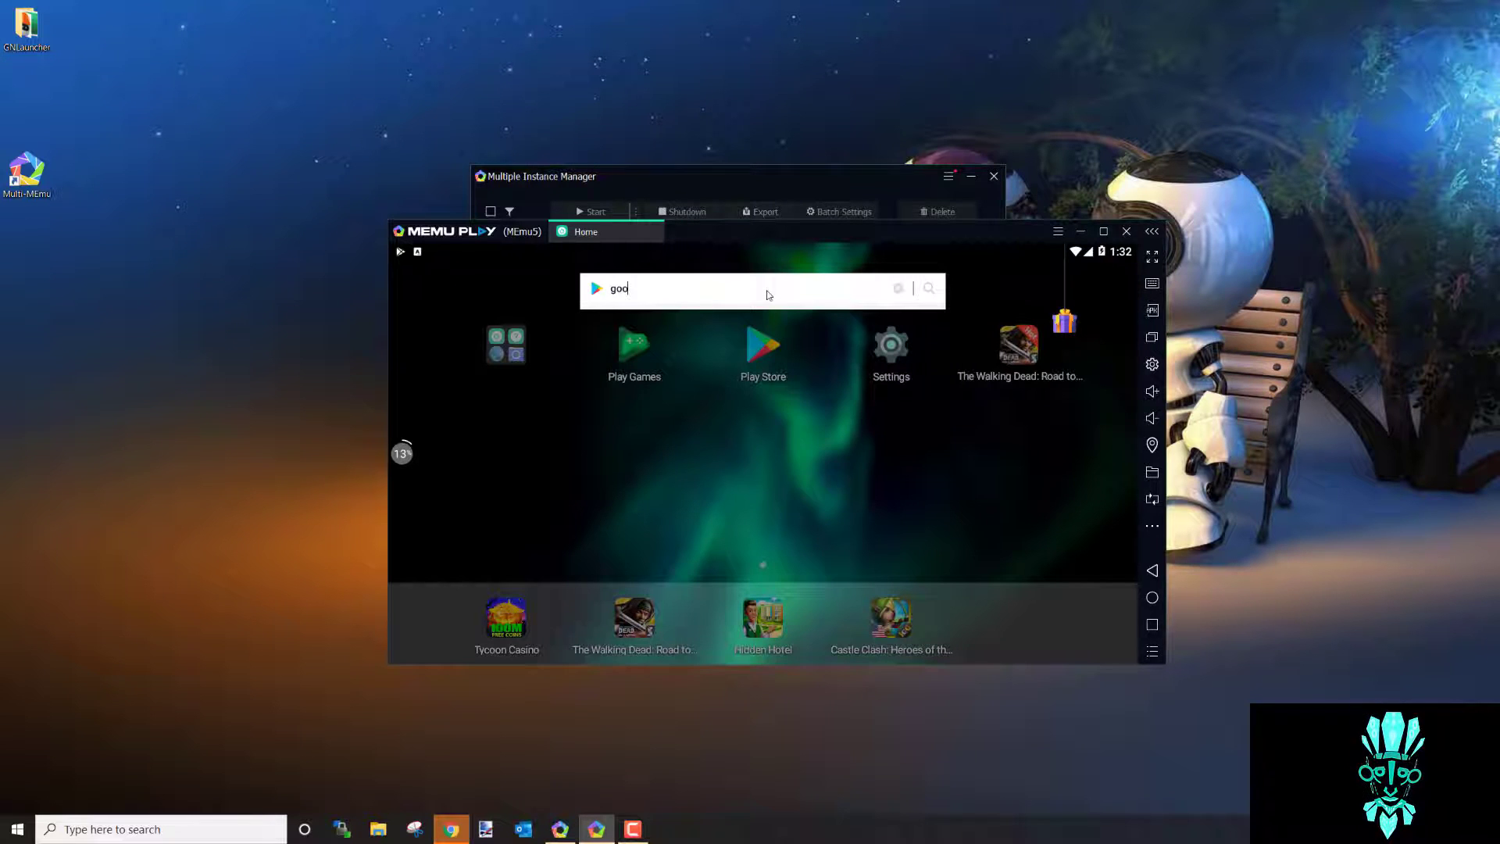
pyautogui.write('gle play games')
pyautogui.press('Return')
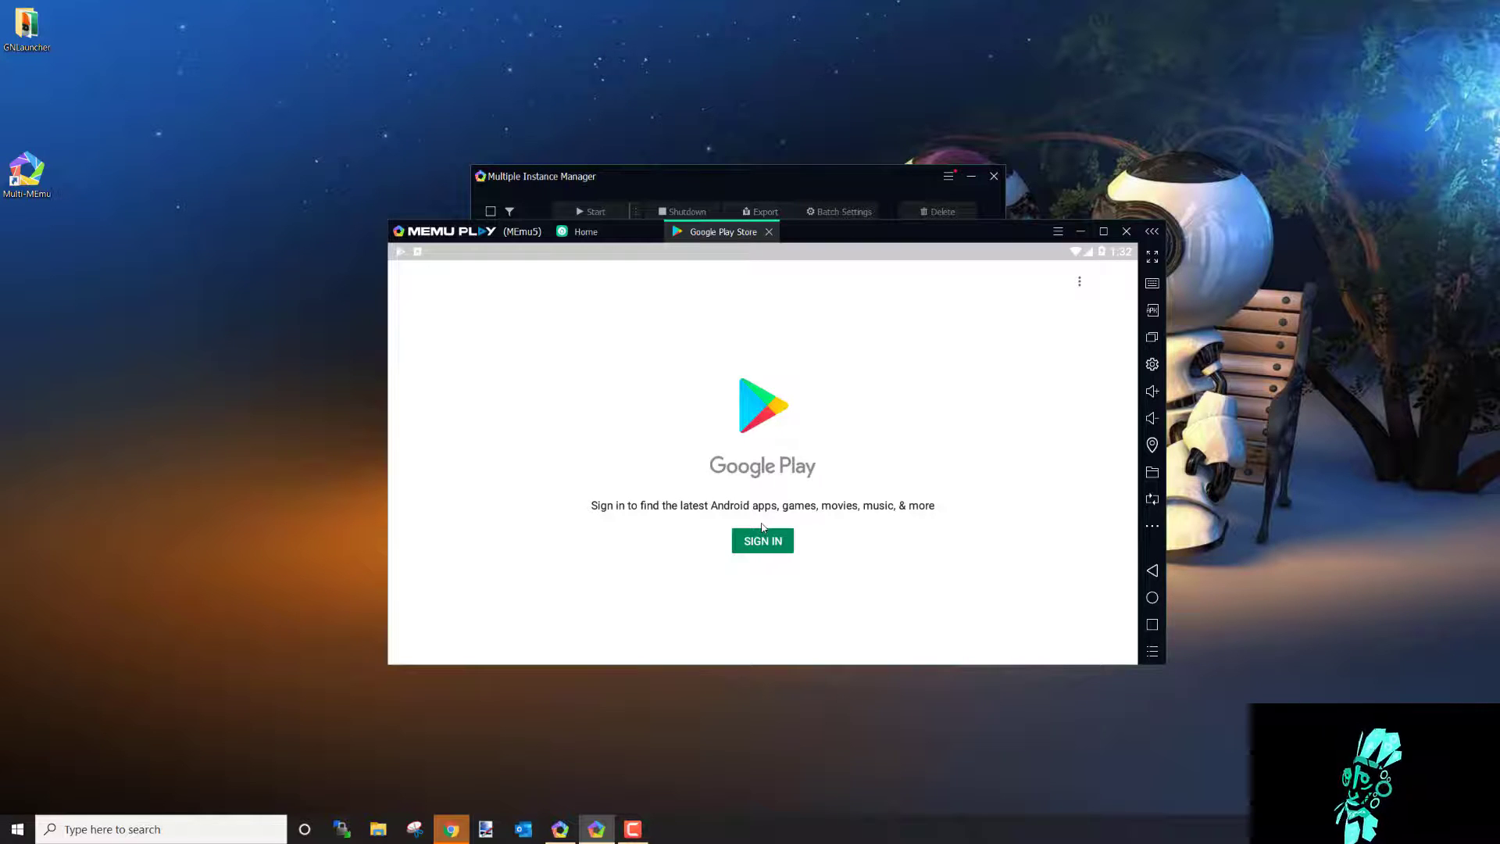
# - Sign in to Google Play with the account email and password, accepting the terms and Google services
pyautogui.click(762, 541)
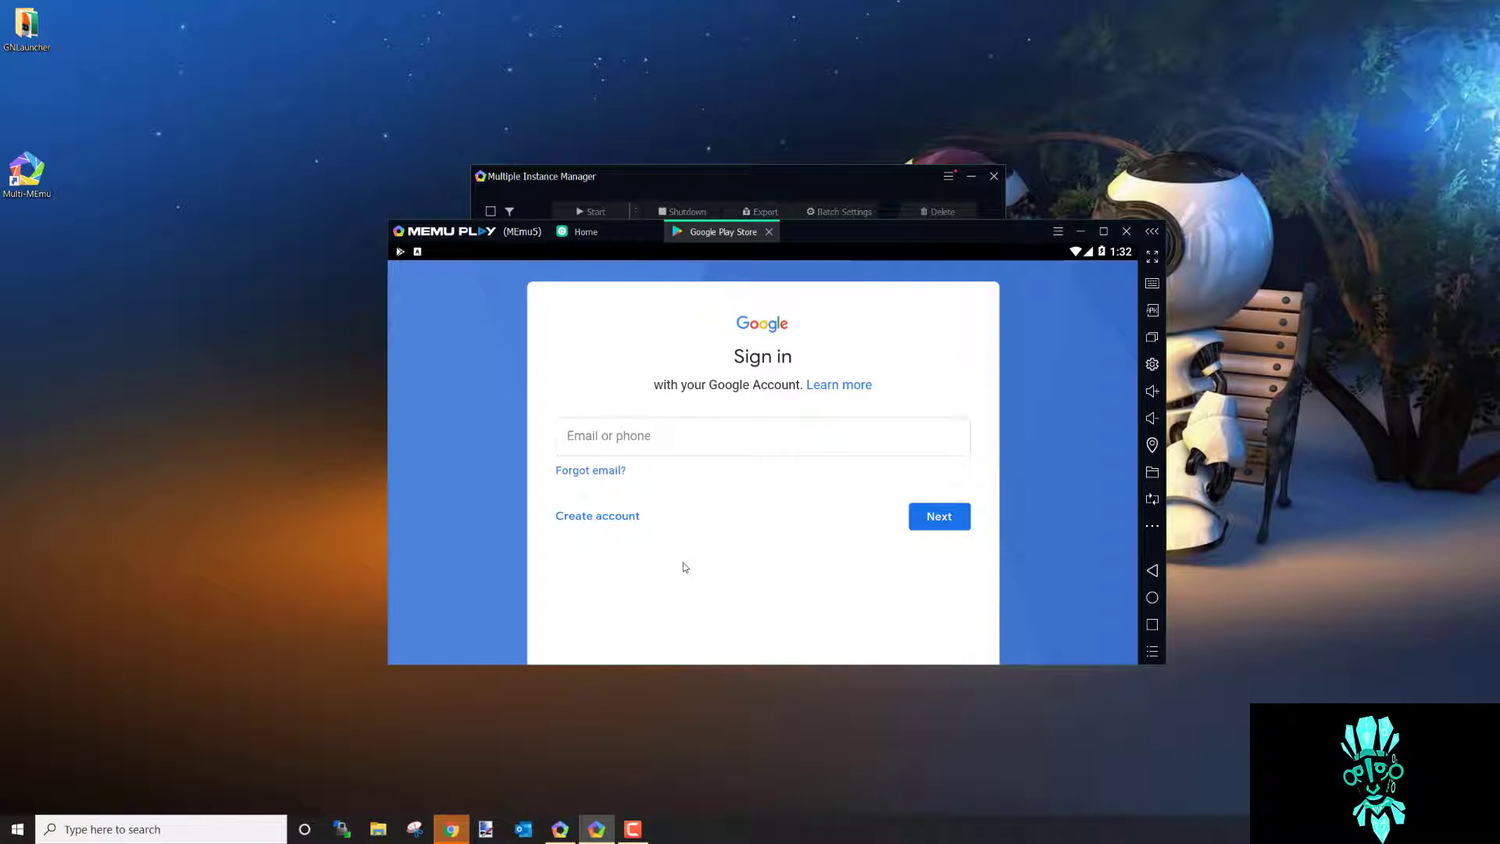
pyautogui.click(833, 187)
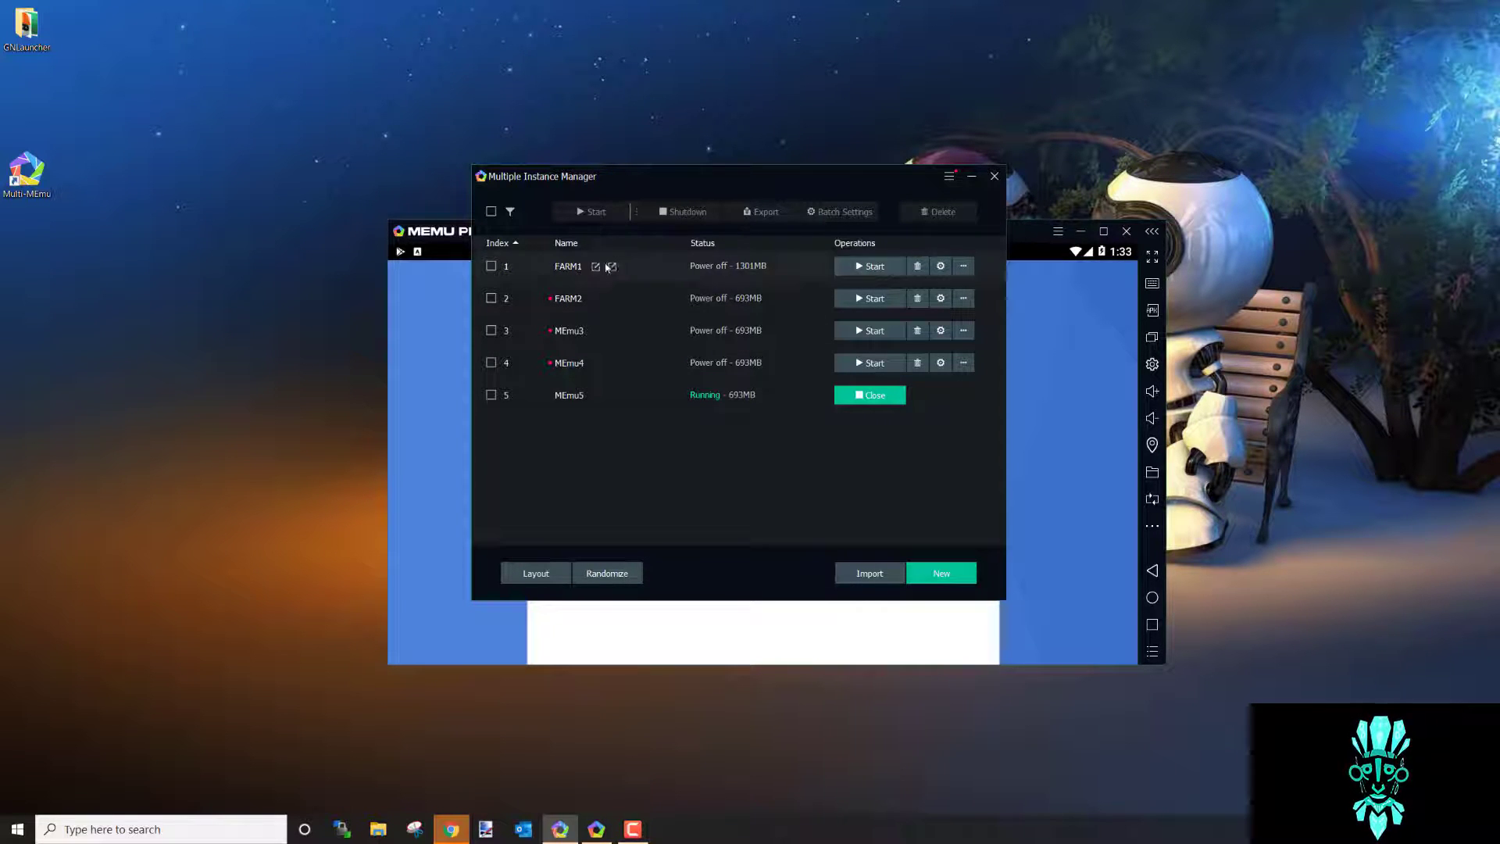
pyautogui.moveTo(567, 266)
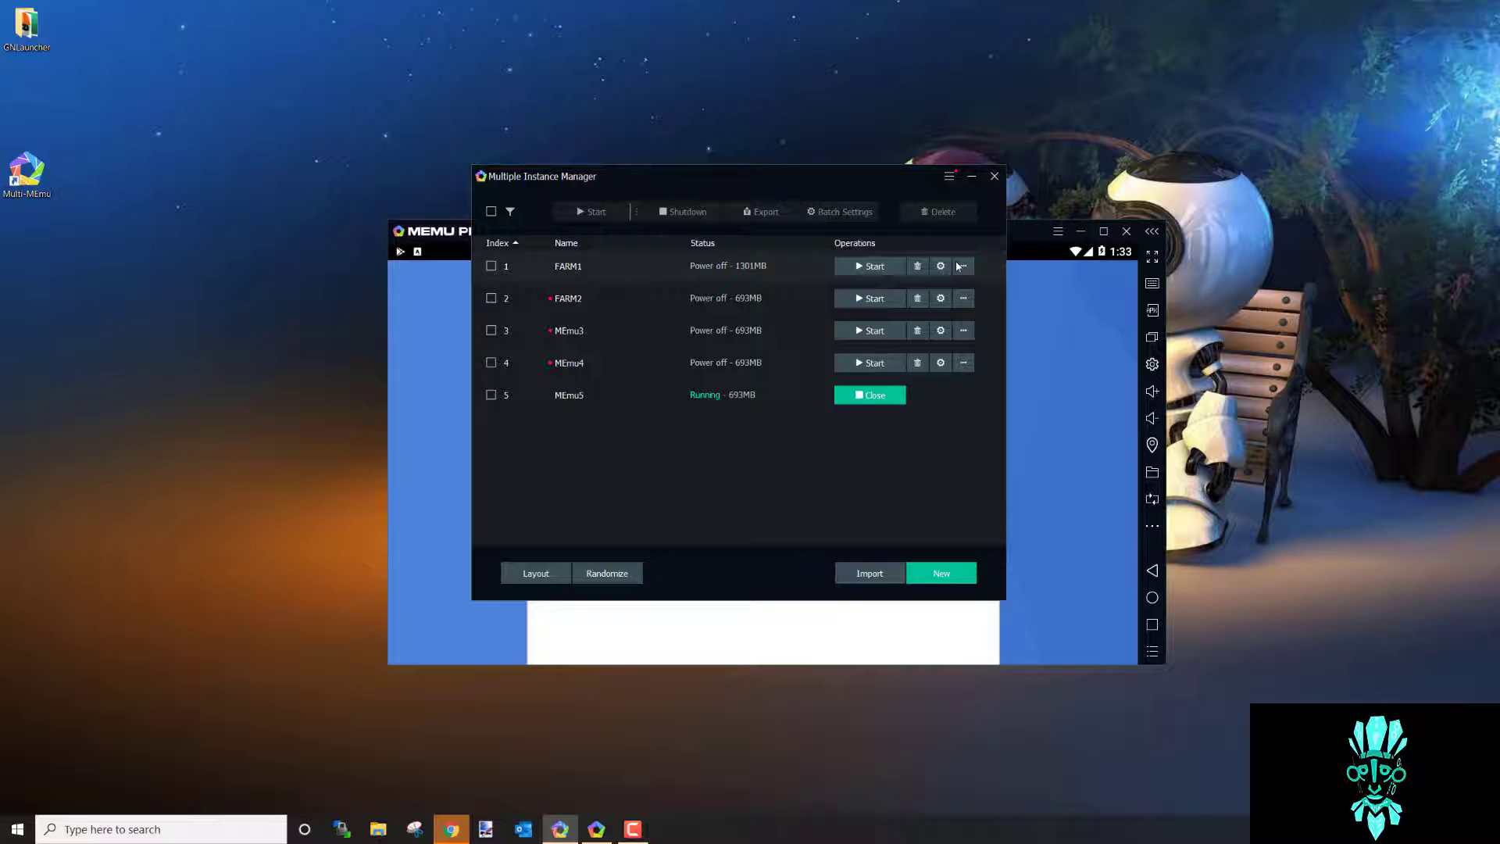
pyautogui.click(1037, 227)
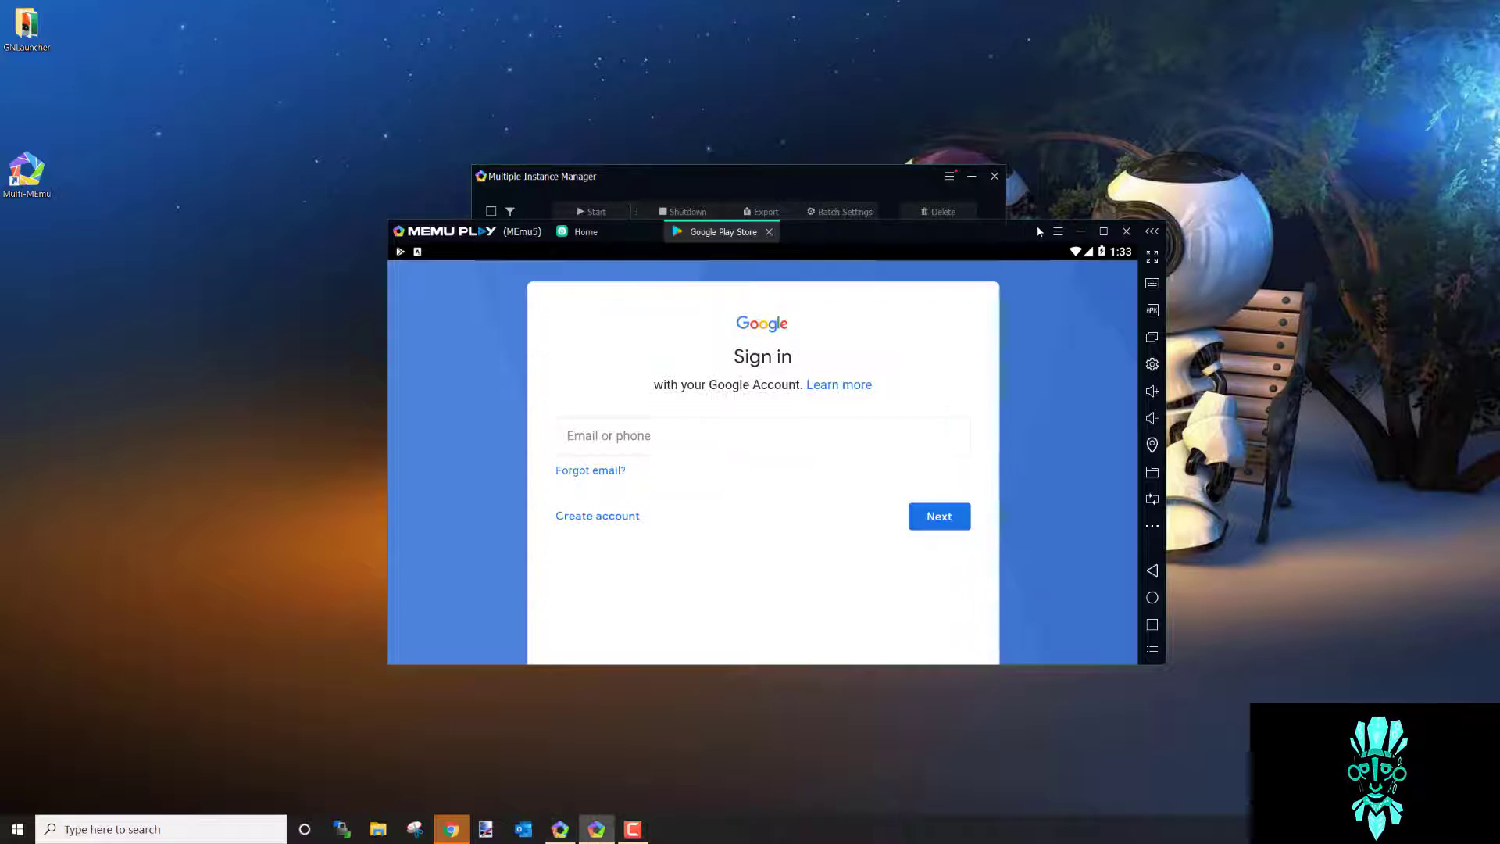
pyautogui.click(663, 443)
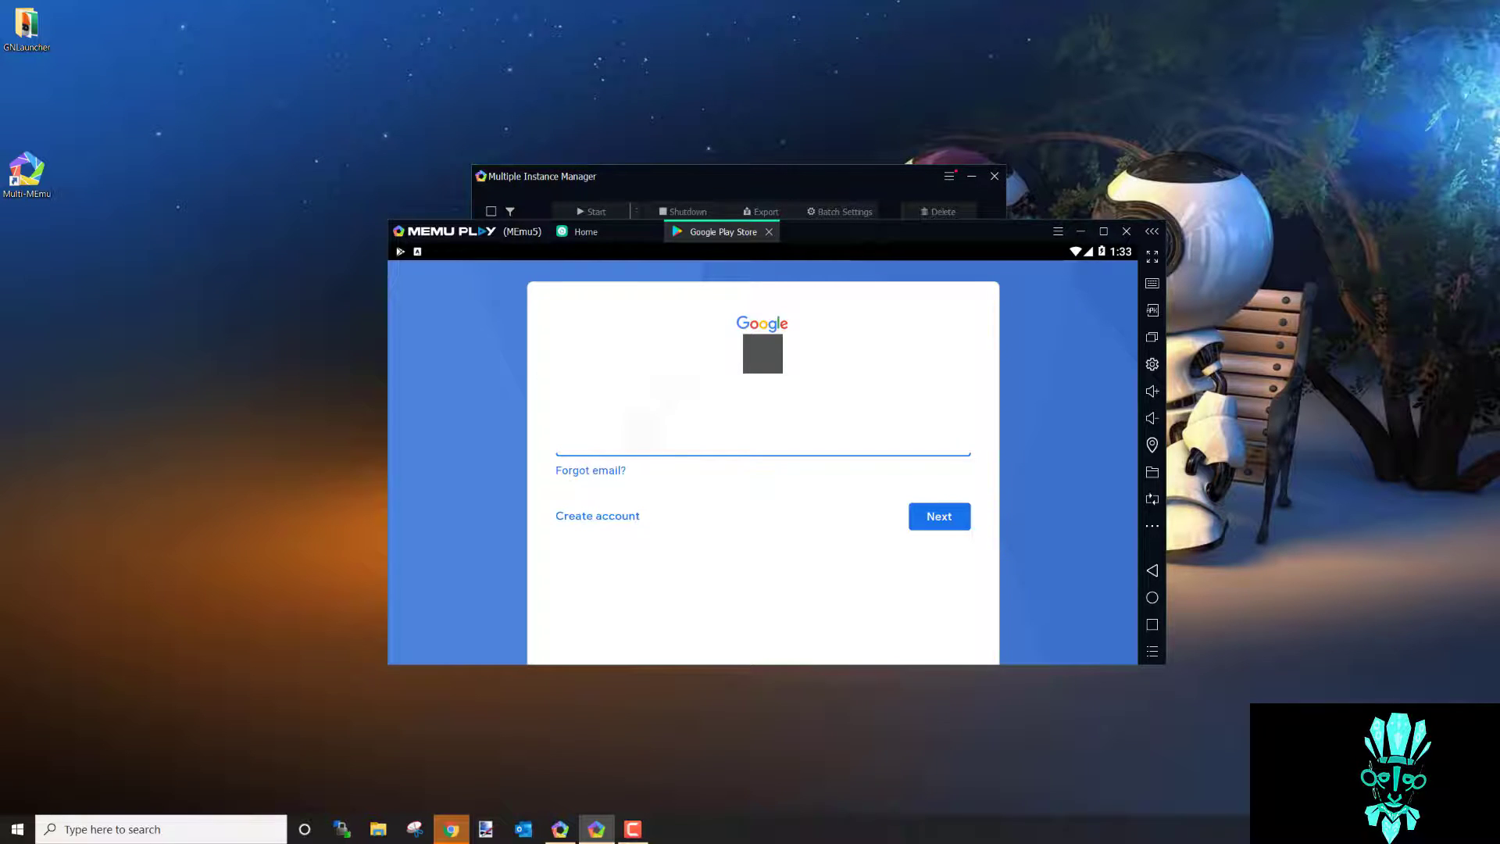
pyautogui.press('Return')
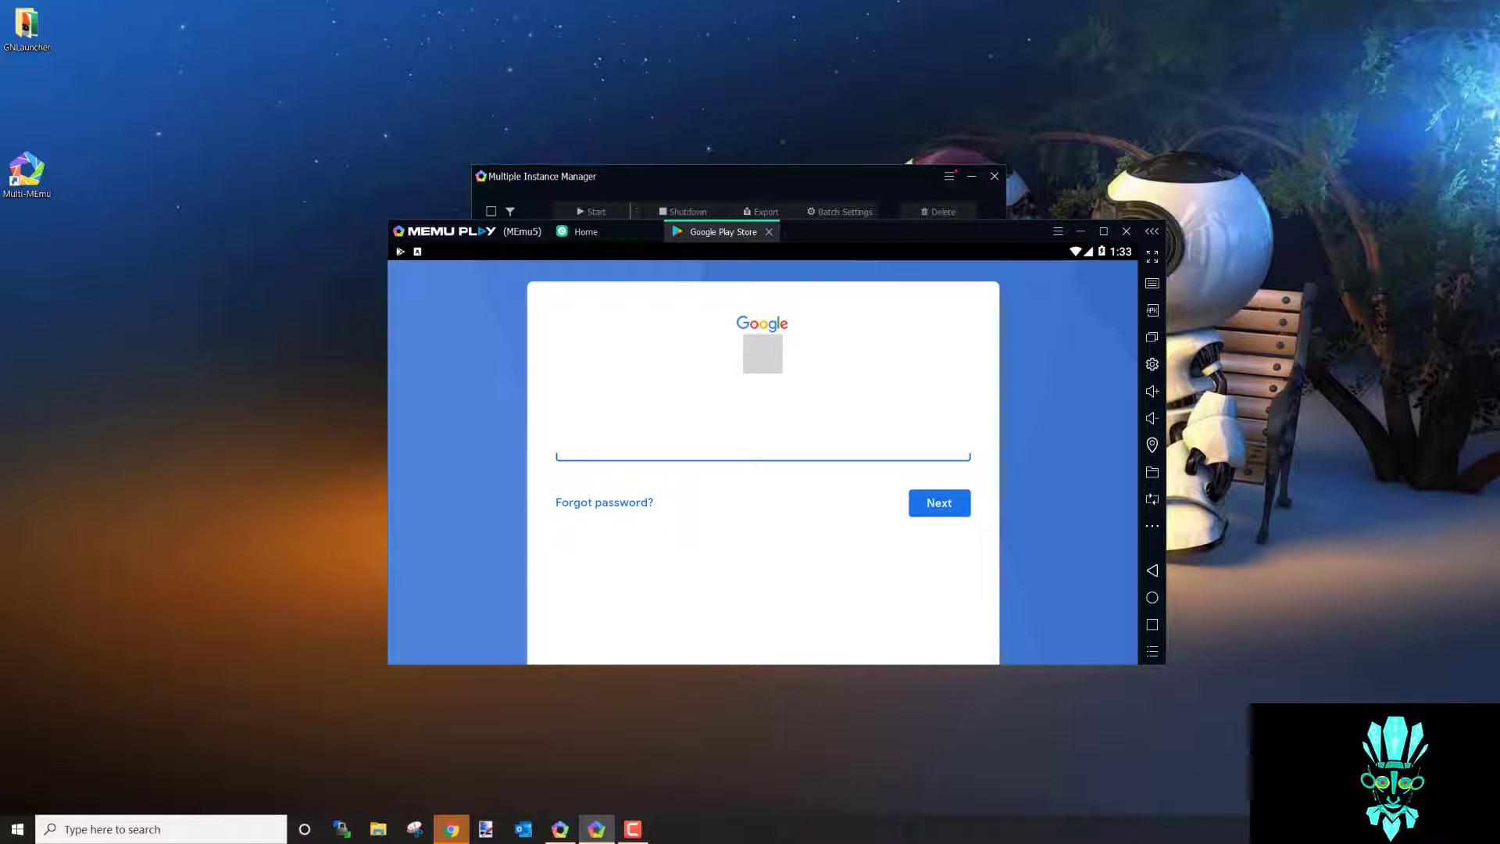
pyautogui.press('Return')
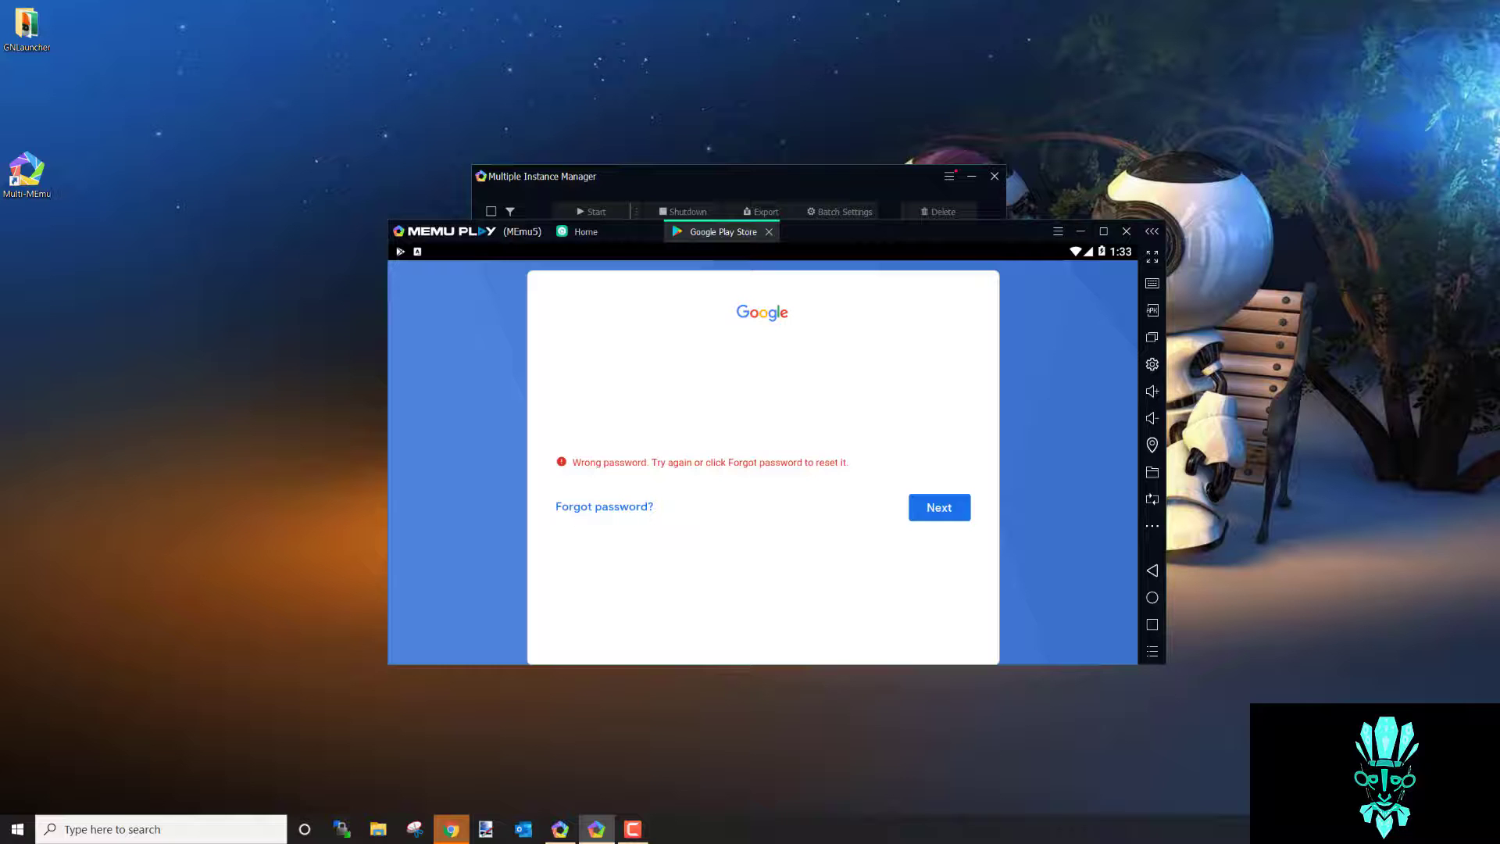
pyautogui.press('Return')
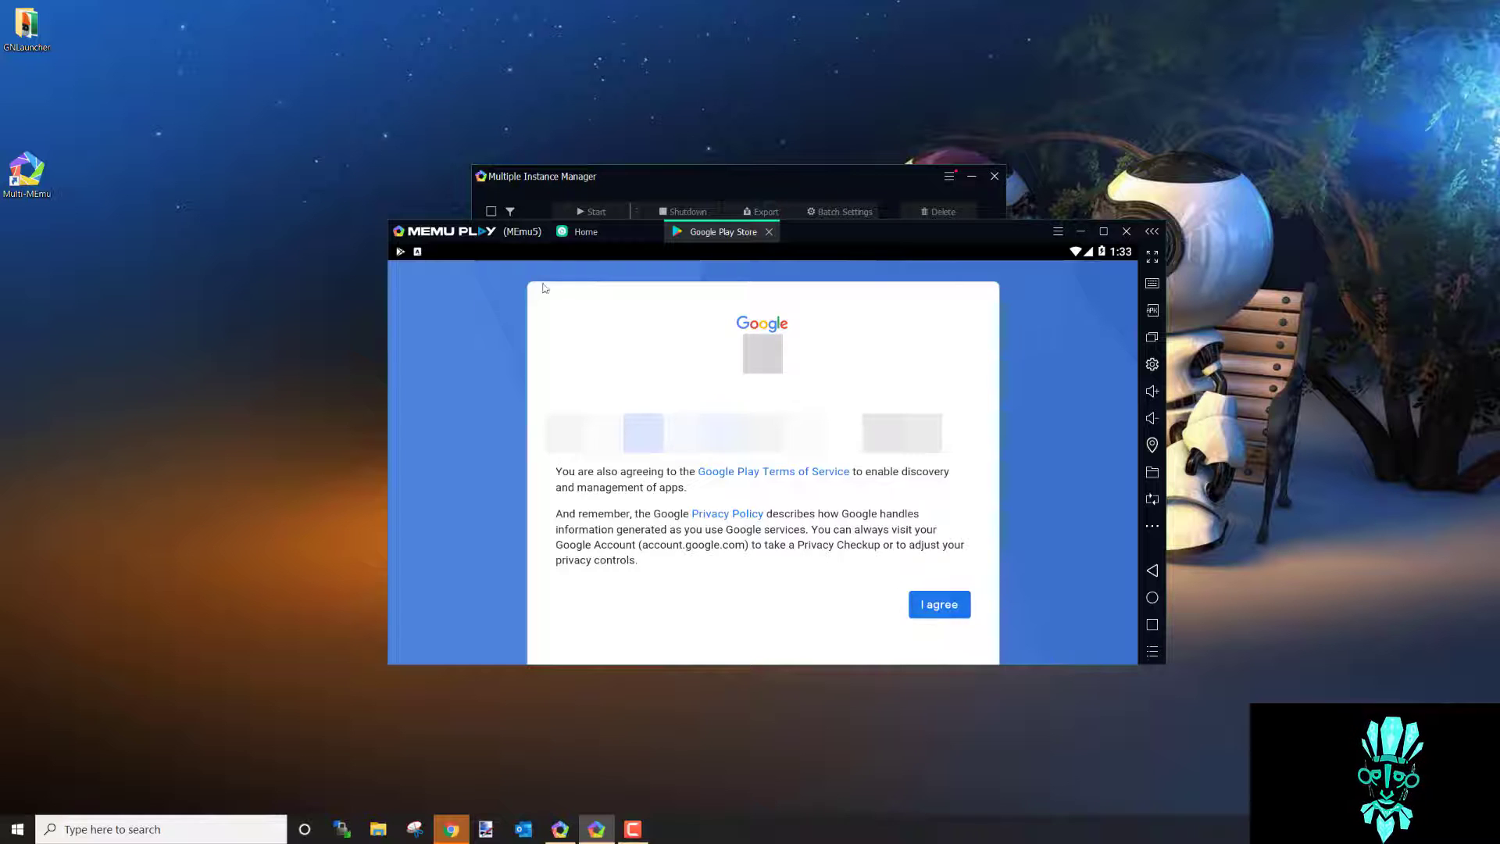
pyautogui.click(939, 604)
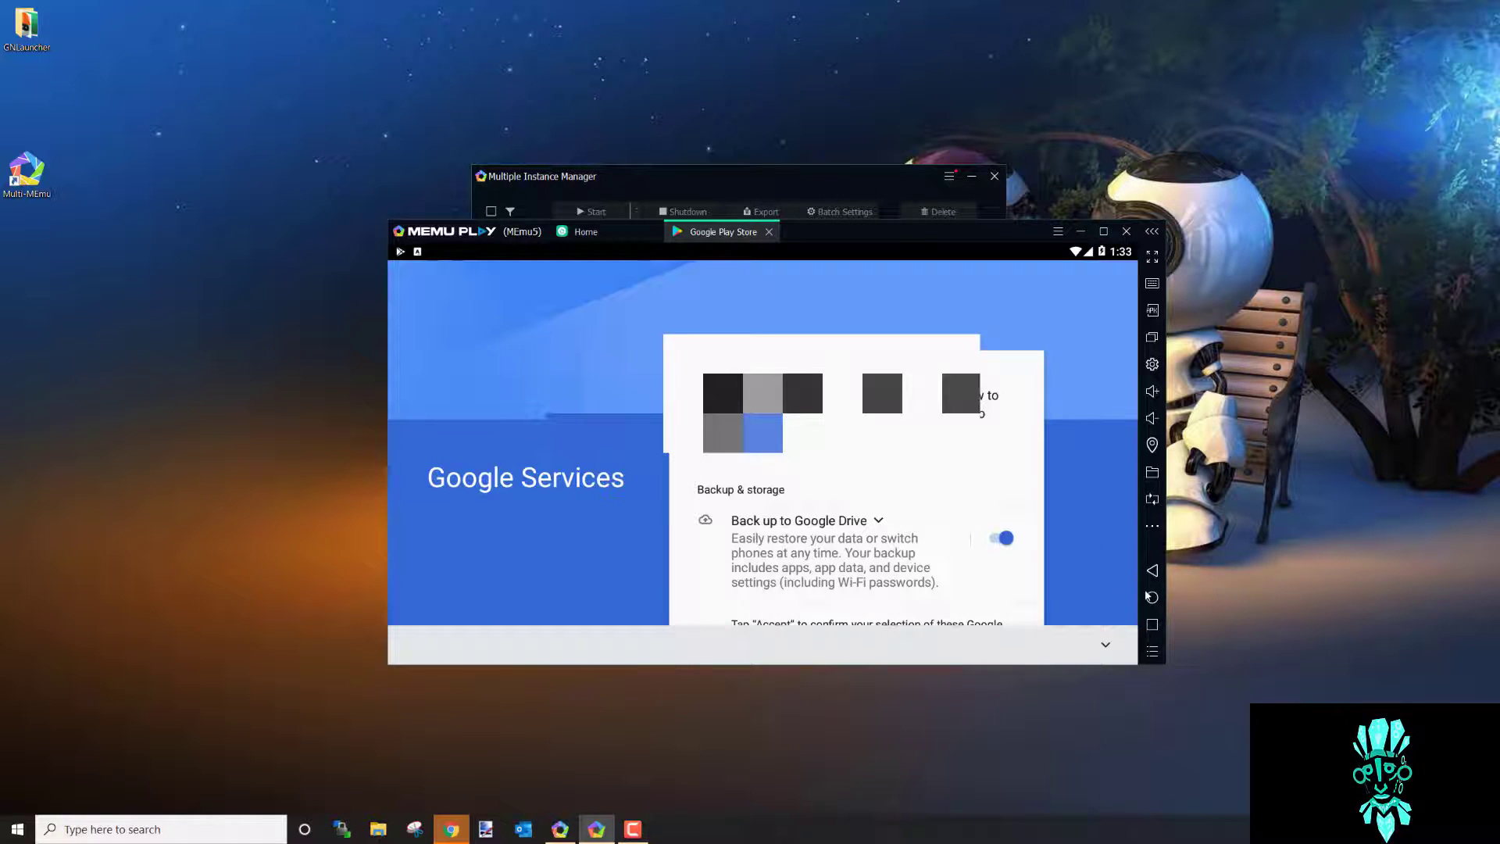
pyautogui.click(1105, 647)
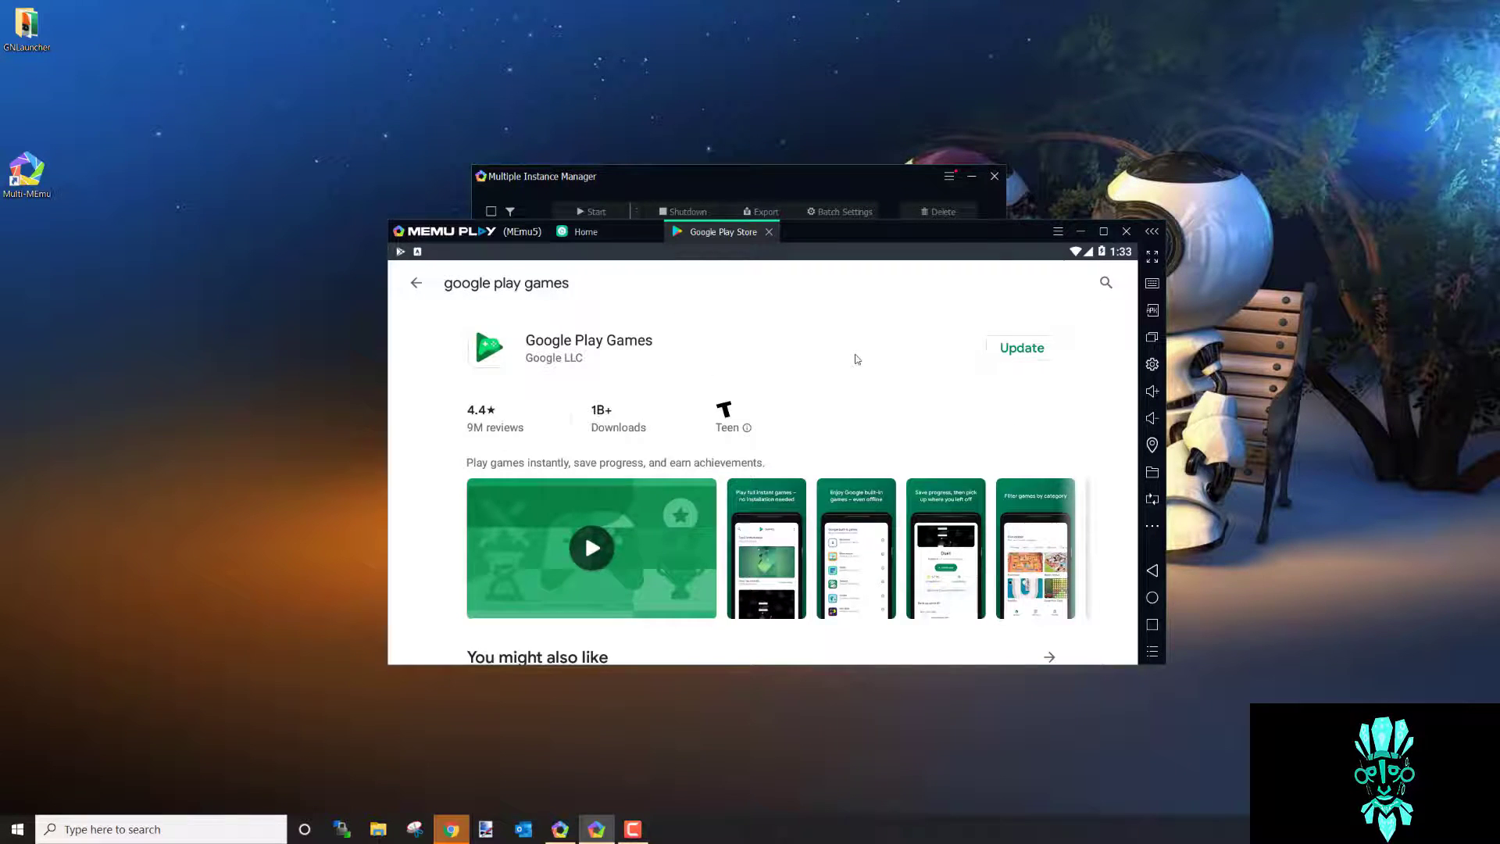
# - Update Google Play Games, then go back to the Play Store home
pyautogui.click(1023, 347)
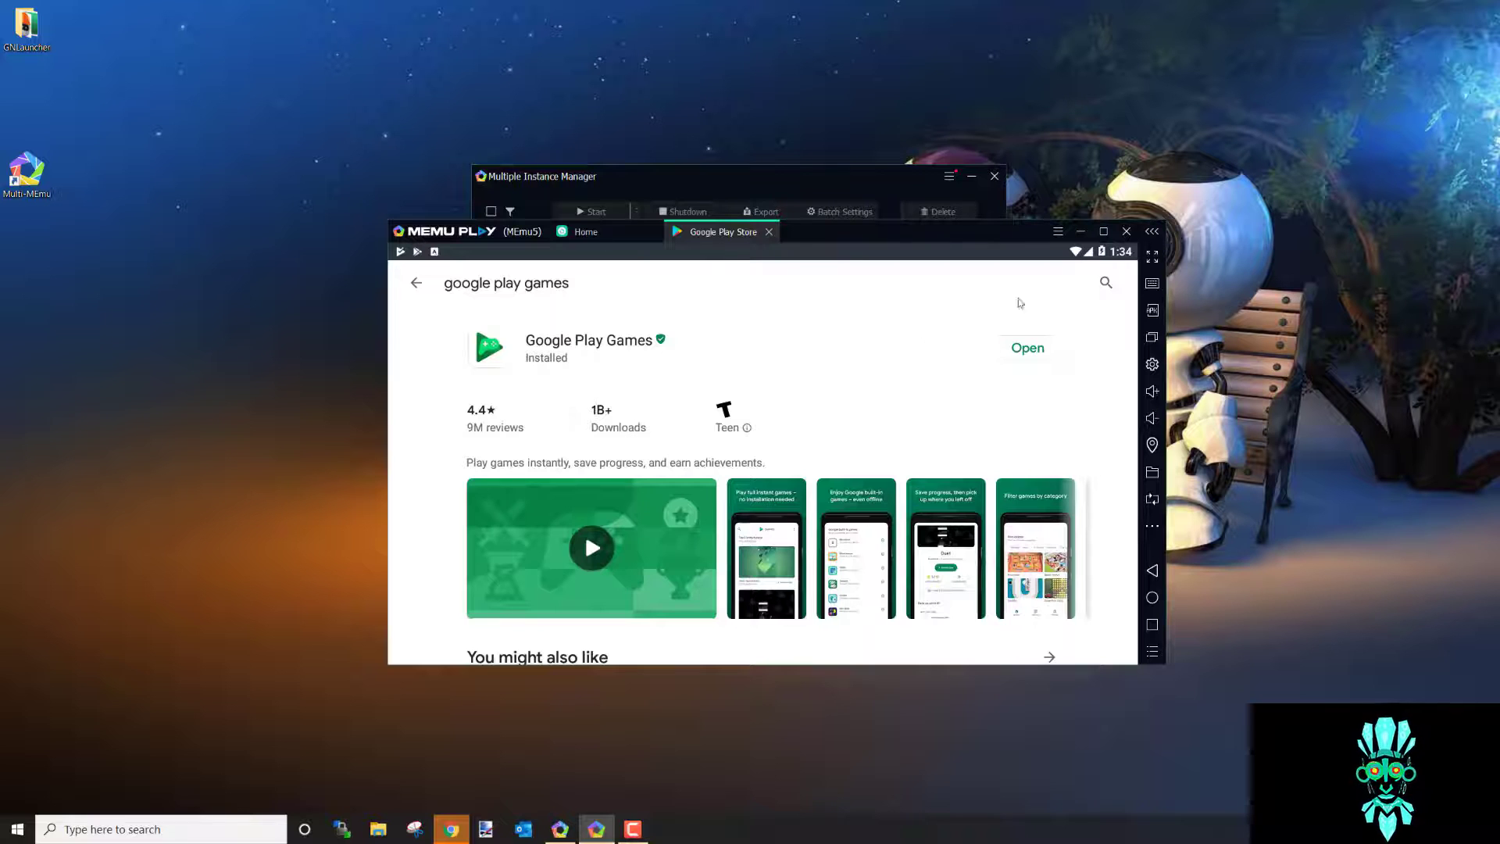
pyautogui.click(415, 282)
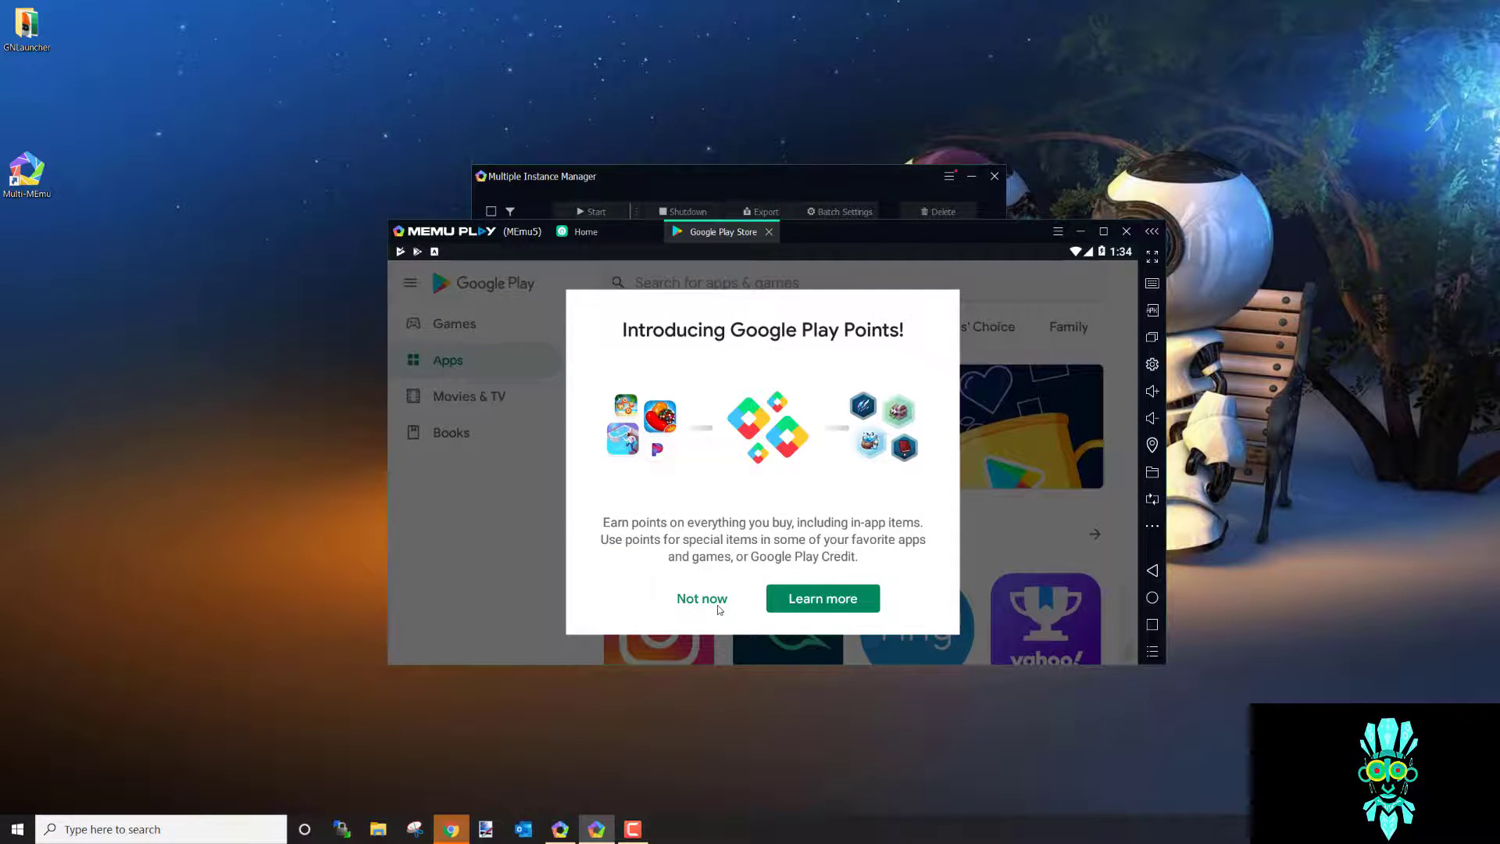
# - Dismiss the Play Points popup and set Play Store auto-update to Don't auto-update apps
pyautogui.click(702, 598)
pyautogui.click(455, 324)
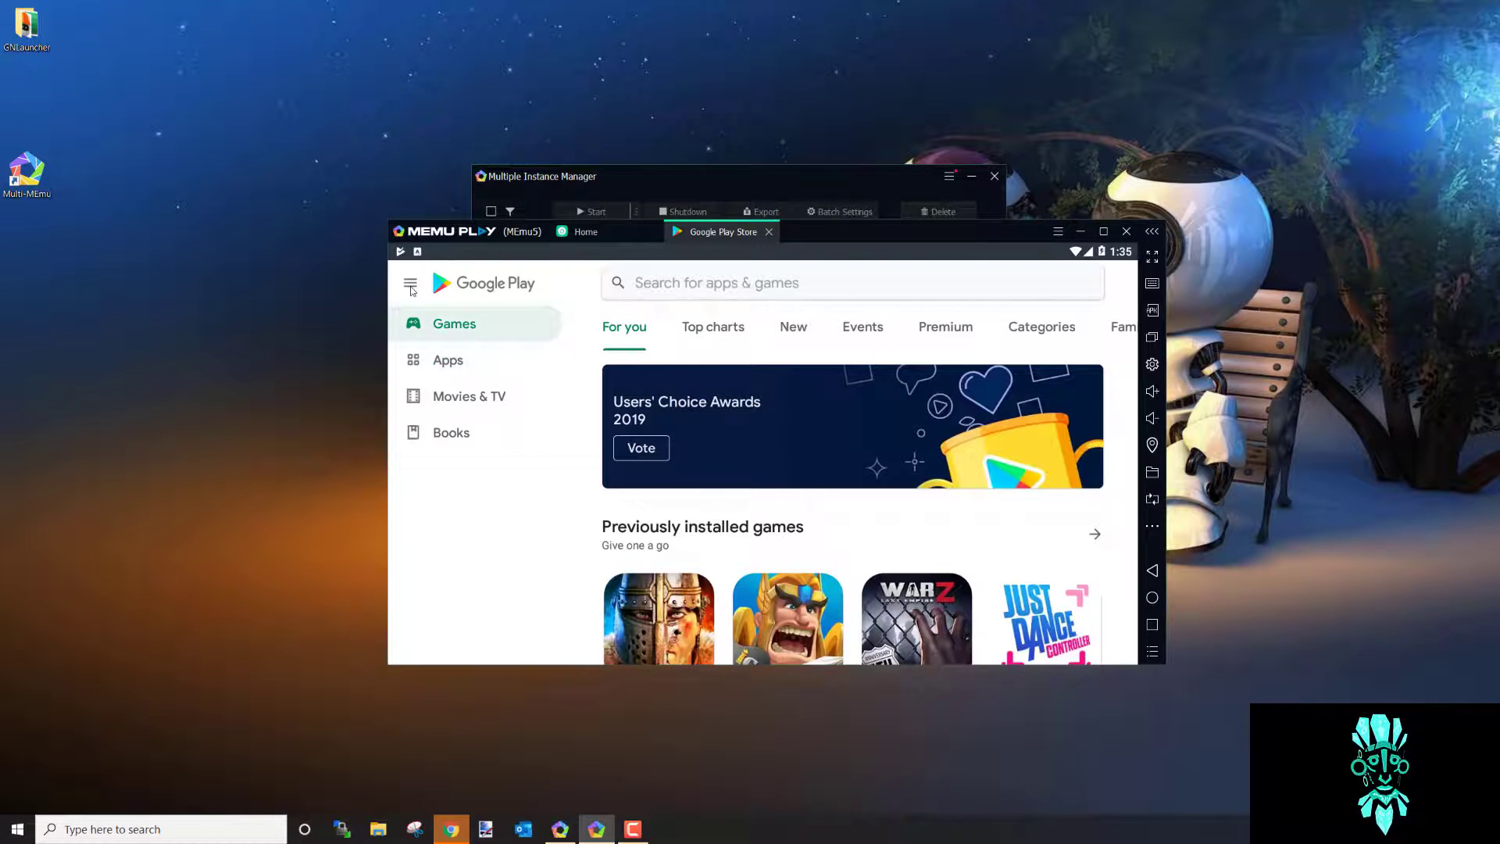
pyautogui.click(410, 287)
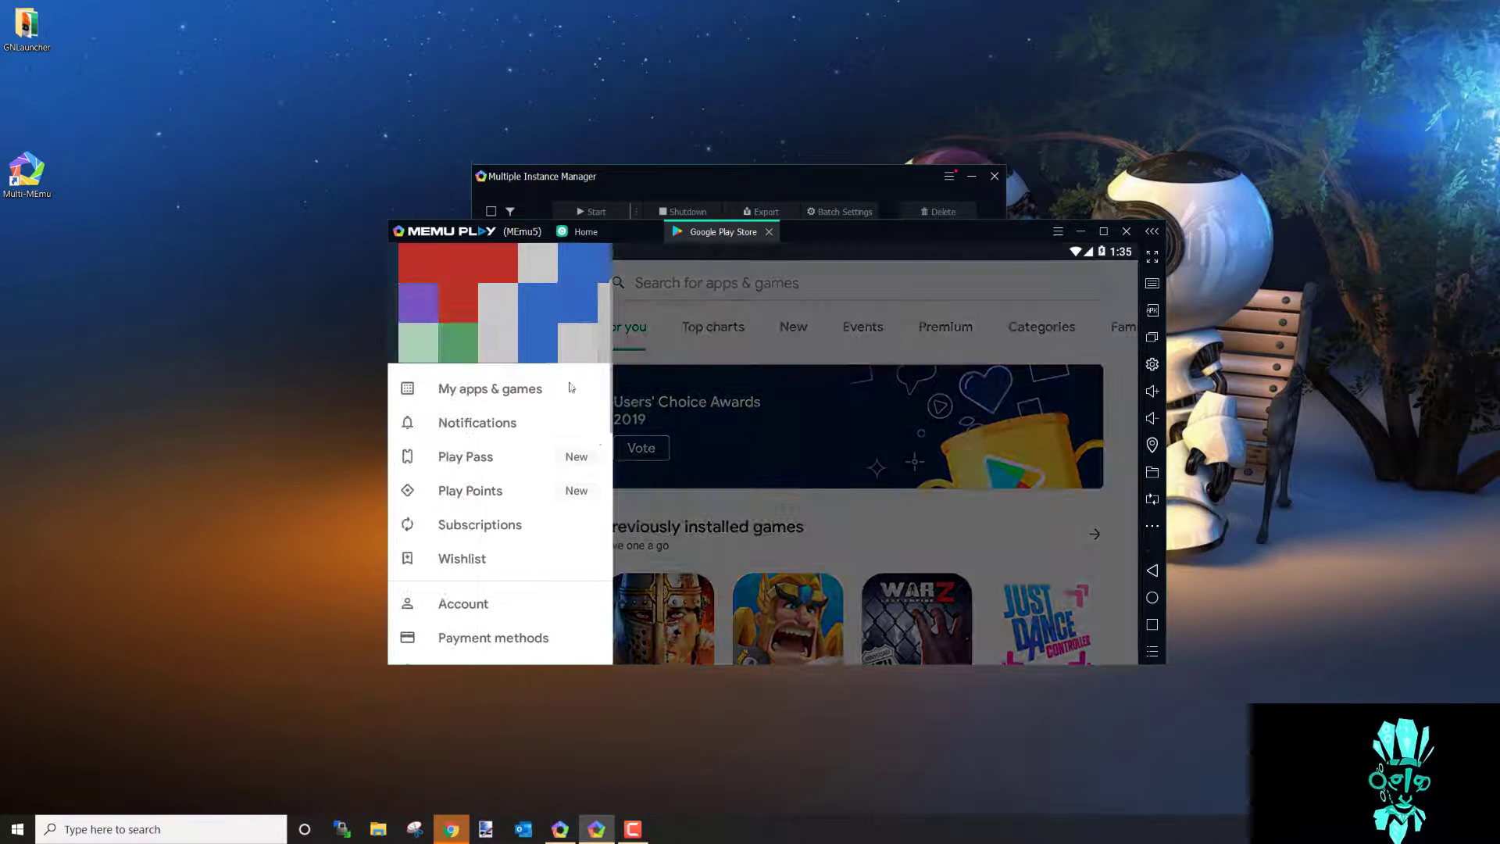
pyautogui.scroll(-4, 571, 389)
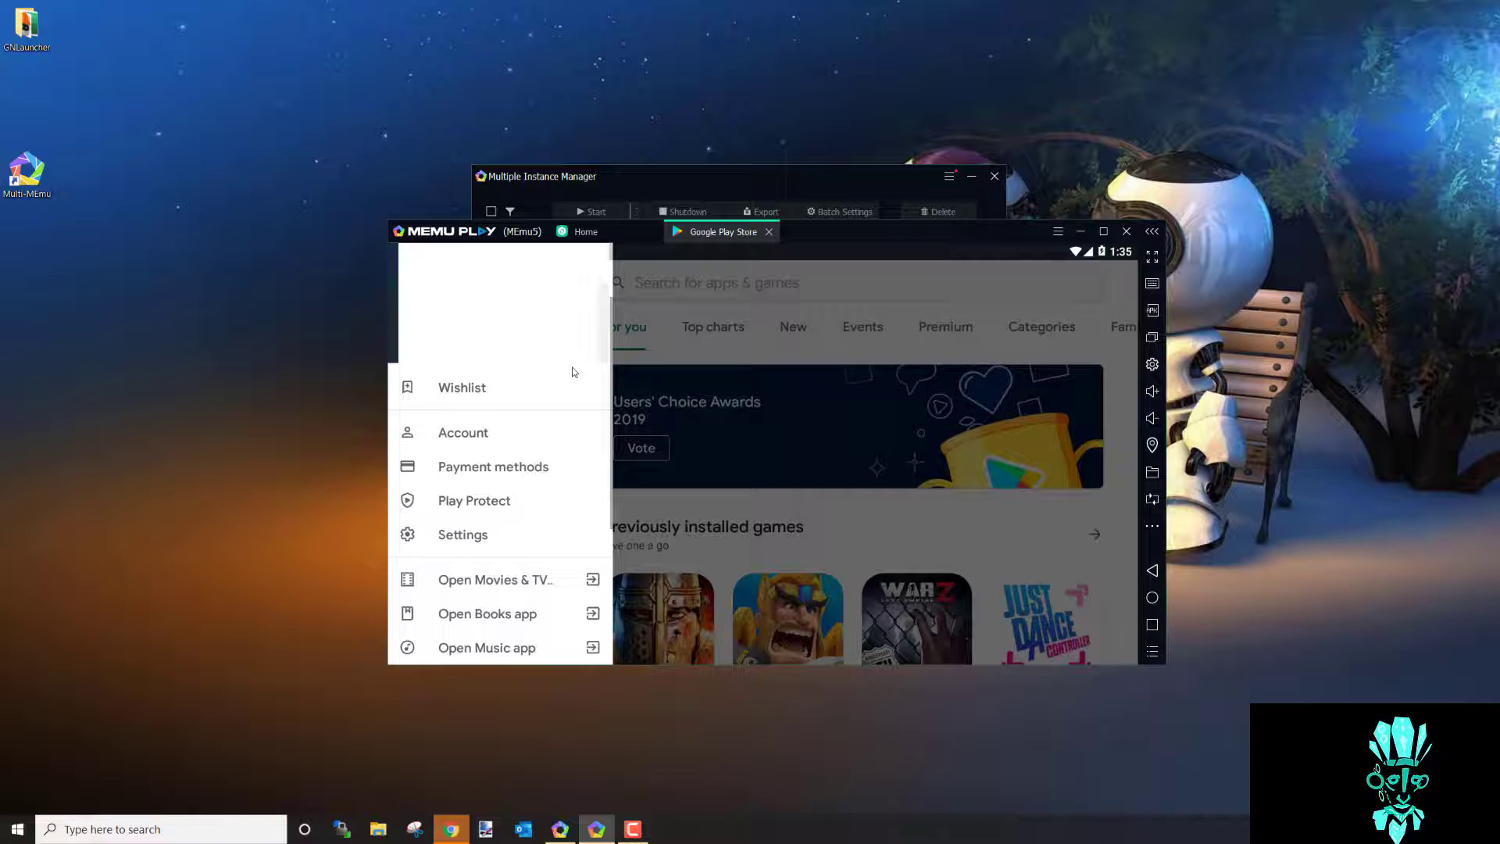
pyautogui.scroll(-2, 573, 372)
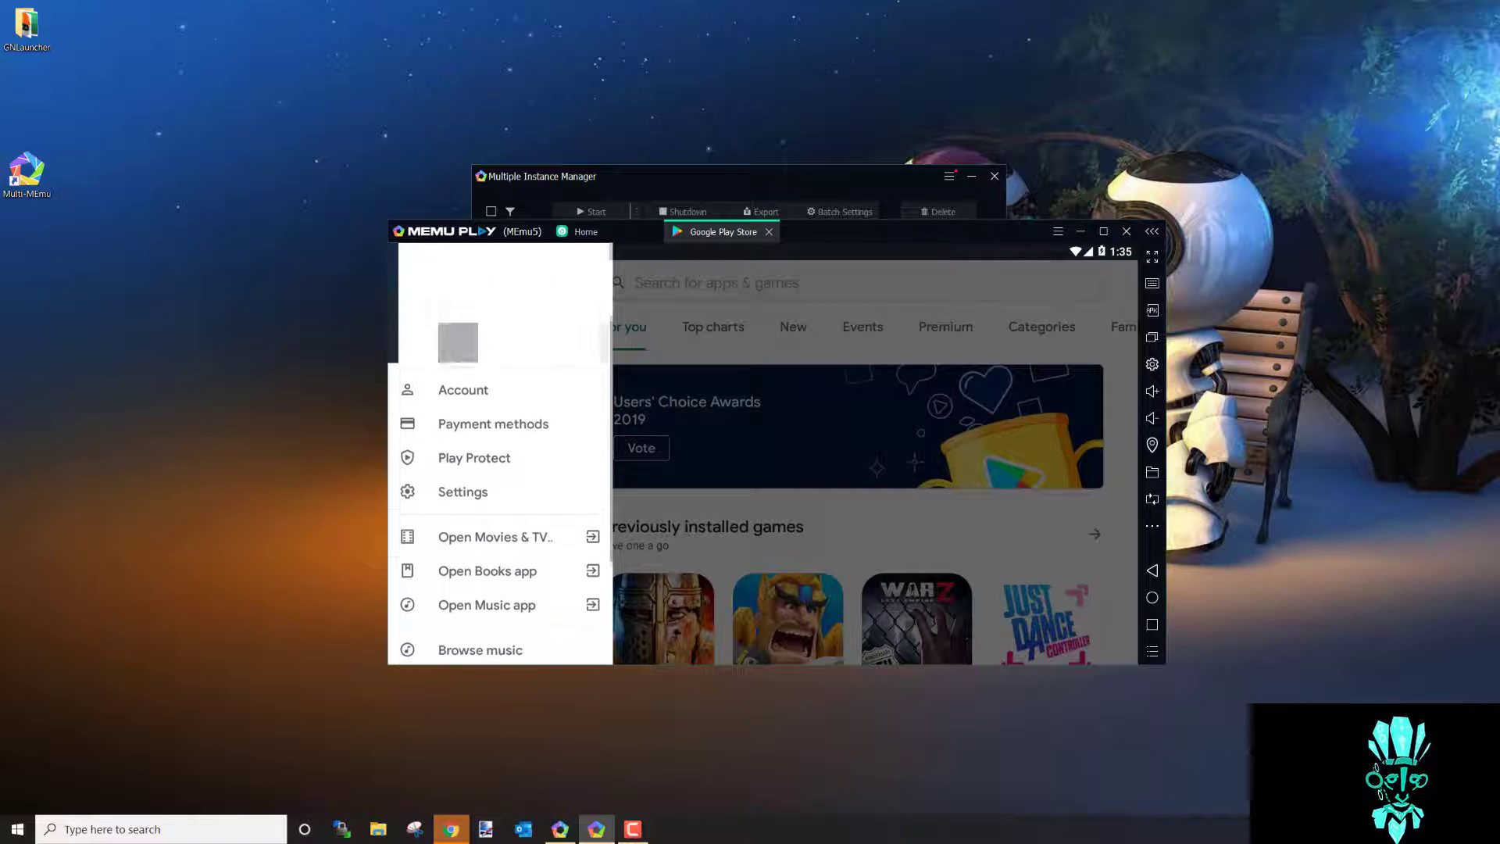
pyautogui.click(463, 486)
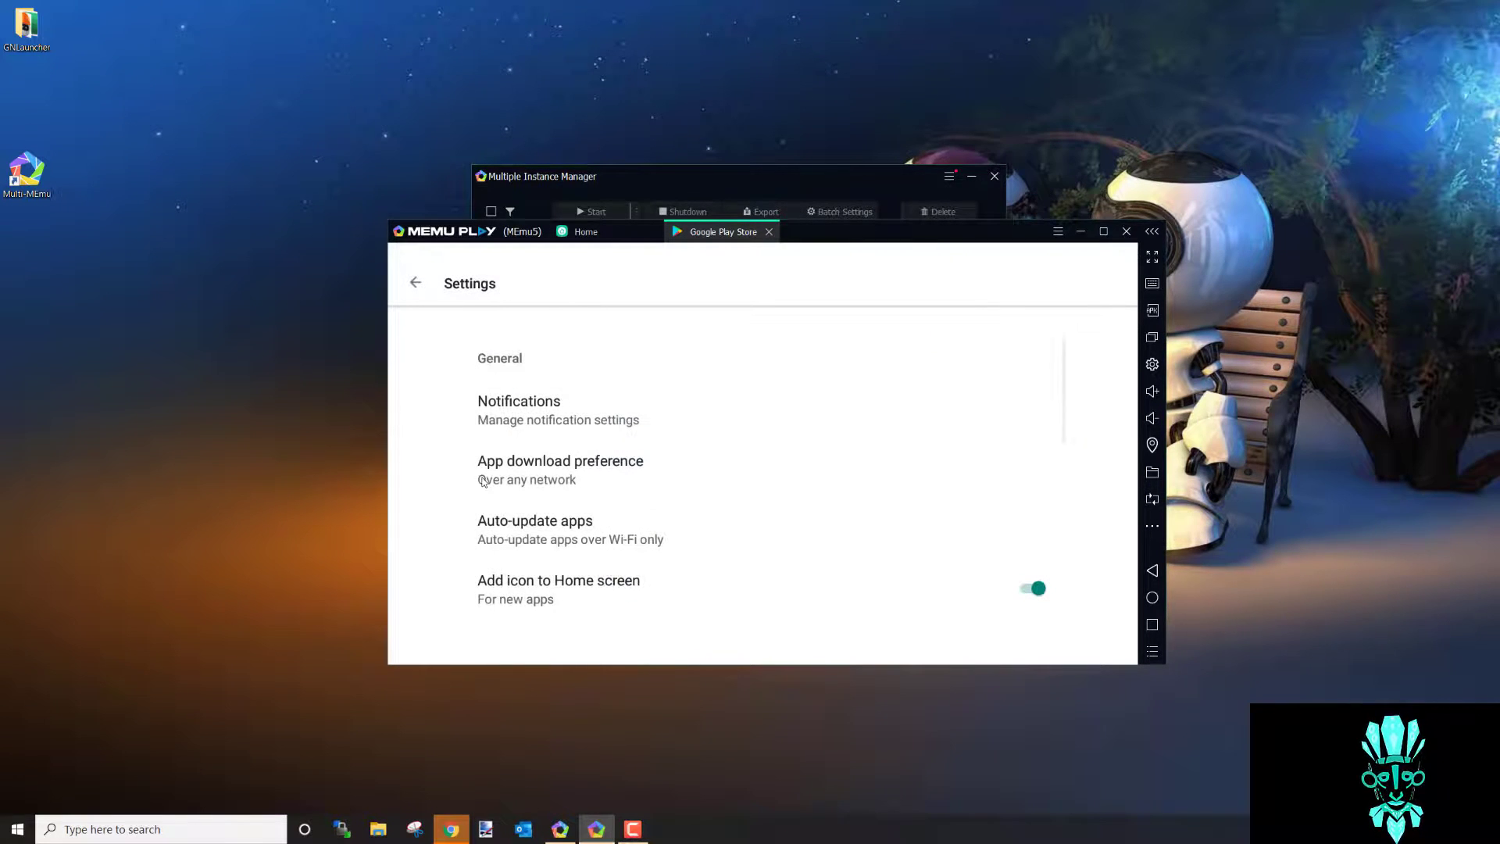
pyautogui.click(559, 529)
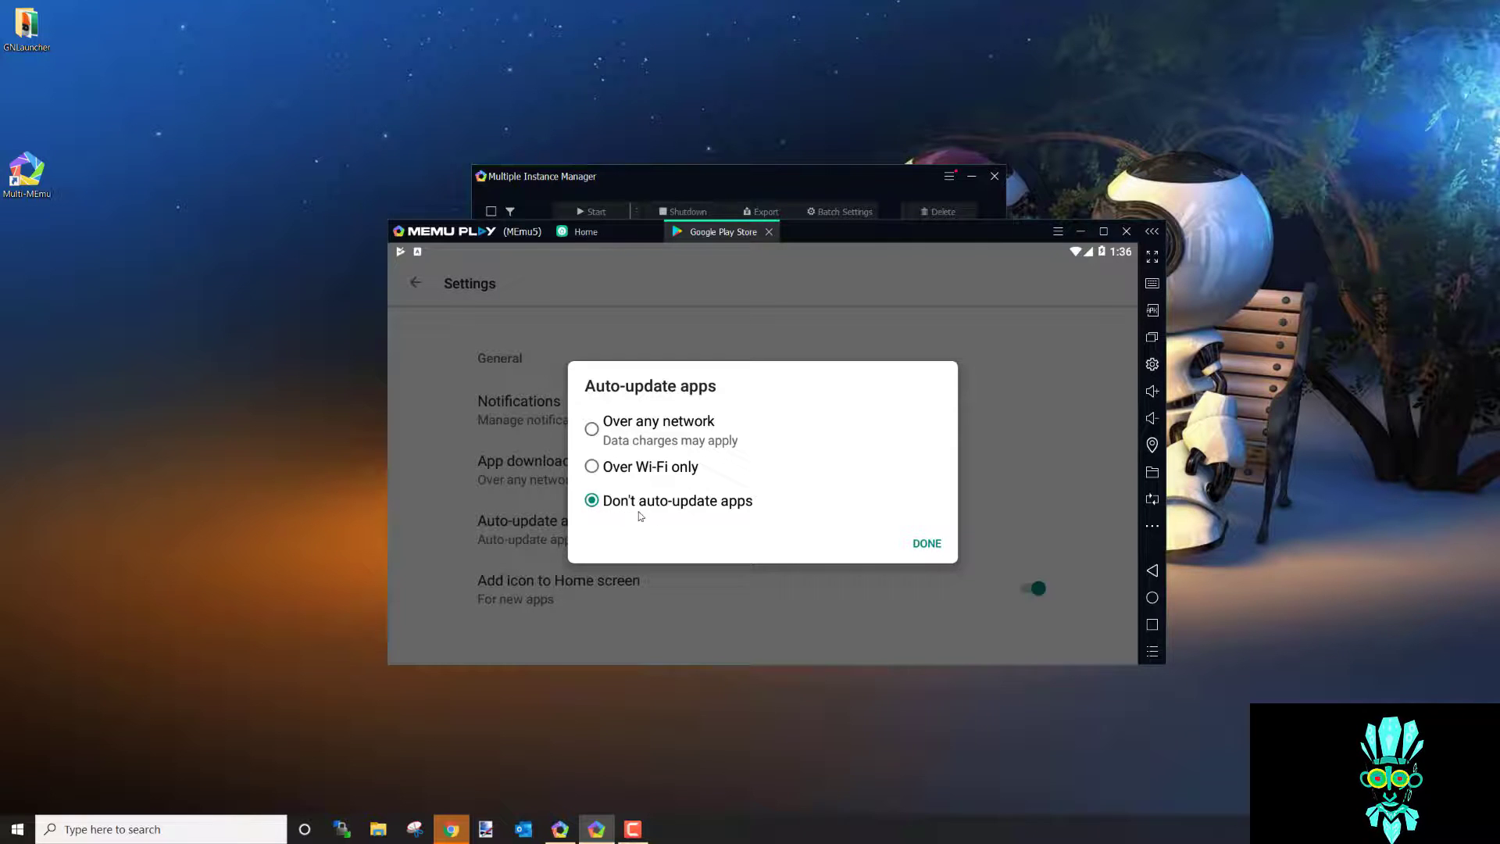
pyautogui.click(934, 545)
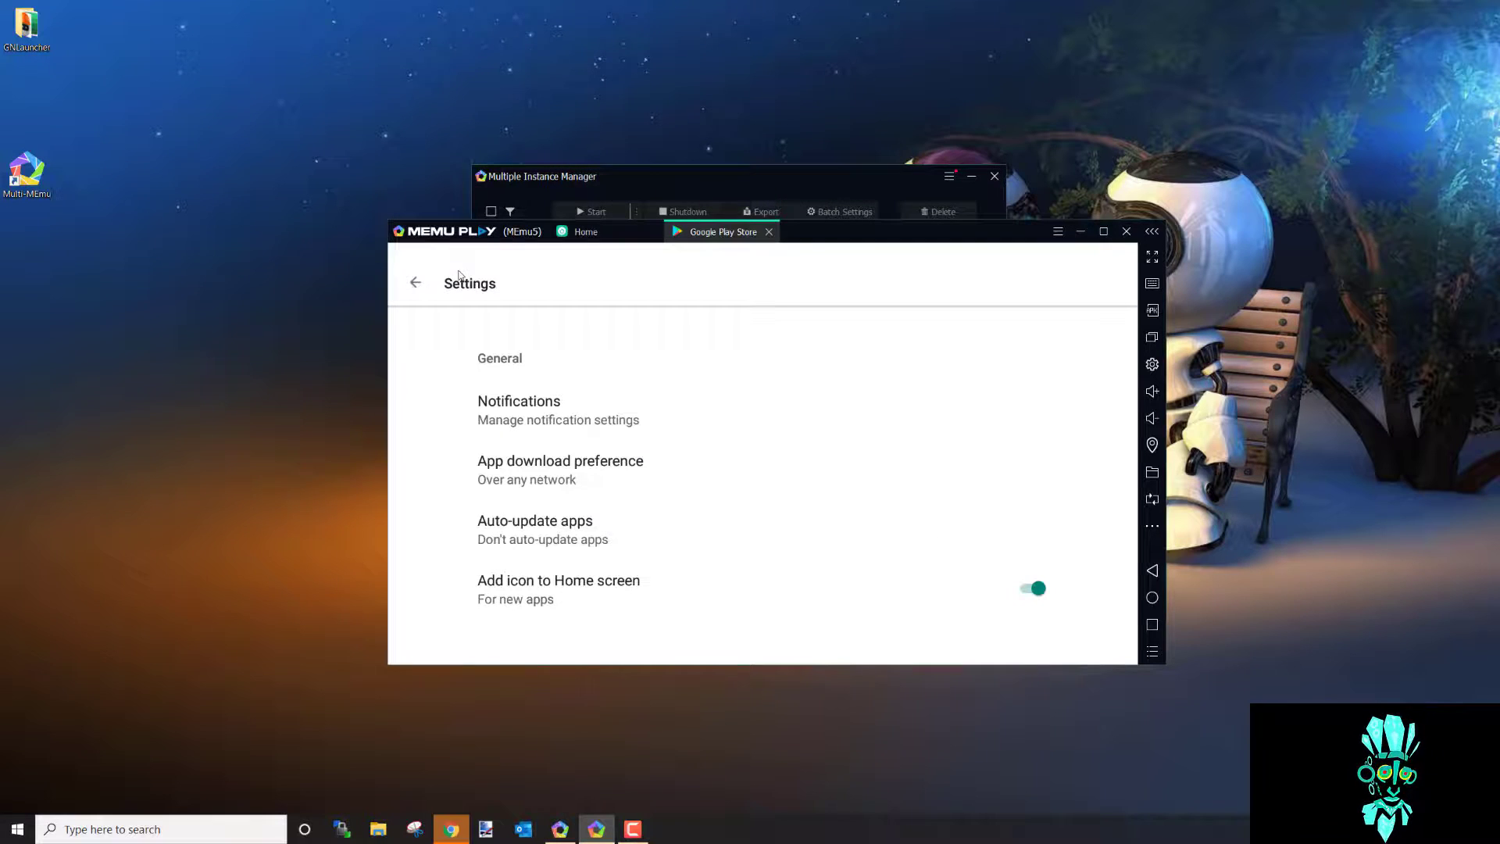
pyautogui.click(415, 283)
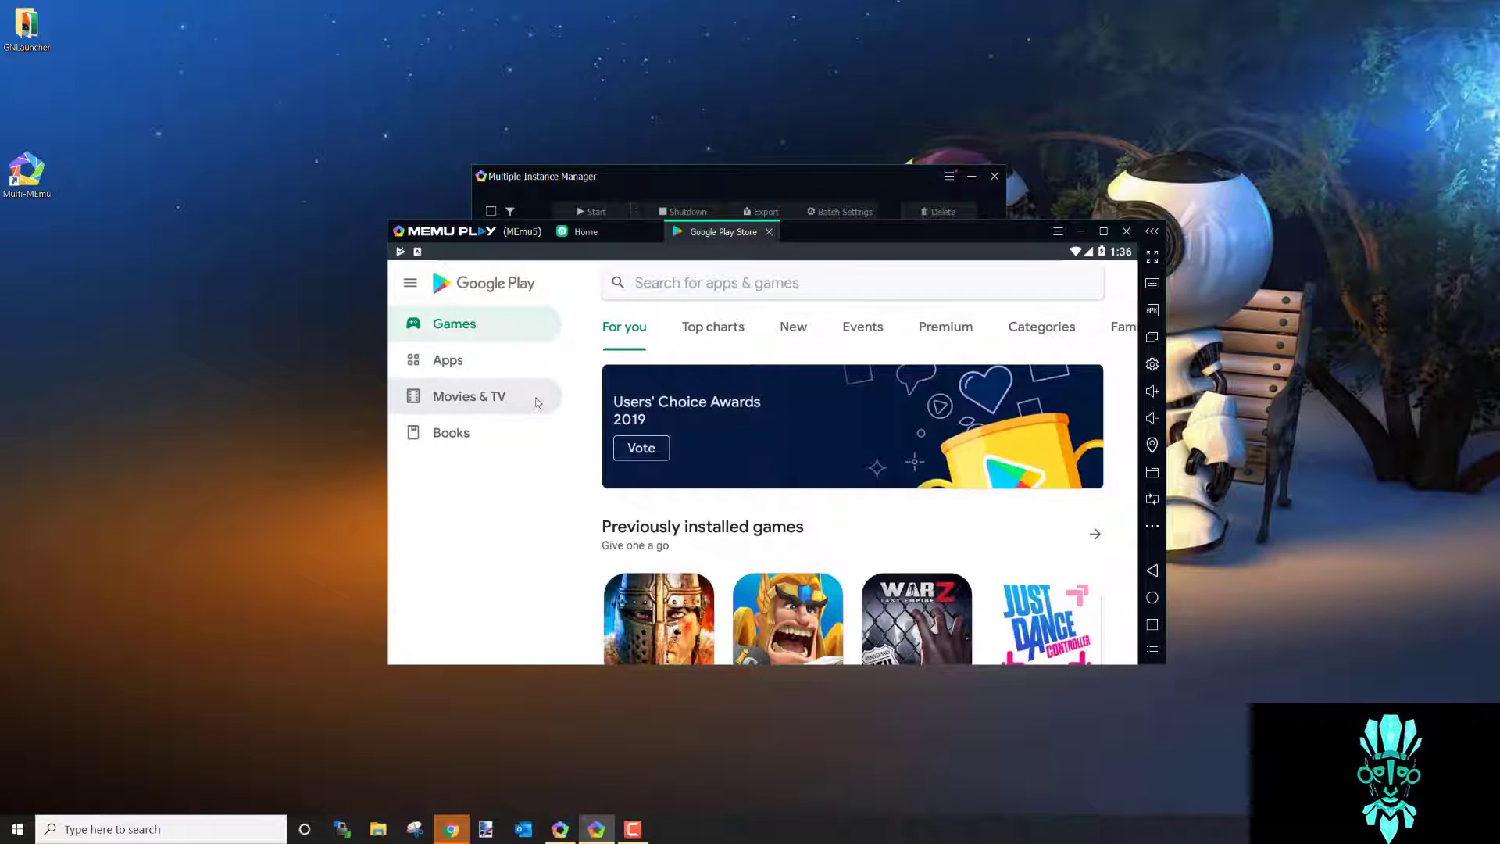
pyautogui.scroll(-1, 703, 470)
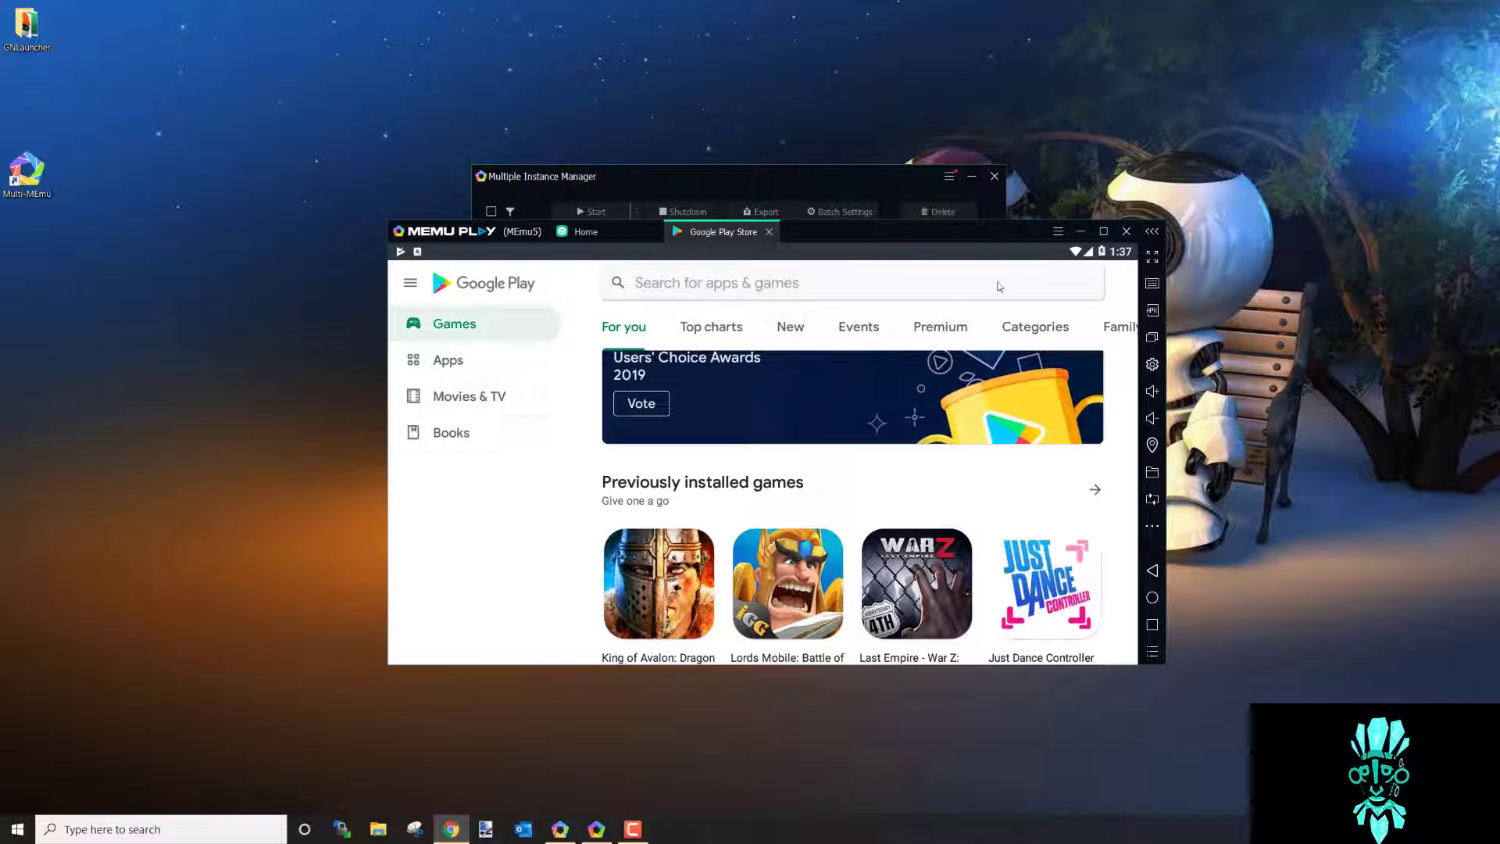
# - Shut down the MEmu5 emulator and close Multiple Instance Manager
pyautogui.click(1125, 232)
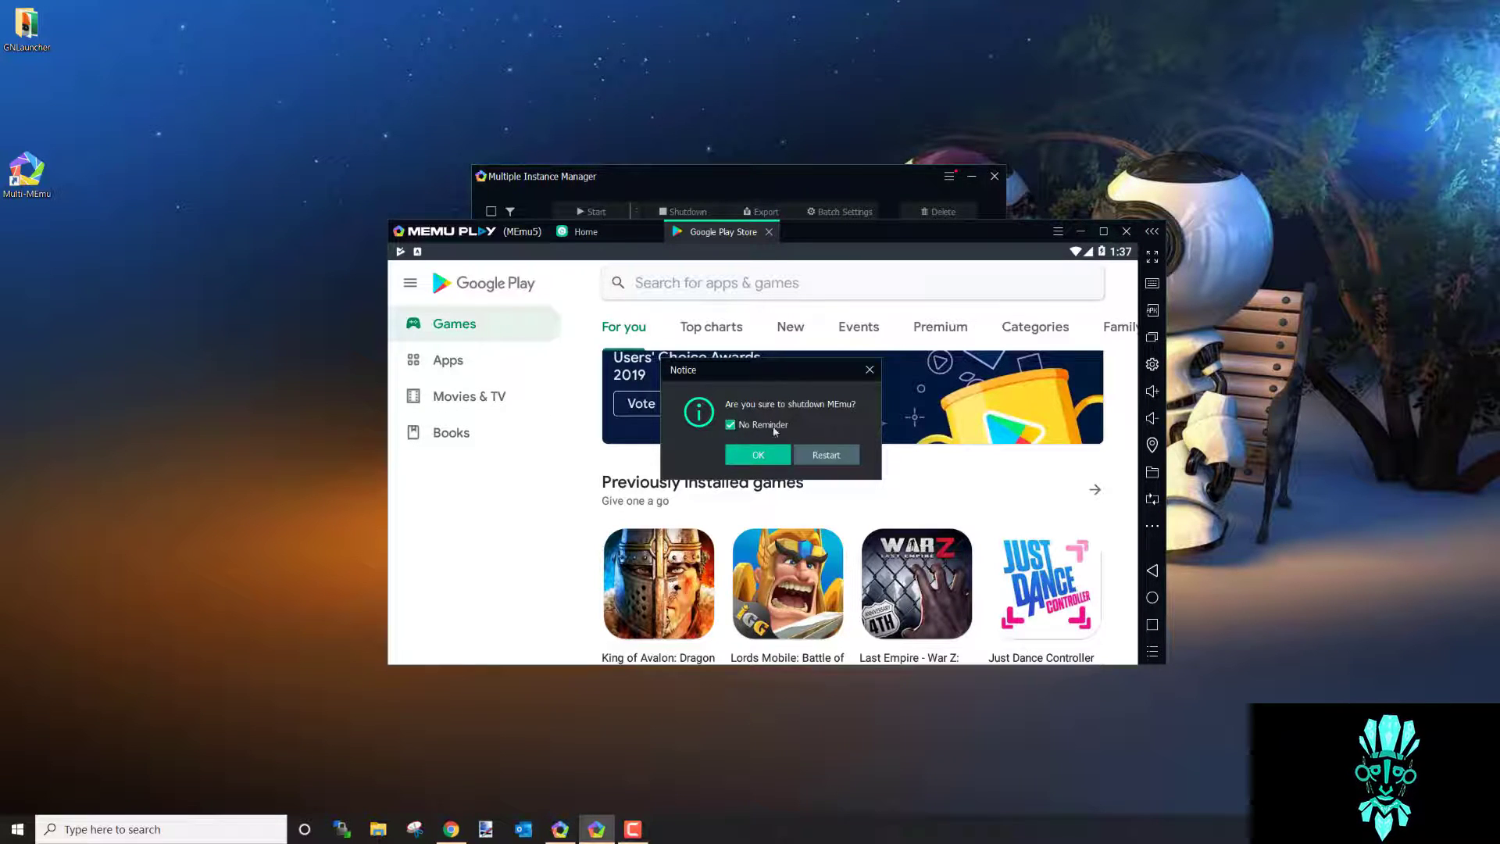
pyautogui.click(757, 454)
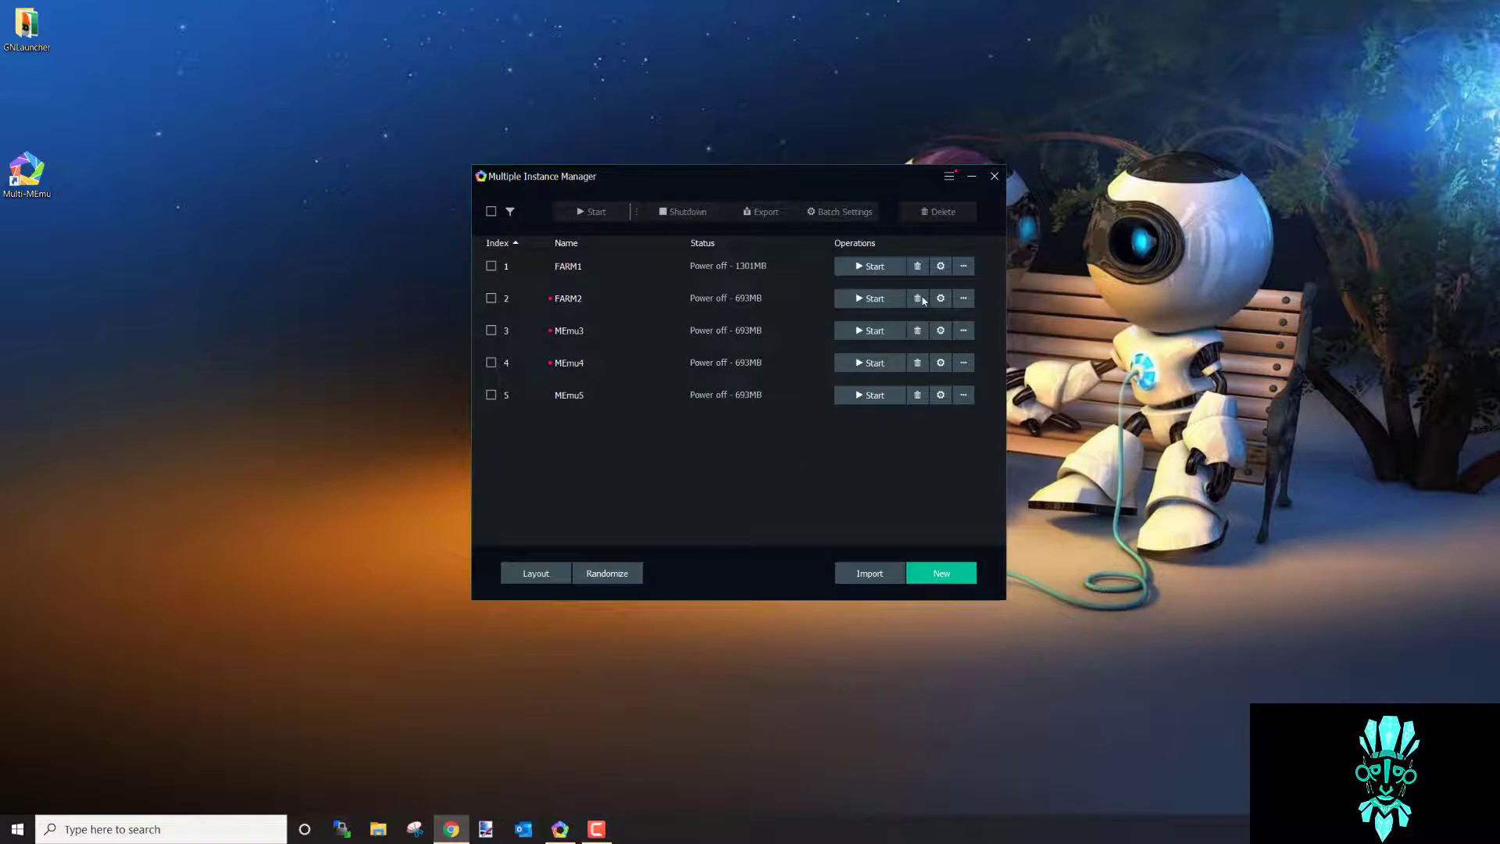
pyautogui.click(997, 178)
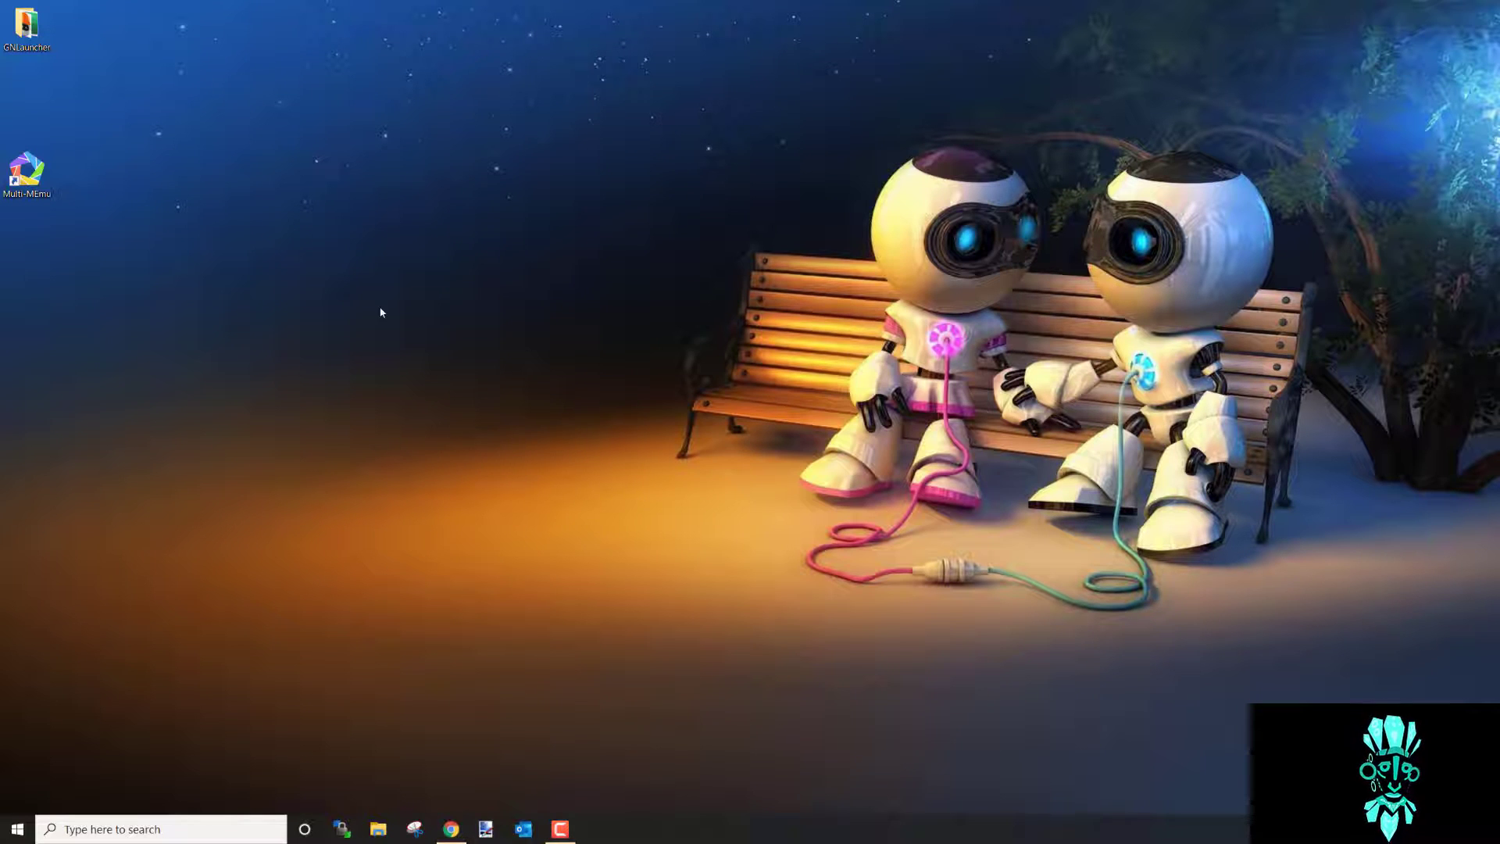
# - Open the GNLauncher desktop folder and run GNLauncher.exe as administrator
pyautogui.moveTo(26, 25); pyautogui.dragTo(26, 99)
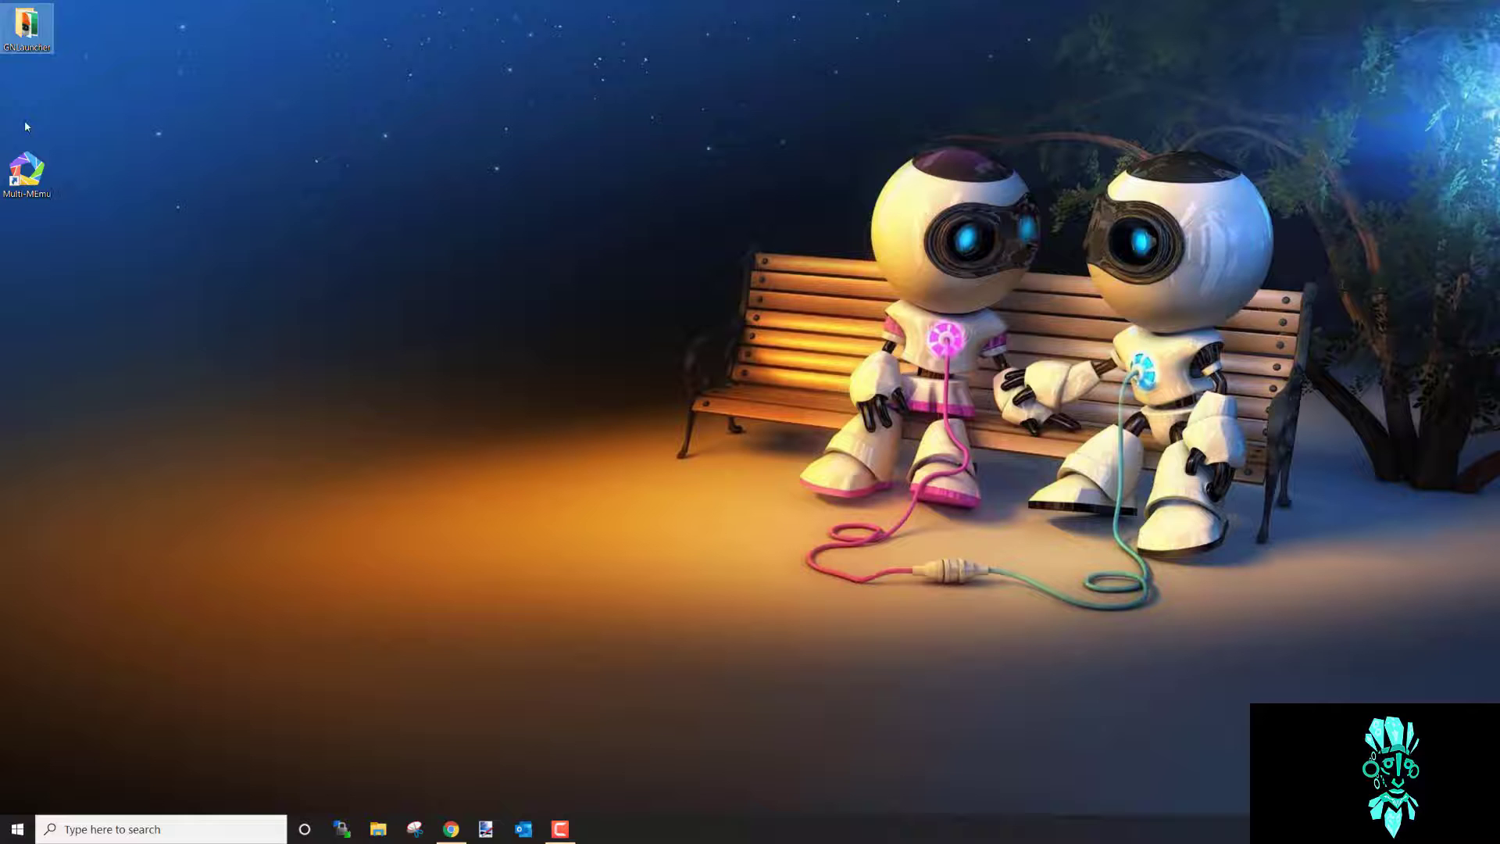
pyautogui.doubleClick(25, 98)
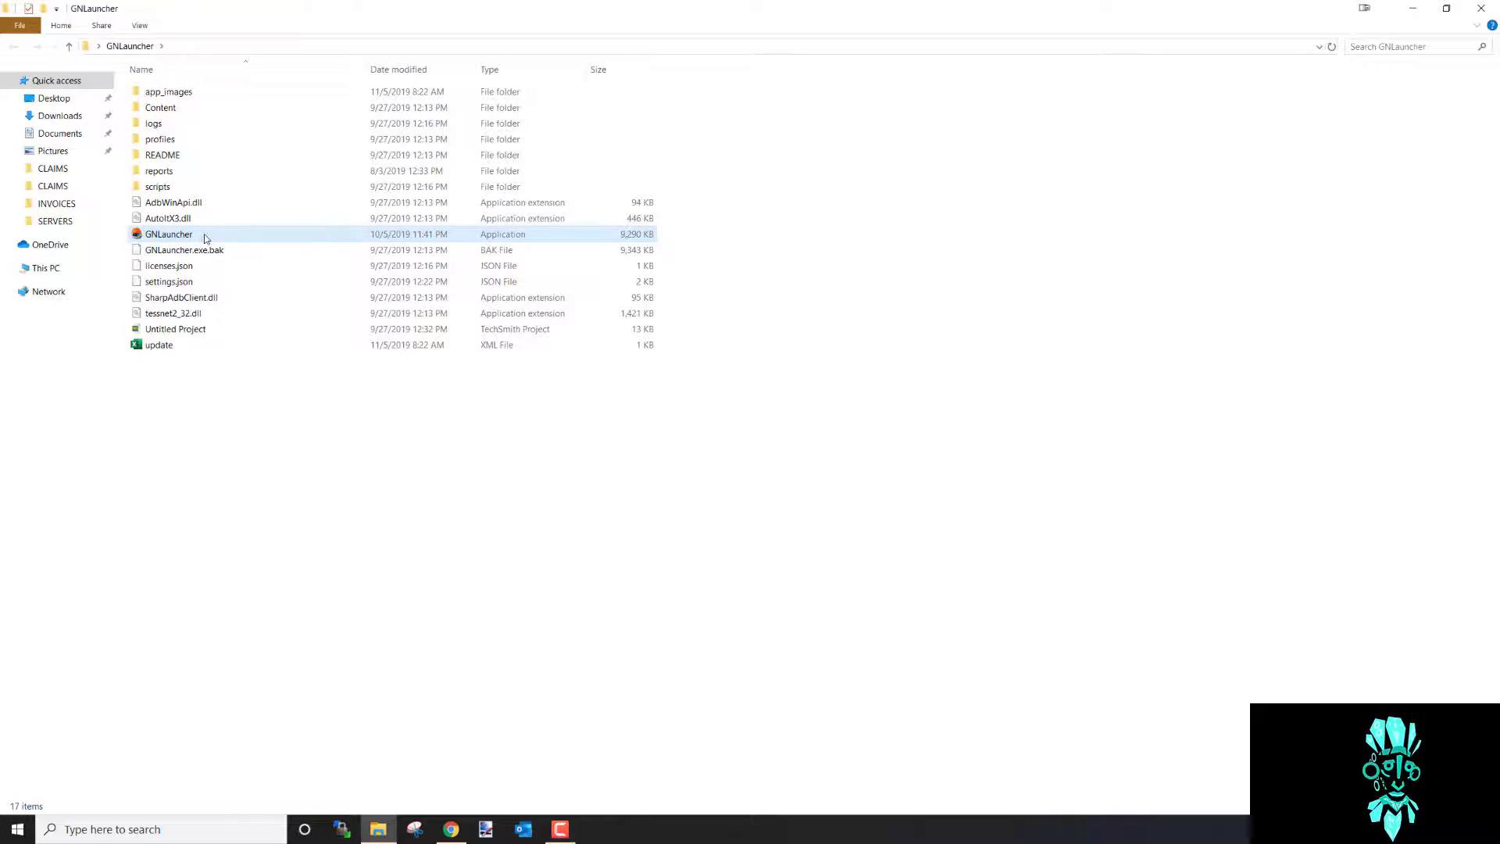
pyautogui.rightClick(204, 238)
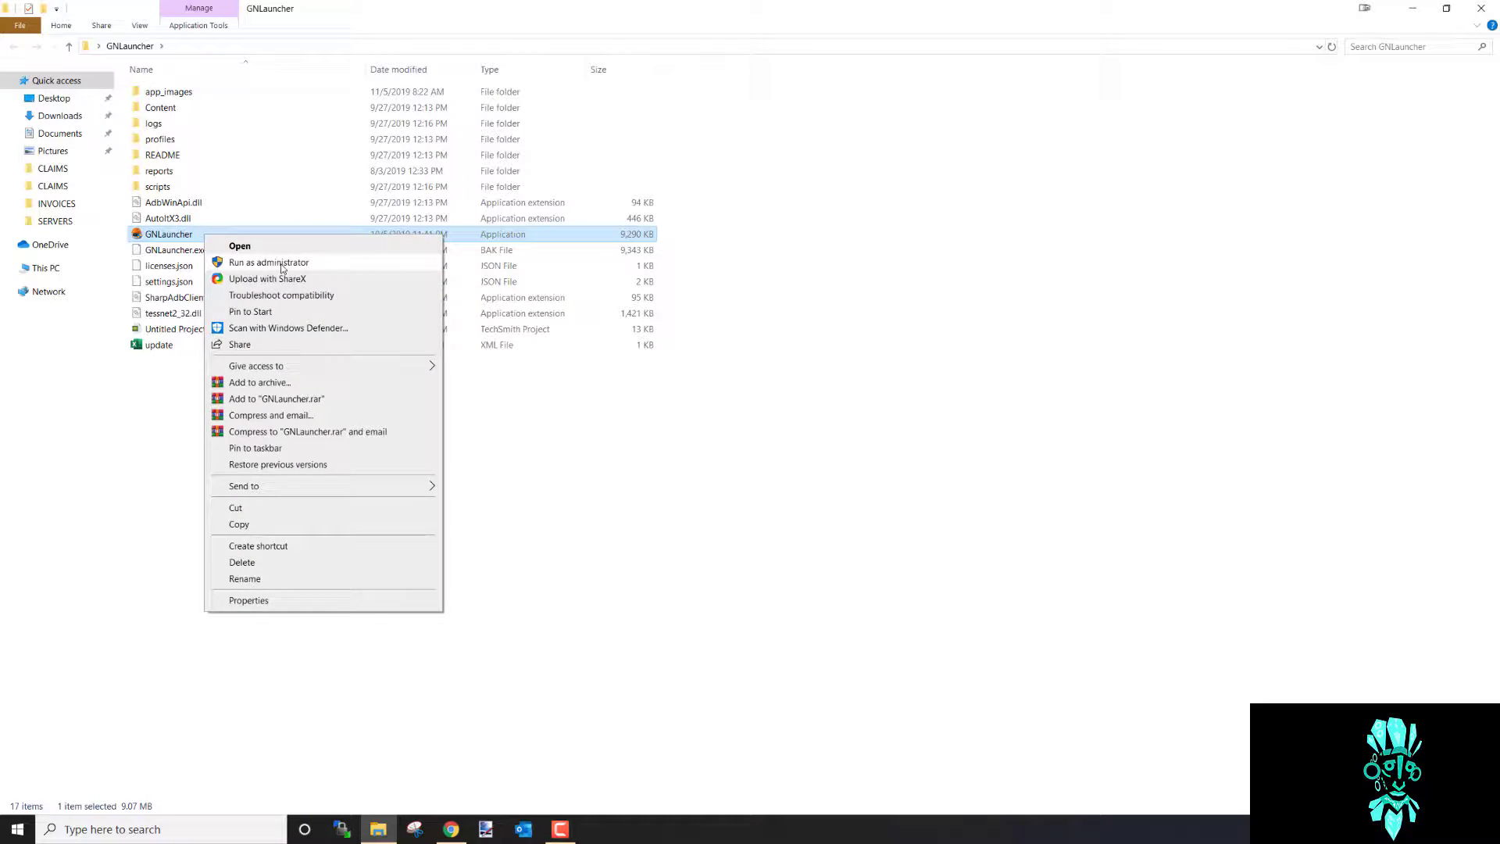
pyautogui.click(282, 264)
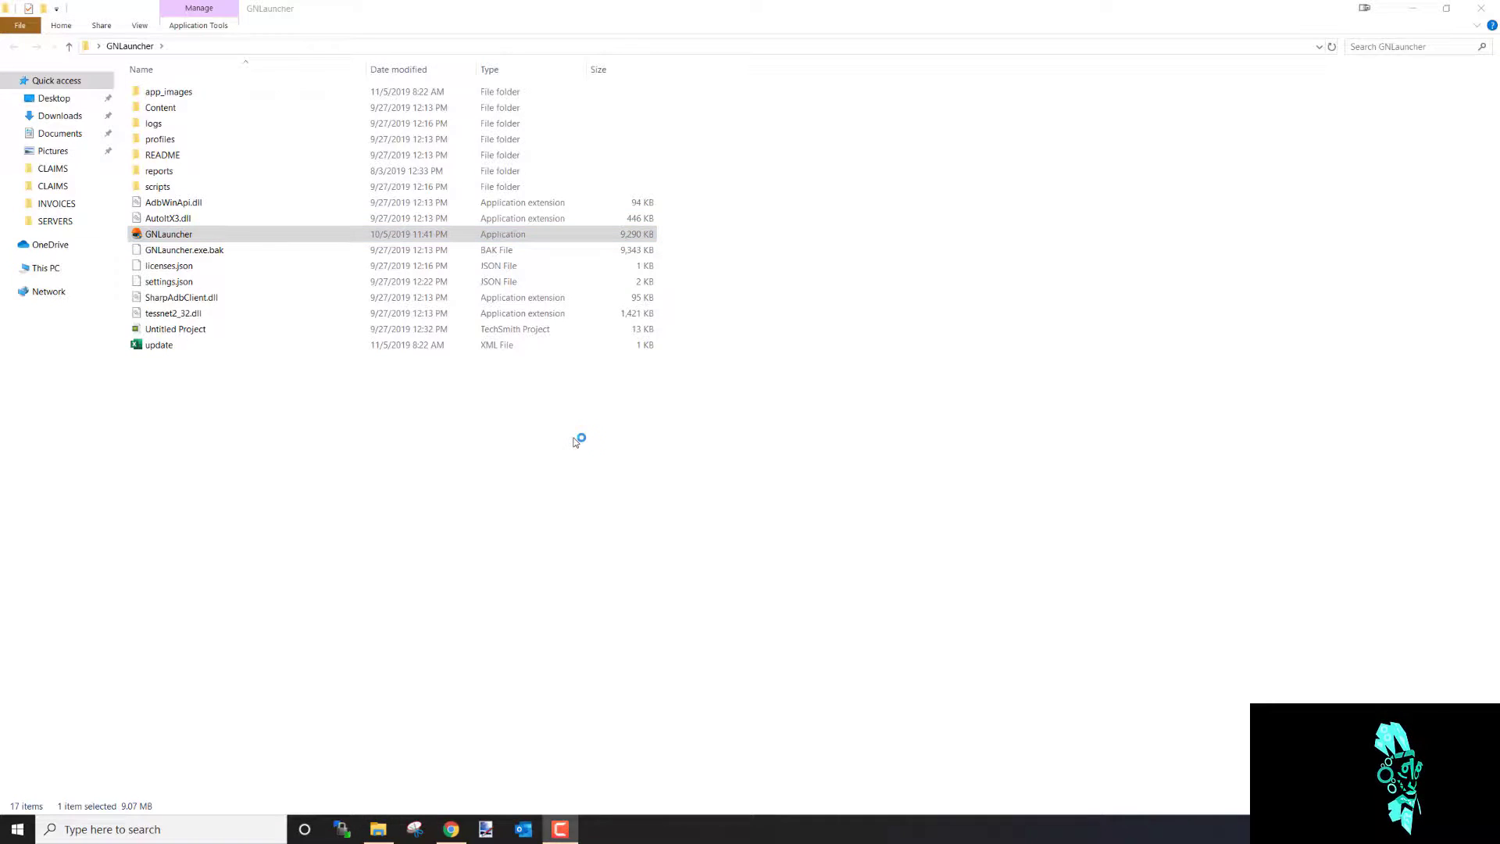
# - Close the GNLauncher folder, open LordsBot from the launcher, and activate its free trial
pyautogui.click(1479, 10)
pyautogui.moveTo(355, 17); pyautogui.dragTo(514, 165)
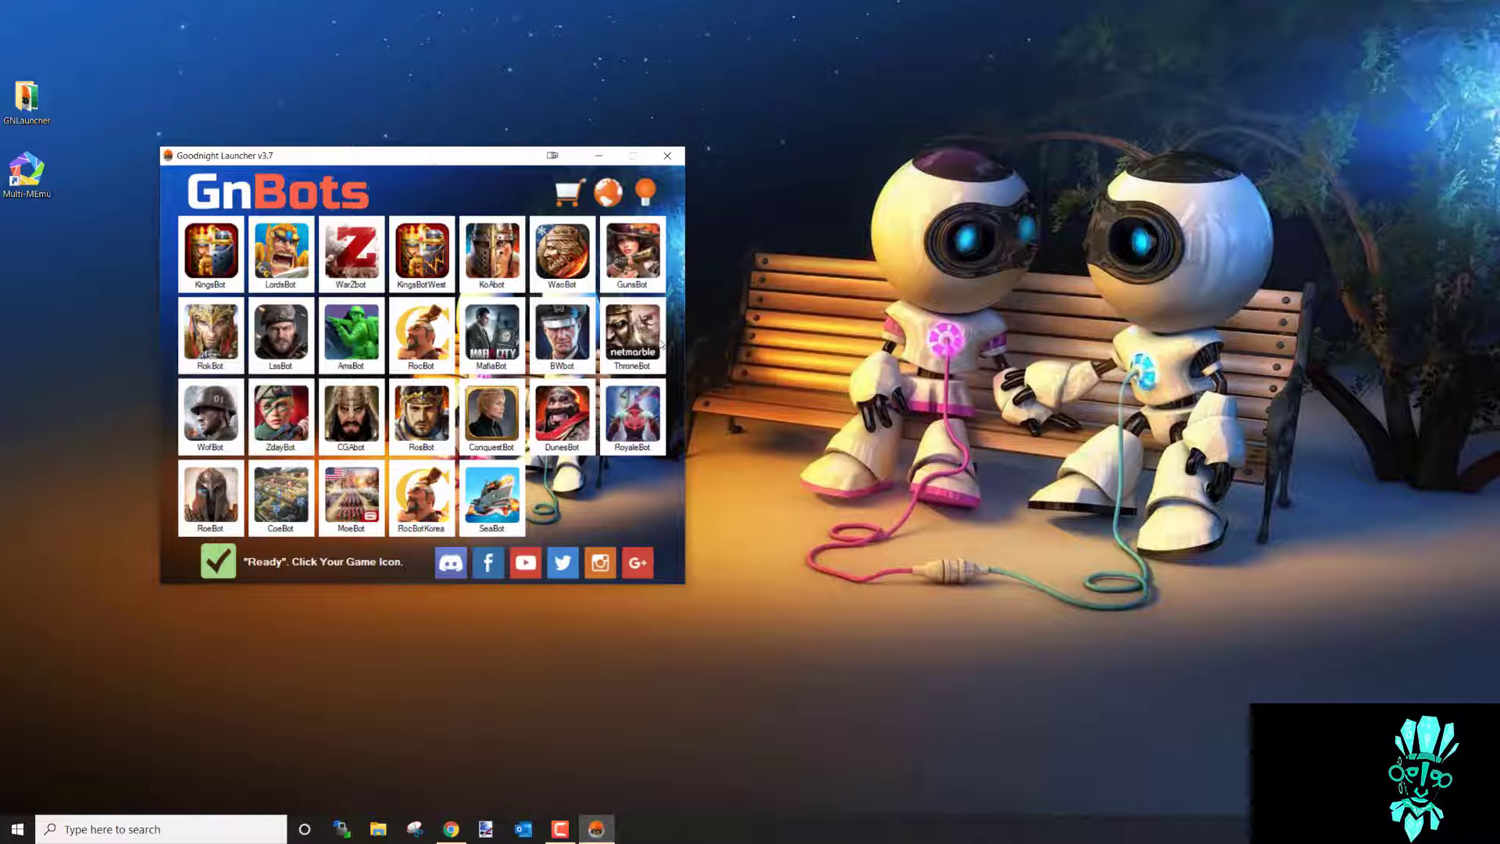
pyautogui.click(282, 263)
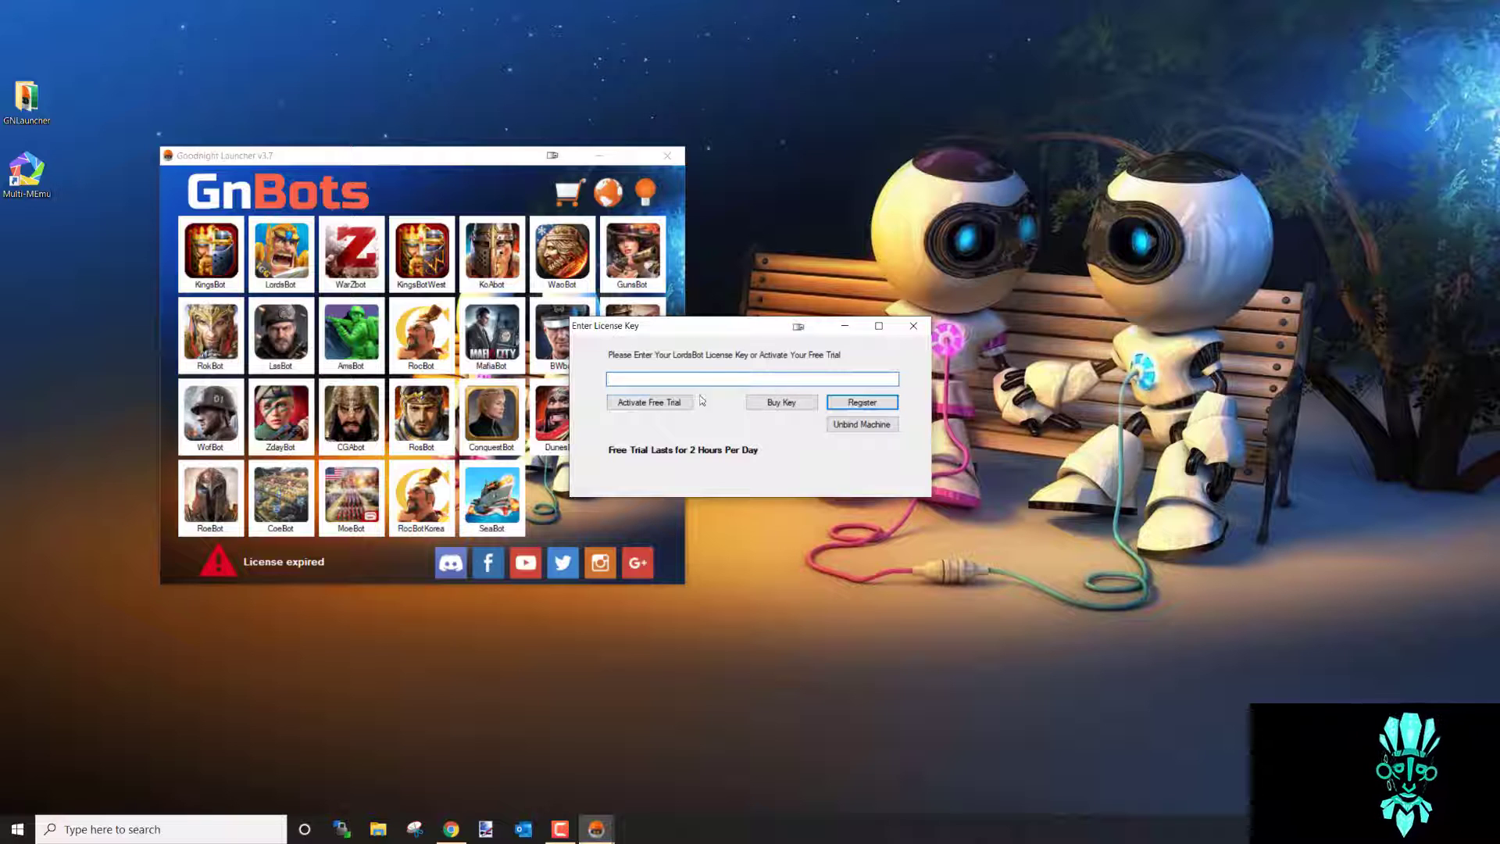
pyautogui.click(650, 402)
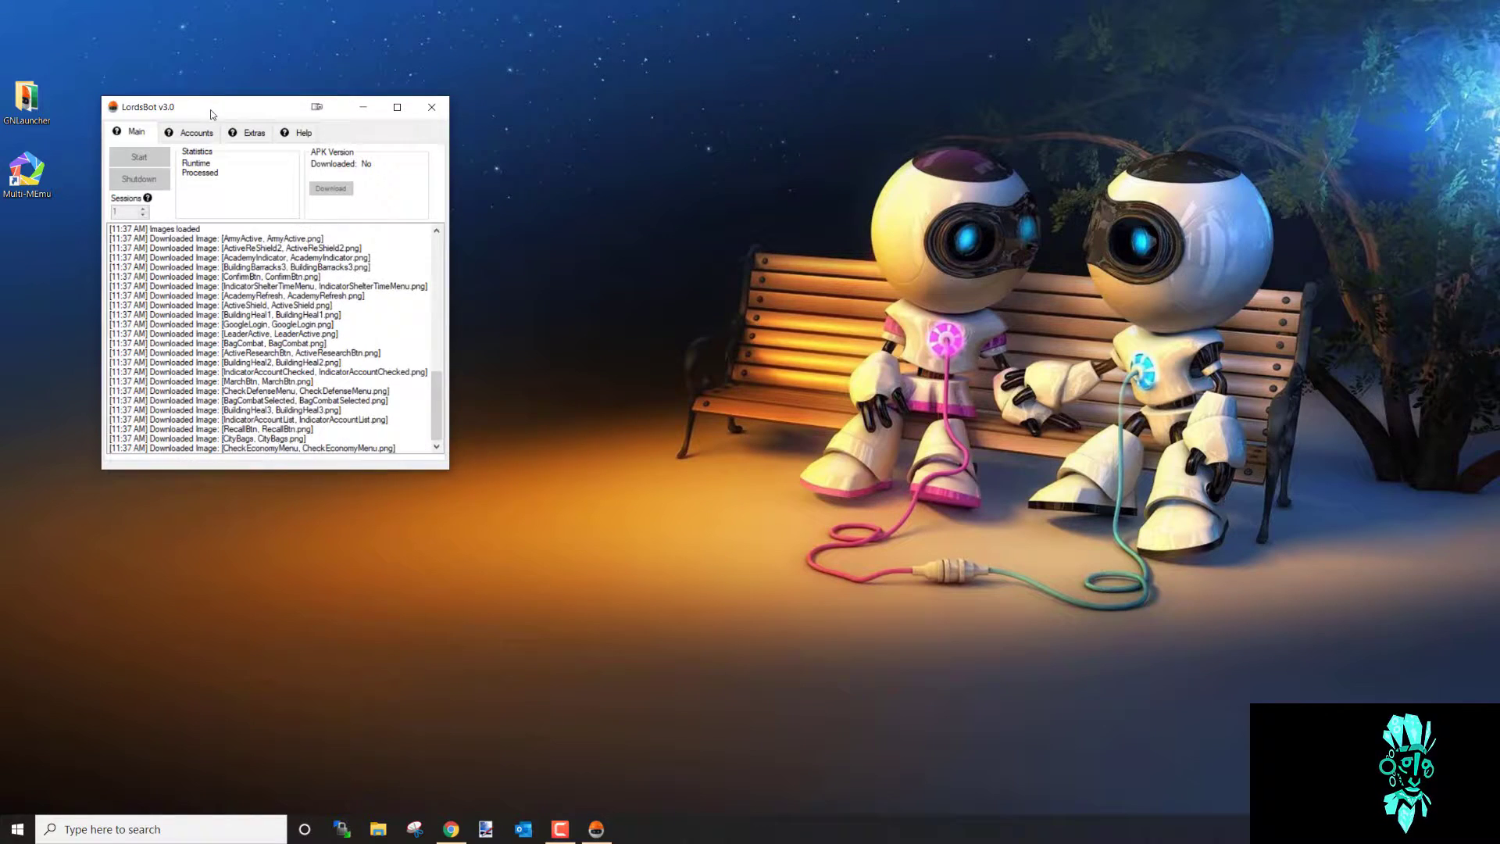
# - Move the LordsBot window into view while its log runs to Check Done
pyautogui.moveTo(231, 108)
pyautogui.mouseDown()
pyautogui.moveTo(322, 140)
pyautogui.moveTo(341, 116)
pyautogui.mouseUp()
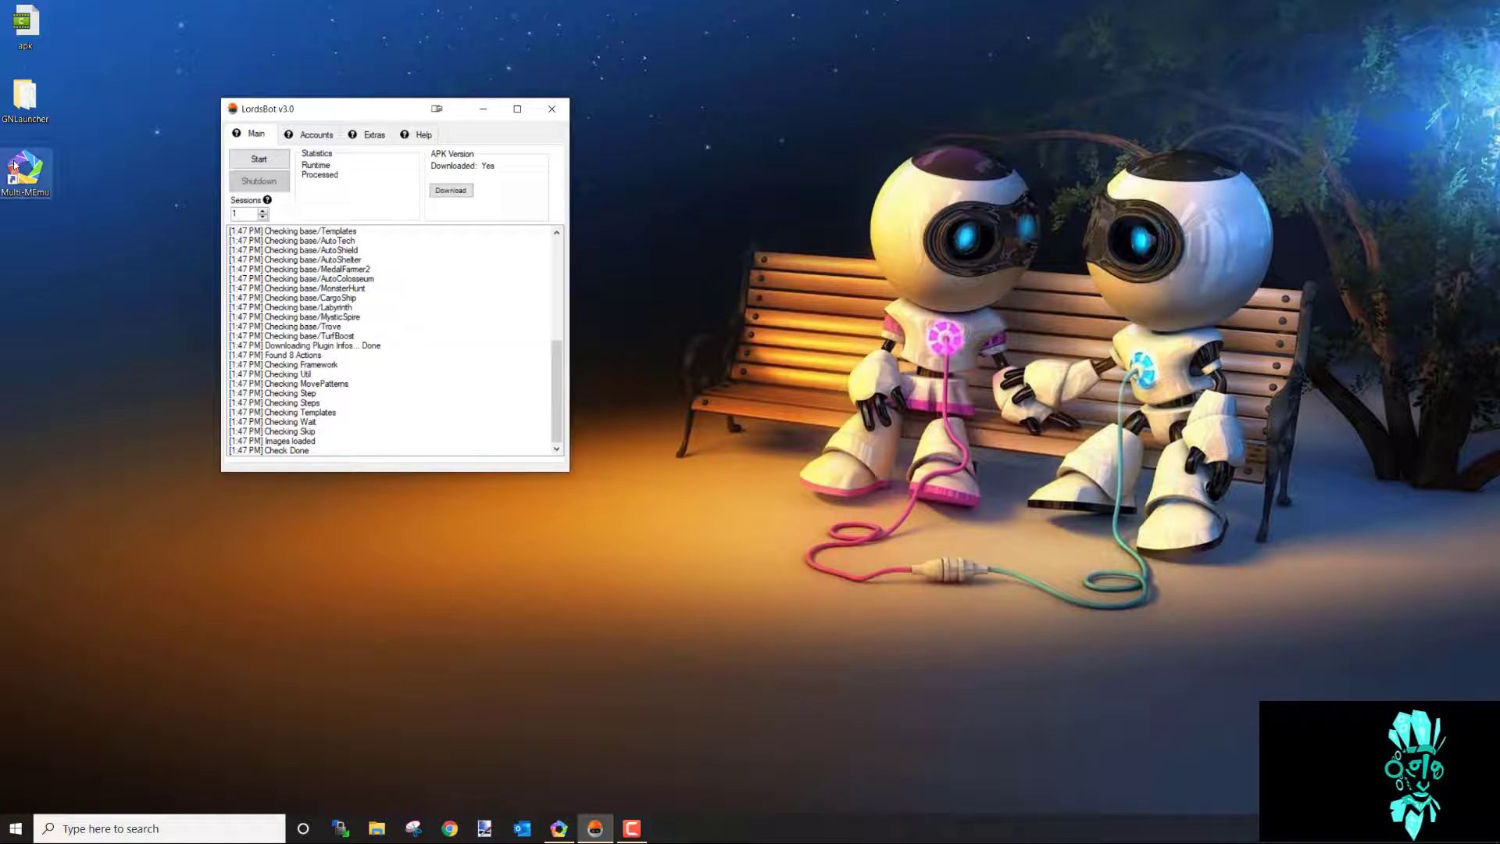
# - Delete the FARM1, MEmu3, FARM2 and MEmu4 instances from the instance manager
pyautogui.click(559, 829)
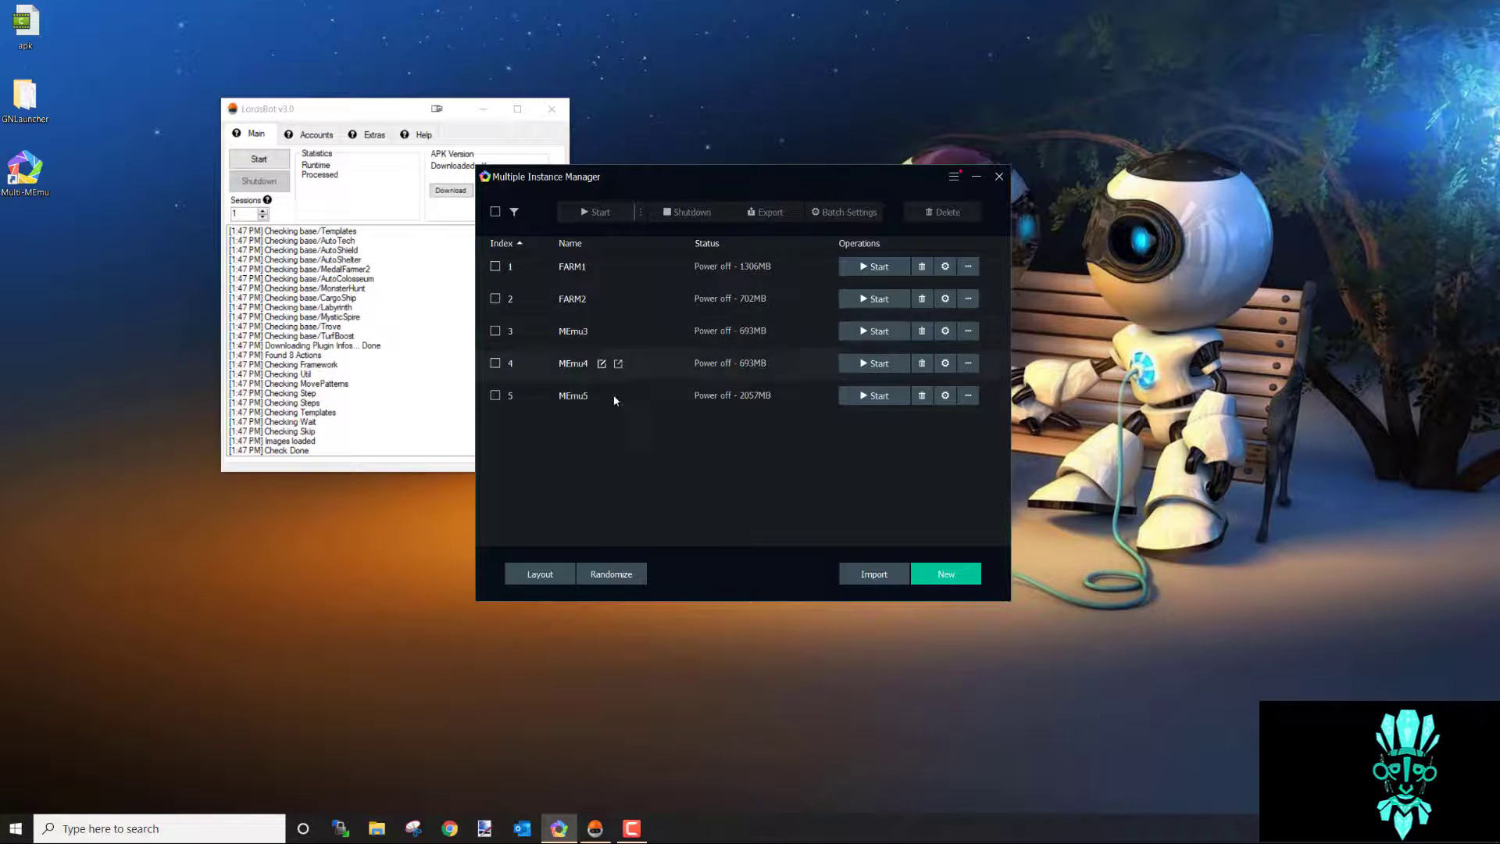
pyautogui.click(922, 266)
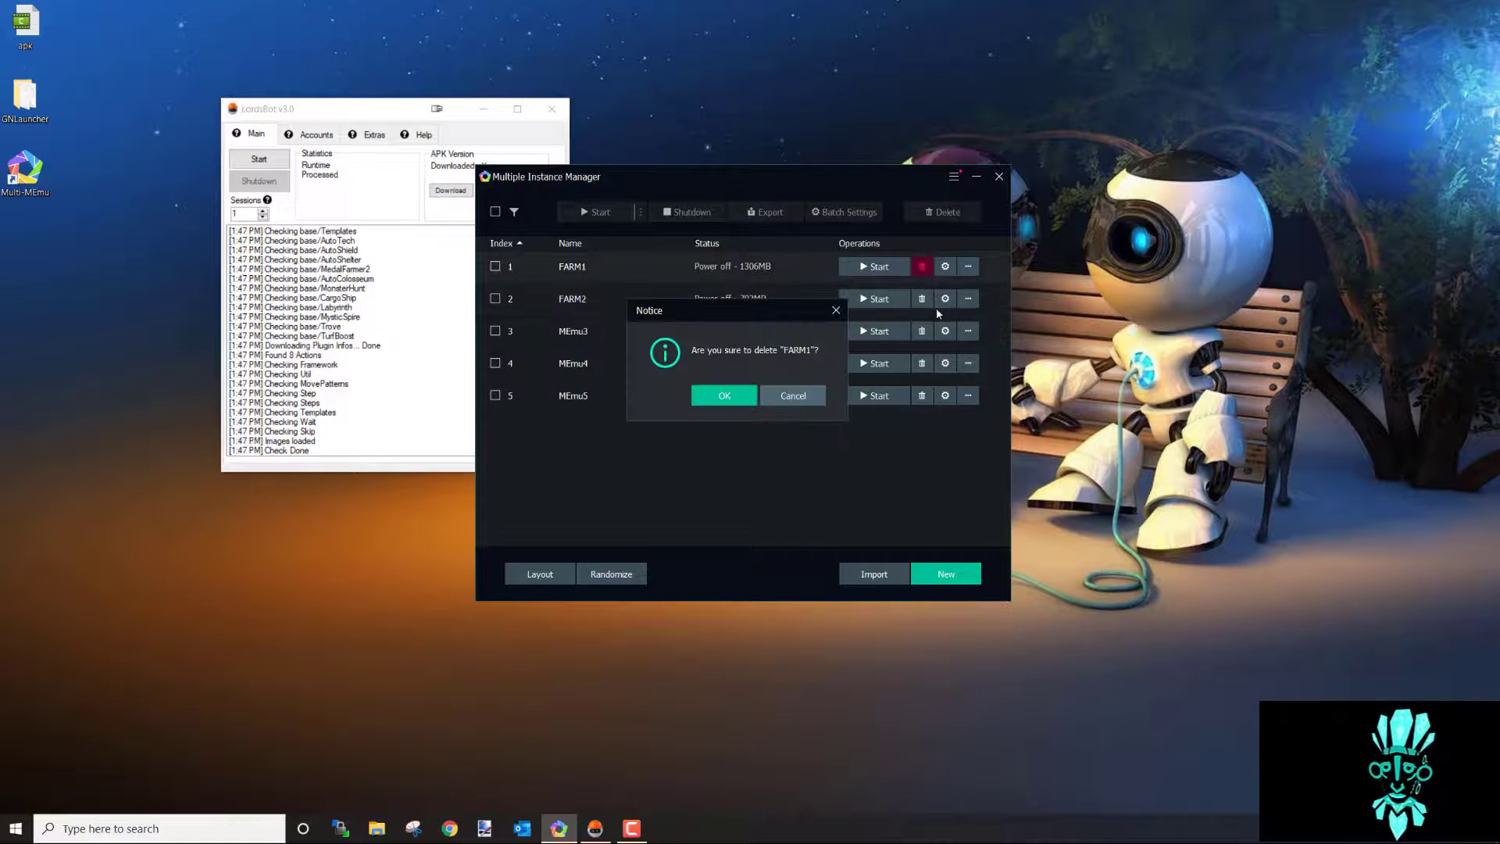
pyautogui.click(721, 397)
pyautogui.click(921, 301)
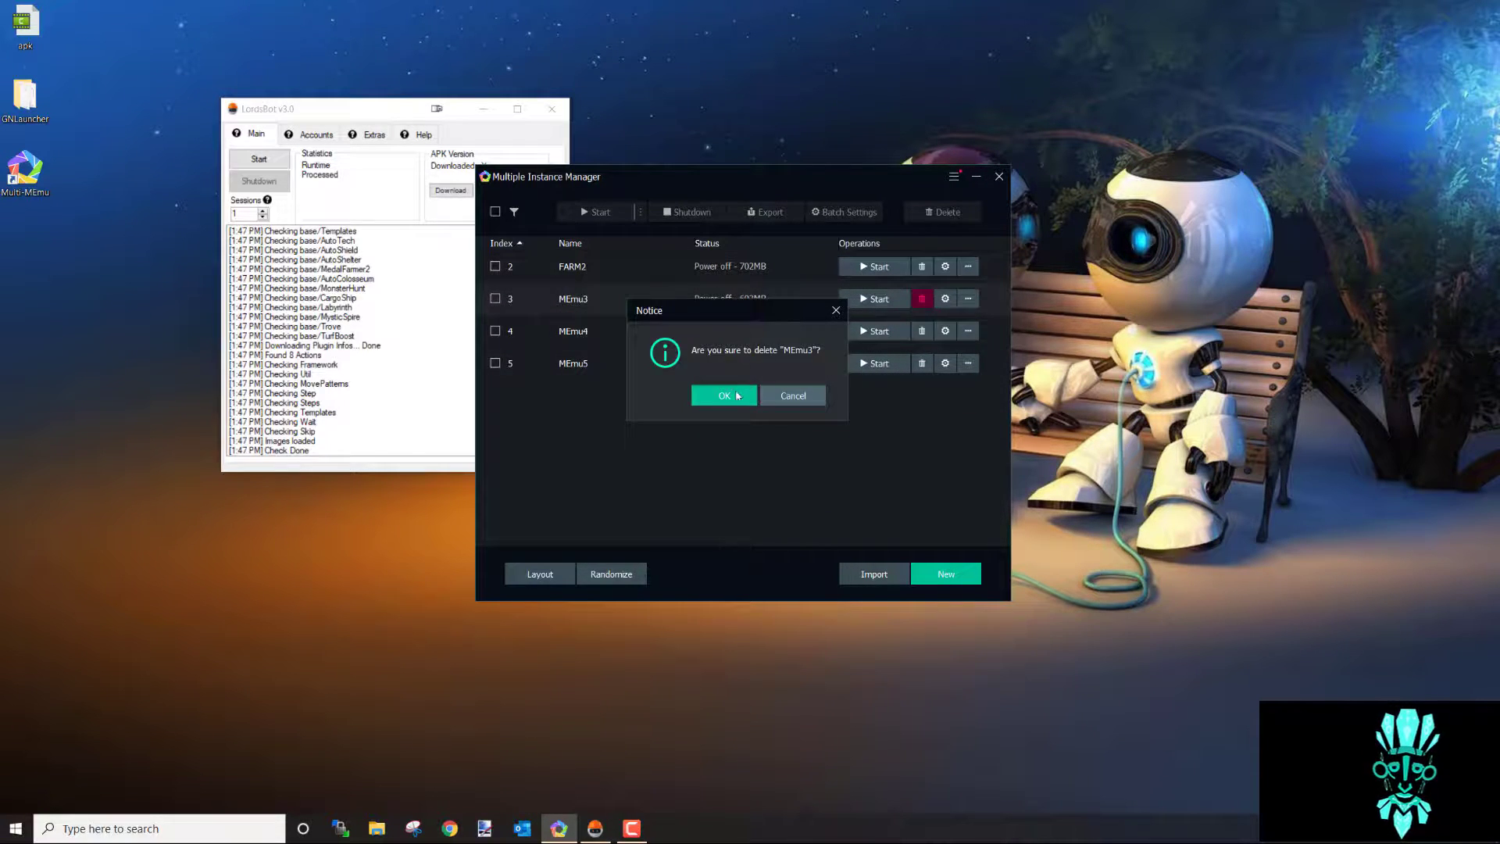
pyautogui.click(722, 395)
pyautogui.click(921, 266)
pyautogui.click(723, 395)
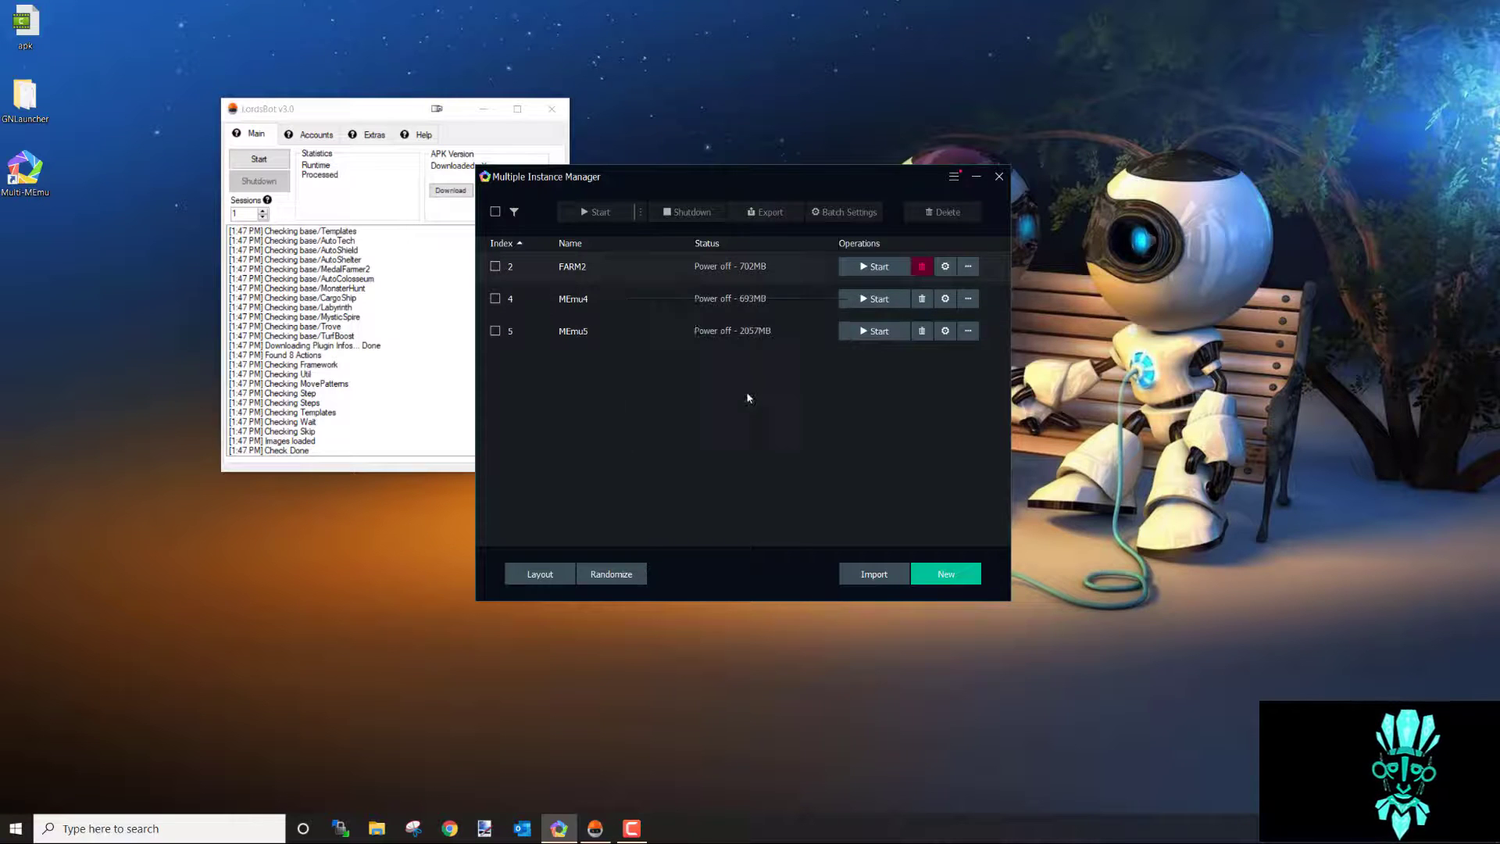
pyautogui.click(922, 265)
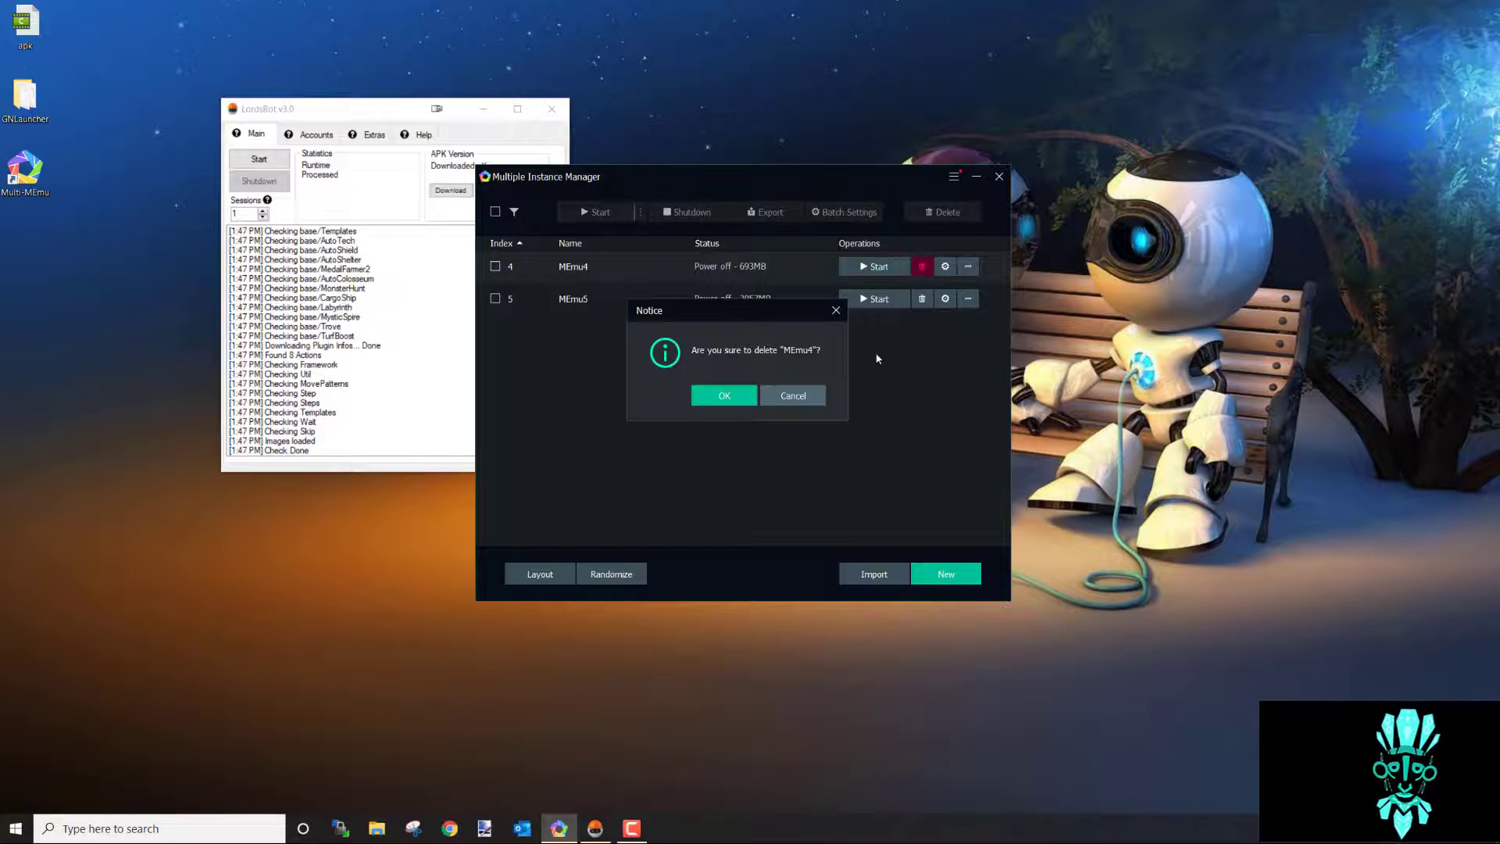
pyautogui.click(722, 395)
# - Check LordsBot's account list, then start the MEmu5 instance
pyautogui.click(367, 109)
pyautogui.click(308, 135)
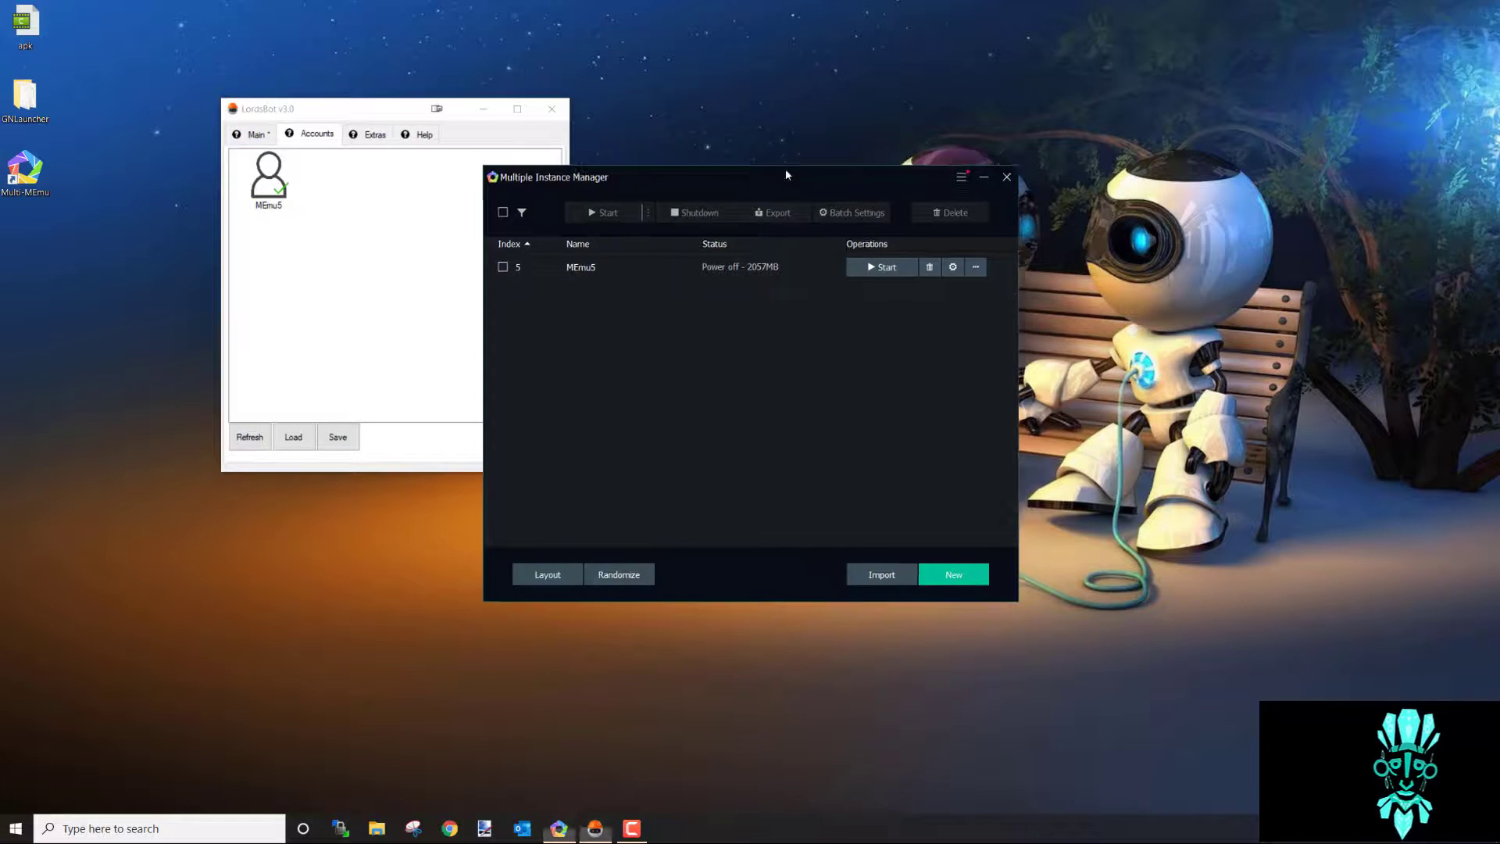
pyautogui.moveTo(785, 176); pyautogui.dragTo(960, 145)
pyautogui.click(1051, 236)
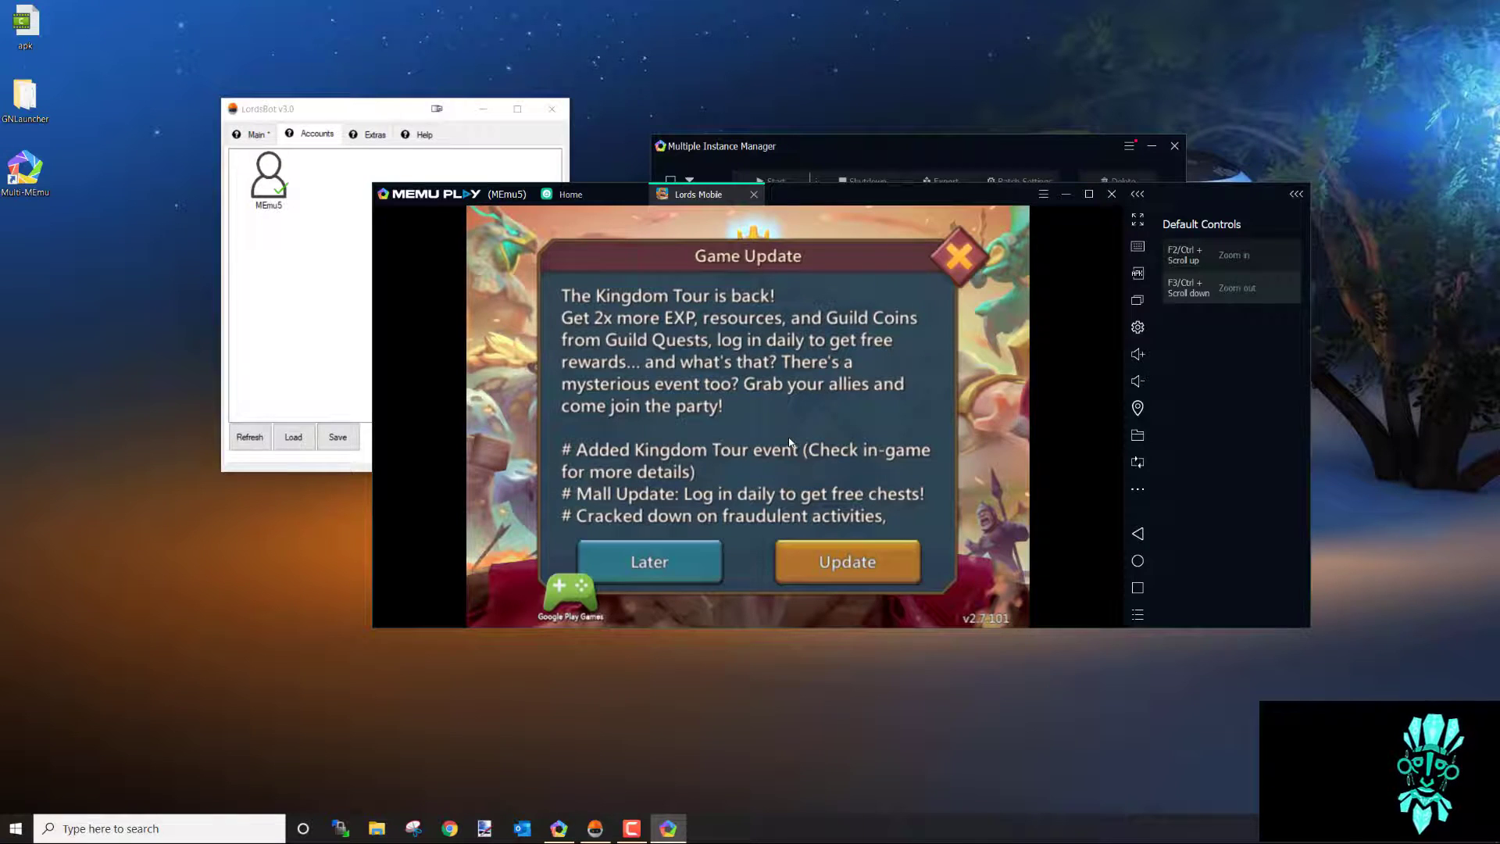
# - Postpone the Lords Mobile update, dismiss the Winning Start offer, and rearrange the windows
pyautogui.click(650, 561)
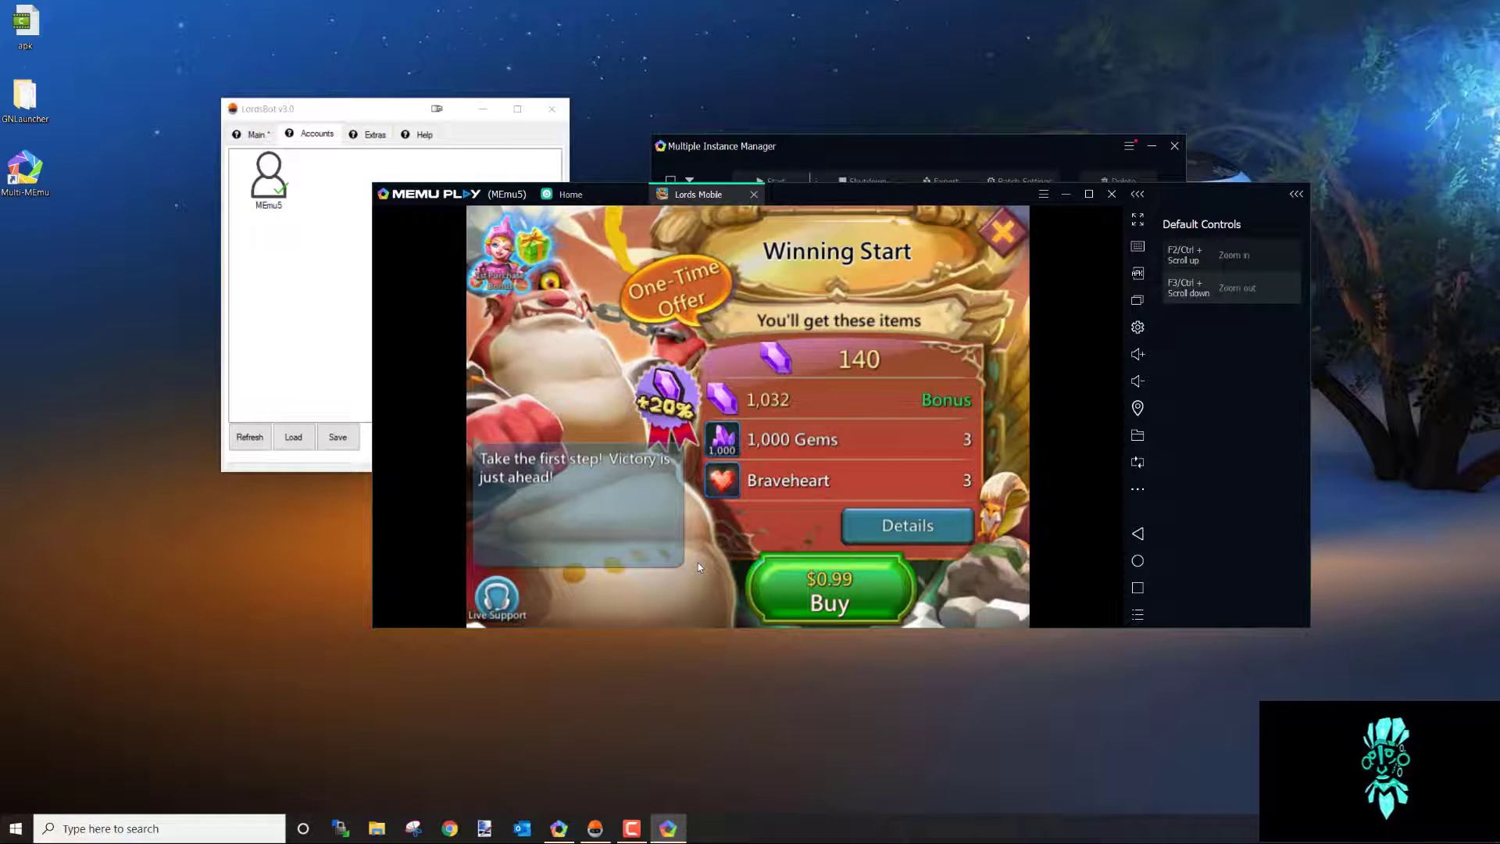
pyautogui.moveTo(924, 195); pyautogui.dragTo(947, 194)
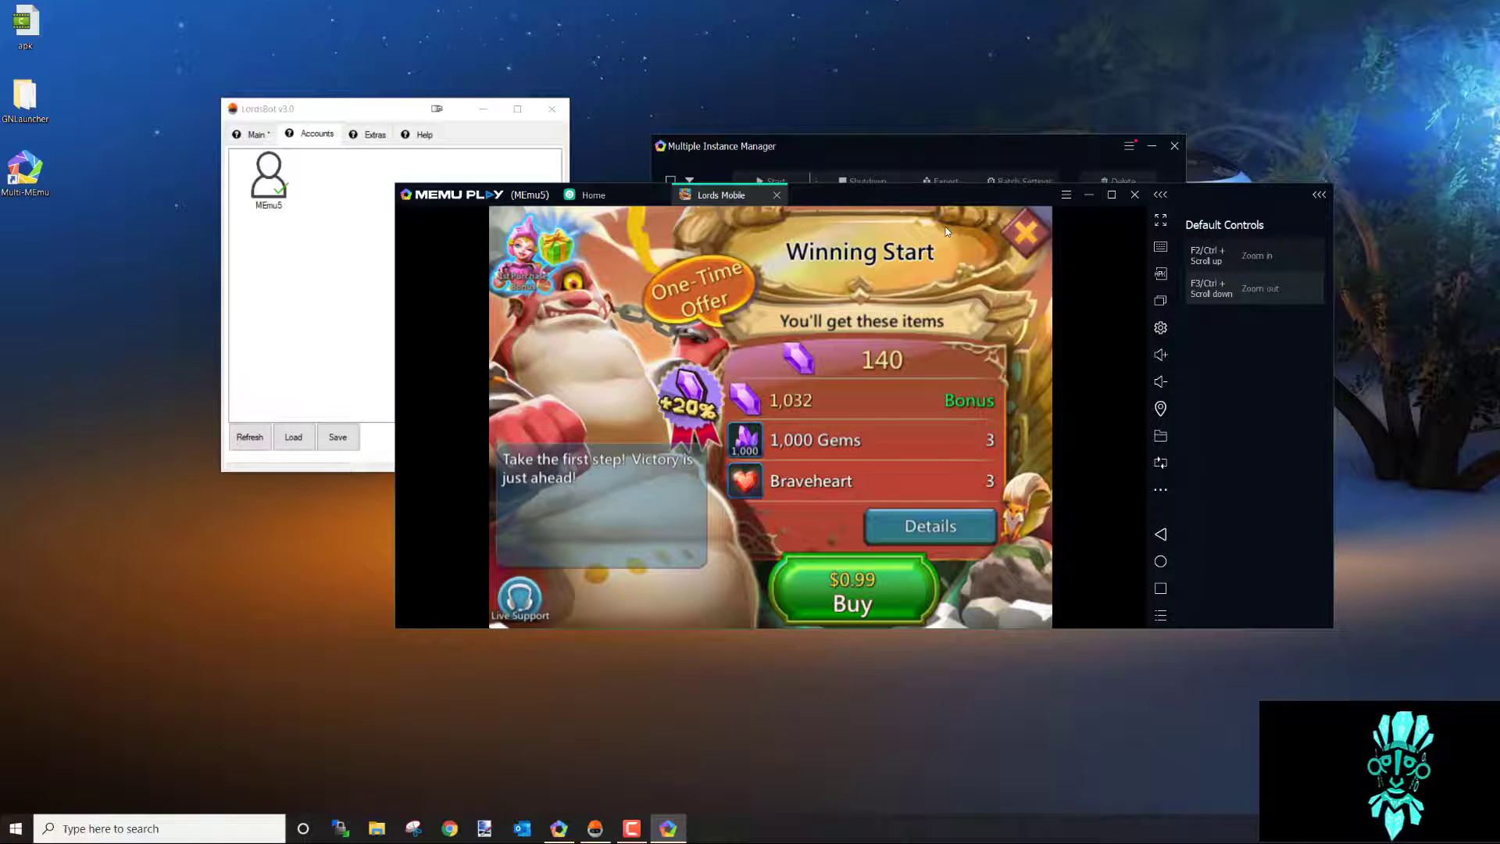
pyautogui.click(1026, 235)
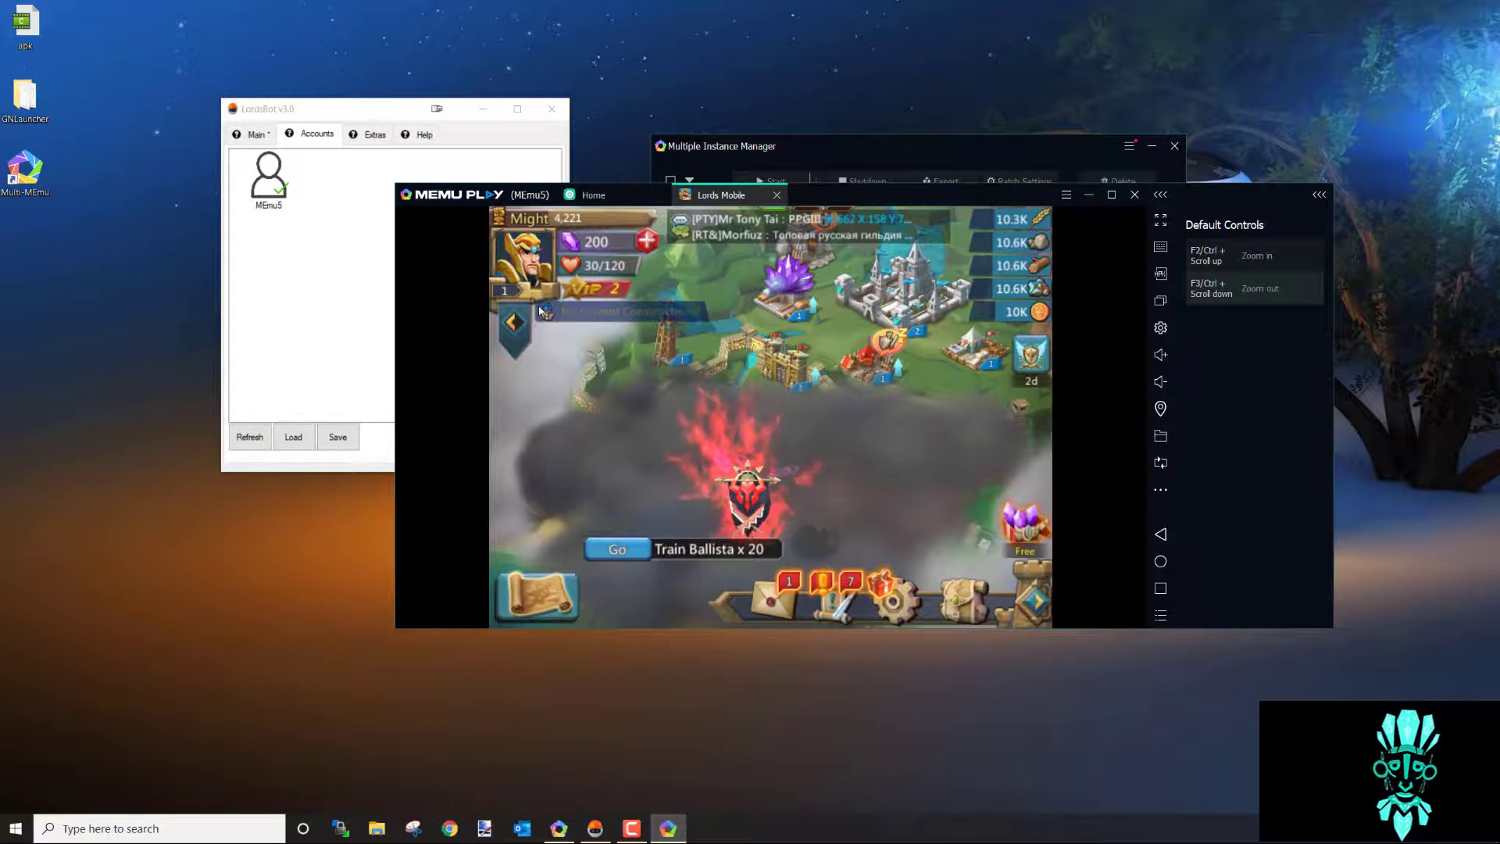
pyautogui.moveTo(362, 119); pyautogui.dragTo(186, 122)
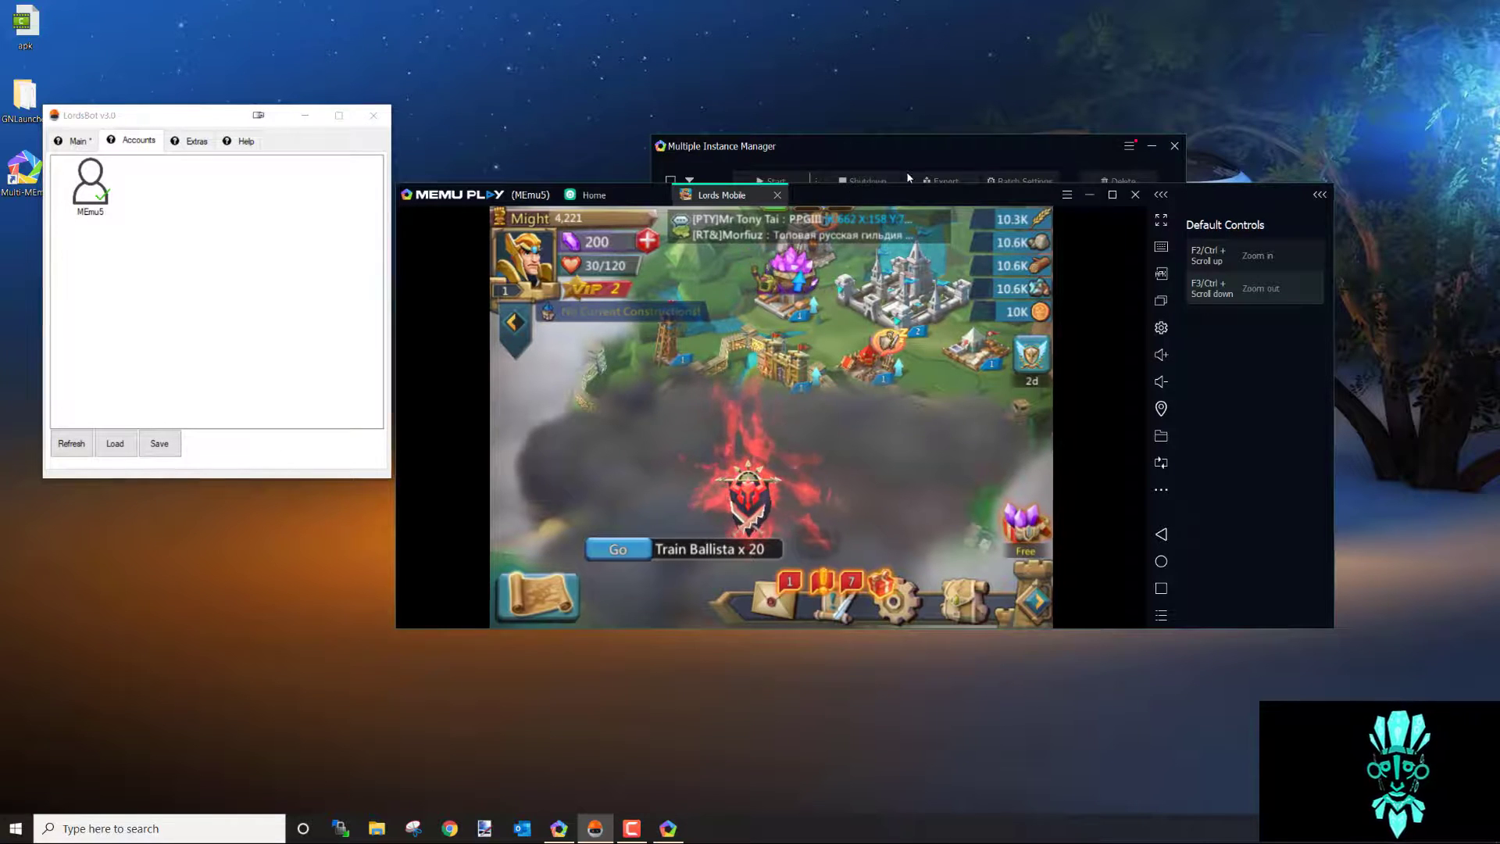
pyautogui.moveTo(850, 195); pyautogui.dragTo(901, 140)
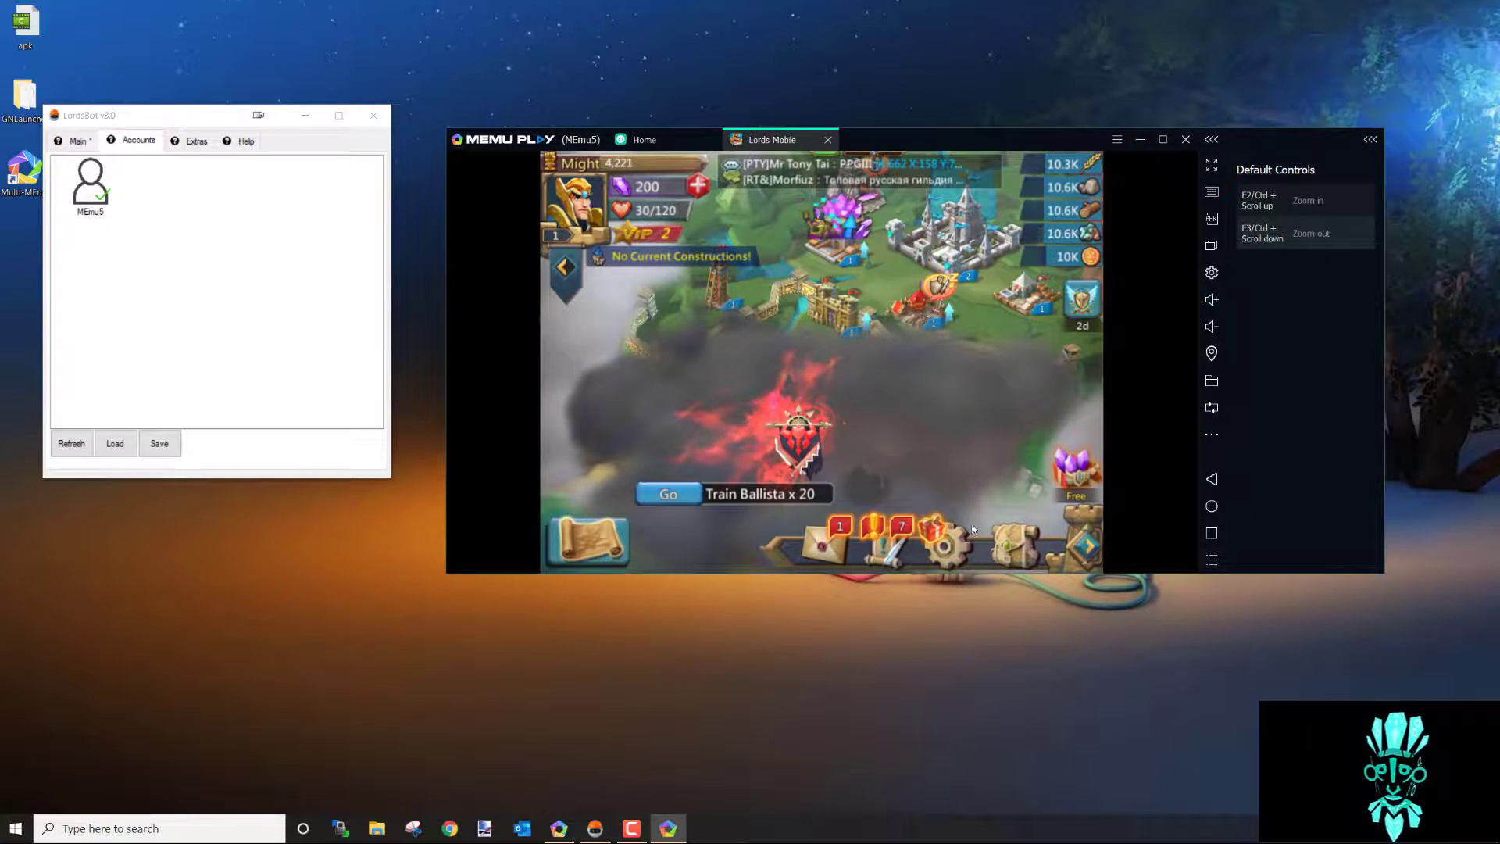
# - Switch the Lords Mobile account to the first Google account, confirming and allowing every prompt
pyautogui.click(950, 542)
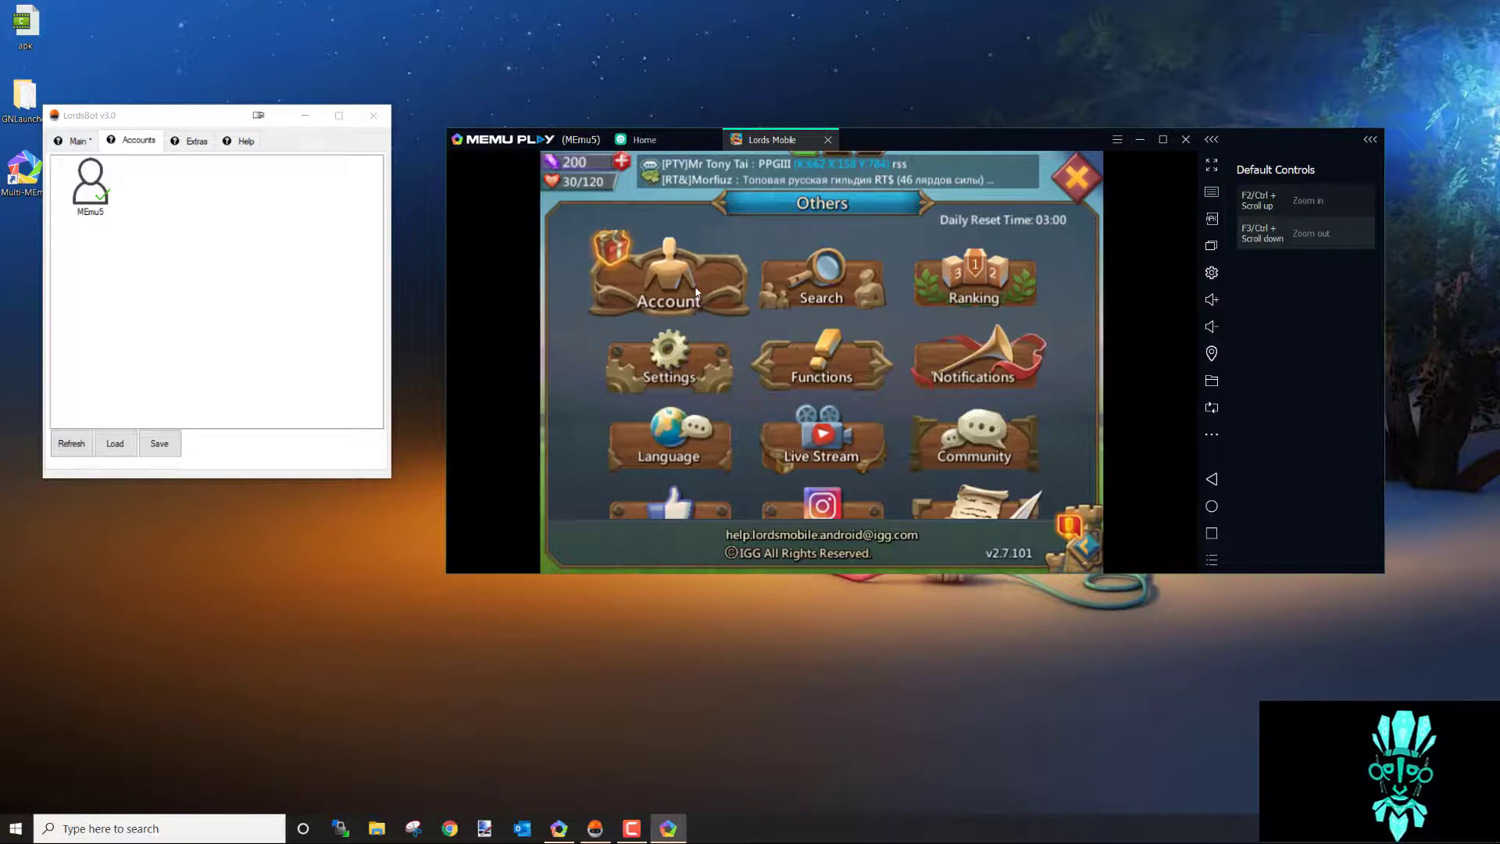
pyautogui.click(668, 271)
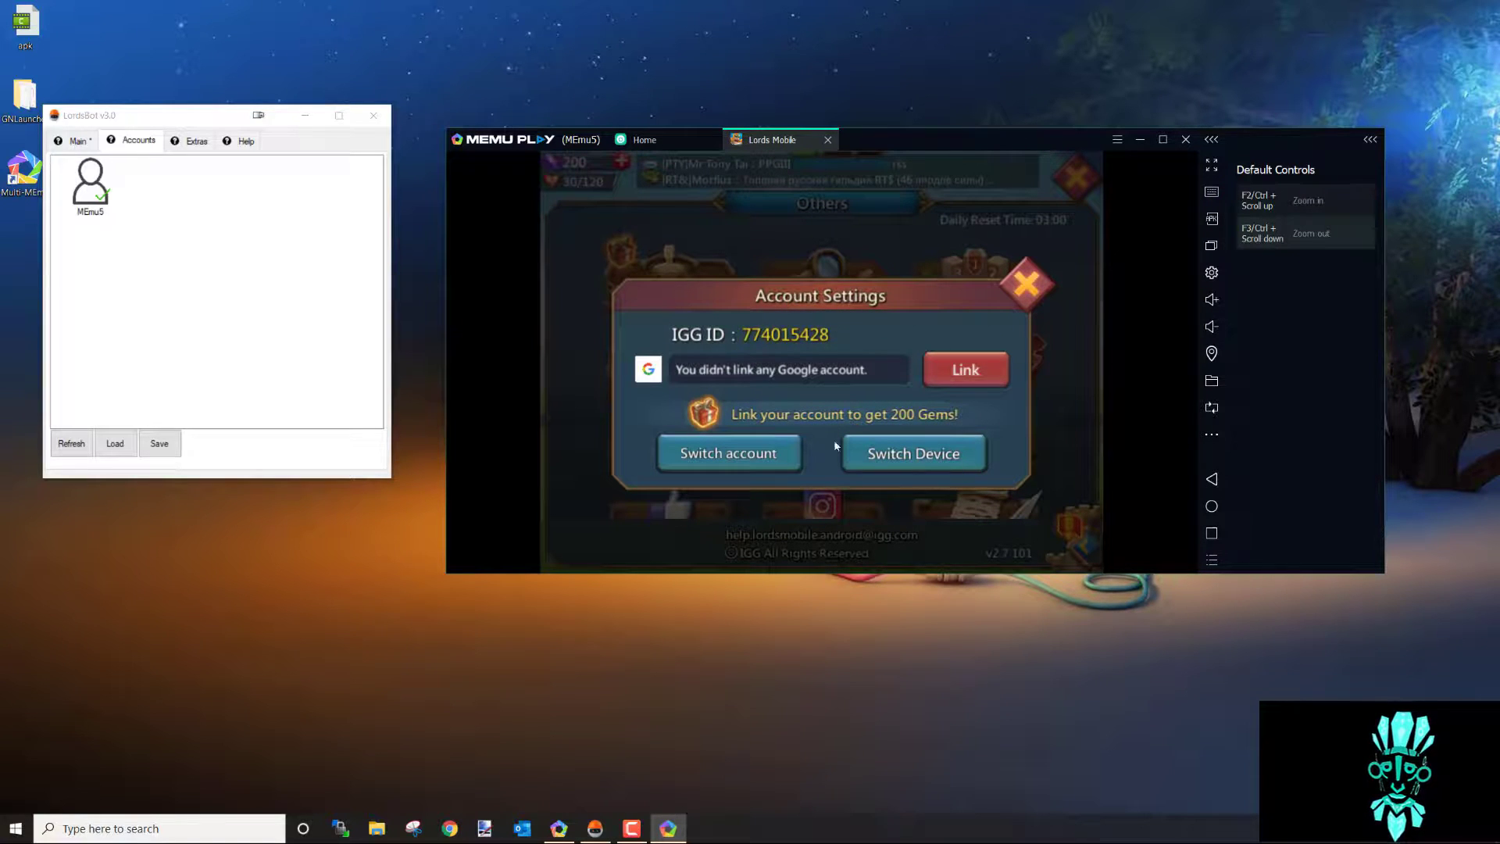
pyautogui.click(728, 452)
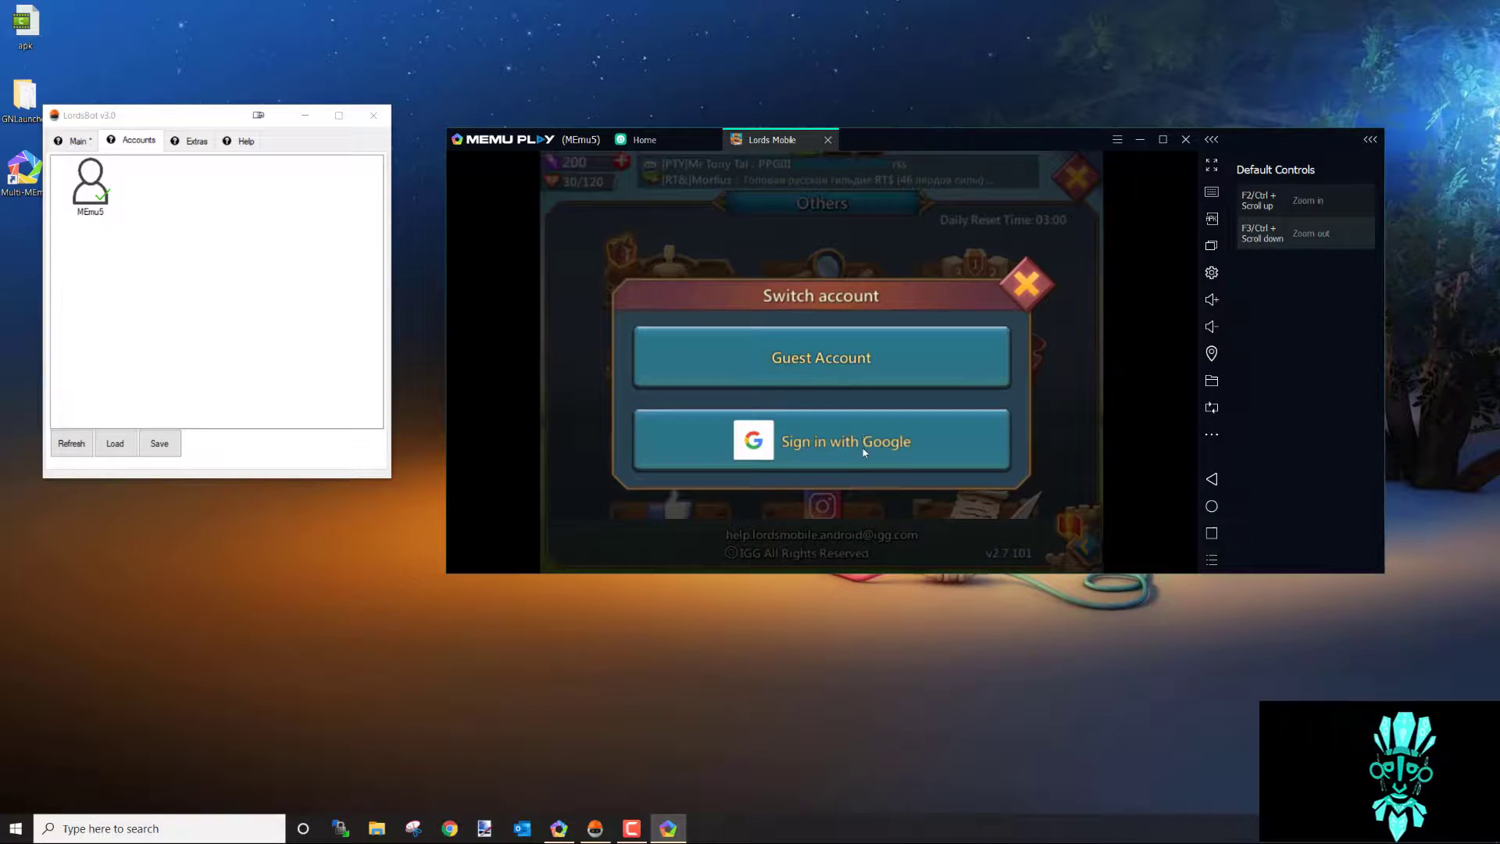
pyautogui.click(864, 453)
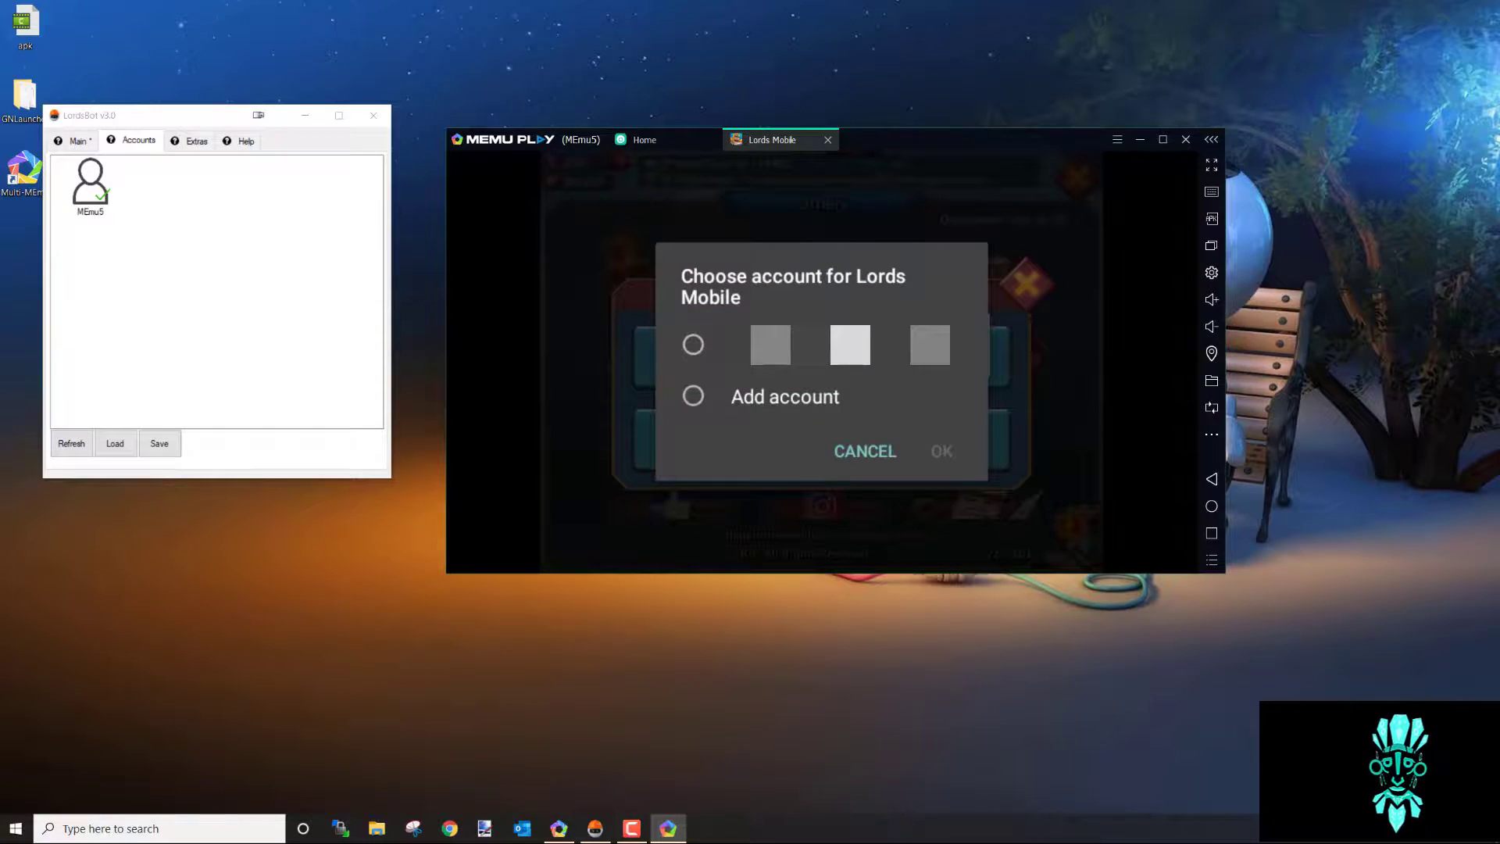
pyautogui.click(693, 345)
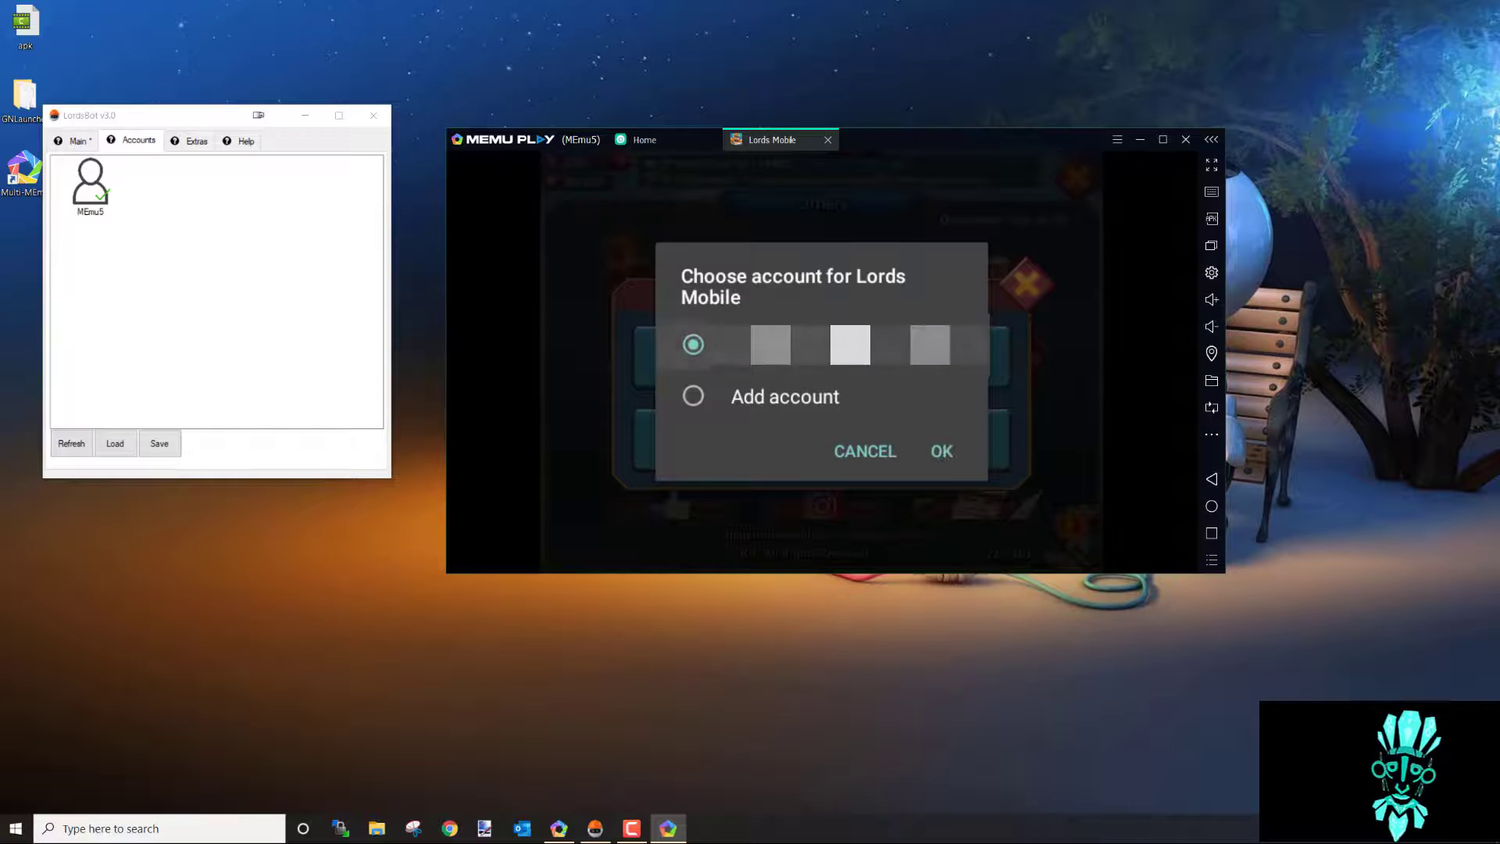
pyautogui.click(942, 452)
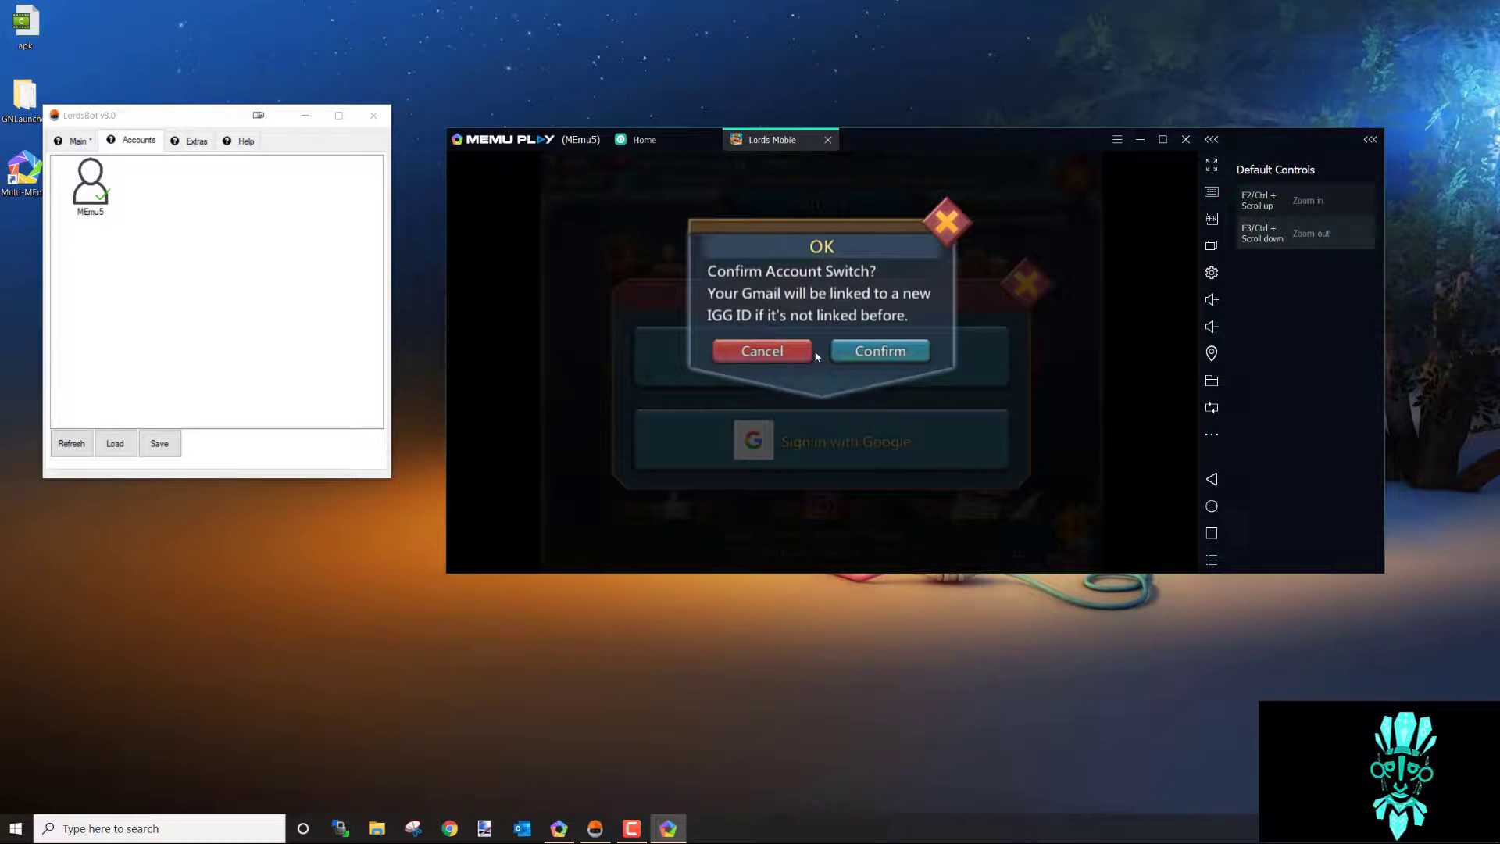
pyautogui.click(879, 351)
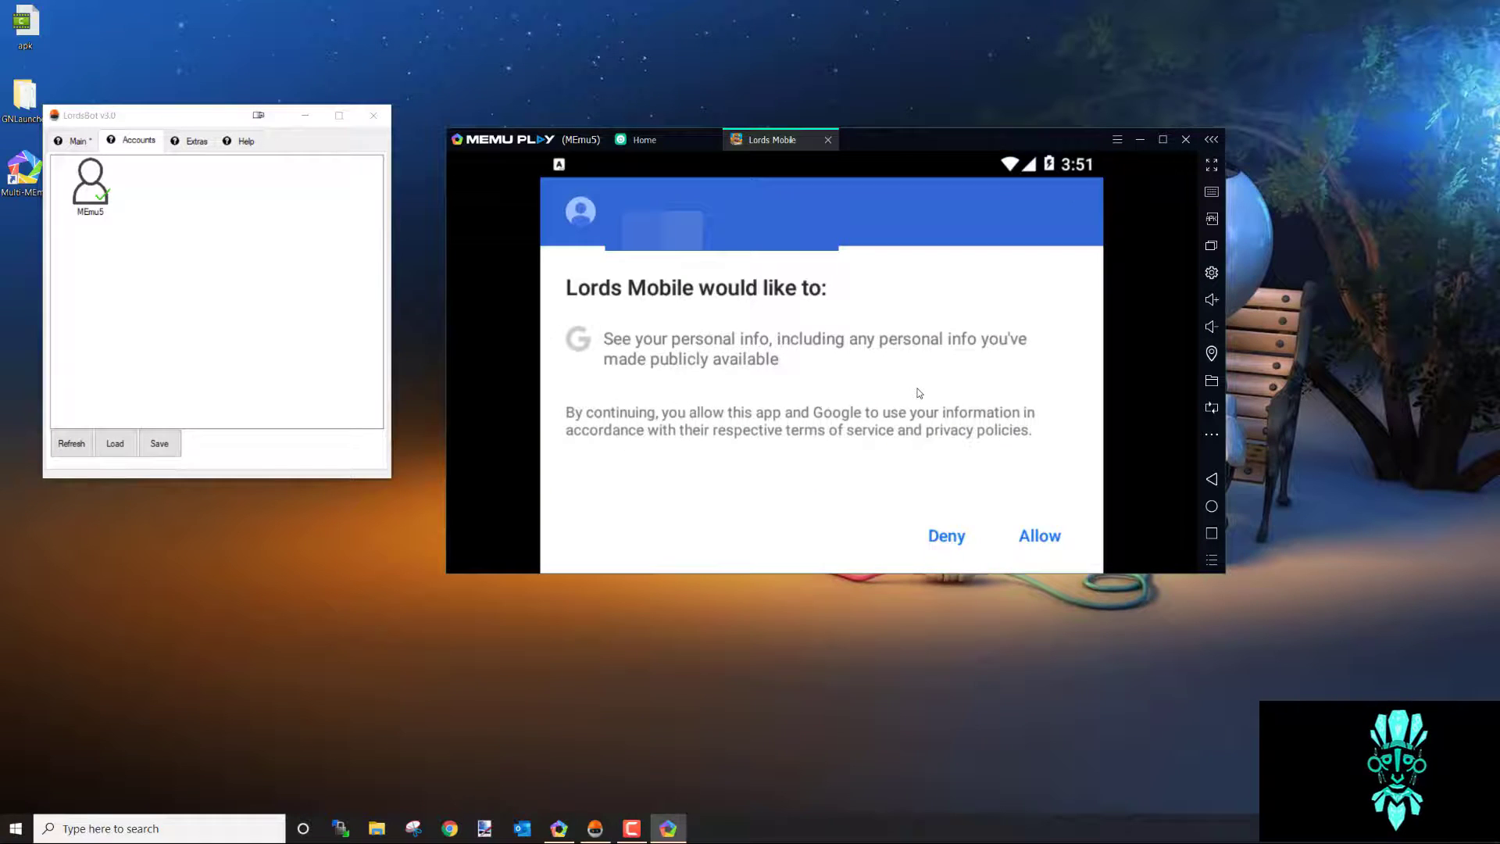
pyautogui.click(1038, 535)
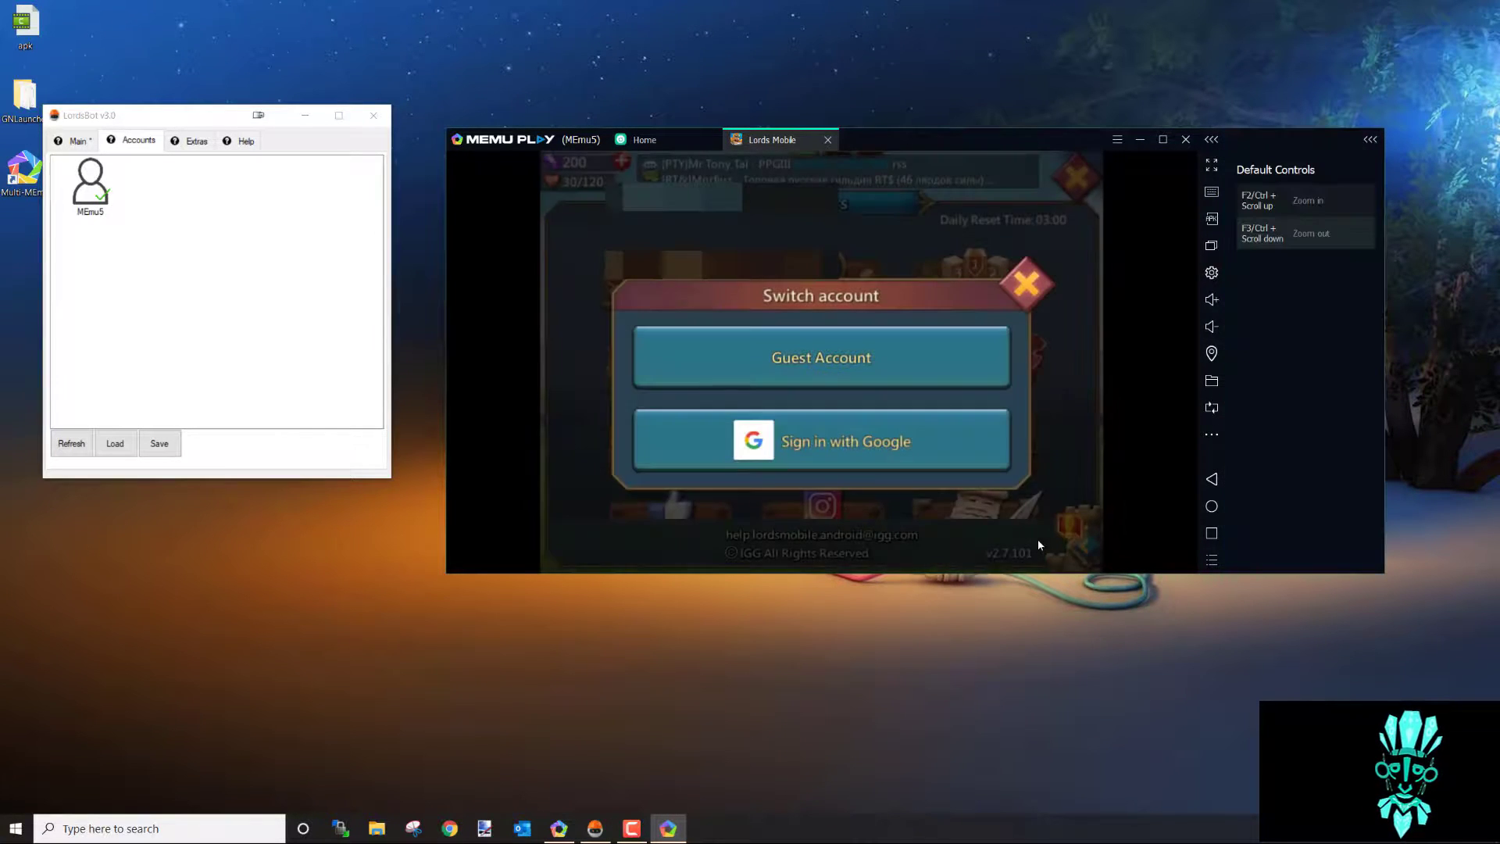
pyautogui.click(896, 345)
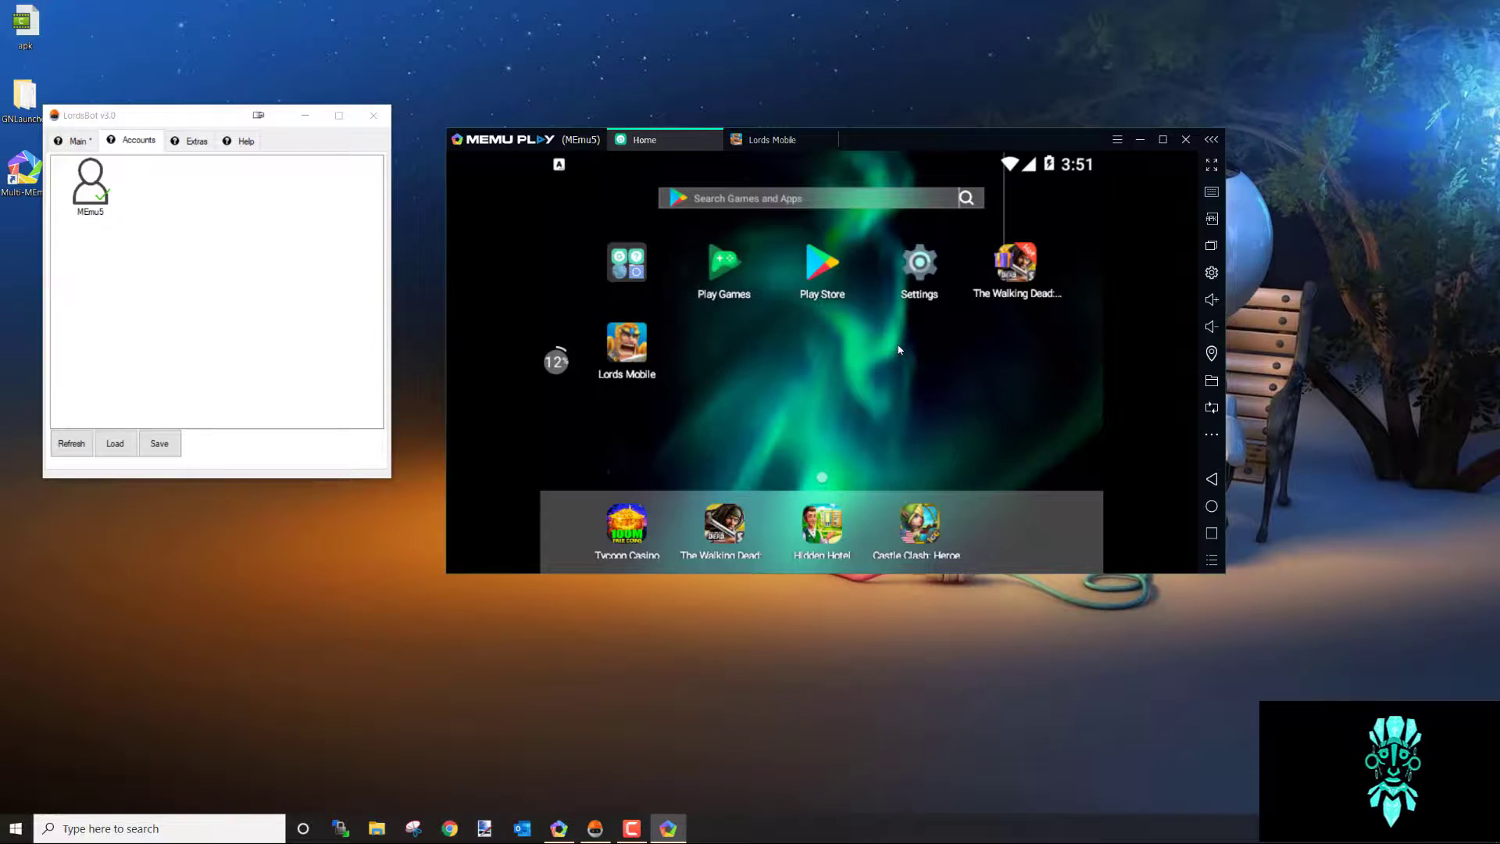
pyautogui.click(647, 357)
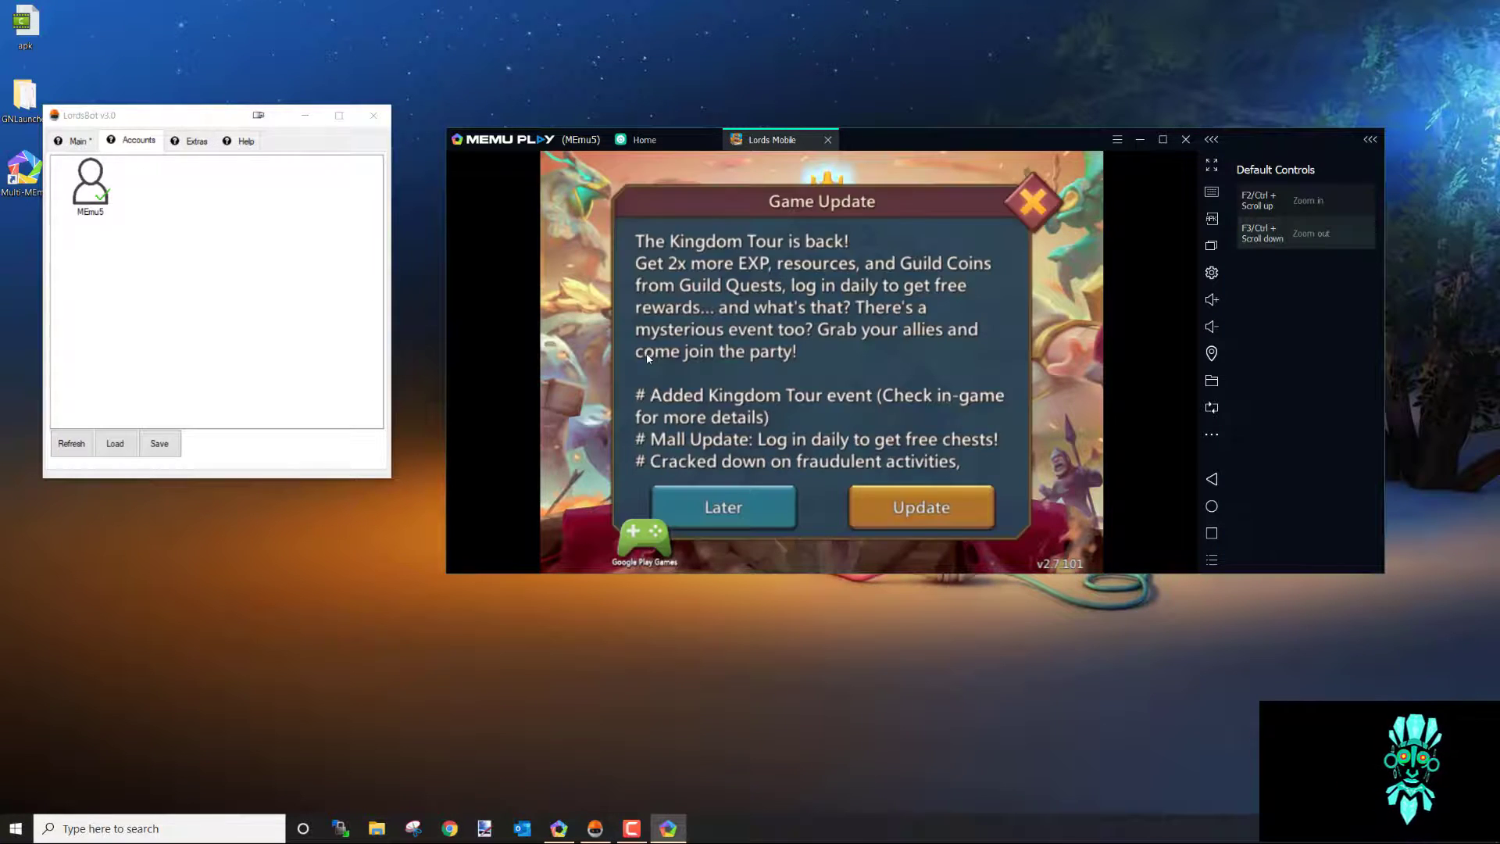
pyautogui.click(723, 506)
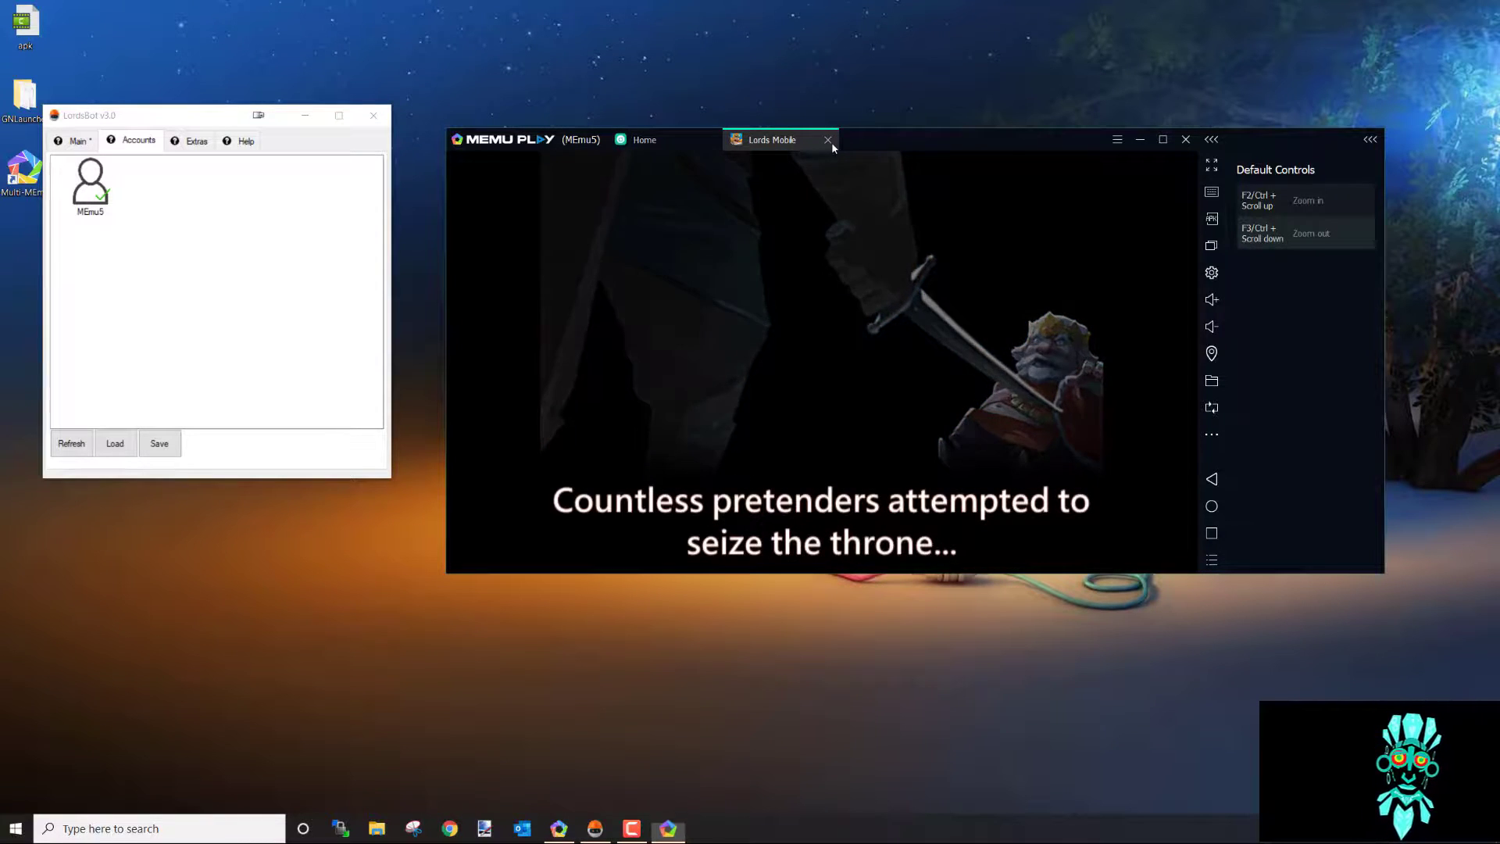
pyautogui.click(827, 140)
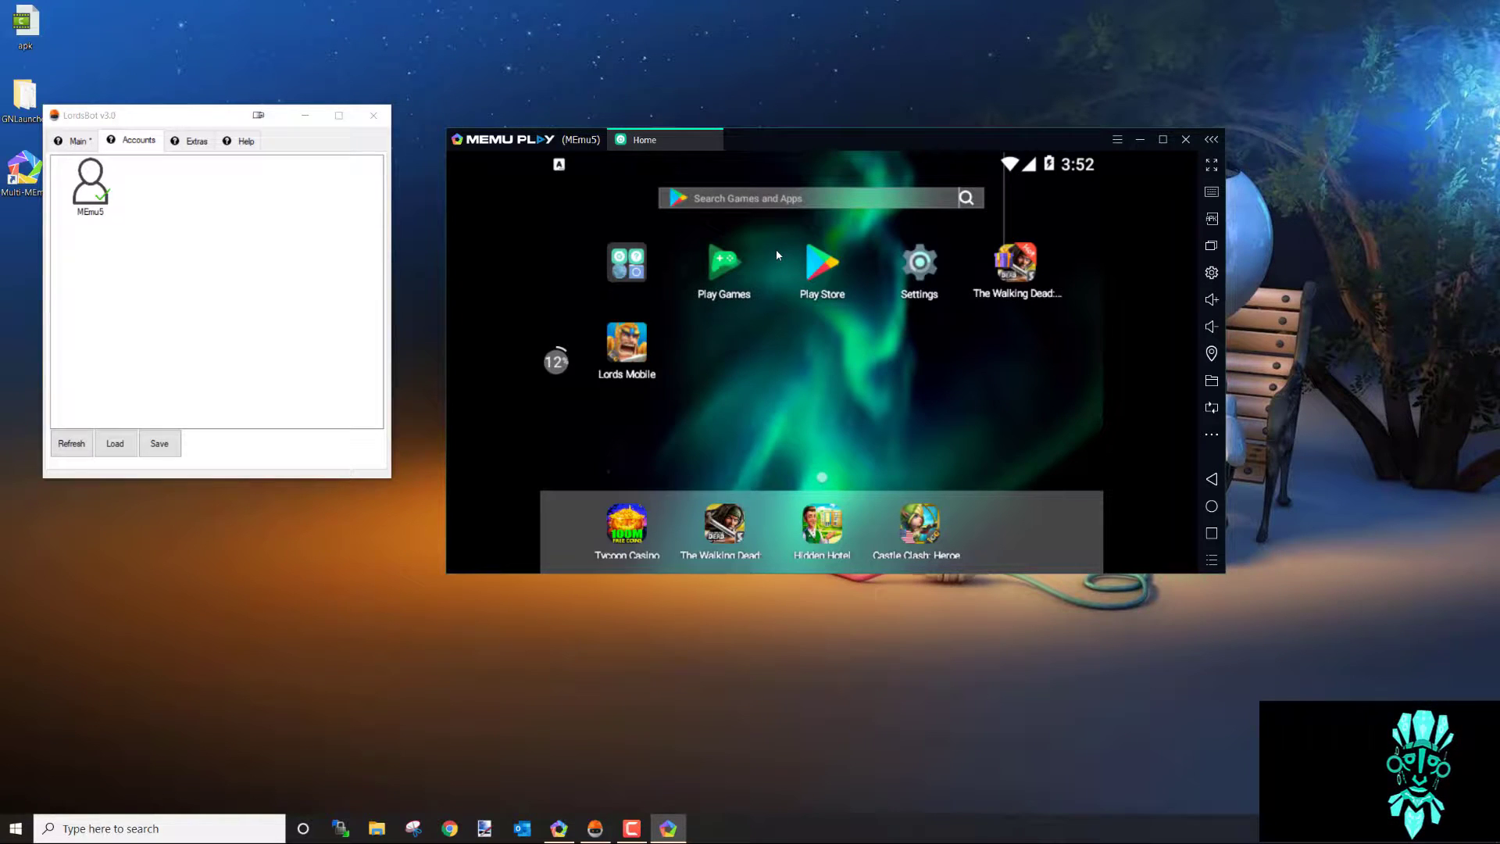
# - Close the MEmu5 emulator and instance manager, centre LordsBot, and select the MEmu5 account
pyautogui.click(1186, 139)
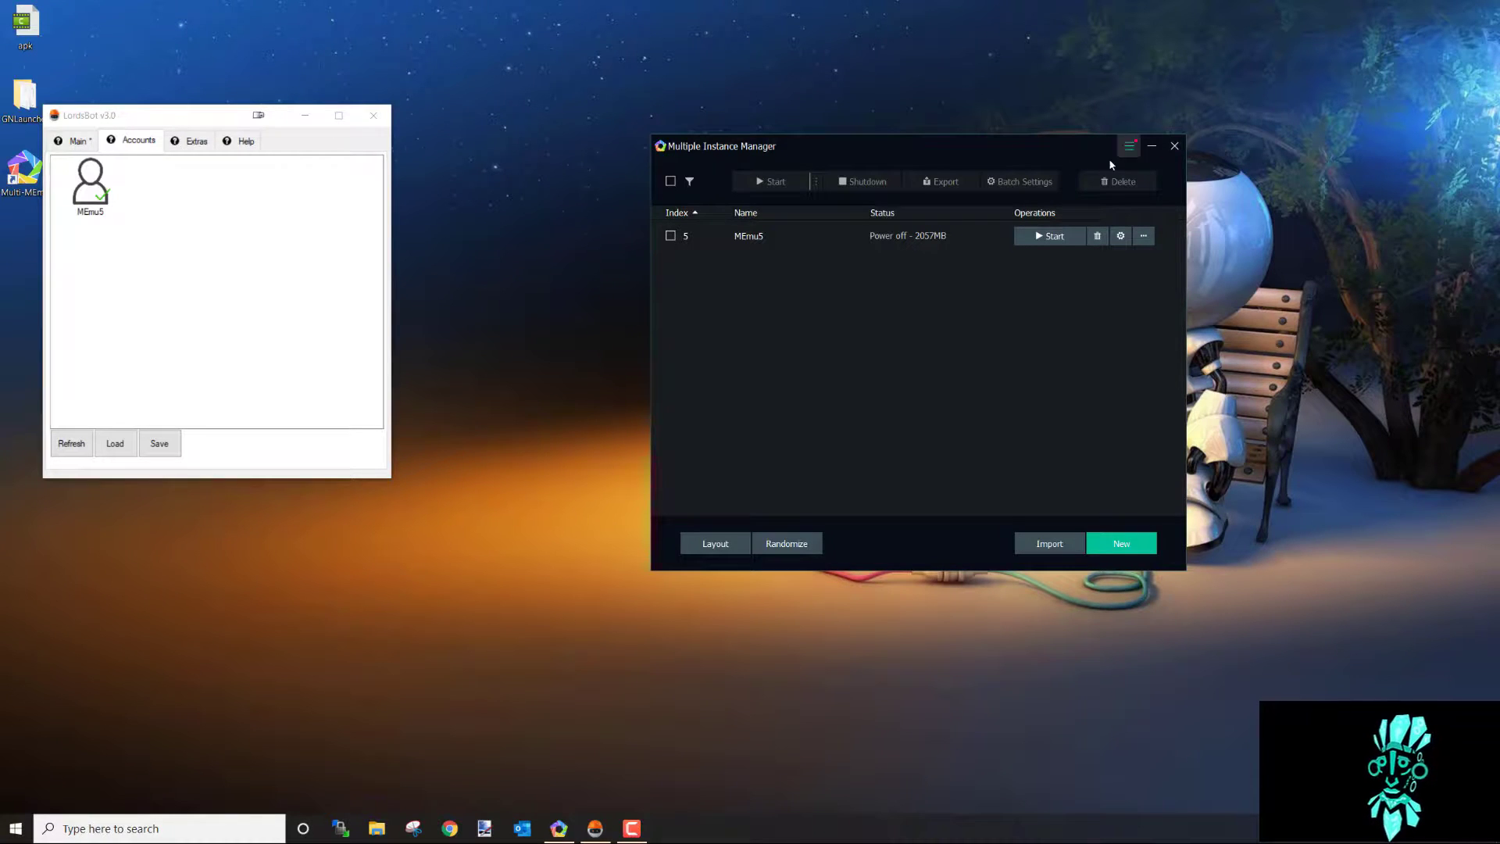
pyautogui.moveTo(204, 118); pyautogui.dragTo(389, 133)
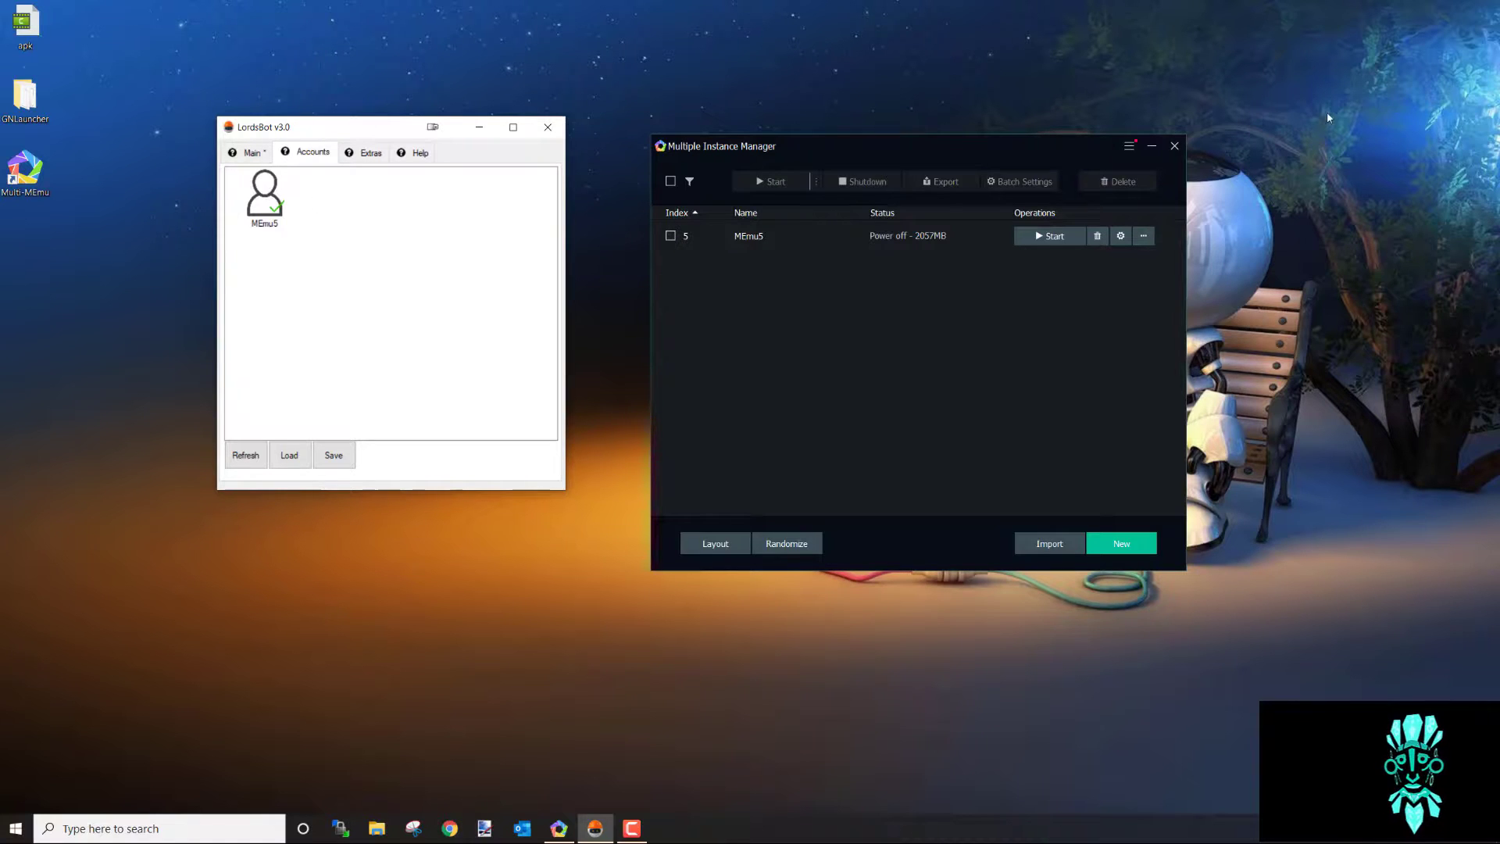
pyautogui.click(1173, 146)
pyautogui.moveTo(307, 126)
pyautogui.mouseDown()
pyautogui.moveTo(308, 157)
pyautogui.moveTo(731, 100)
pyautogui.mouseUp()
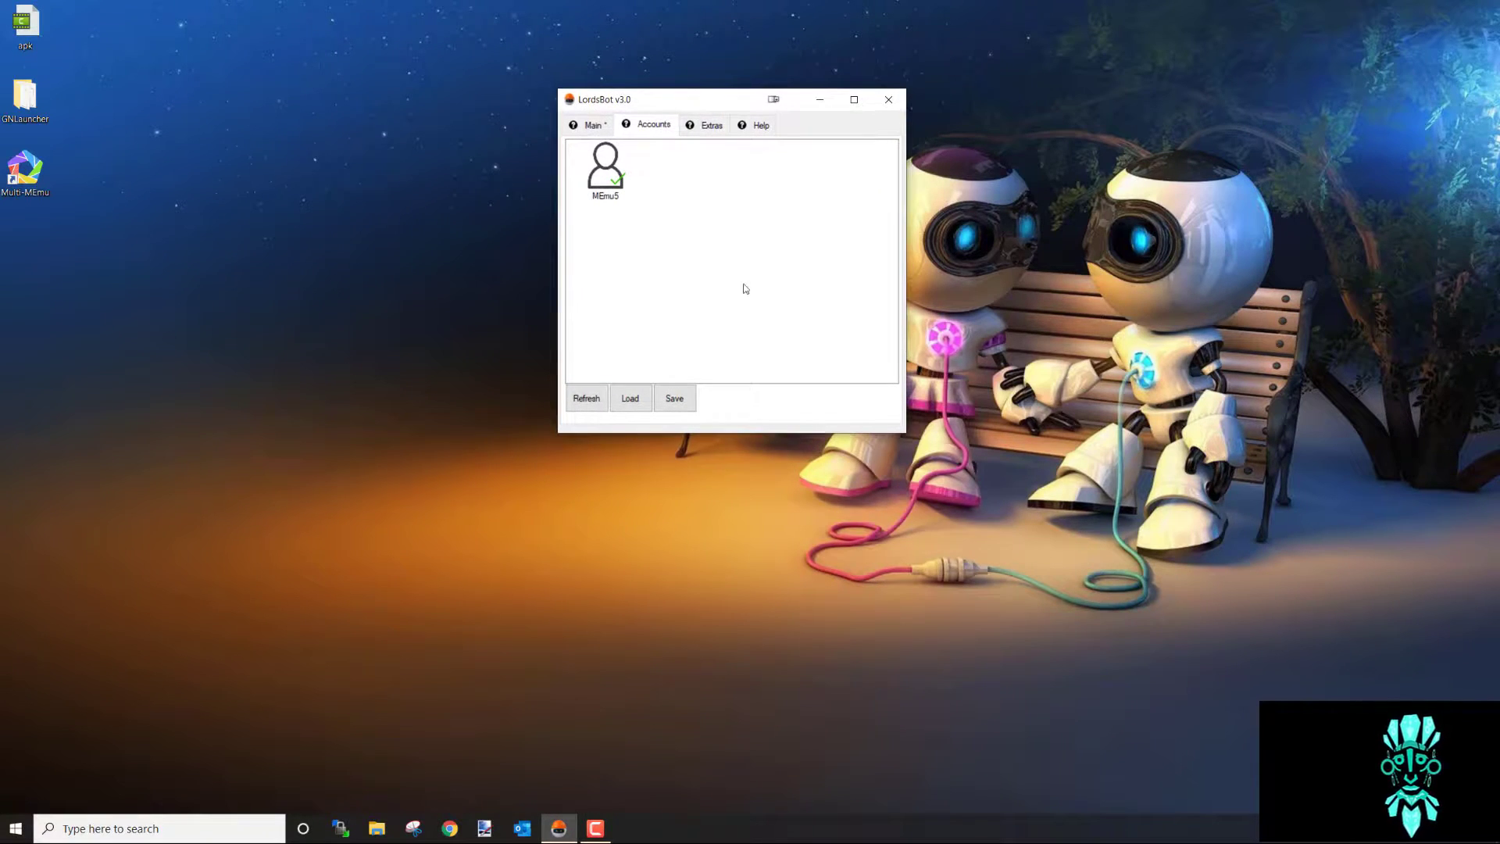
pyautogui.click(616, 181)
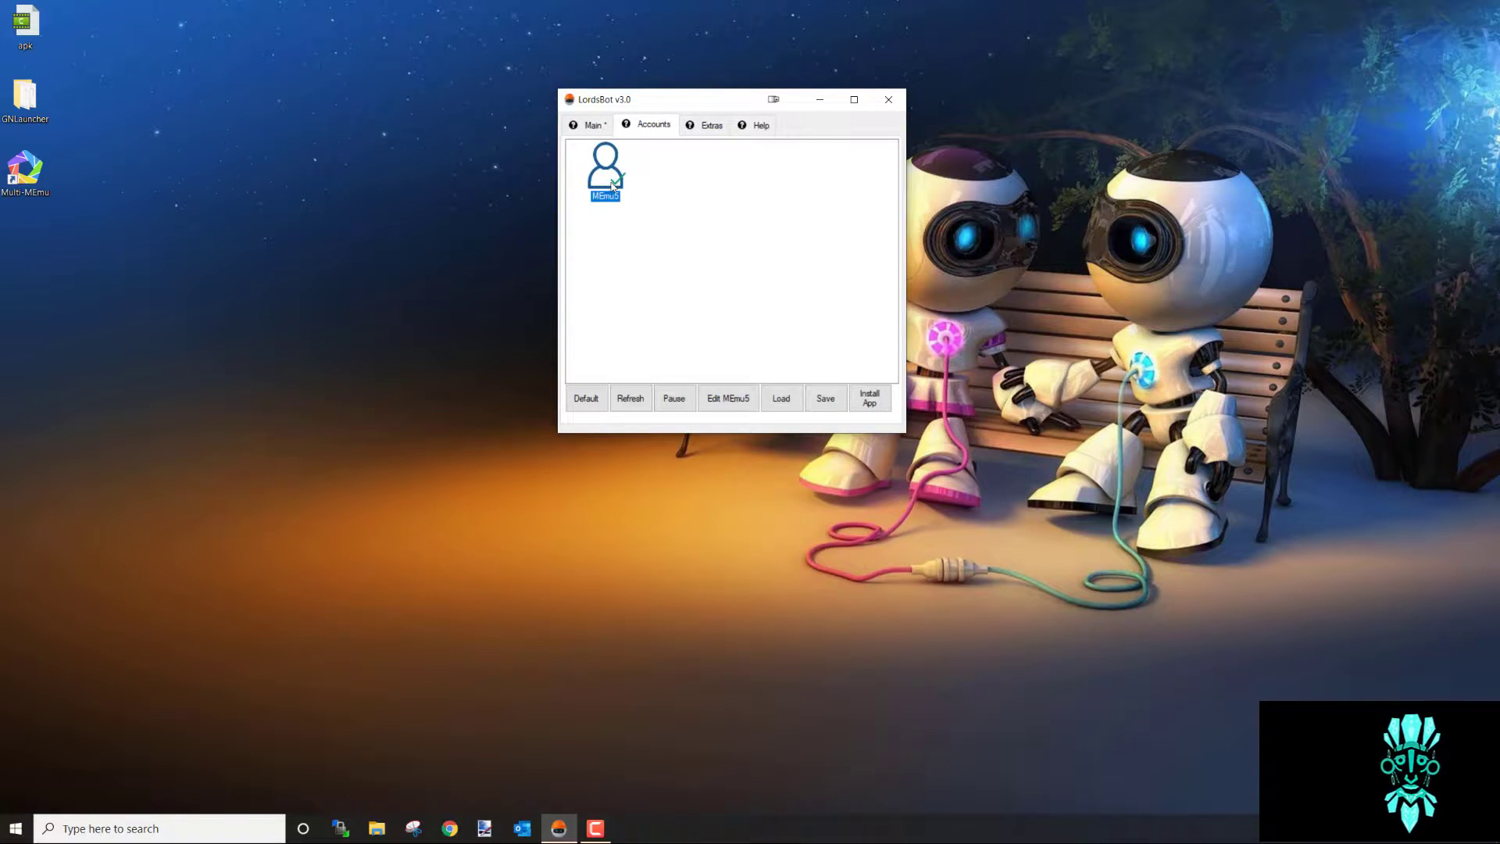
# - Turn off Send Supplies and turn on Gather Resources for MEmu5
pyautogui.doubleClick(615, 188)
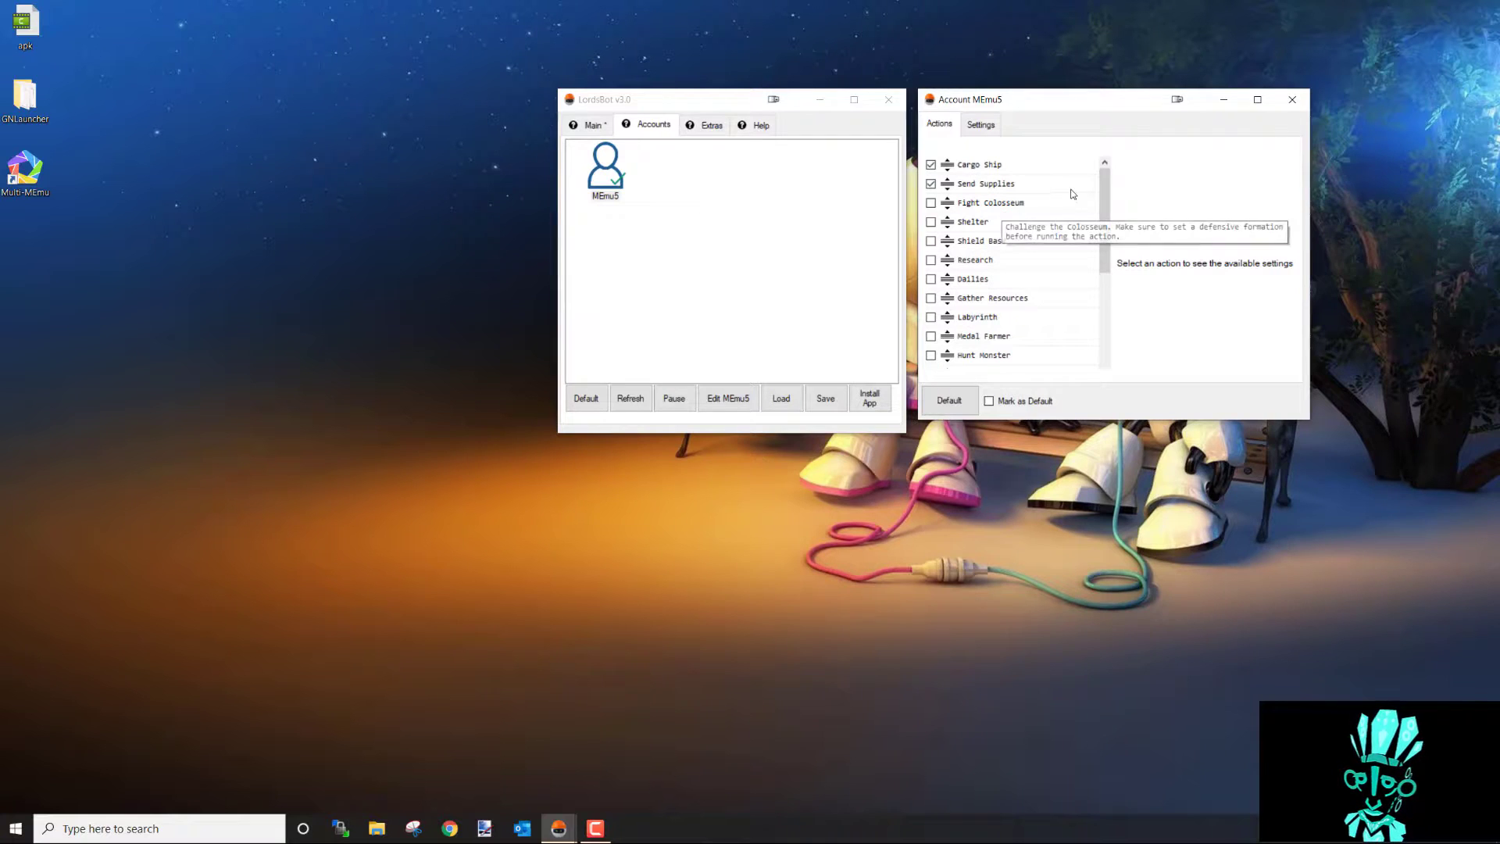
pyautogui.moveTo(1103, 193); pyautogui.dragTo(1115, 288)
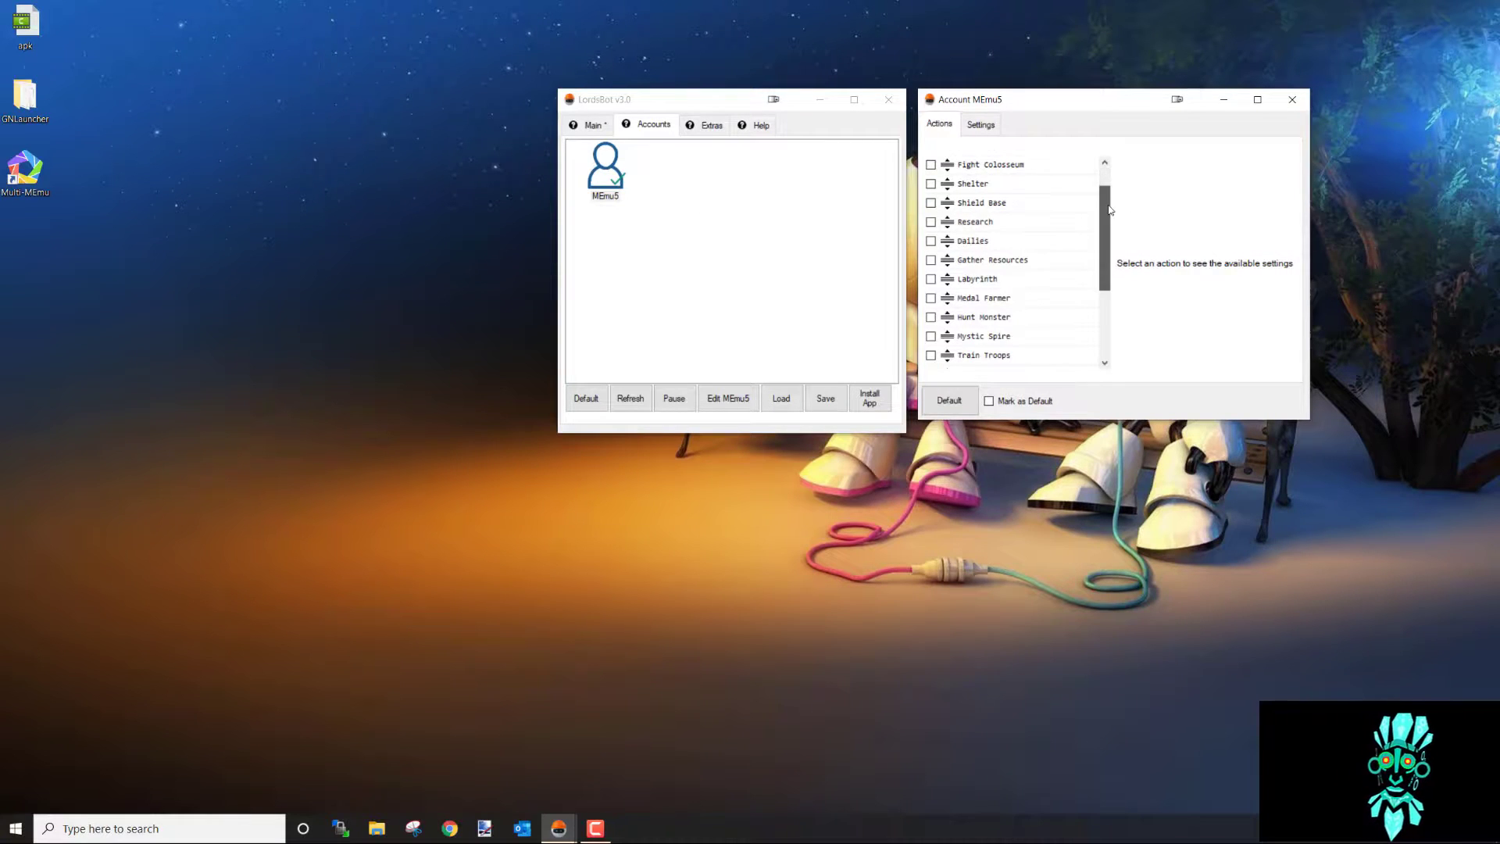
pyautogui.scroll(5, 1115, 289)
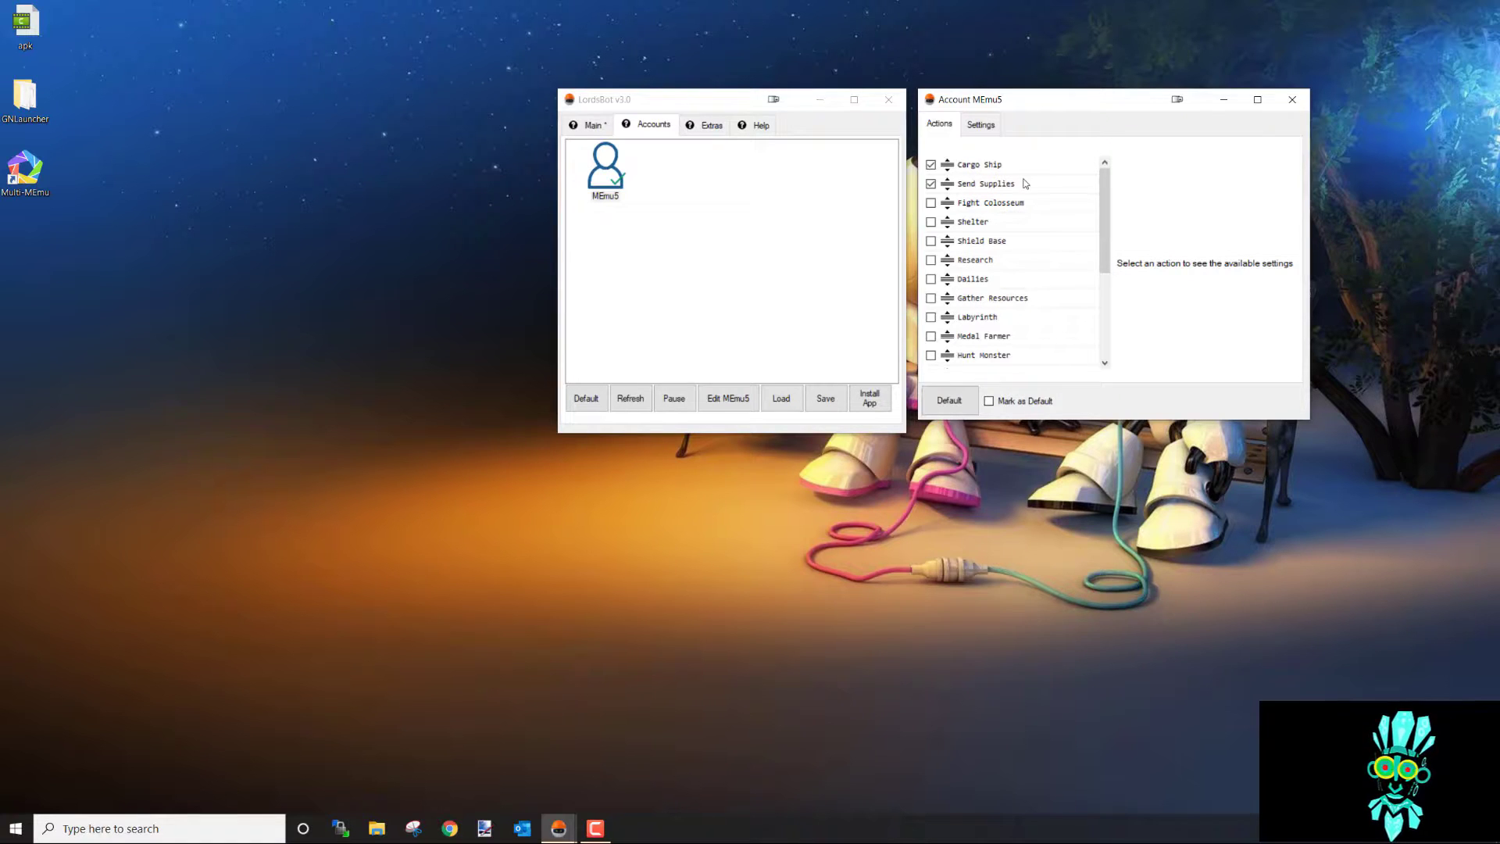
pyautogui.scroll(-5, 1039, 241)
pyautogui.scroll(5, 1039, 240)
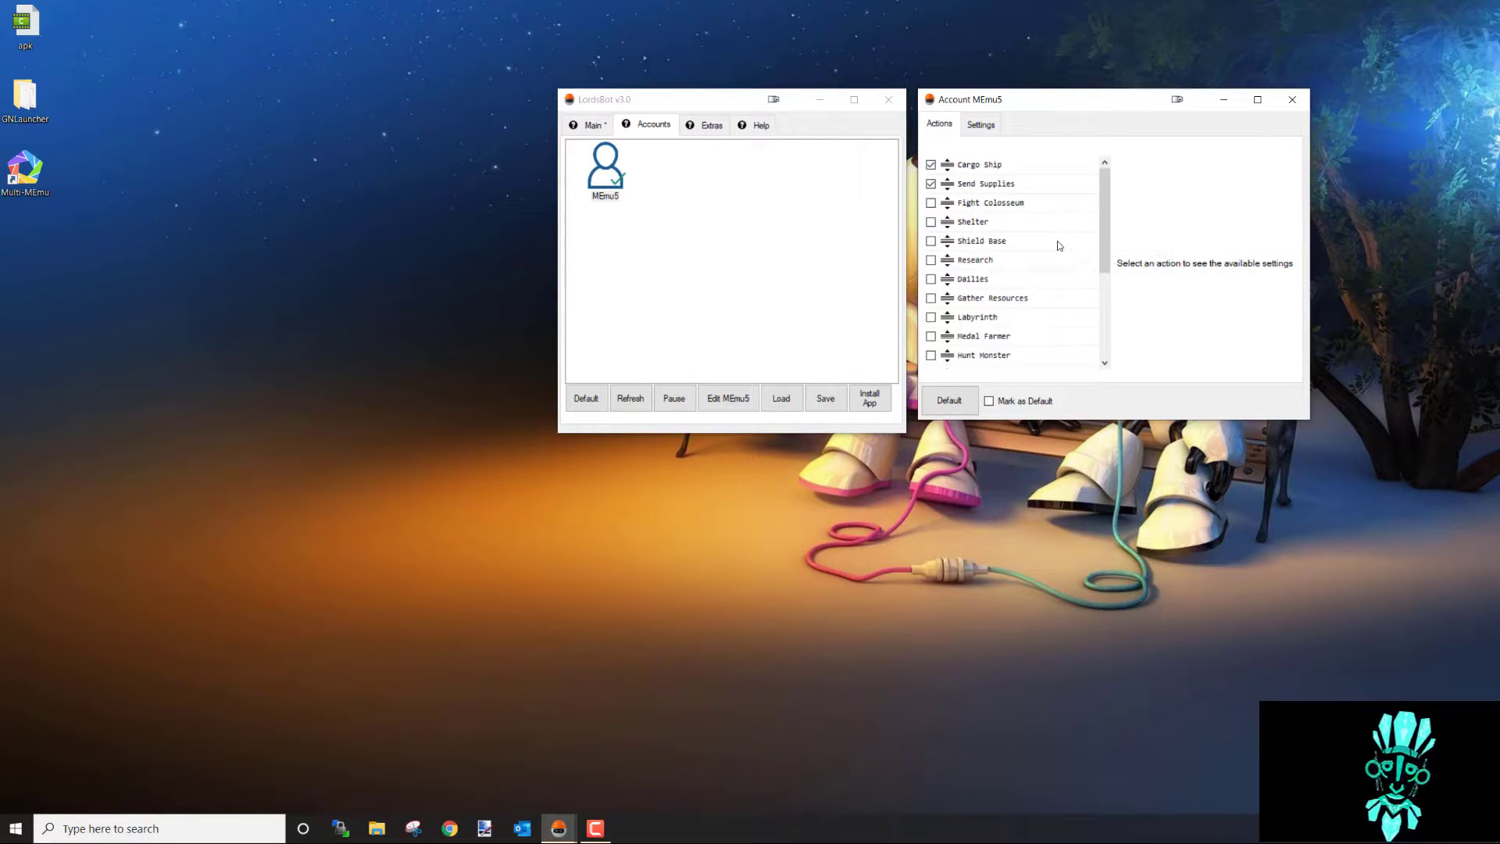
pyautogui.click(932, 184)
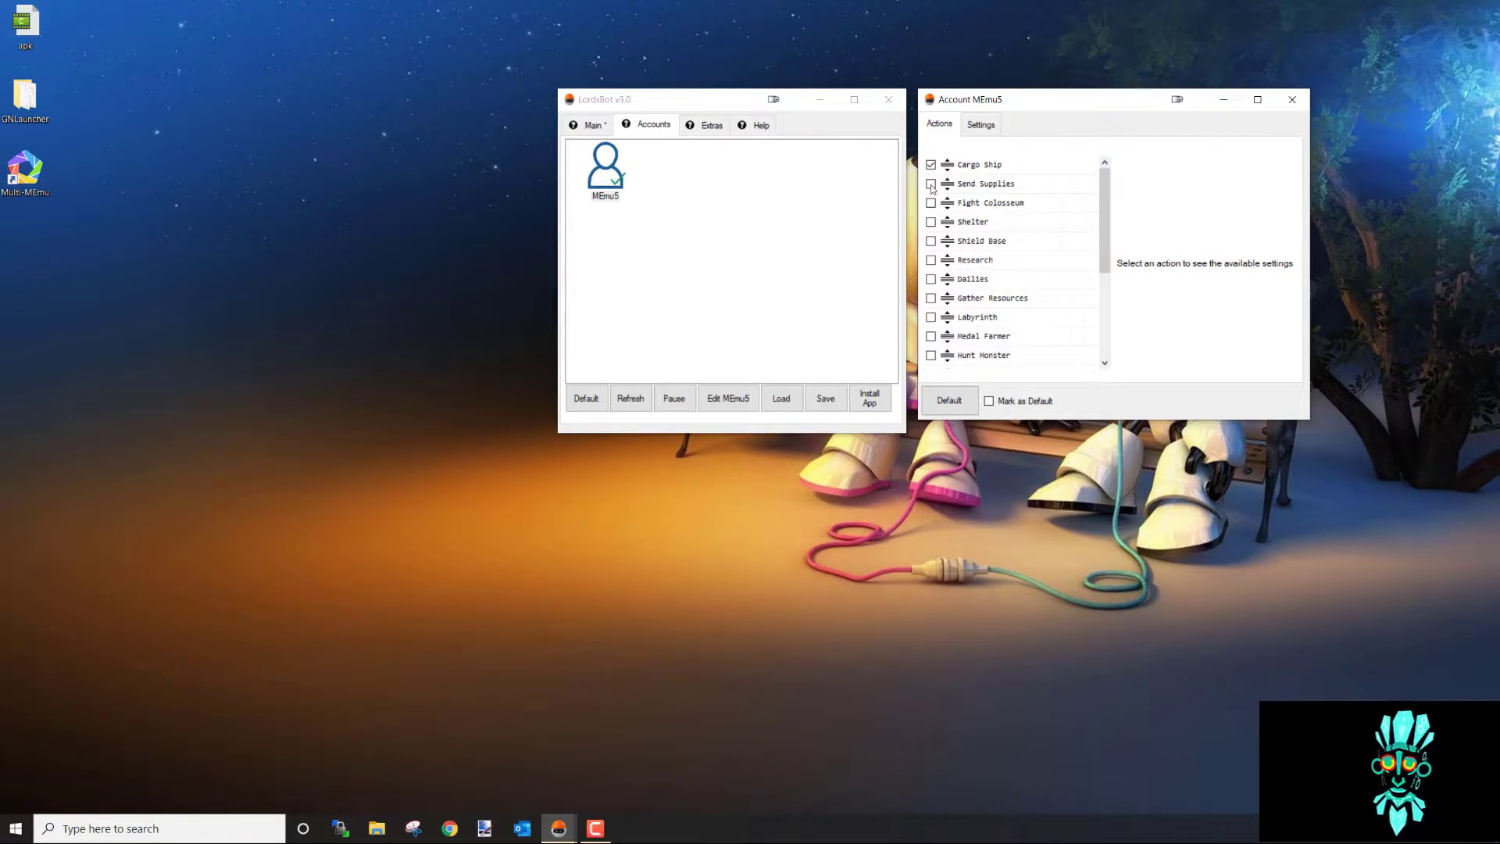
pyautogui.click(992, 298)
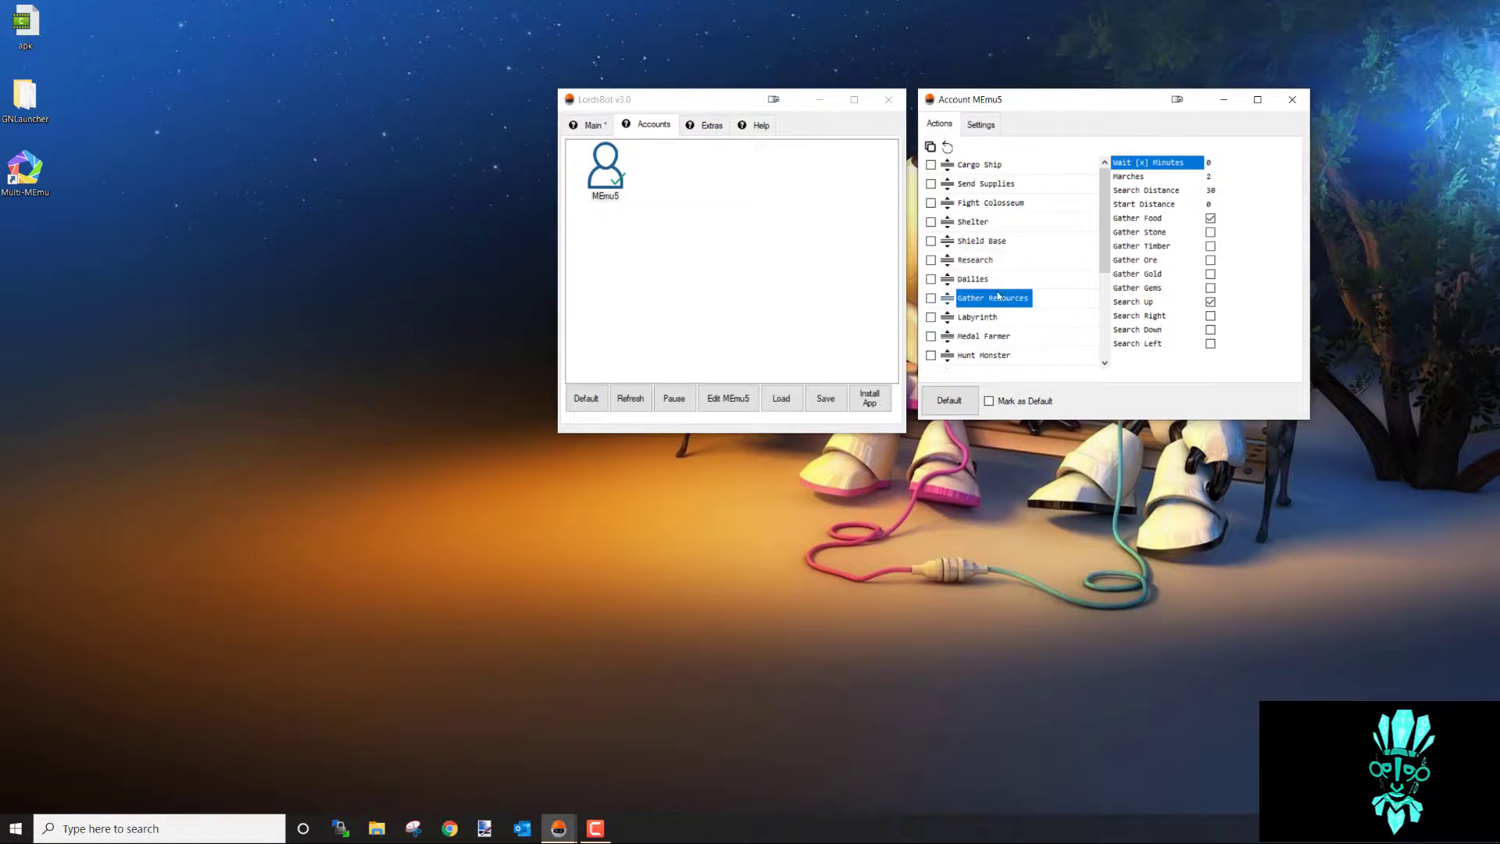
pyautogui.click(931, 300)
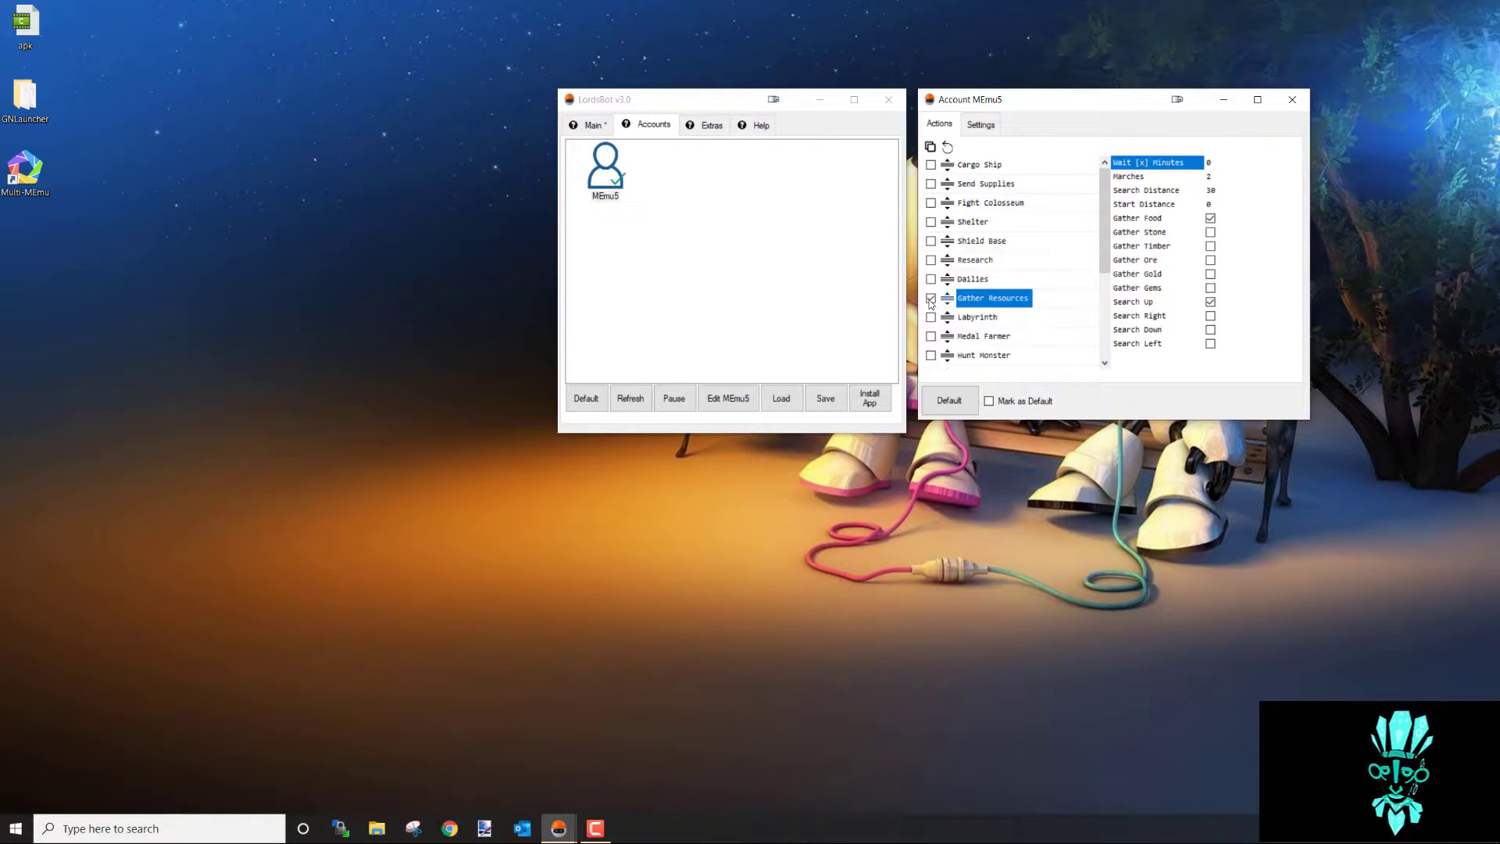
# - Set Gather Resources to collect stone and gold and search to the right
pyautogui.click(1210, 232)
pyautogui.click(1155, 218)
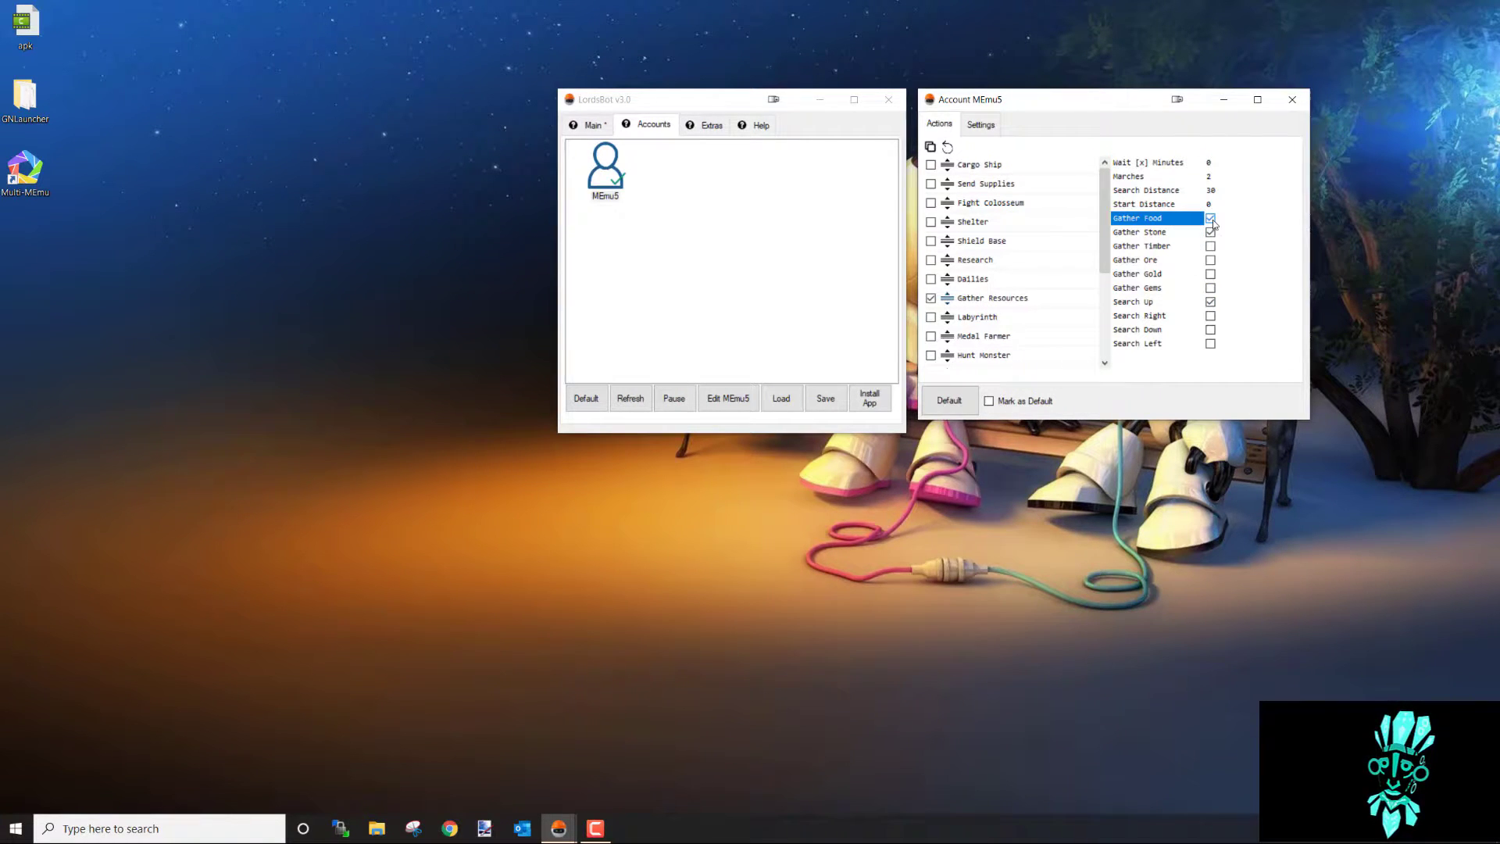
pyautogui.click(1210, 301)
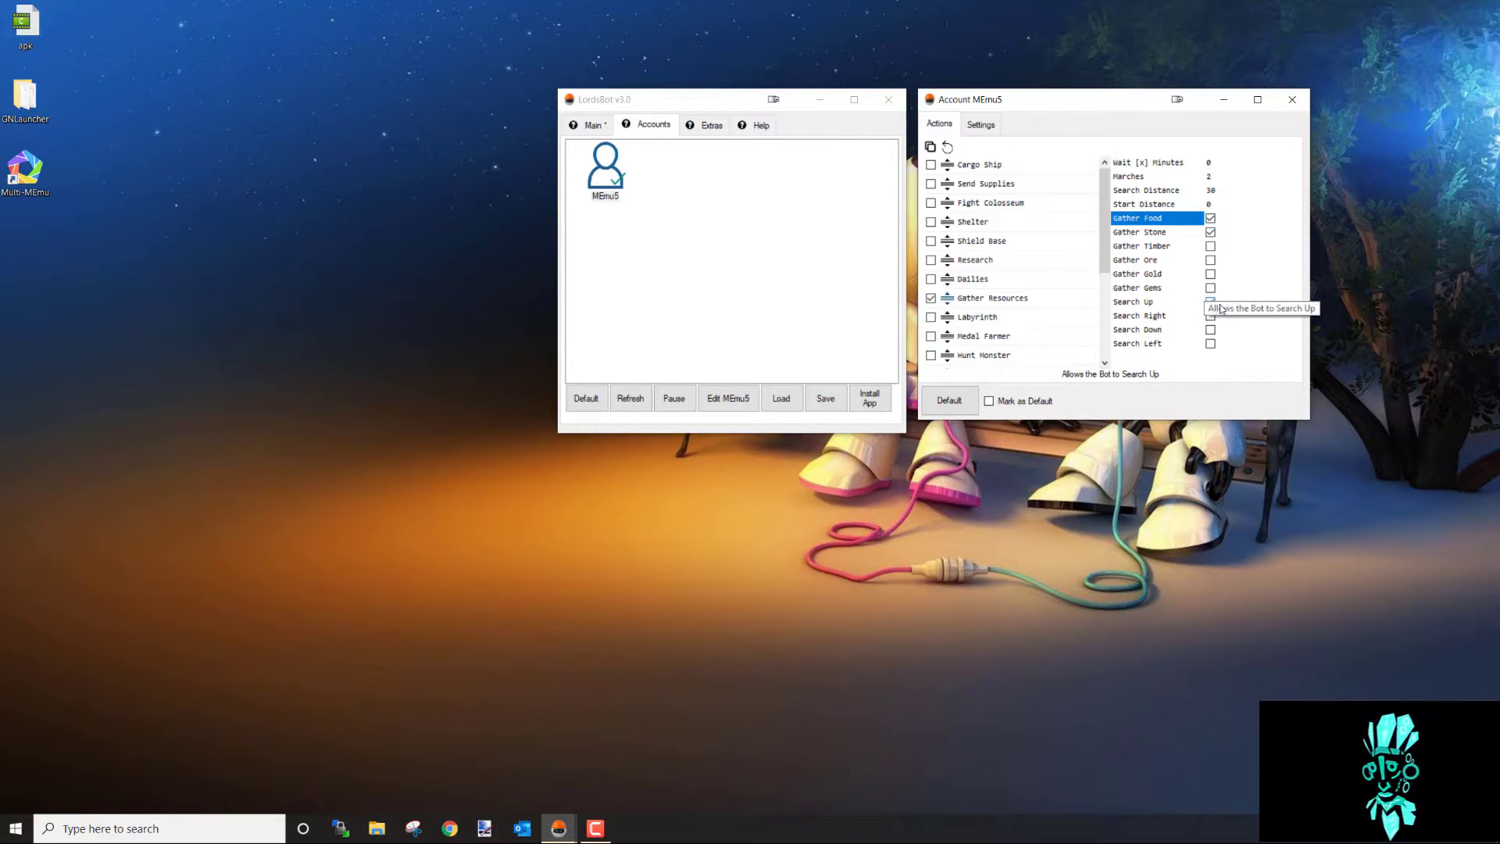
pyautogui.click(1211, 315)
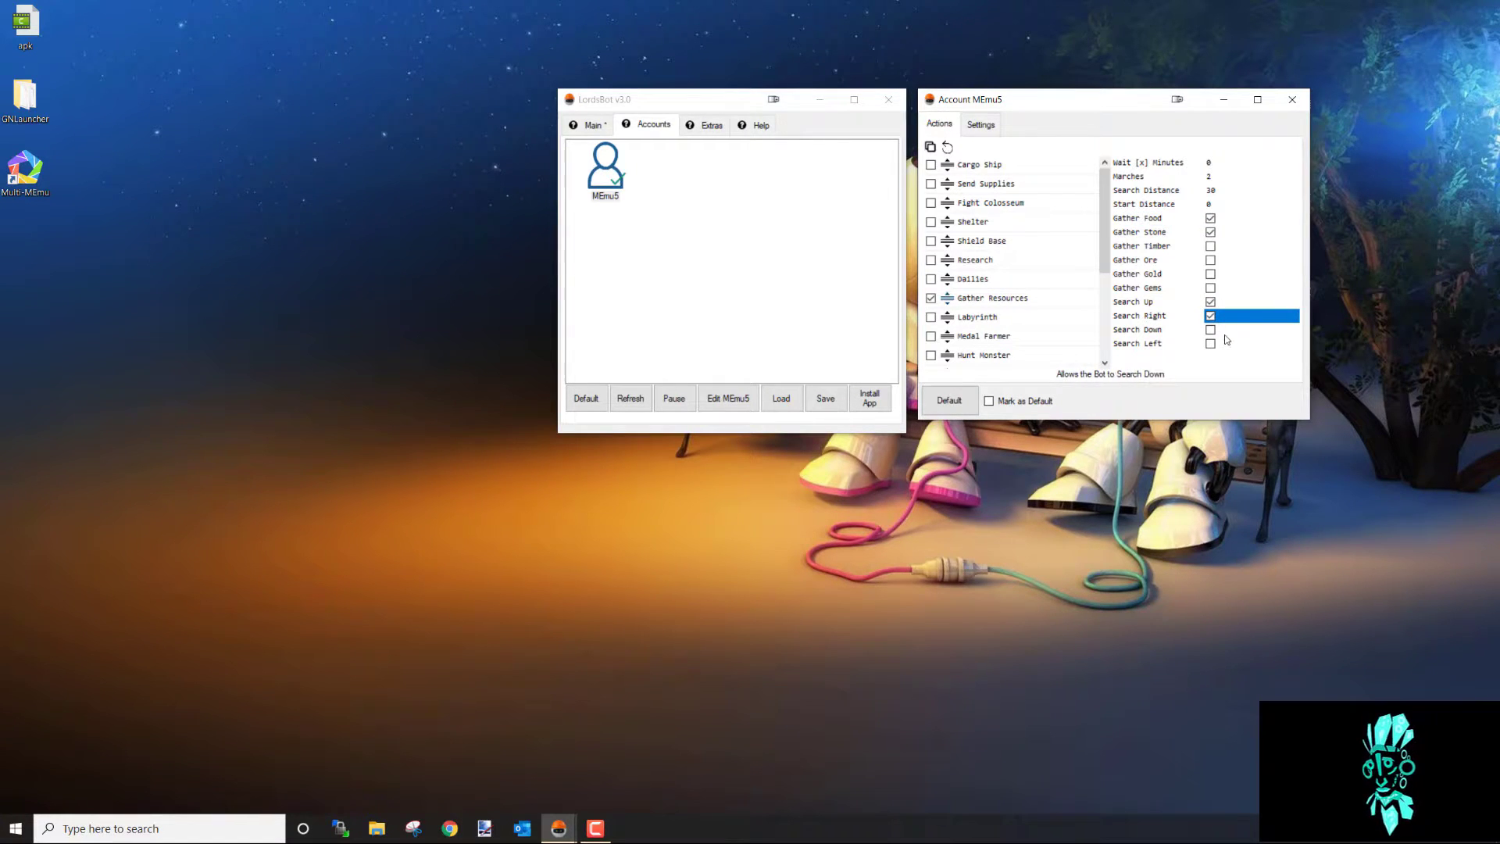
pyautogui.click(1210, 274)
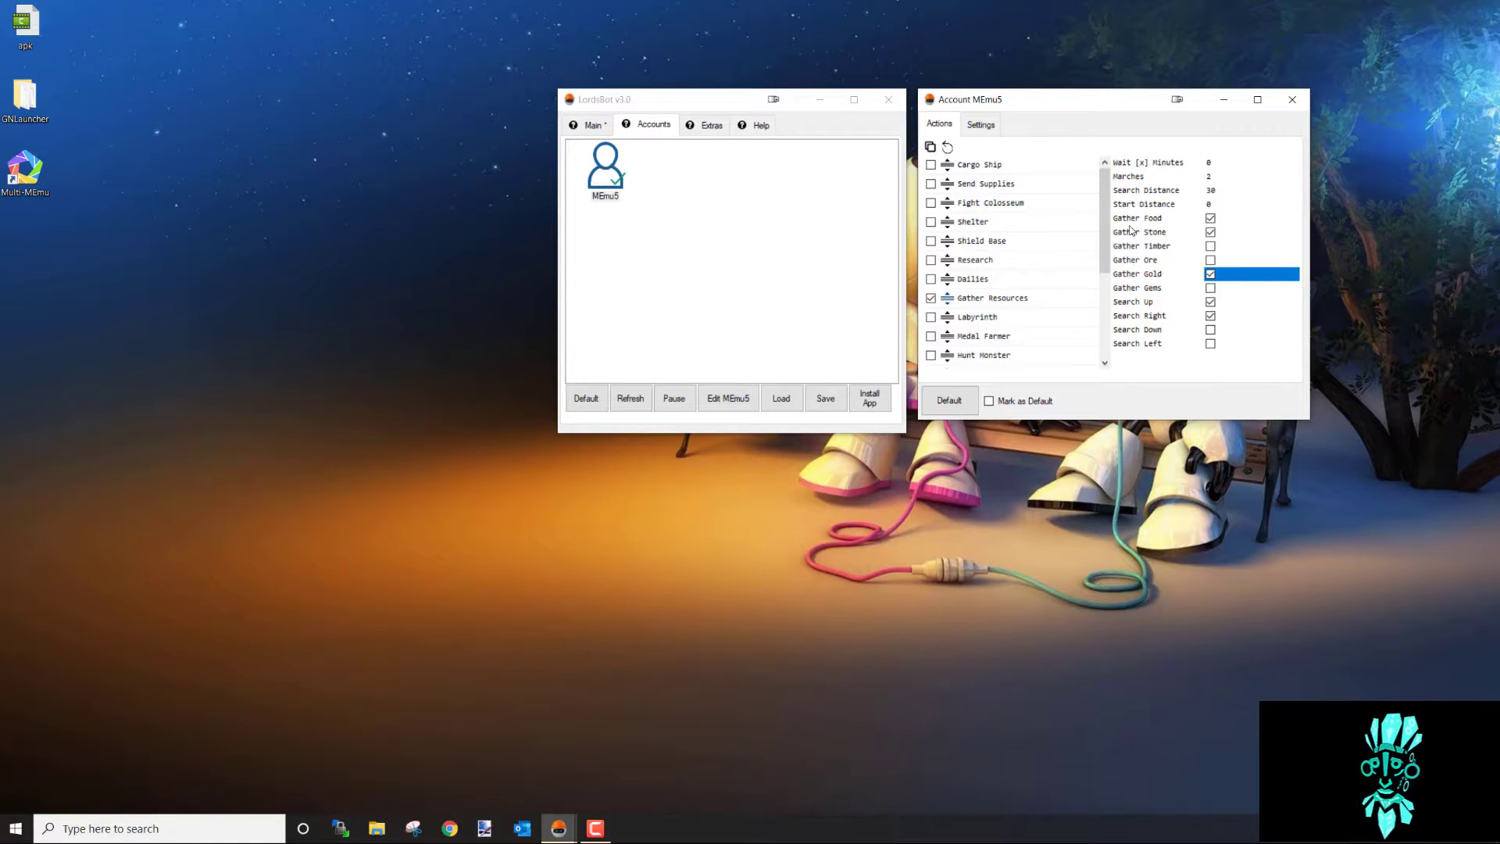
# - Review MEmu5's Shield Base, Dailies, Medal Farmer and Train Troops settings
pyautogui.click(980, 240)
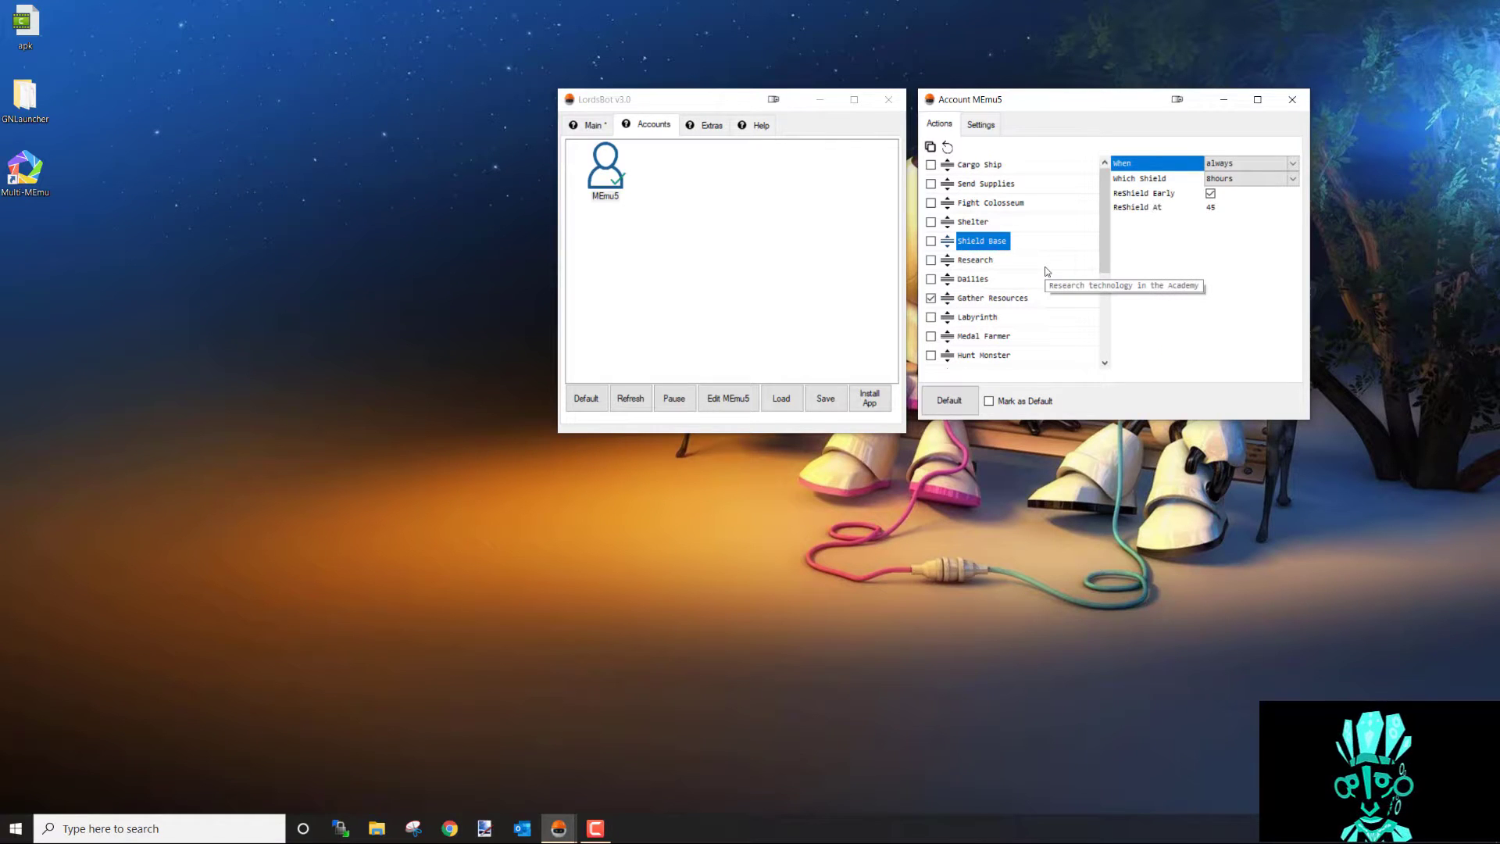
pyautogui.click(973, 279)
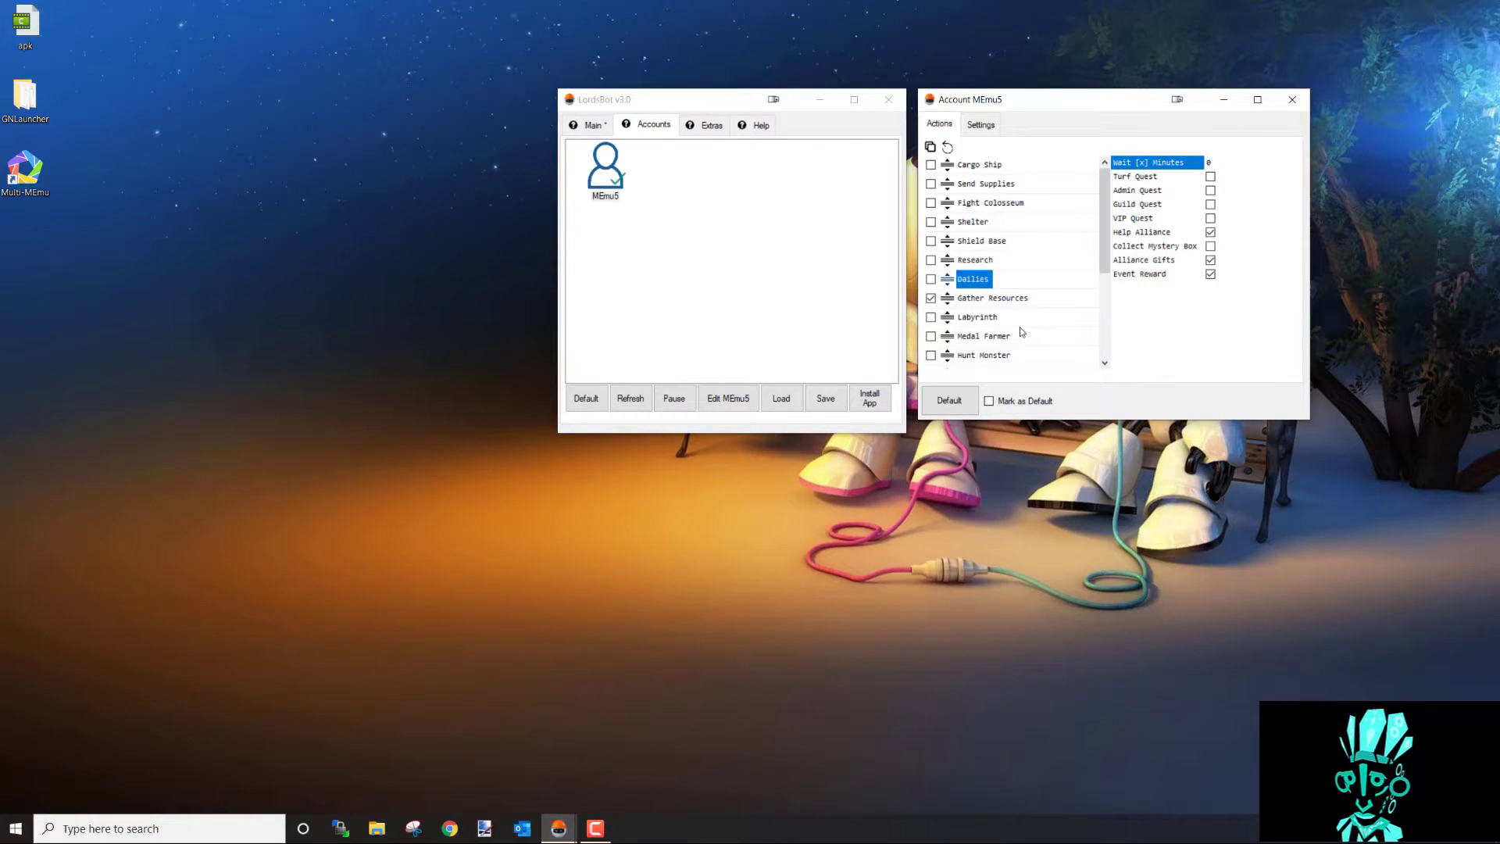
pyautogui.click(984, 335)
pyautogui.scroll(-3, 1020, 333)
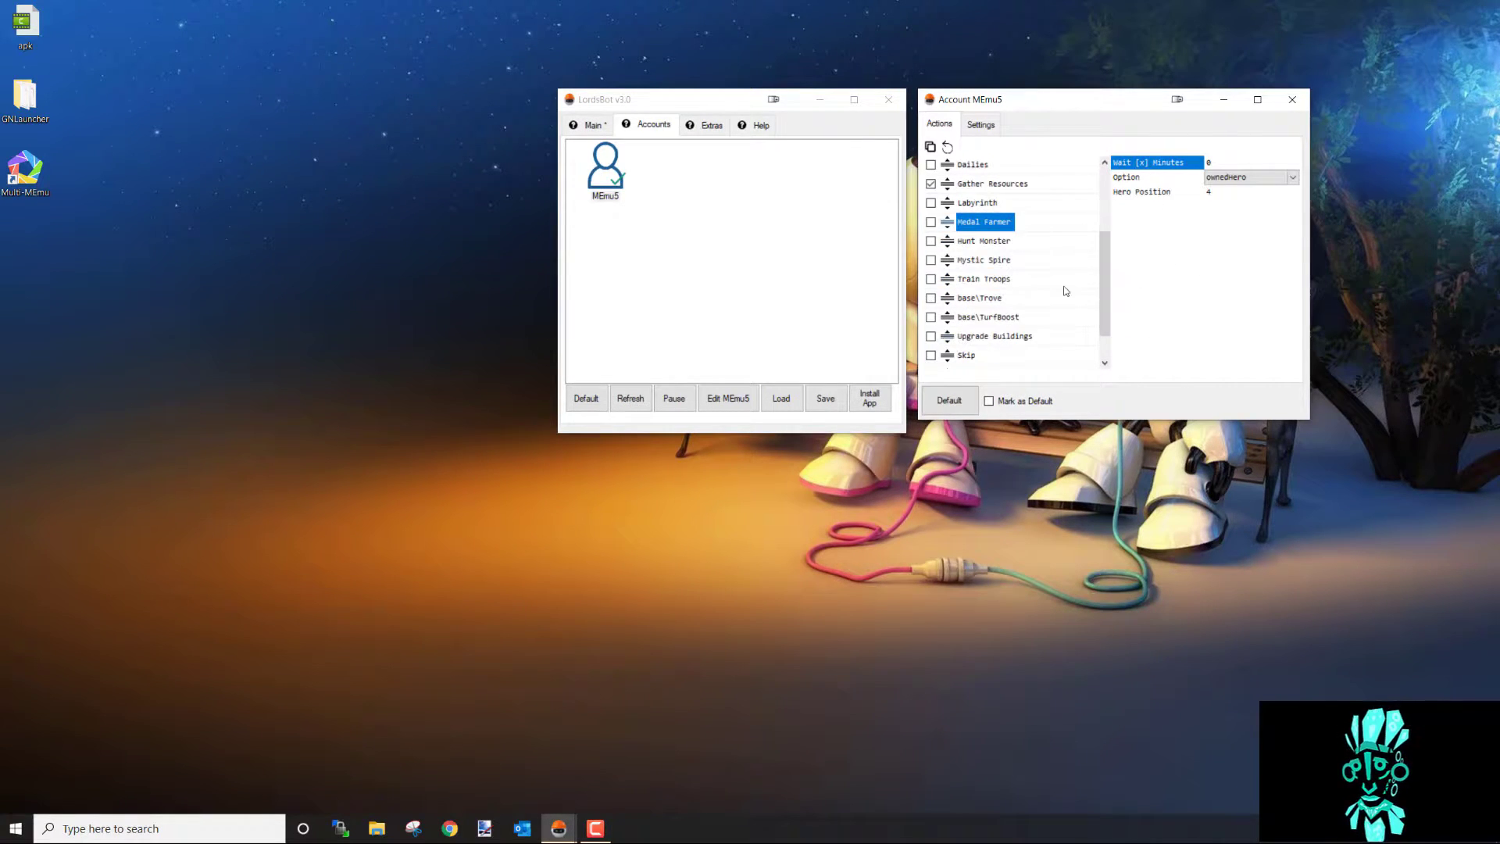
pyautogui.click(985, 279)
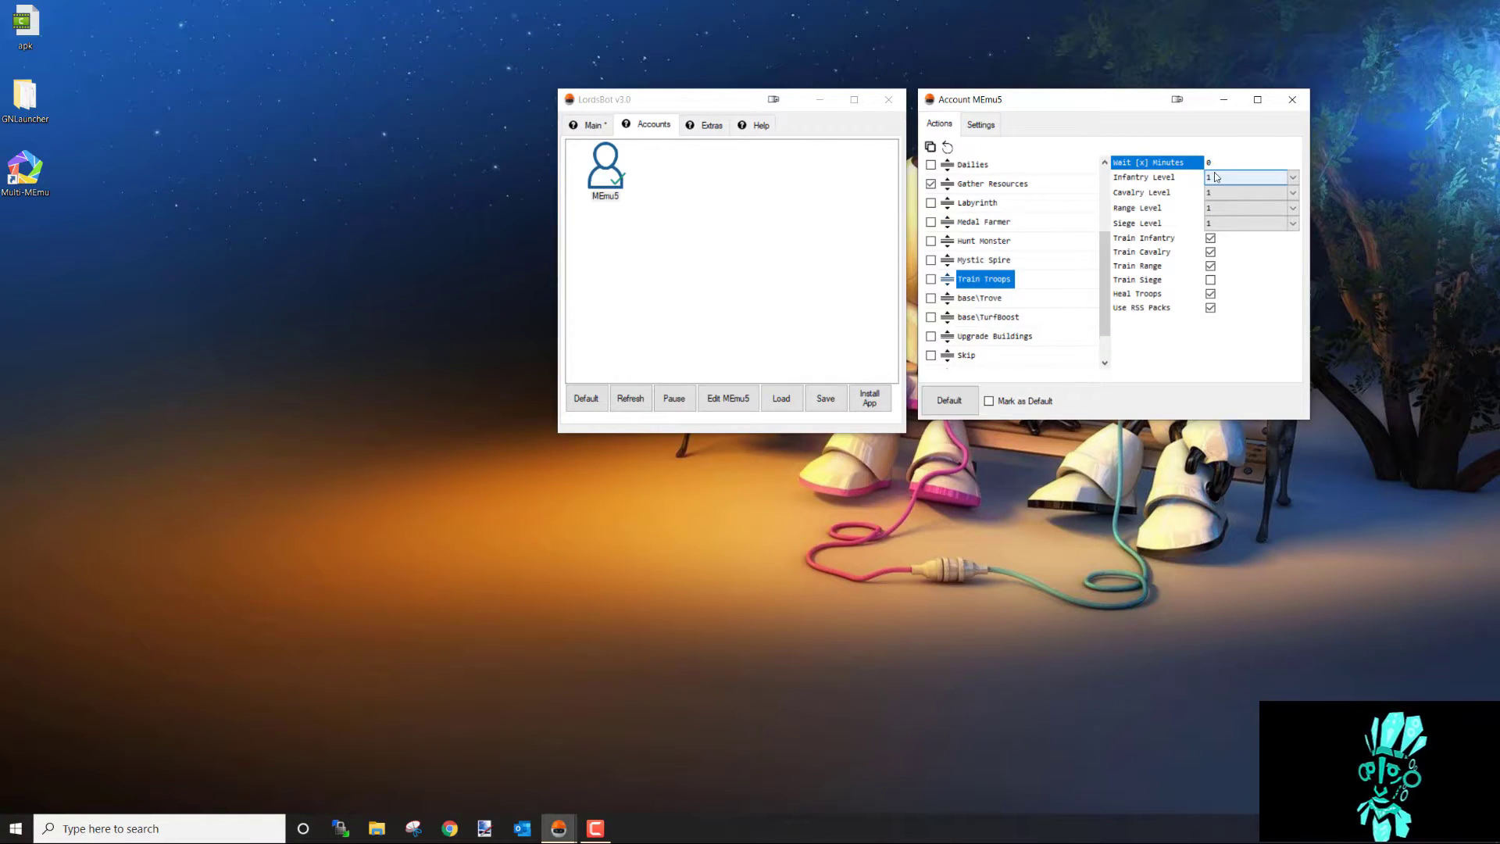
pyautogui.click(1219, 177)
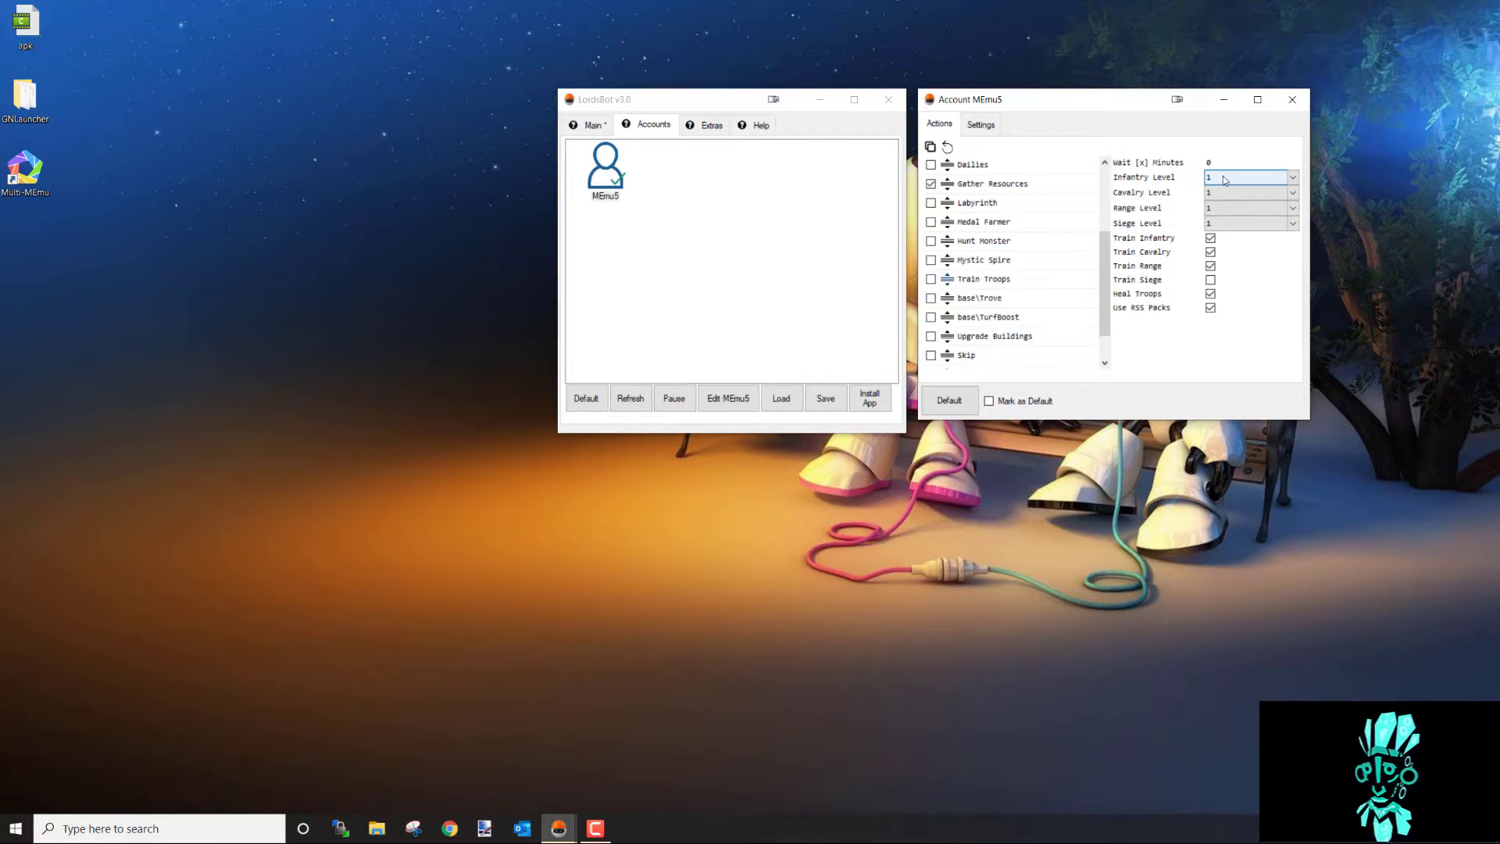
pyautogui.click(1211, 266)
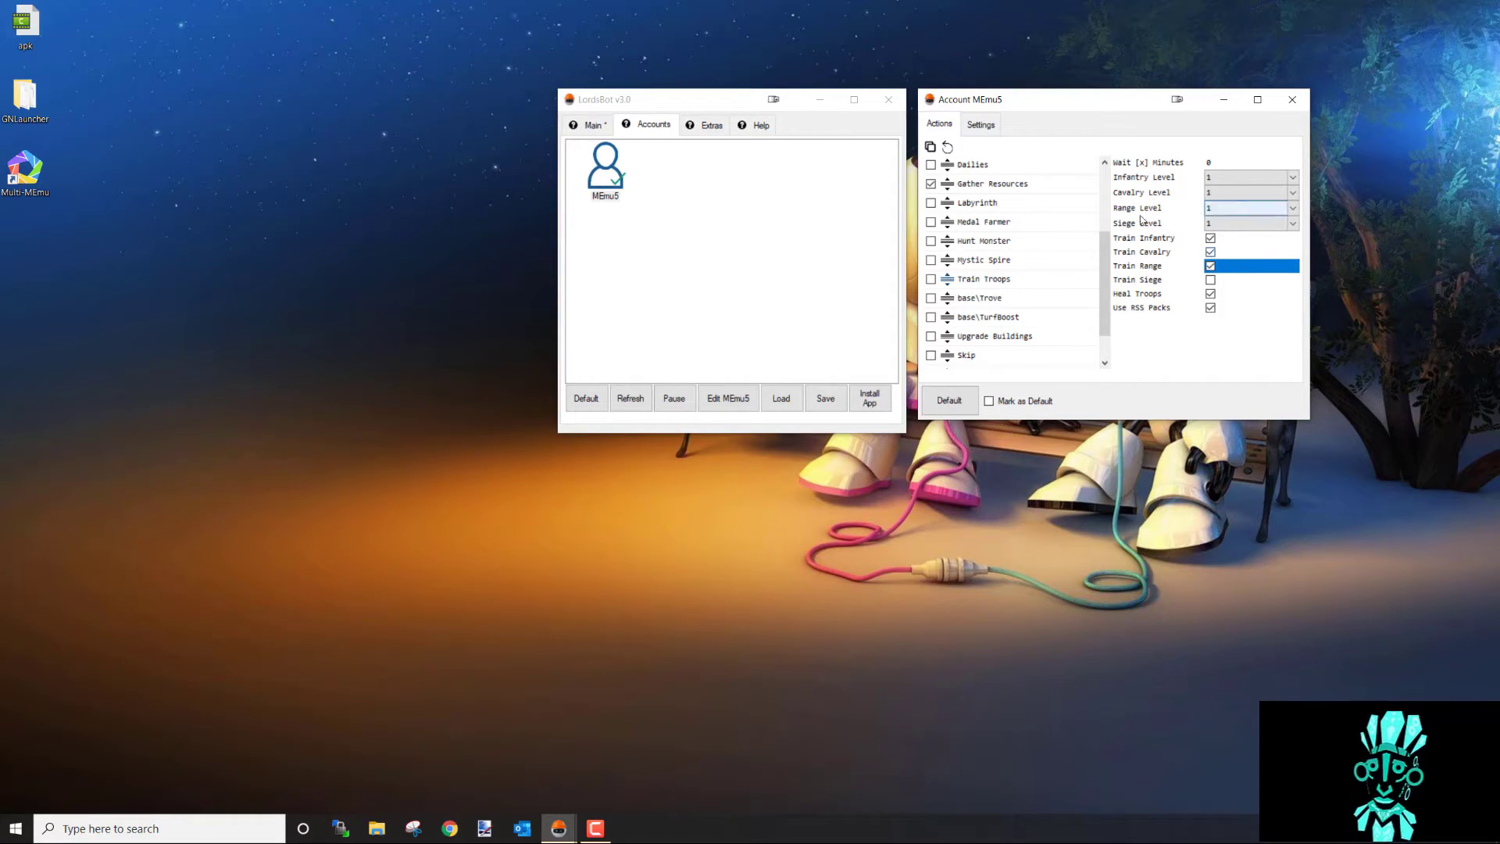
# - Enable Labyrinth, Hunt Monster and base\TurfBoost, then close the MEmu5 account editor
pyautogui.click(931, 240)
pyautogui.click(931, 203)
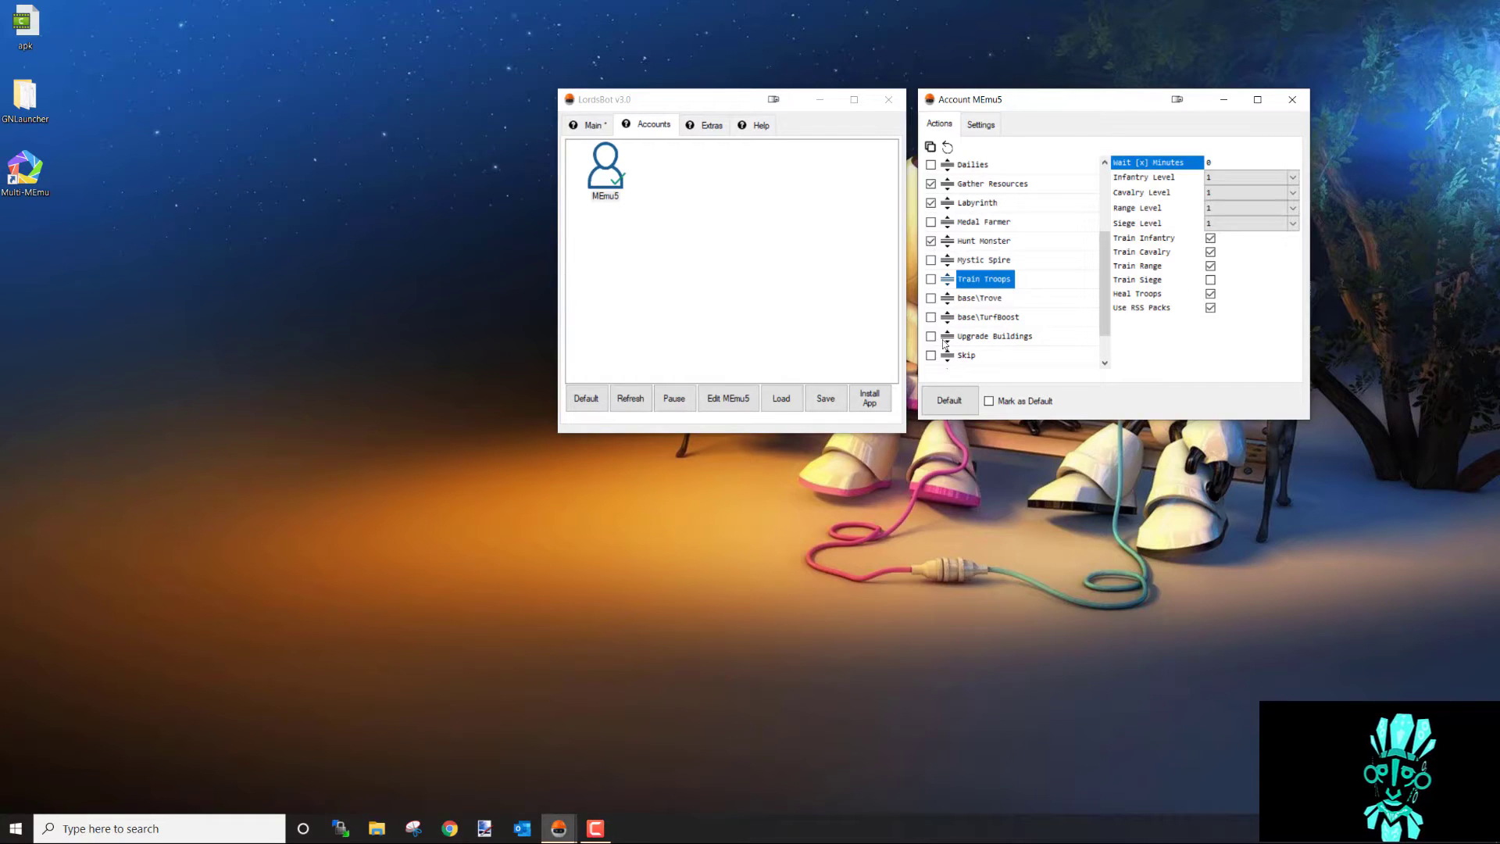
pyautogui.click(931, 317)
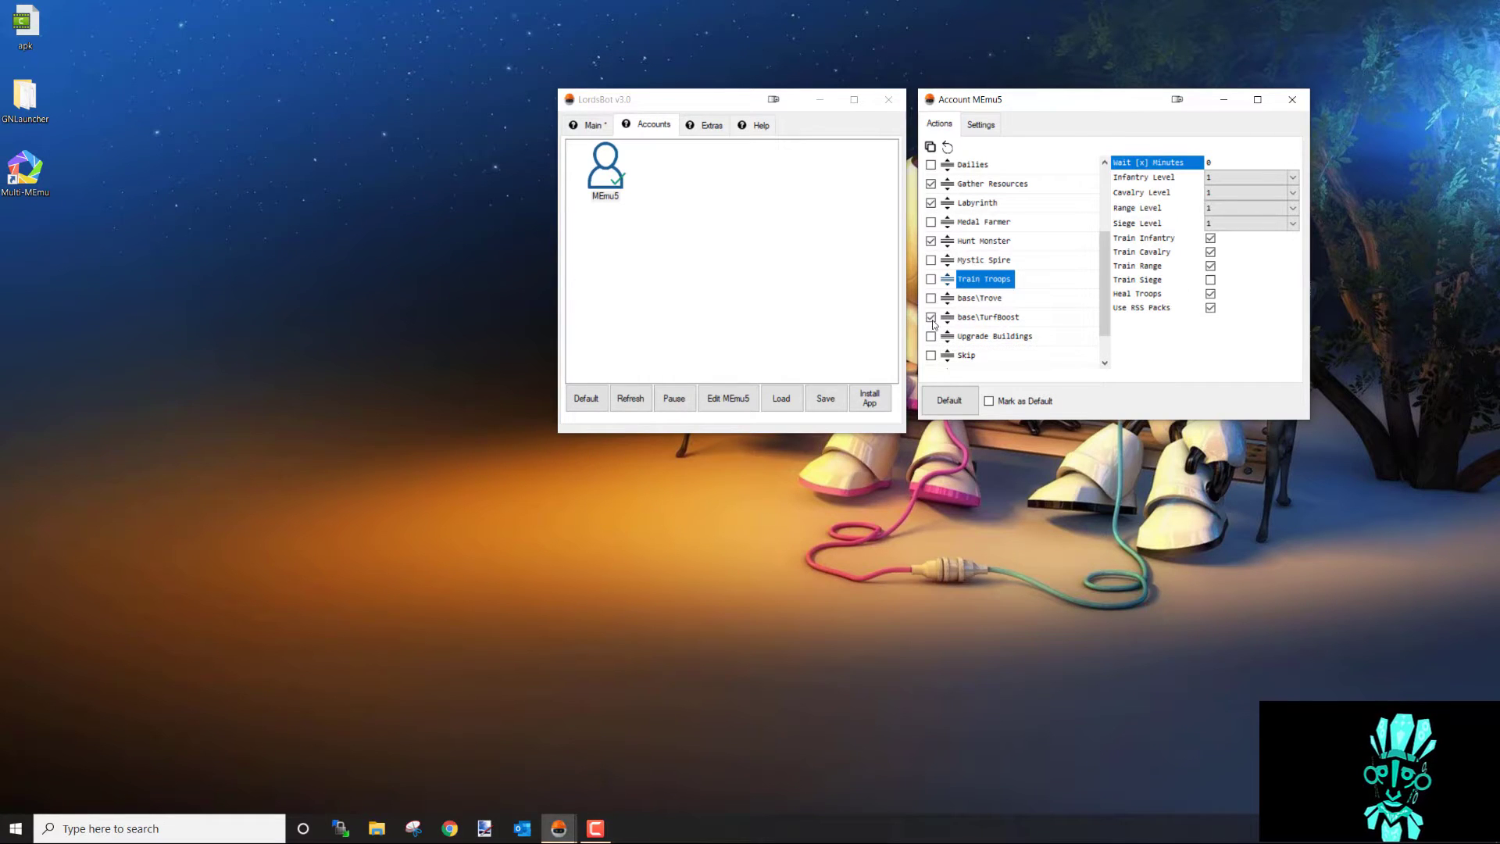
pyautogui.click(1291, 99)
# - Select the MEmu5 account and start the bot from LordsBot's Main tab
pyautogui.click(703, 269)
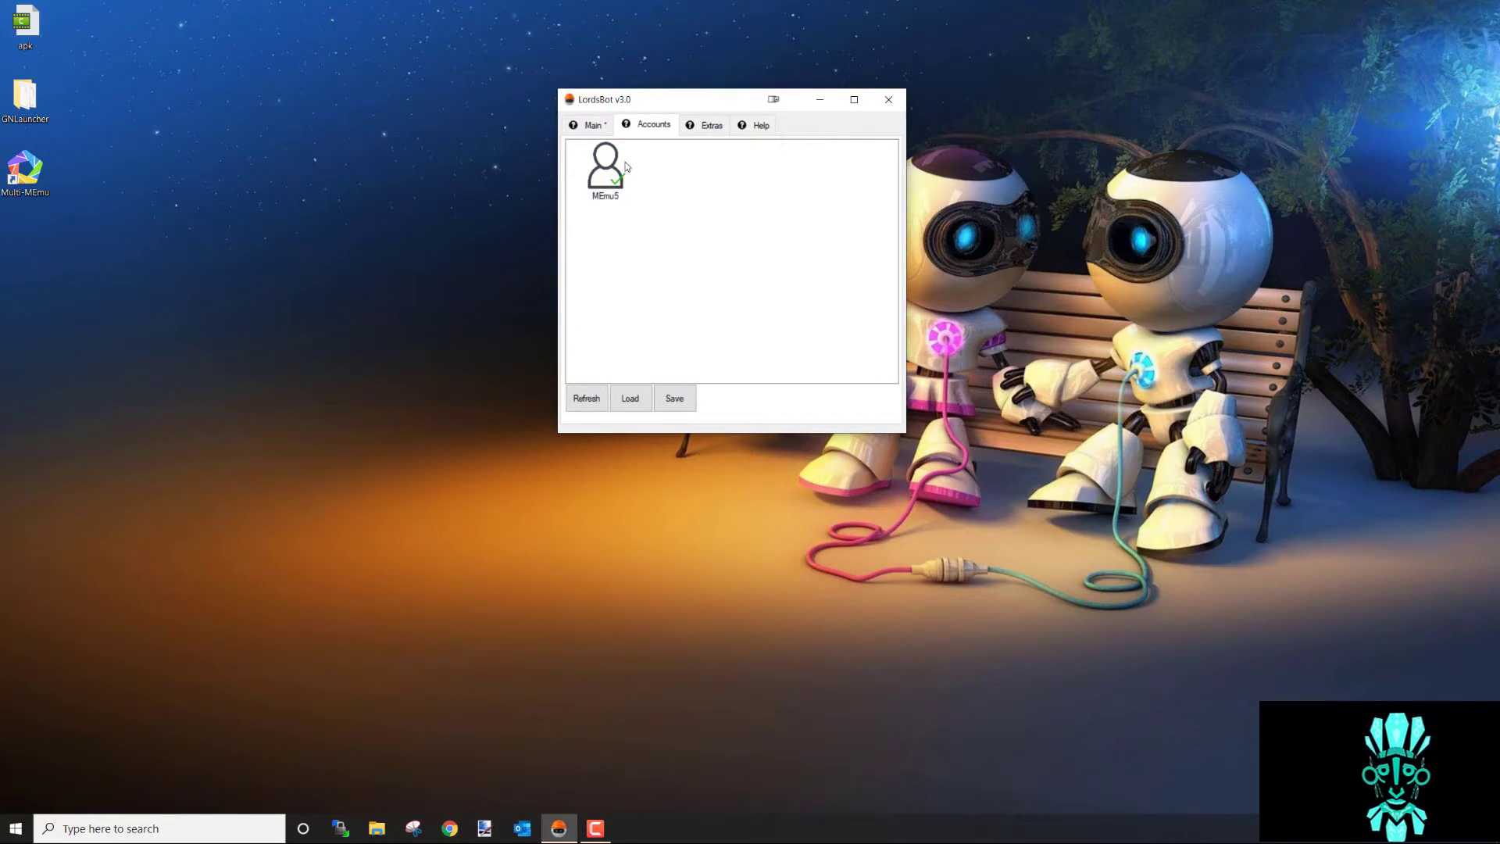
pyautogui.click(620, 178)
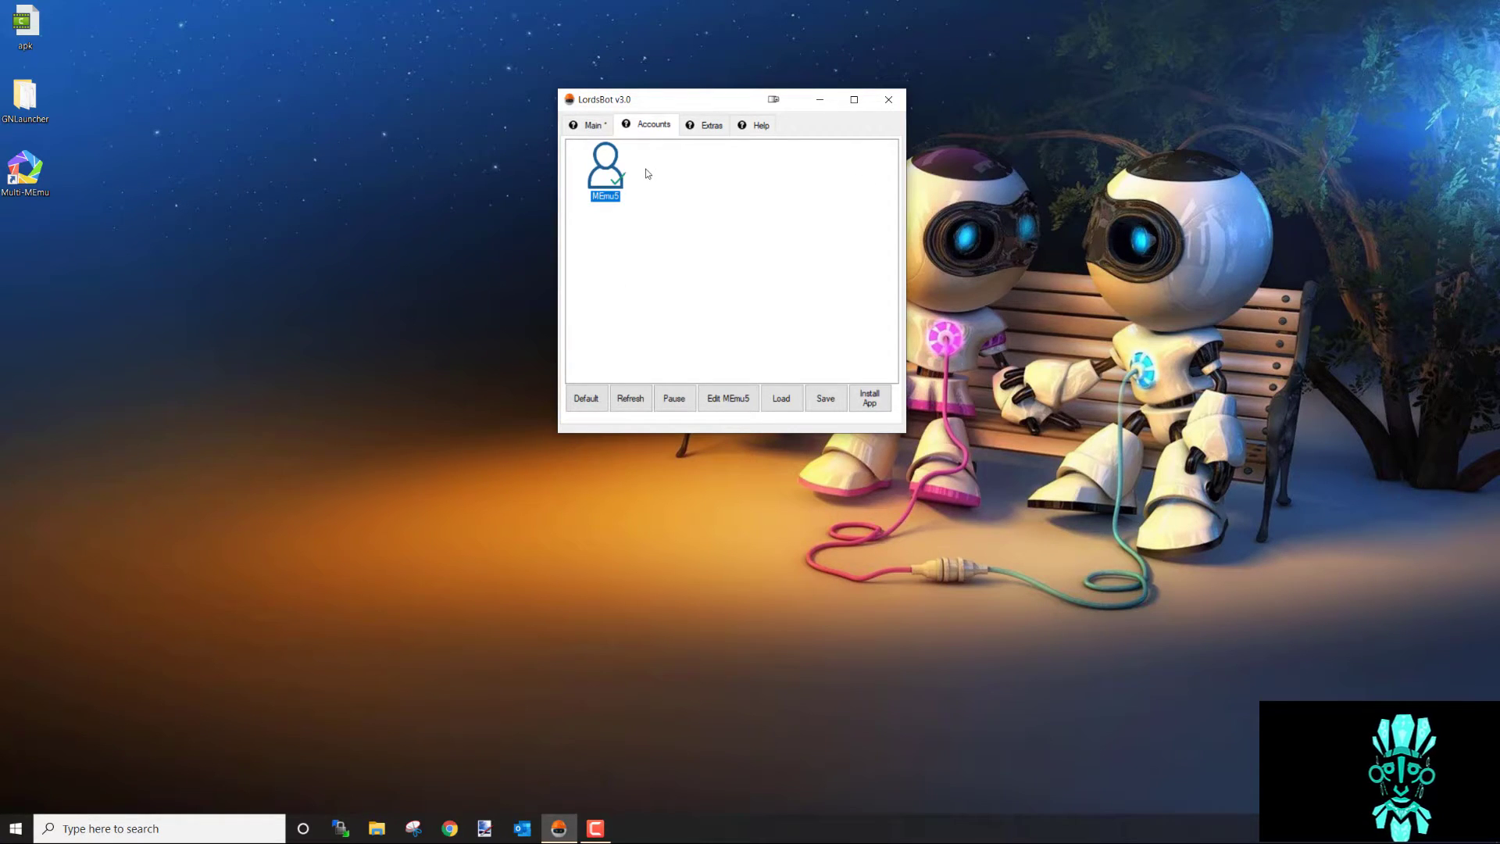
pyautogui.click(597, 125)
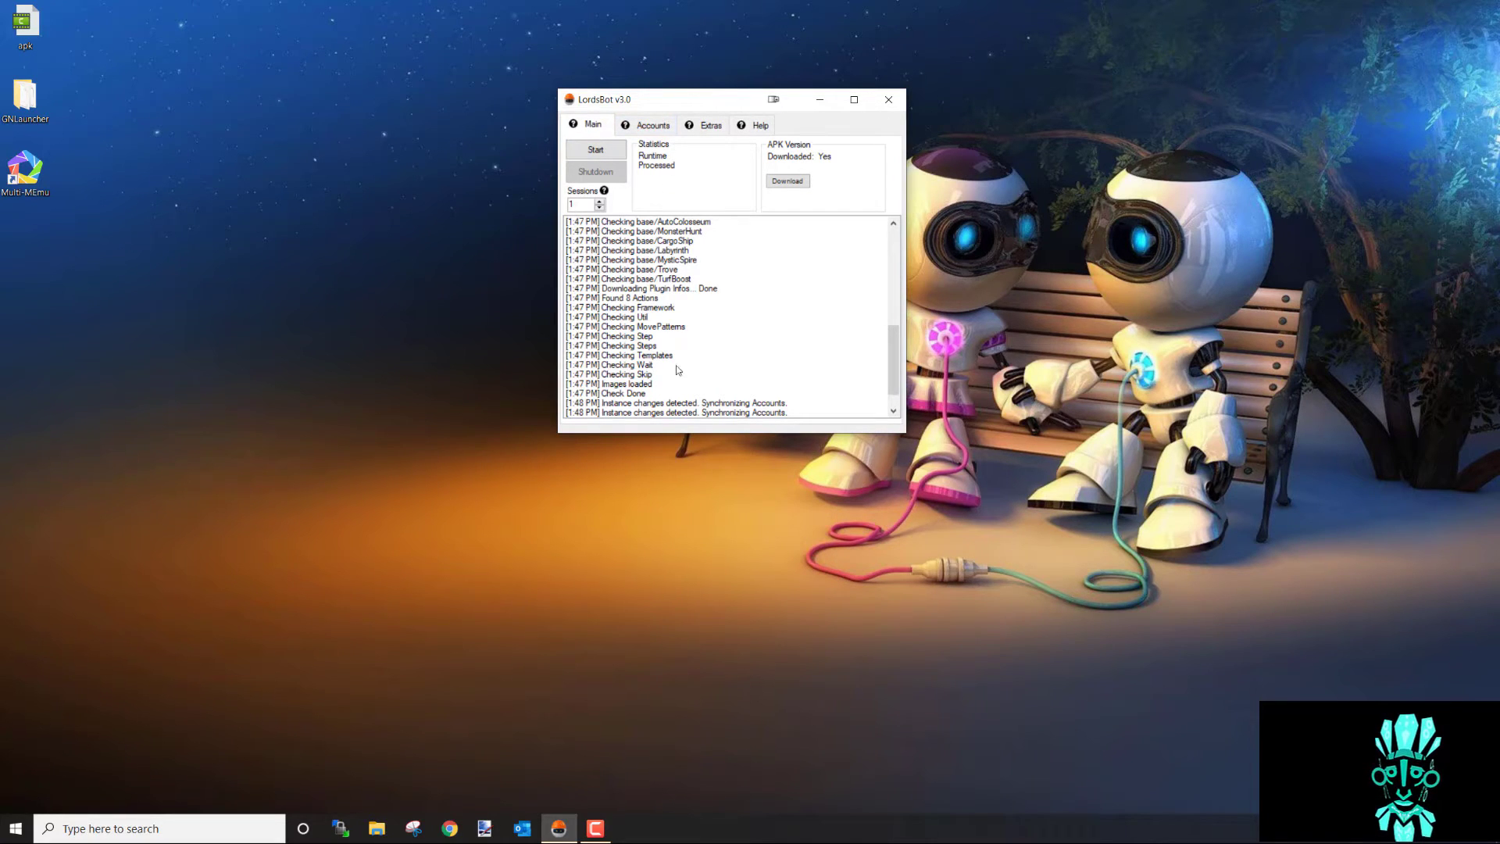
pyautogui.click(598, 148)
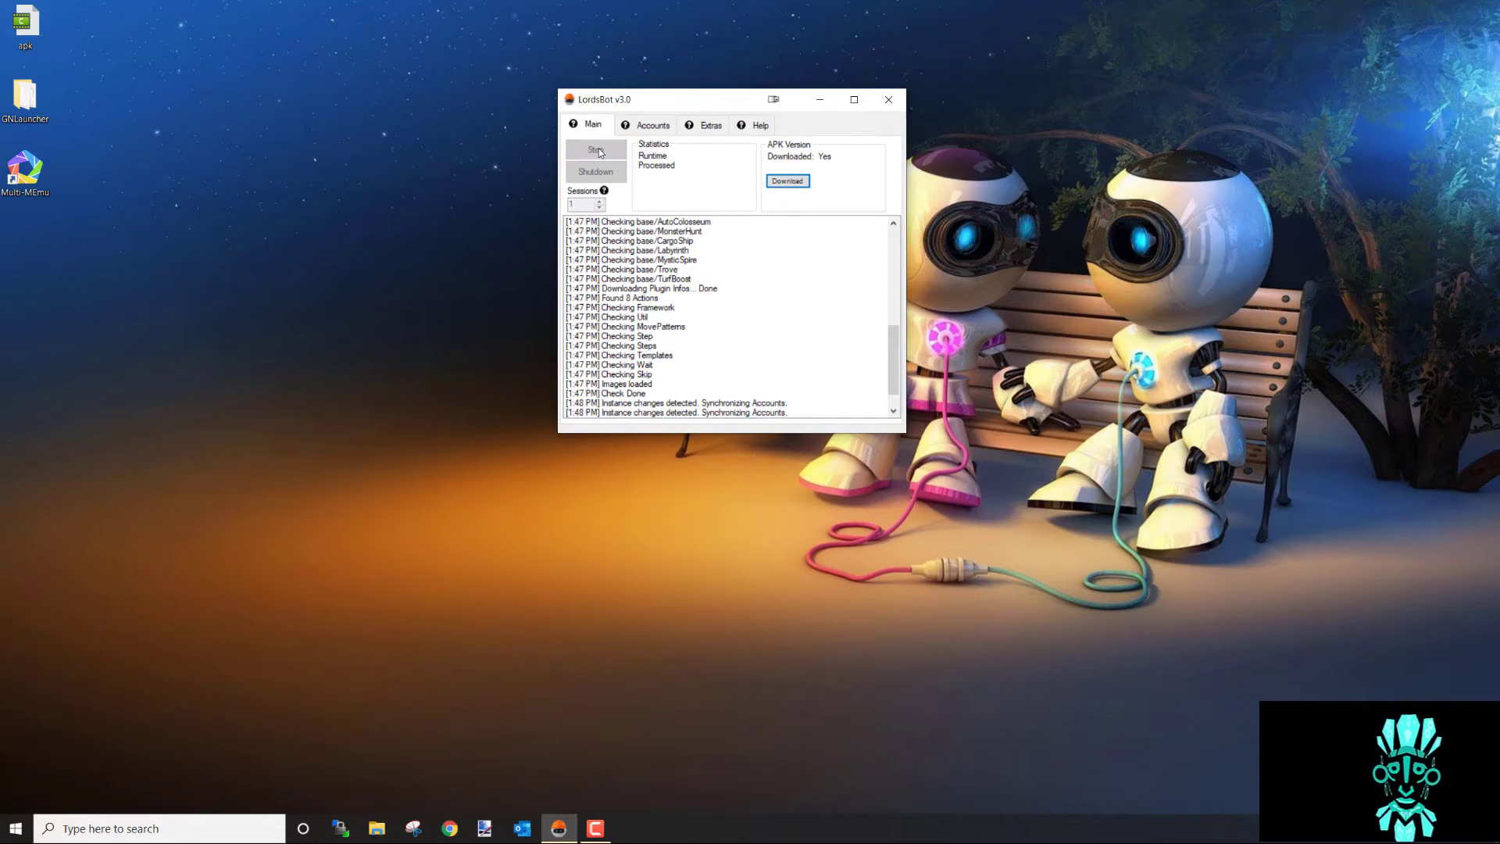